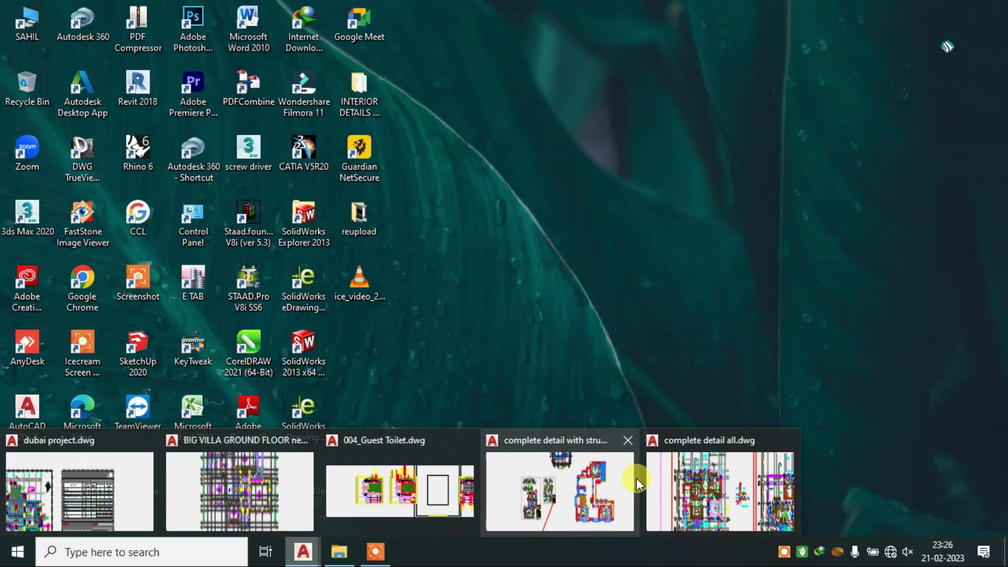
# Bring up complete detail all.dwg from the taskbar and check its villa floor plans.
pyautogui.click(668, 481)
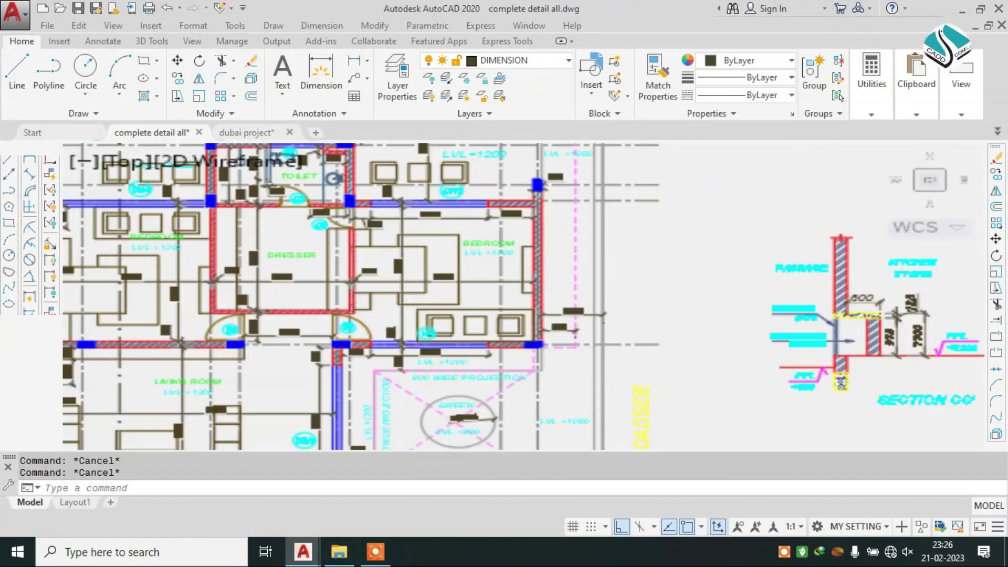
pyautogui.scroll(-3, 472, 247)
pyautogui.scroll(2, 472, 246)
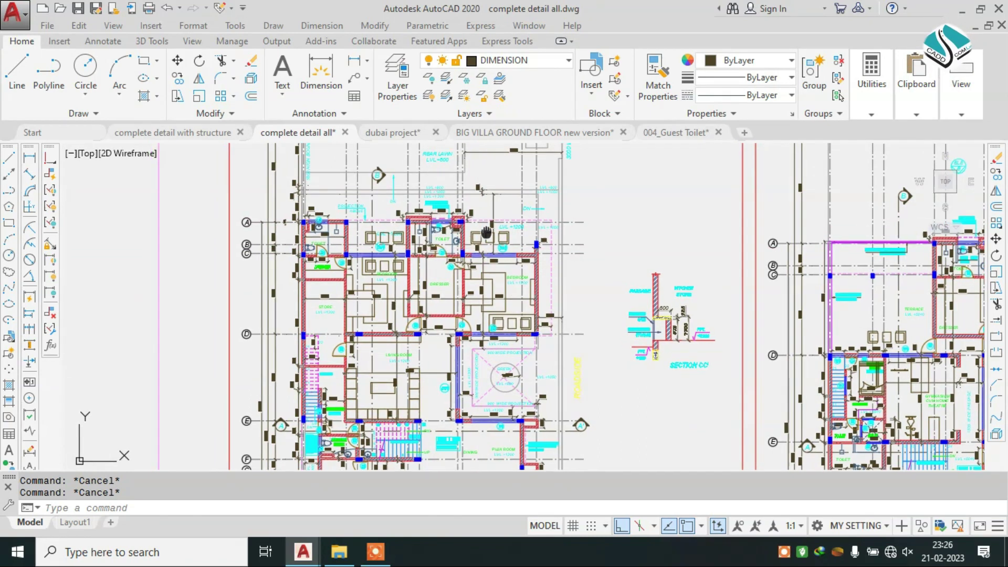
pyautogui.moveTo(428, 246); pyautogui.dragTo(453, 253, button='middle')
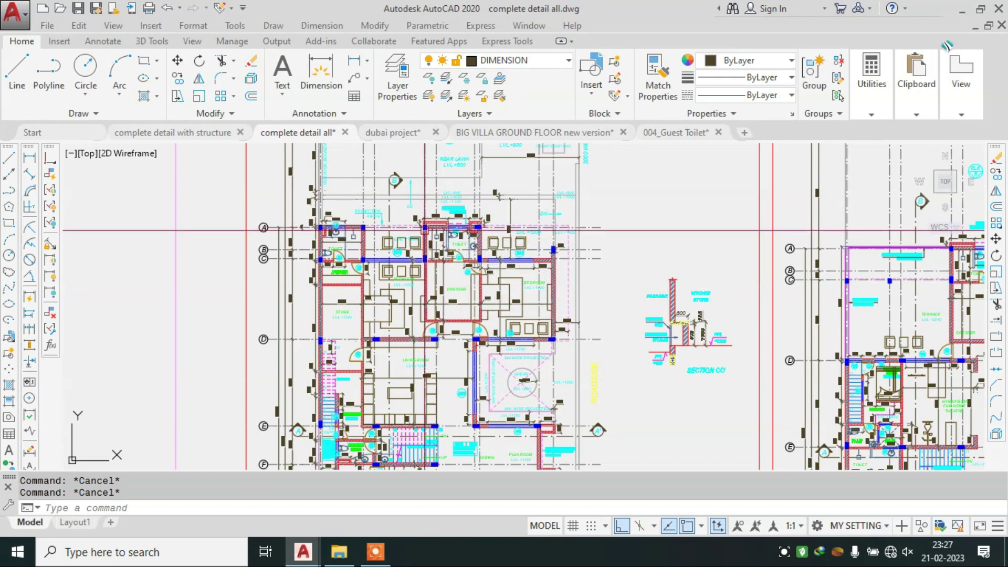
pyautogui.scroll(4, 425, 230)
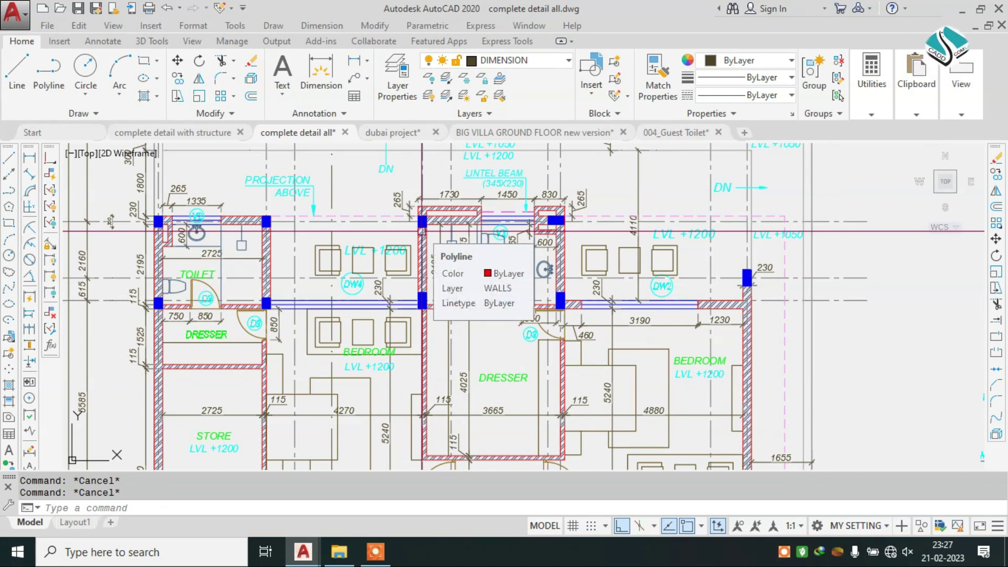
pyautogui.scroll(-4, 422, 231)
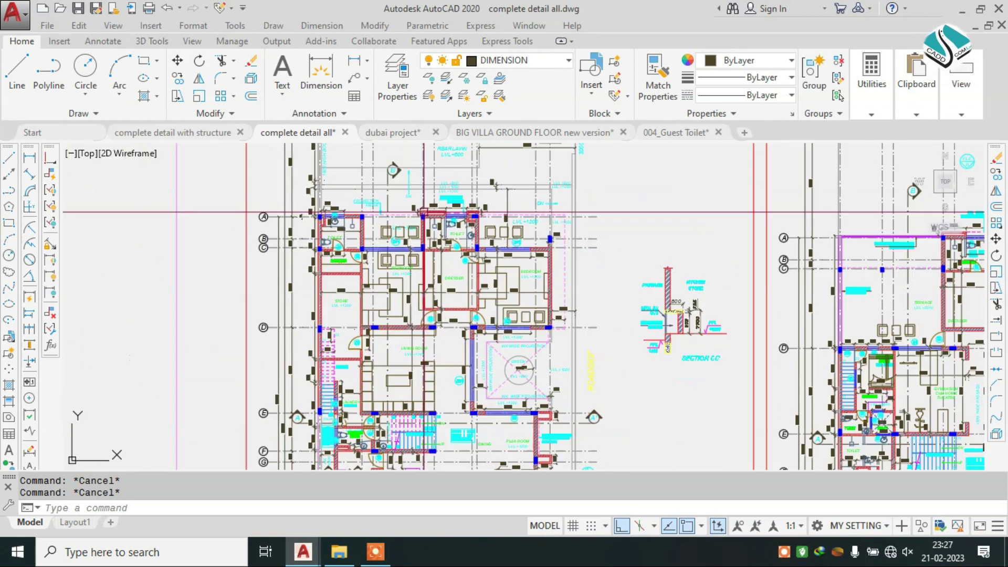
pyautogui.moveTo(631, 287); pyautogui.dragTo(474, 257, button='middle')
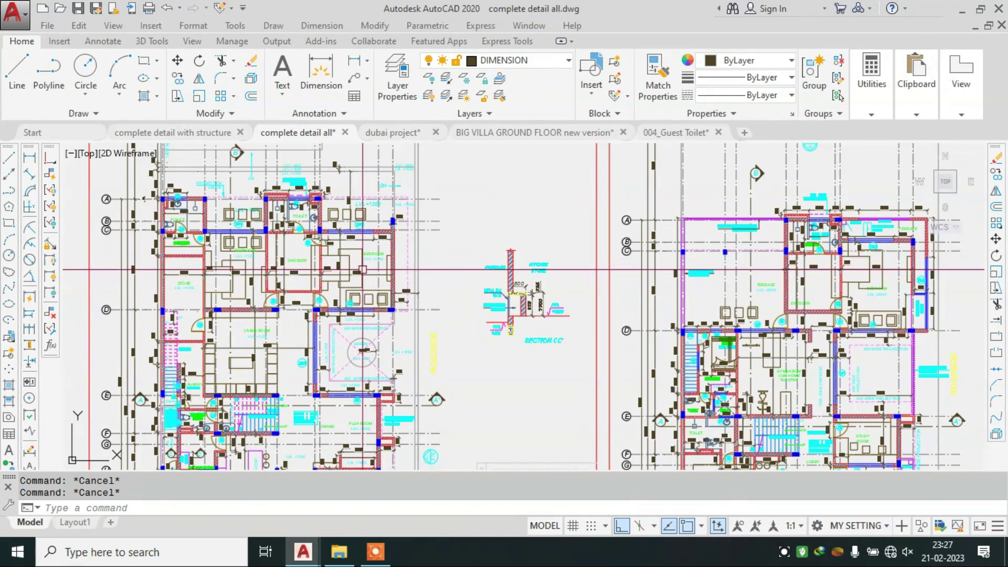
pyautogui.scroll(2, 360, 218)
pyautogui.scroll(2, 360, 219)
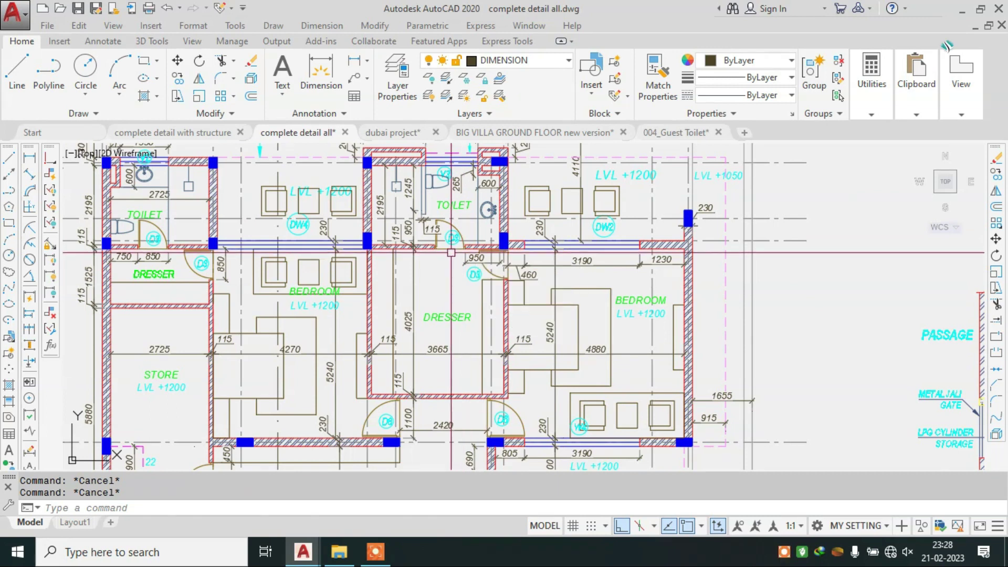
pyautogui.scroll(-4, 450, 252)
pyautogui.moveTo(451, 252); pyautogui.dragTo(370, 262, button='middle')
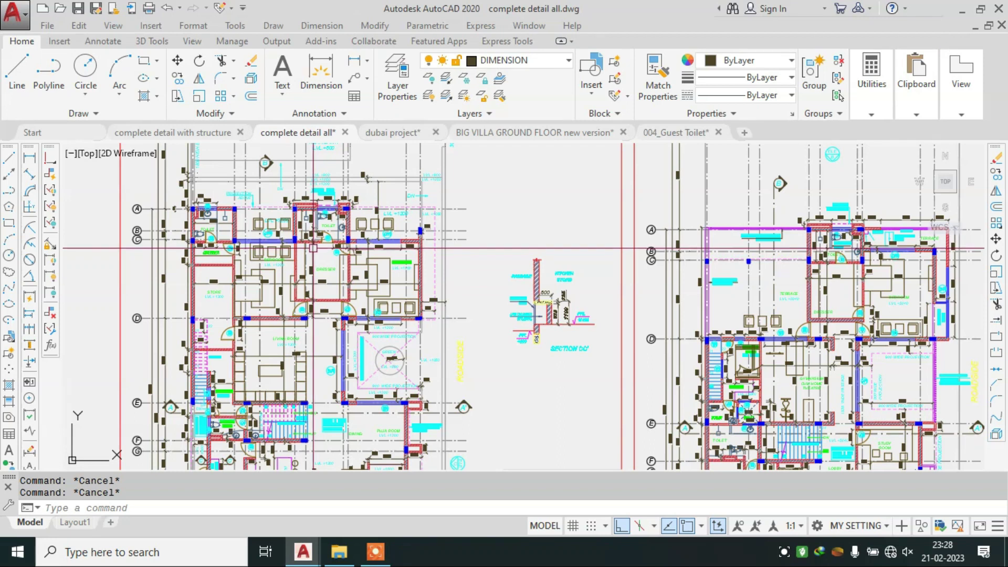
pyautogui.scroll(4, 284, 230)
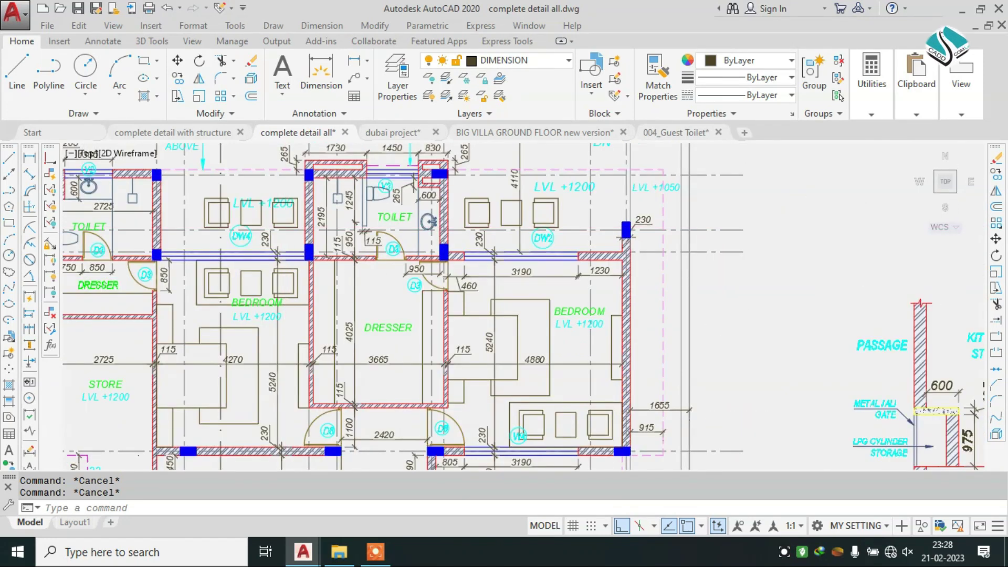
pyautogui.scroll(-8, 284, 230)
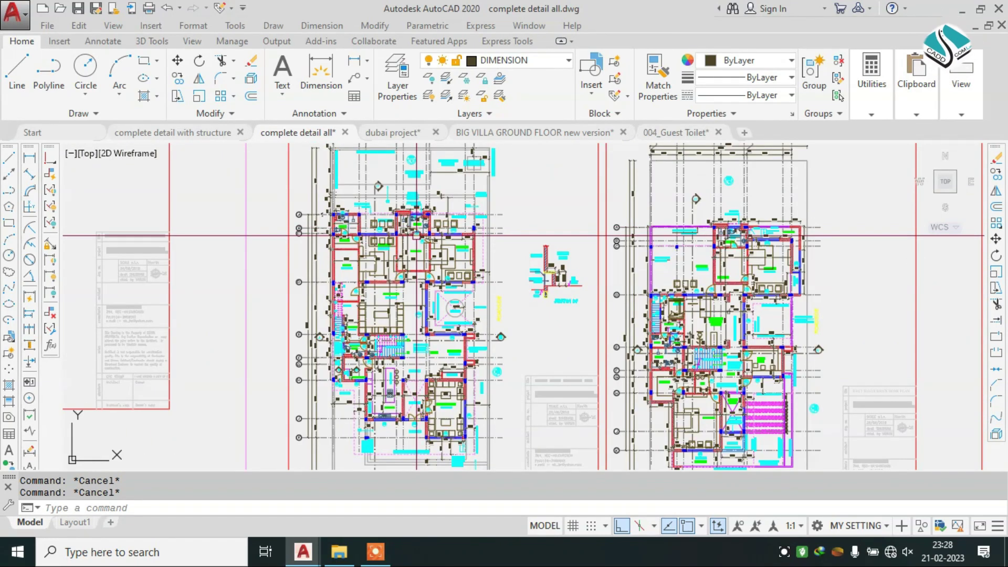
# Switch to the dubai project drawing and zoom over its ground floor plan.
pyautogui.click(375, 551)
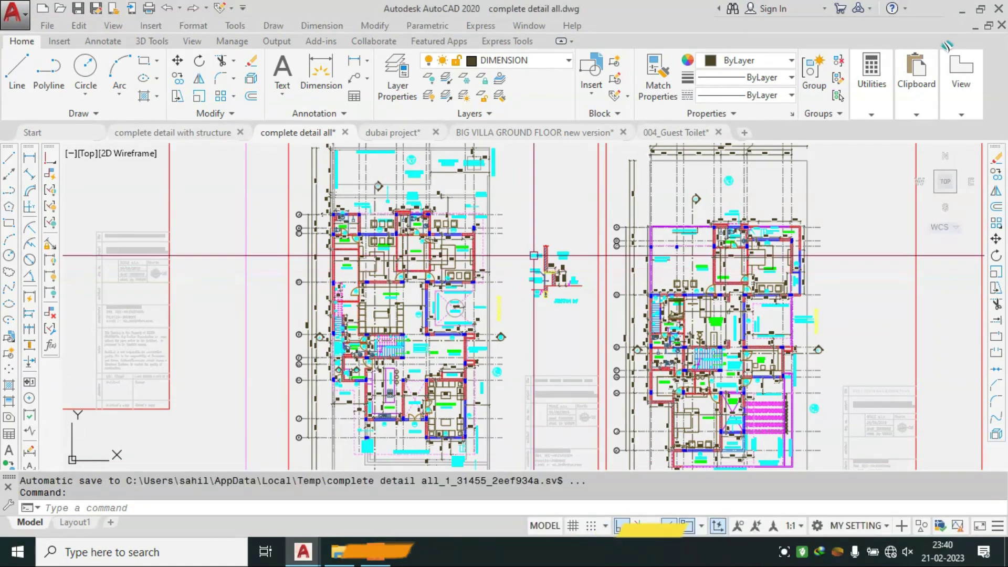
pyautogui.scroll(5, 306, 247)
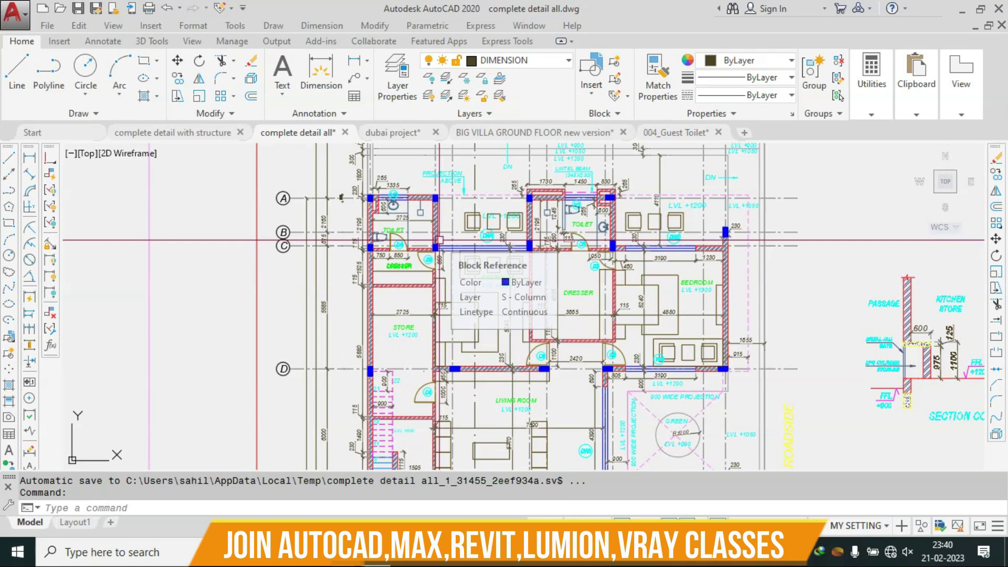
pyautogui.scroll(-5, 440, 240)
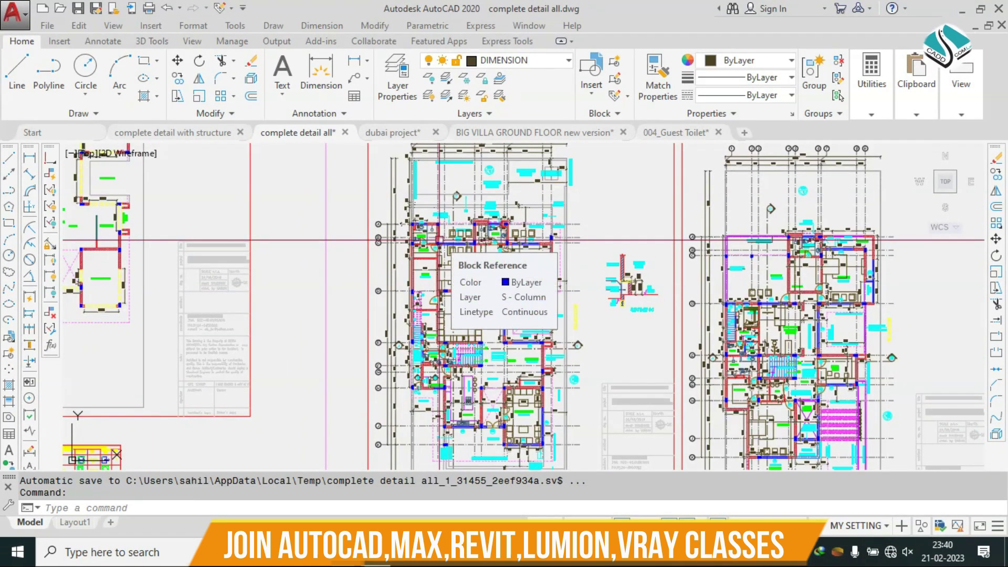
pyautogui.scroll(-2, 439, 240)
pyautogui.scroll(-1, 440, 241)
pyautogui.scroll(1, 440, 240)
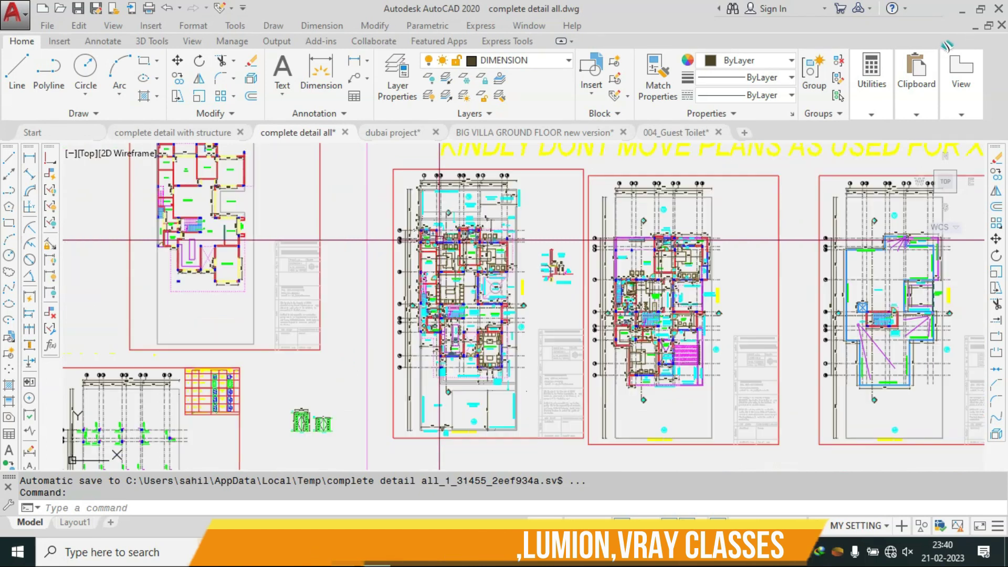
pyautogui.scroll(2, 440, 241)
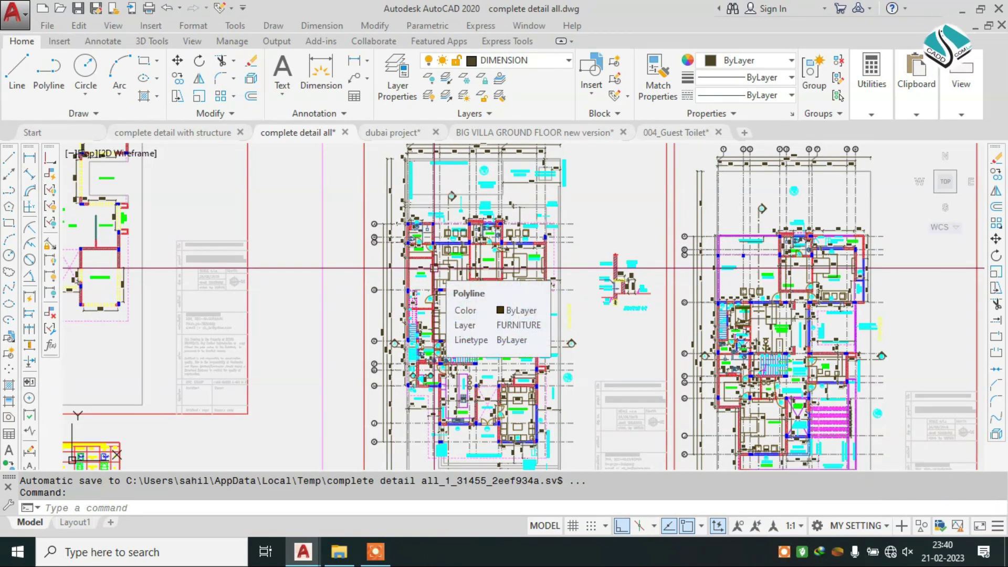
# Zoom and pan to the PASSAGE area and the 375.0 m² ground floor area table.
pyautogui.scroll(-2, 455, 257)
pyautogui.scroll(-1, 454, 258)
pyautogui.scroll(-1, 454, 257)
pyautogui.scroll(1, 455, 257)
pyautogui.scroll(1, 454, 257)
pyautogui.scroll(1, 454, 257)
pyautogui.scroll(1, 455, 258)
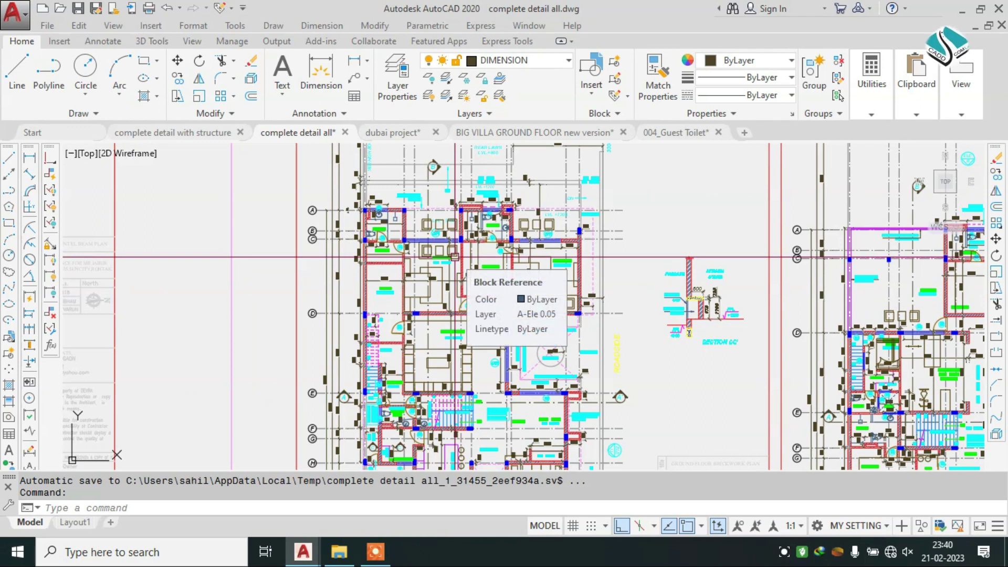
pyautogui.scroll(2, 454, 257)
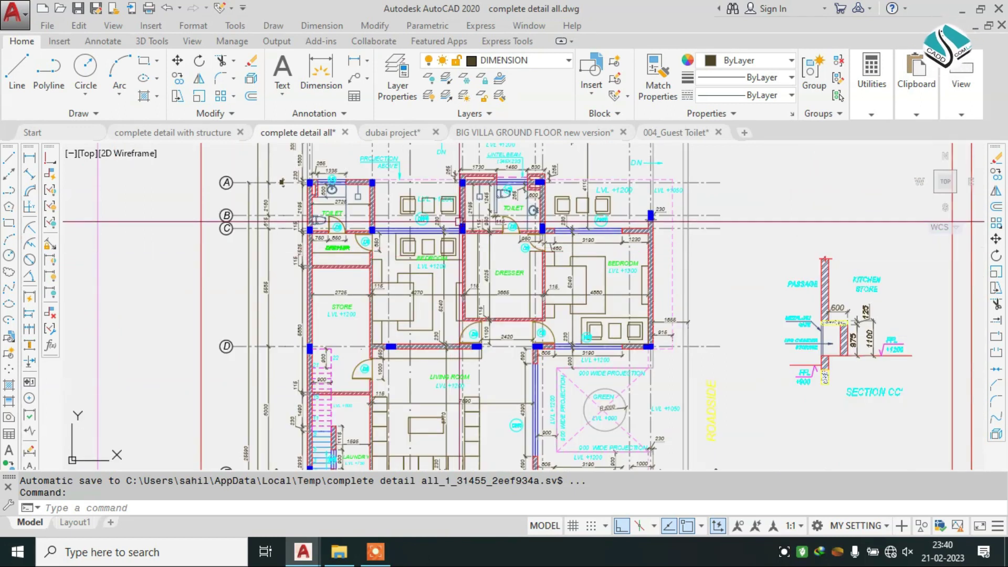
pyautogui.scroll(2, 460, 220)
pyautogui.moveTo(460, 220); pyautogui.dragTo(370, 207, button='middle')
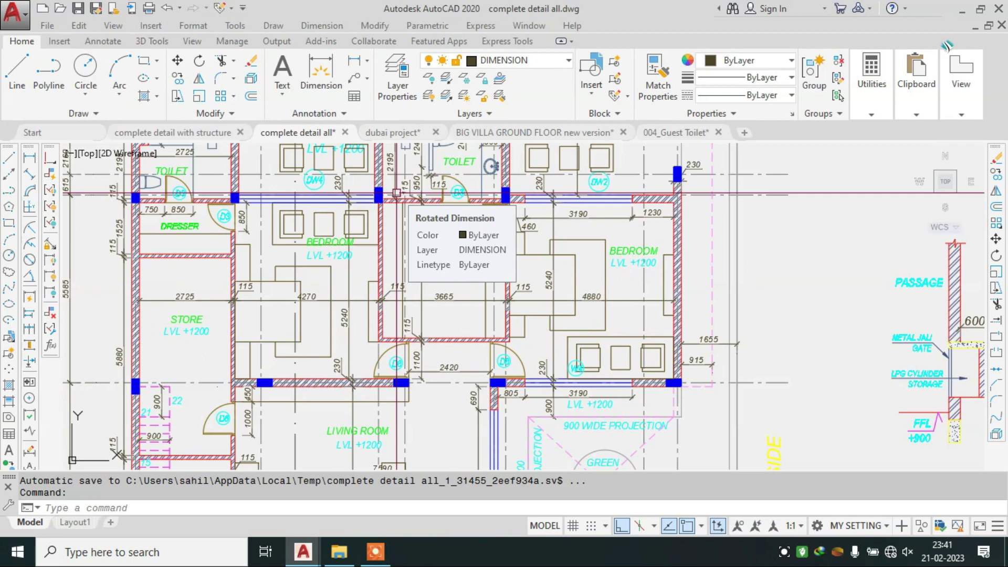
pyautogui.scroll(-3, 399, 197)
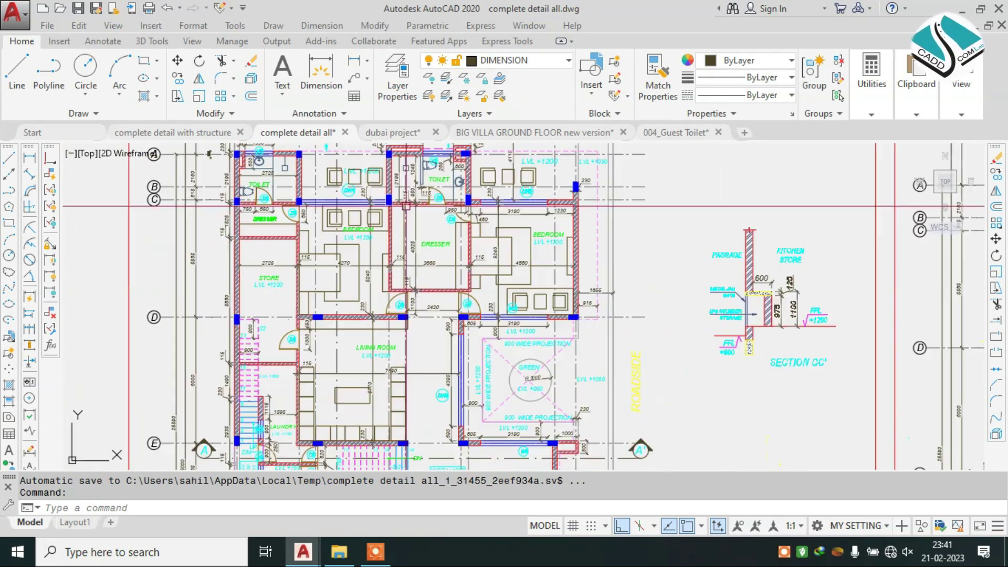
pyautogui.scroll(-2, 406, 205)
pyautogui.scroll(4, 406, 206)
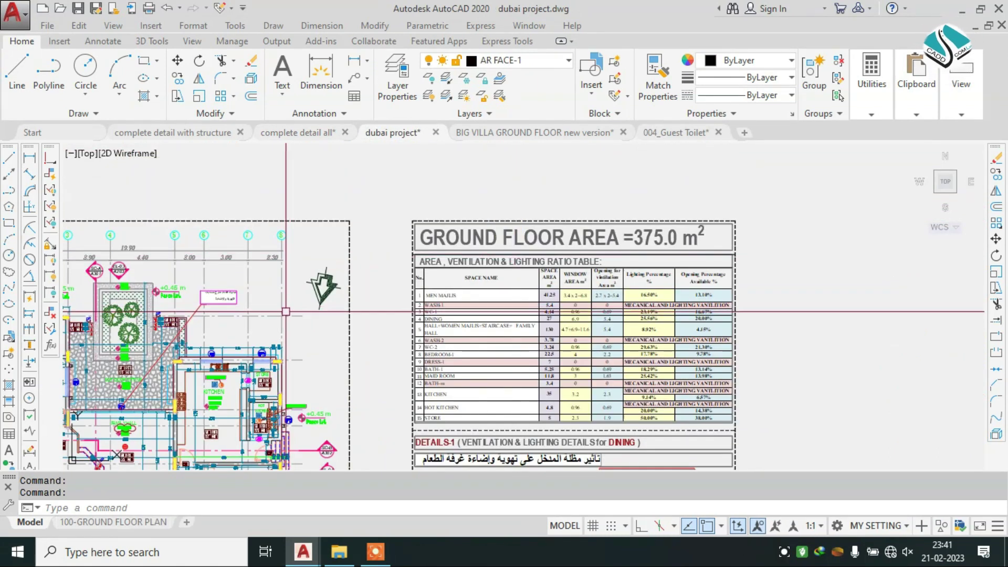
# Pan the ground floor plan to show the WOMEN MAJLES and MEN MAJLIS rooms.
pyautogui.scroll(2, 374, 315)
pyautogui.scroll(2, 374, 315)
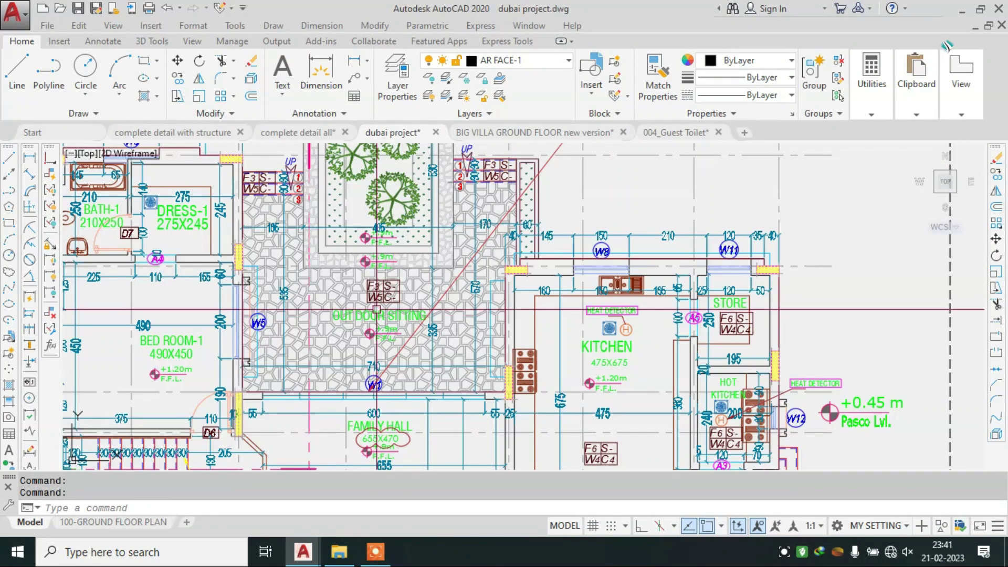
pyautogui.scroll(1, 472, 242)
pyautogui.scroll(-2, 472, 242)
pyautogui.scroll(1, 478, 282)
pyautogui.scroll(2, 478, 282)
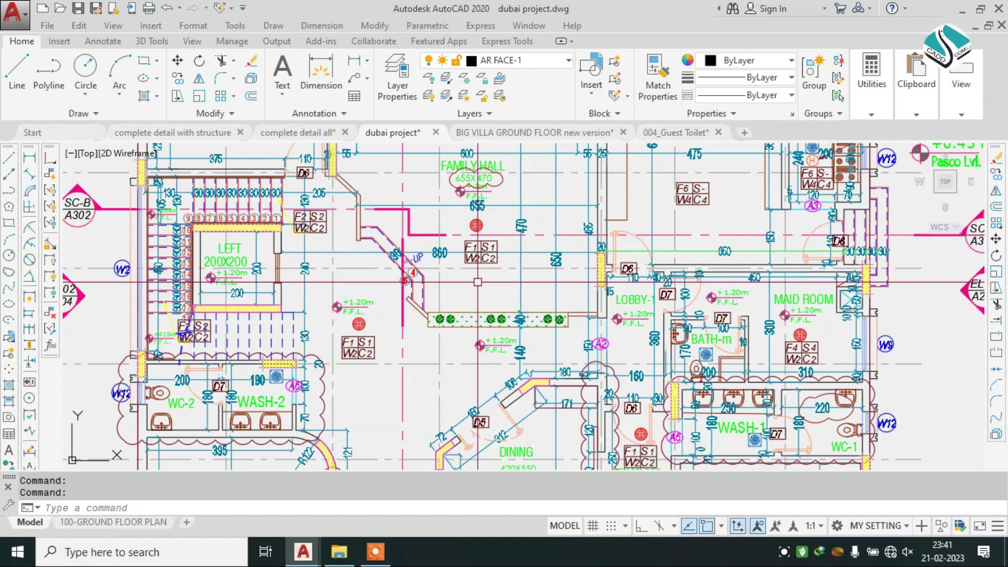
pyautogui.scroll(-2, 467, 271)
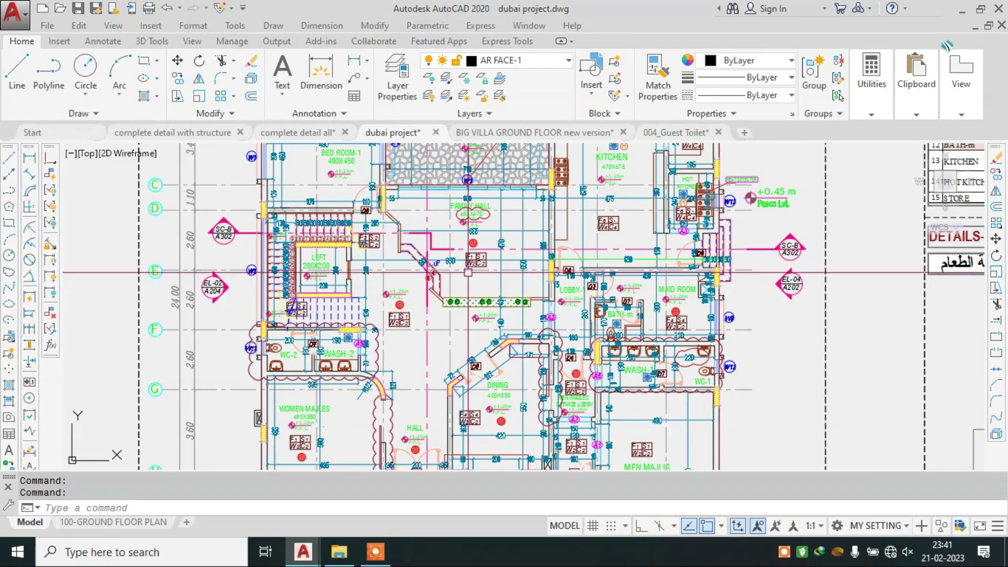
pyautogui.moveTo(404, 255)
pyautogui.mouseDown(button='middle')
pyautogui.moveTo(390, 221)
pyautogui.moveTo(335, 225)
pyautogui.mouseUp(button='middle')
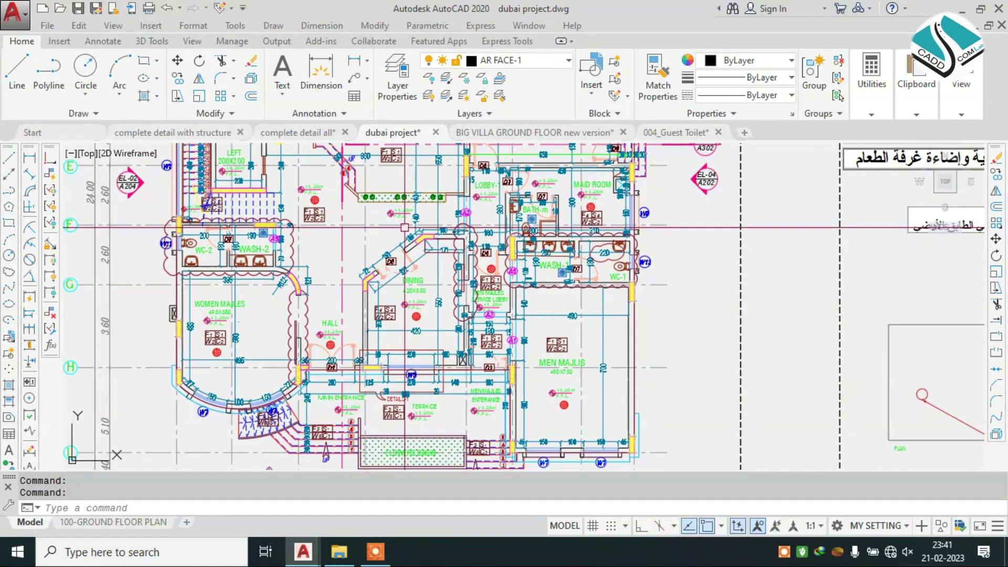
pyautogui.moveTo(315, 283); pyautogui.dragTo(373, 238, button='middle')
pyautogui.scroll(1, 388, 244)
pyautogui.scroll(1, 430, 257)
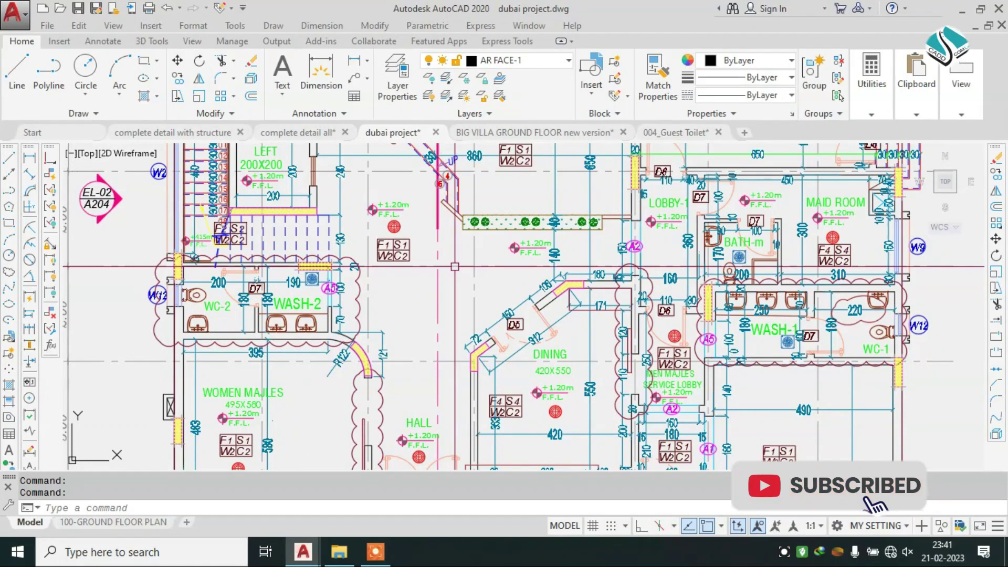
# Pan past the dining, hall and entrance to centre the family hall and kitchen.
pyautogui.moveTo(493, 362); pyautogui.dragTo(447, 234, button='middle')
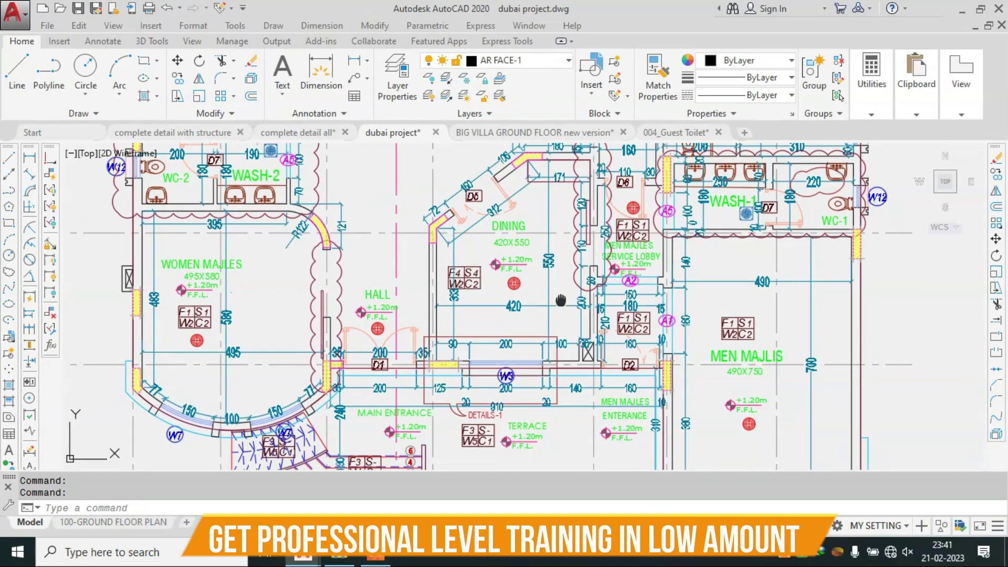
pyautogui.moveTo(447, 234); pyautogui.dragTo(365, 196, button='middle')
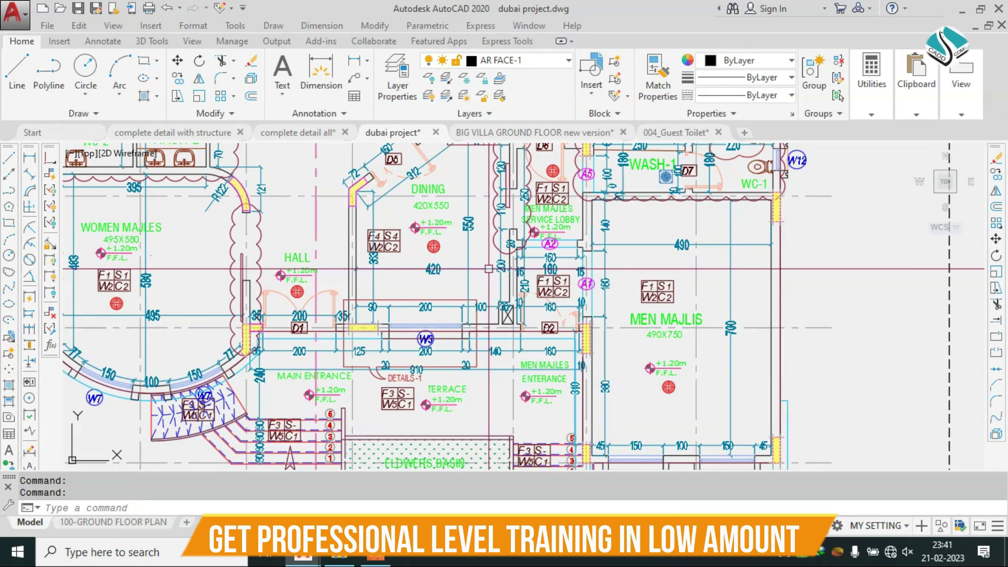
pyautogui.moveTo(386, 271); pyautogui.dragTo(509, 272, button='middle')
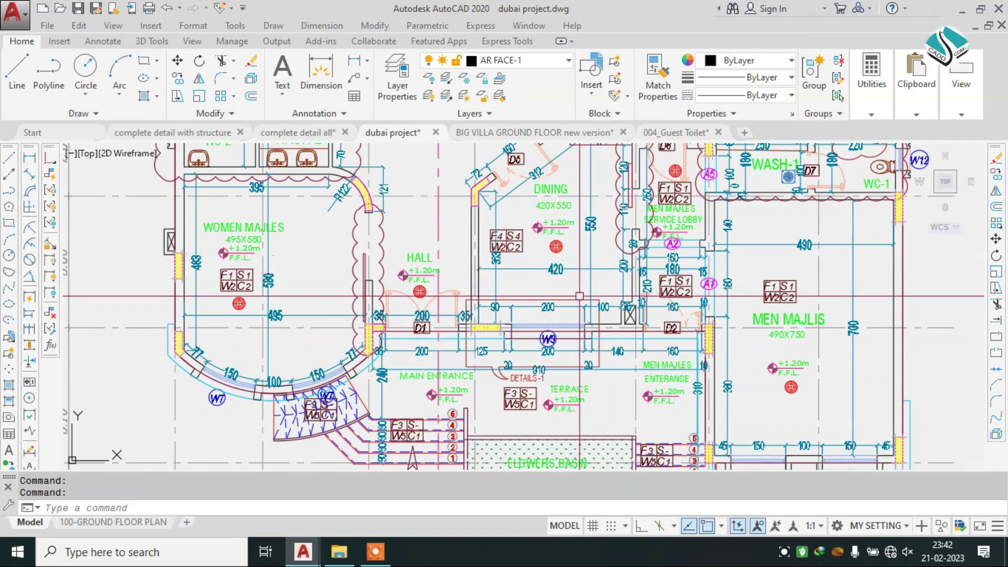
pyautogui.scroll(-5, 579, 295)
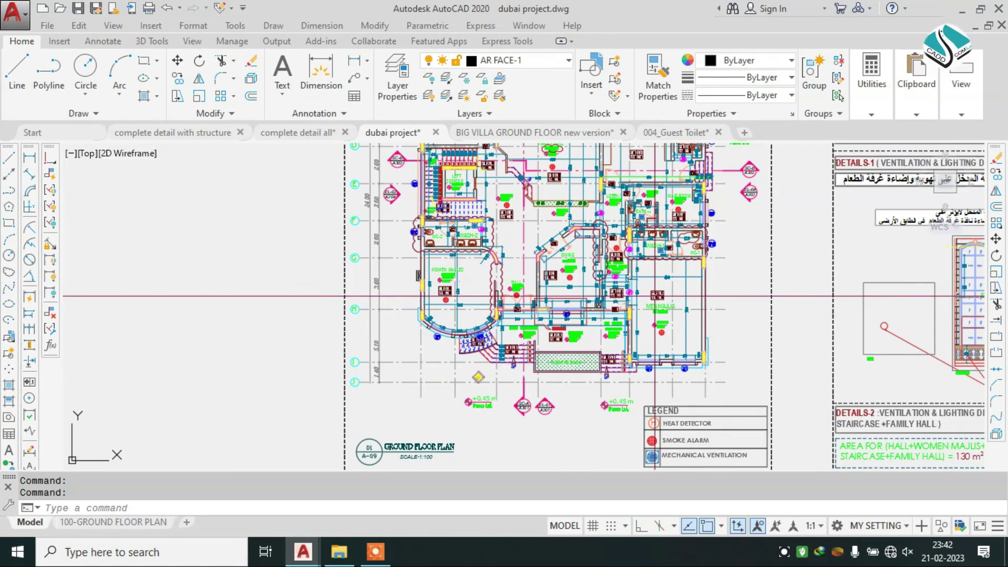
pyautogui.scroll(5, 655, 295)
pyautogui.moveTo(556, 252)
pyautogui.mouseDown(button='middle')
pyautogui.moveTo(562, 364)
pyautogui.moveTo(519, 469)
pyautogui.mouseUp(button='middle')
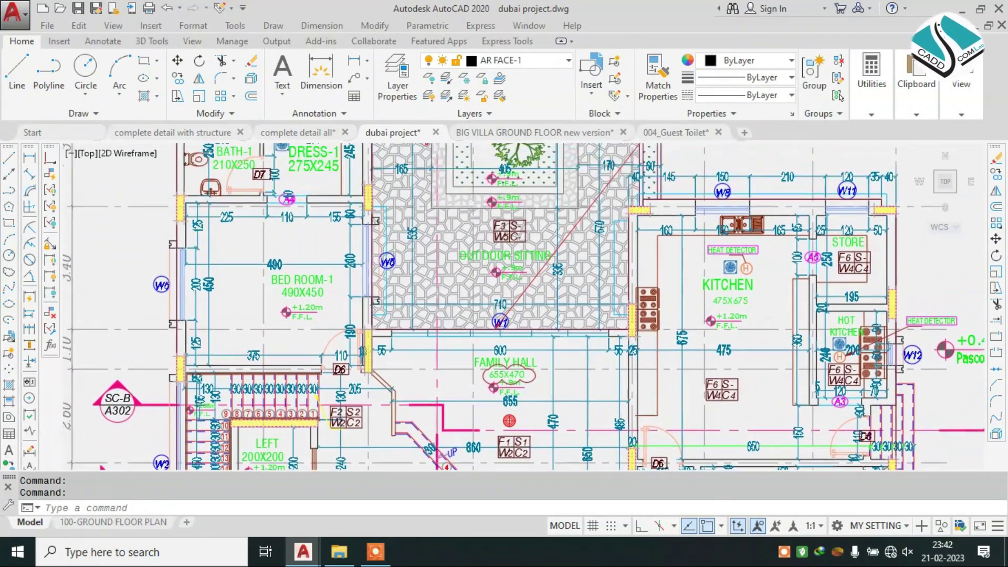
pyautogui.moveTo(528, 306); pyautogui.dragTo(524, 317, button='middle')
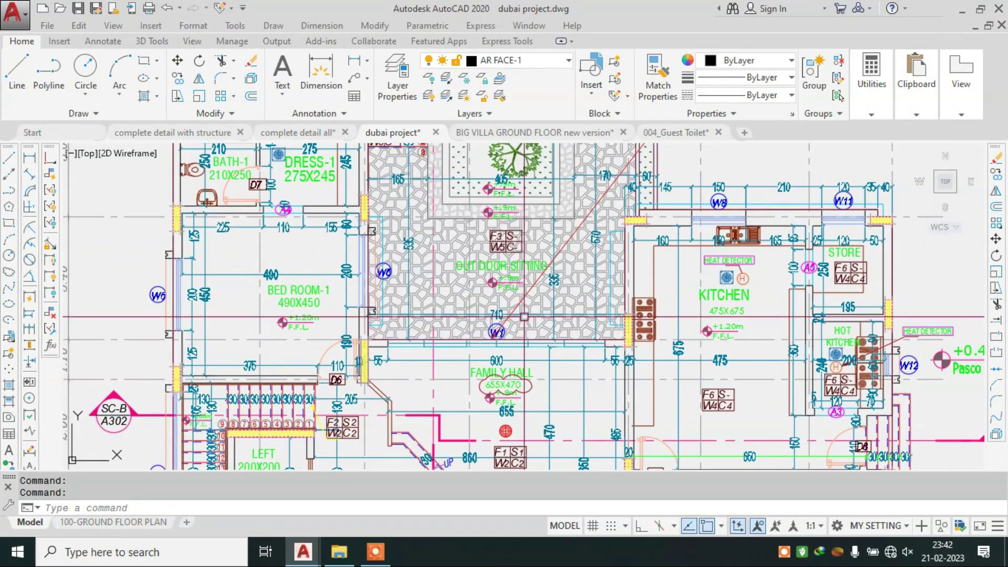
# Switch to the complete detail with structure drawing and shift across its sheets.
pyautogui.click(194, 132)
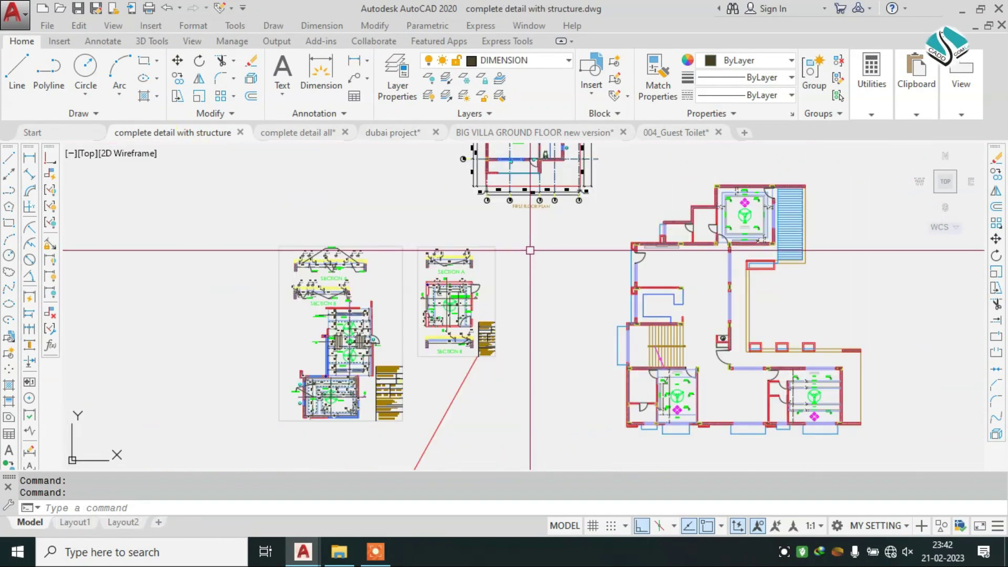
pyautogui.scroll(-5, 529, 250)
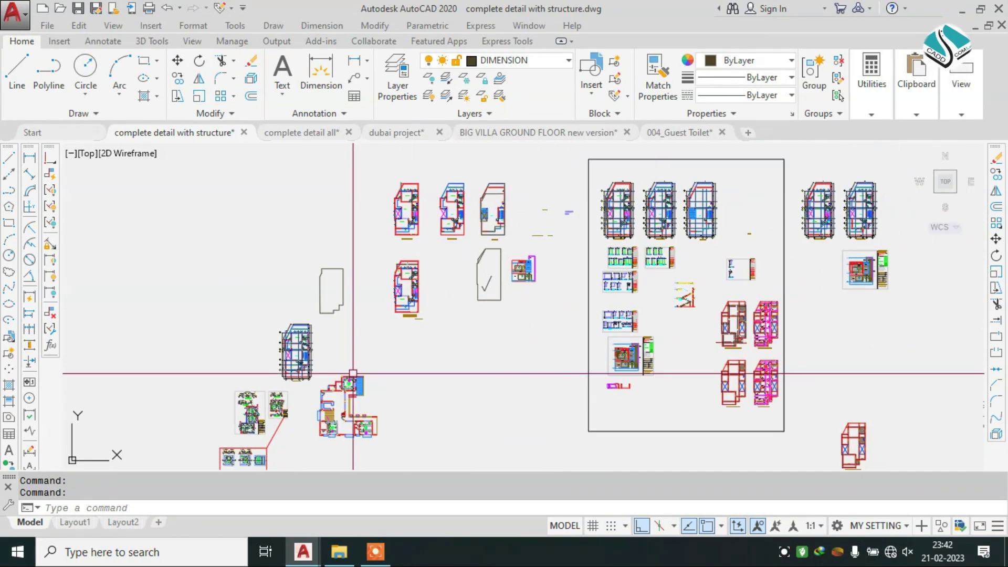
pyautogui.scroll(3, 786, 196)
pyautogui.scroll(-3, 574, 233)
pyautogui.scroll(3, 573, 231)
pyautogui.scroll(2, 573, 233)
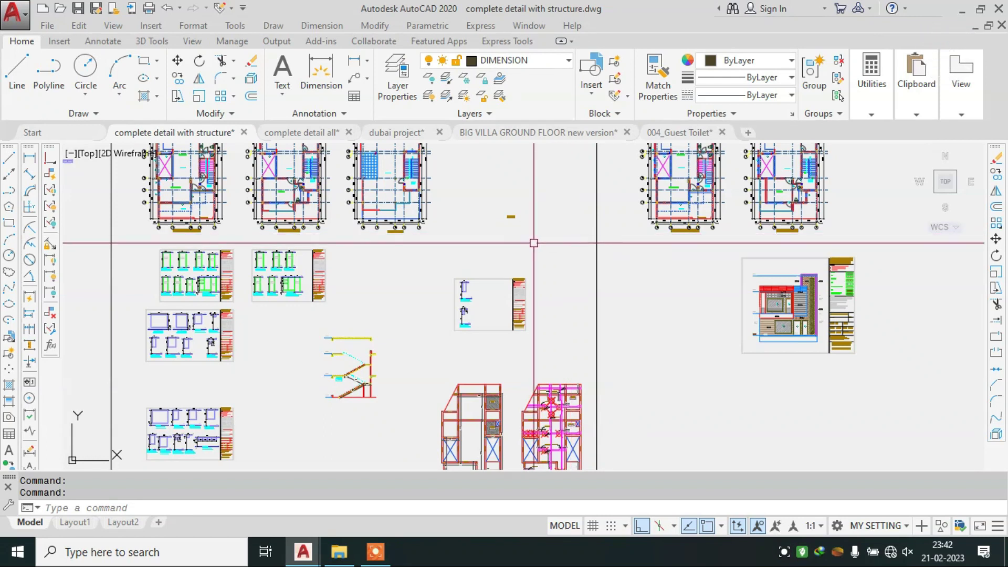
pyautogui.scroll(-4, 480, 243)
pyautogui.moveTo(375, 295); pyautogui.dragTo(466, 260, button='middle')
# Zoom in and out over the plans of the complete detail with structure drawing.
pyautogui.scroll(-1, 466, 265)
pyautogui.scroll(4, 449, 191)
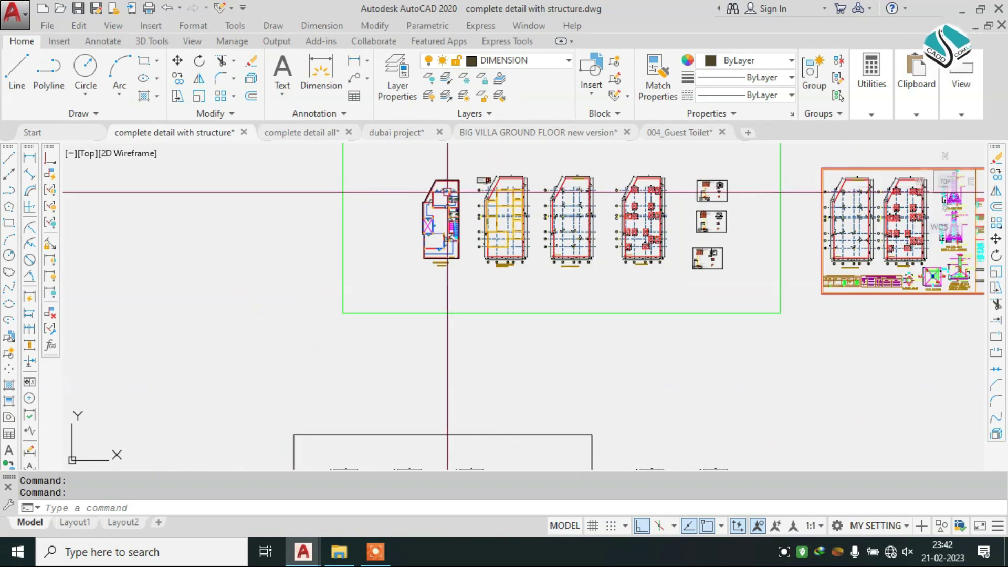
pyautogui.scroll(4, 447, 192)
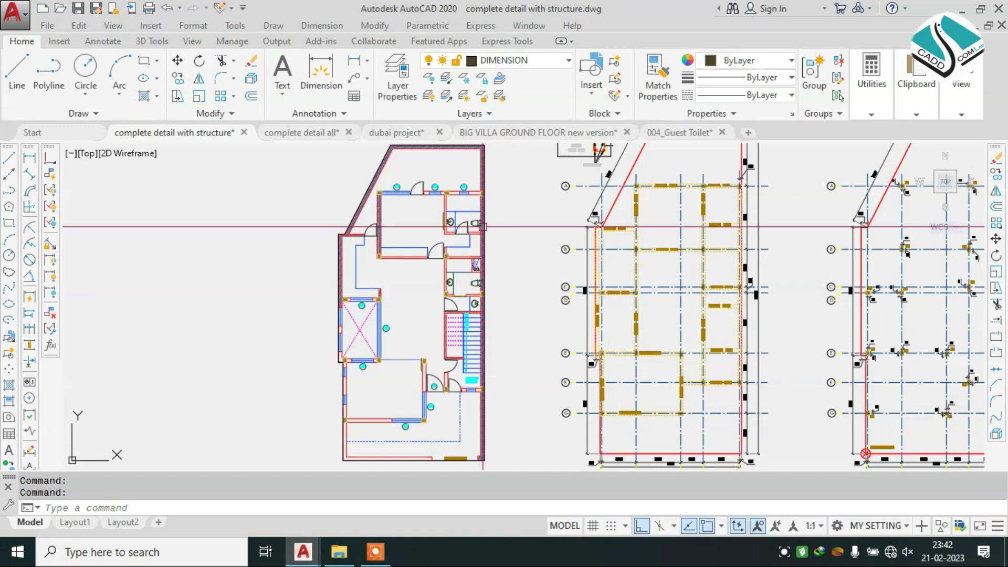
pyautogui.scroll(-4, 449, 227)
pyautogui.scroll(2, 473, 270)
pyautogui.scroll(3, 473, 269)
pyautogui.scroll(2, 478, 246)
pyautogui.scroll(-1, 480, 196)
pyautogui.scroll(-1, 481, 257)
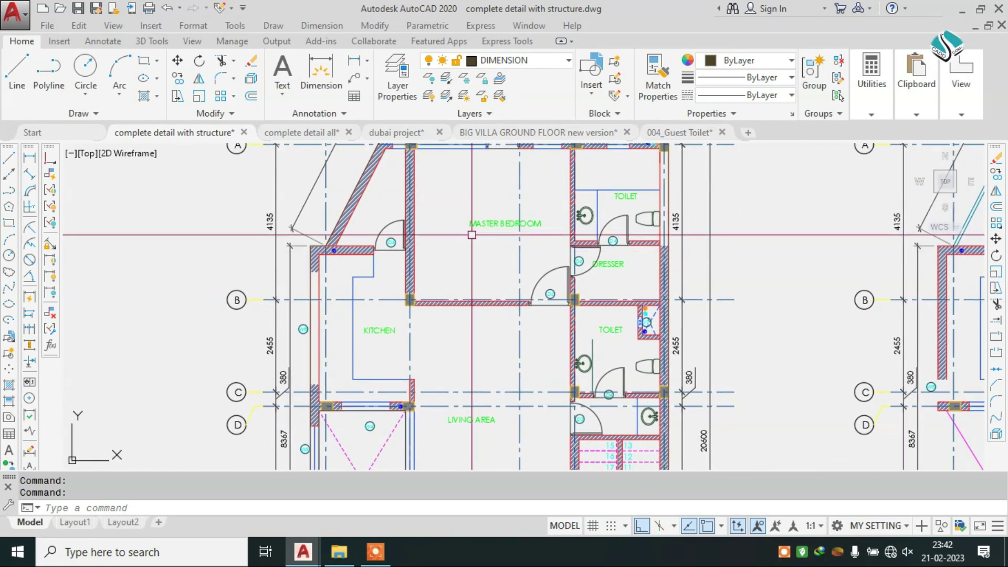
pyautogui.scroll(-1, 677, 244)
pyautogui.scroll(-1, 675, 263)
pyautogui.scroll(-2, 675, 264)
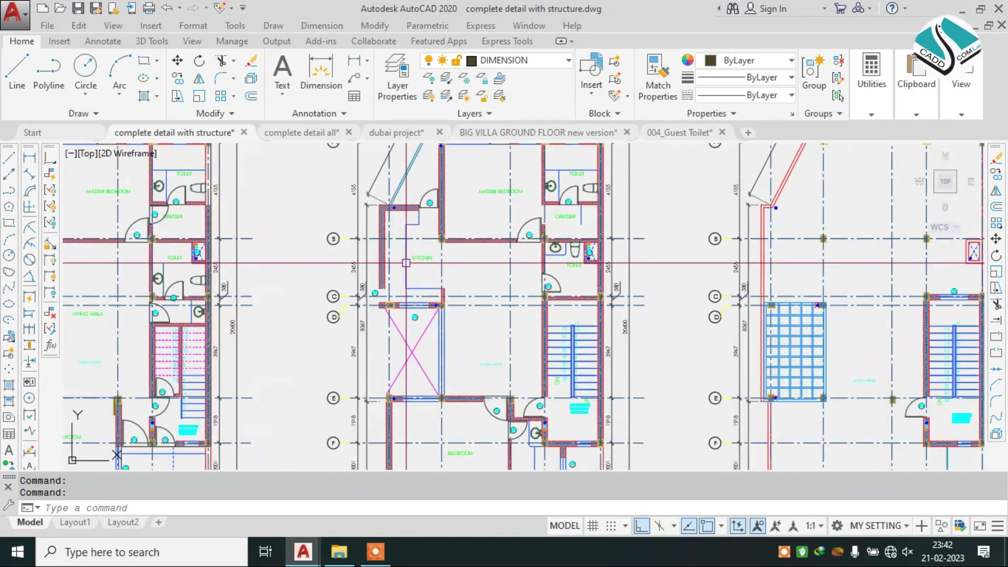
pyautogui.scroll(-1, 472, 221)
pyautogui.scroll(-1, 297, 365)
pyautogui.scroll(-2, 297, 365)
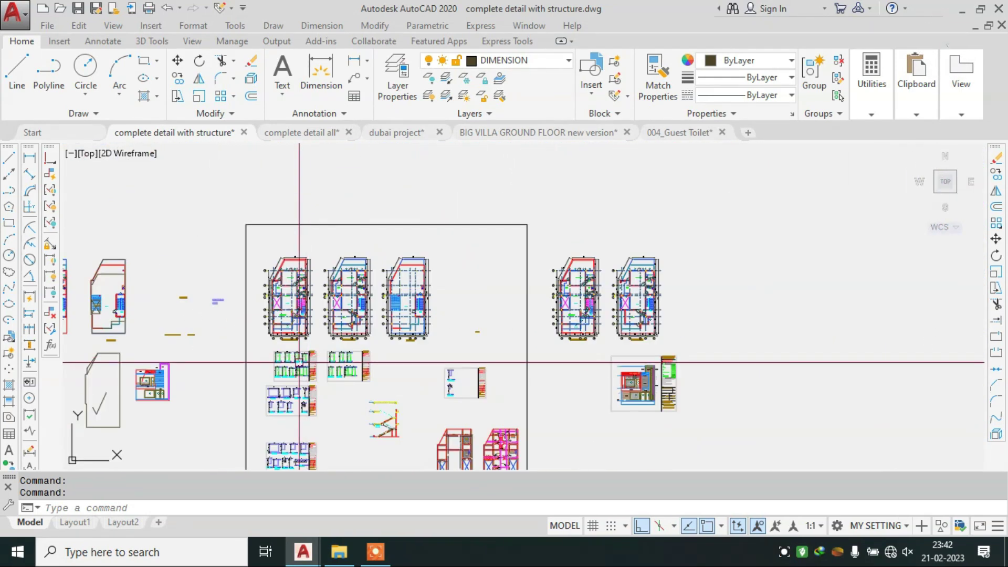
pyautogui.scroll(1, 475, 320)
pyautogui.scroll(1, 602, 309)
pyautogui.scroll(3, 602, 309)
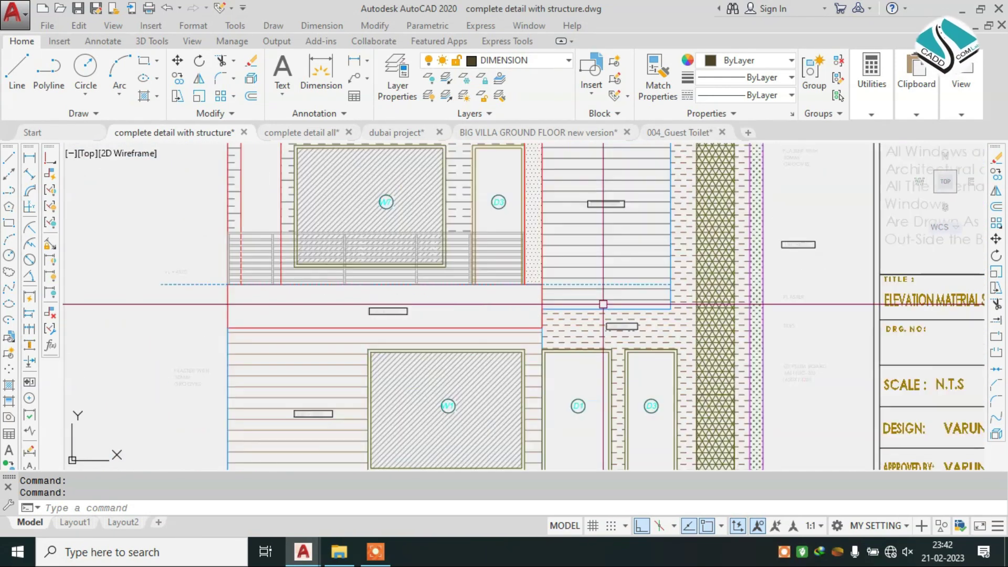
pyautogui.scroll(-3, 574, 265)
pyautogui.scroll(-1, 574, 263)
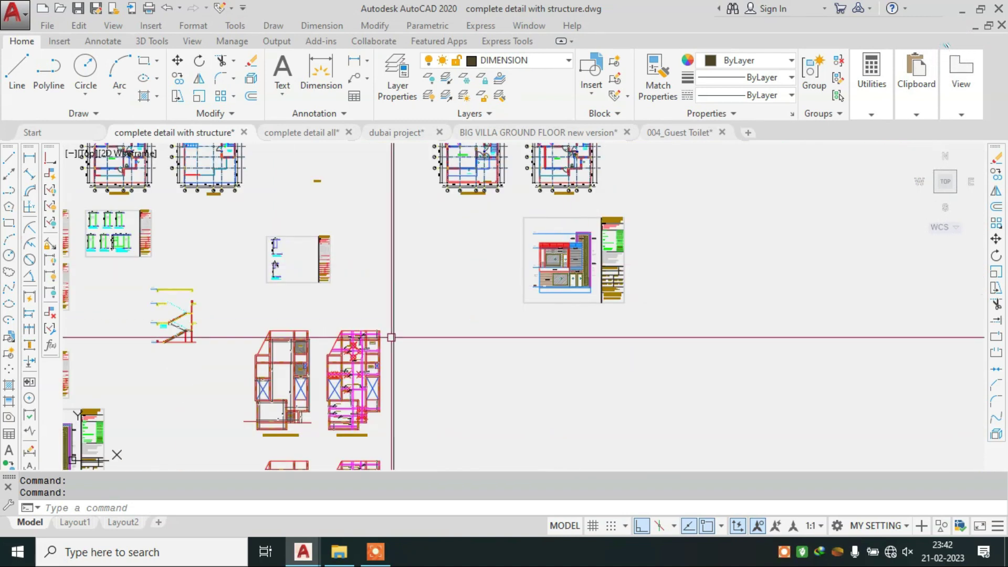
# Pan toward the staircase and right-hand structural plans and zoom in on them.
pyautogui.moveTo(393, 337); pyautogui.dragTo(592, 265, button='middle')
pyautogui.moveTo(379, 306); pyautogui.dragTo(378, 270, button='middle')
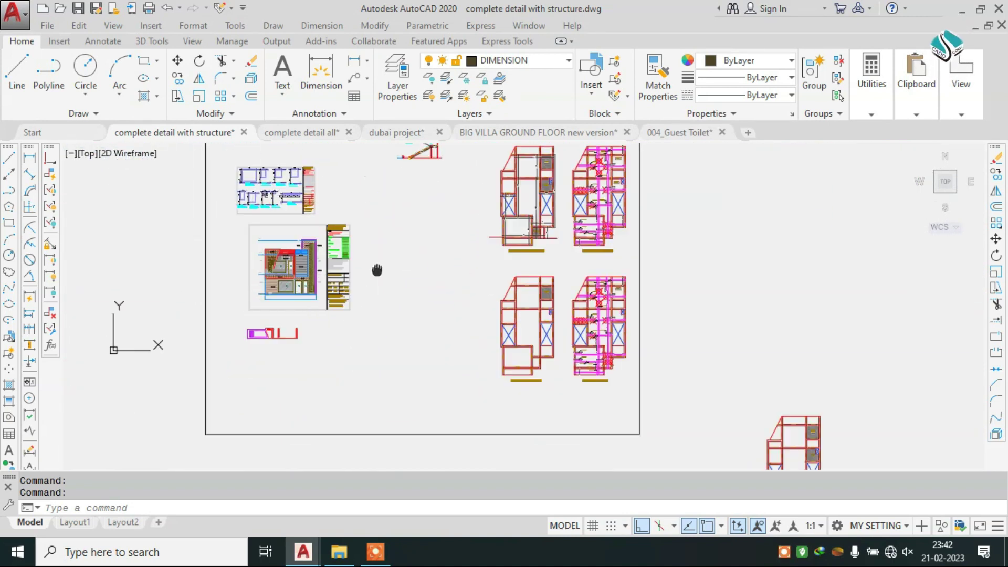
pyautogui.scroll(2, 577, 216)
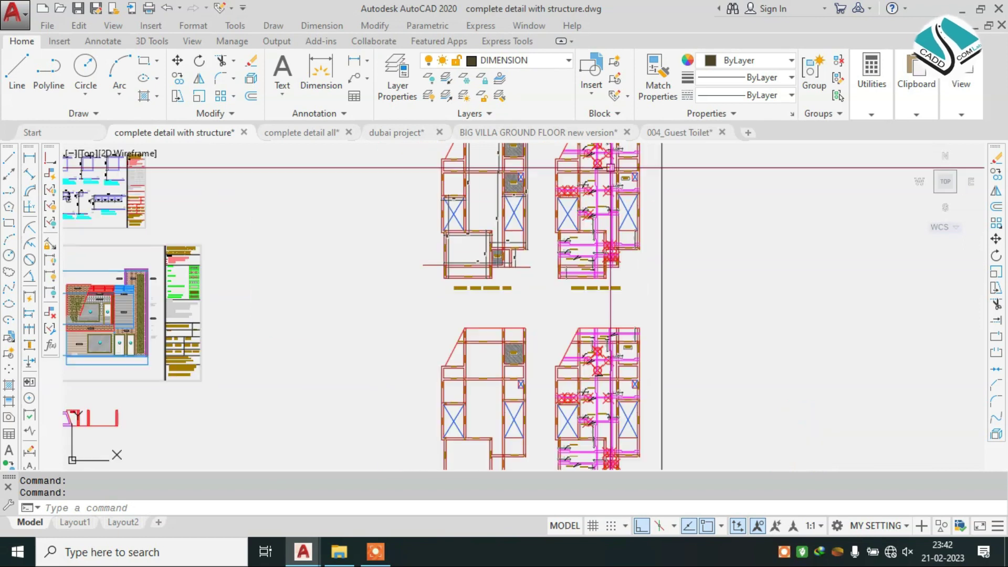
pyautogui.scroll(3, 577, 216)
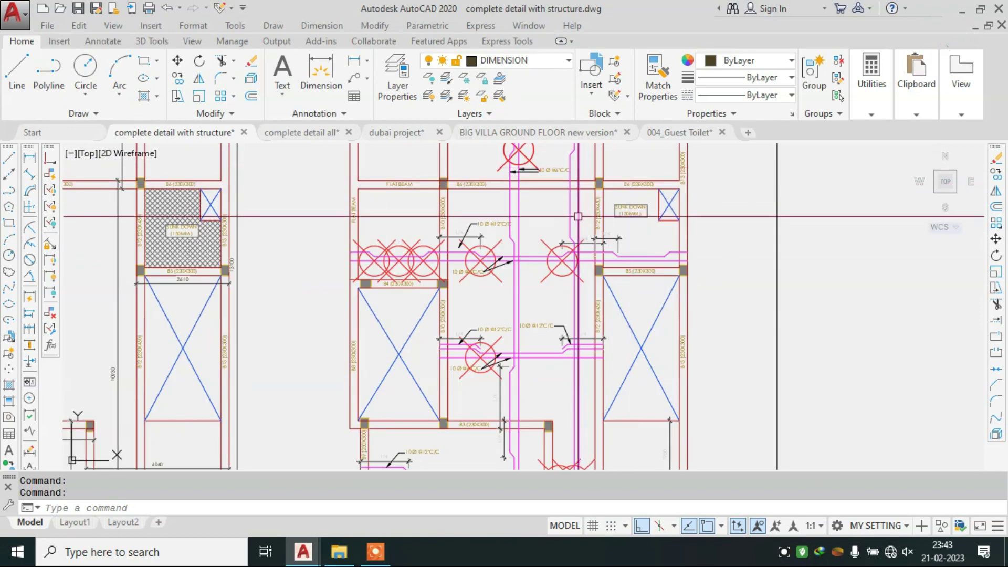
pyautogui.scroll(-3, 577, 216)
pyautogui.scroll(-3, 577, 216)
pyautogui.scroll(2, 577, 216)
pyautogui.scroll(1, 382, 232)
pyautogui.scroll(2, 400, 264)
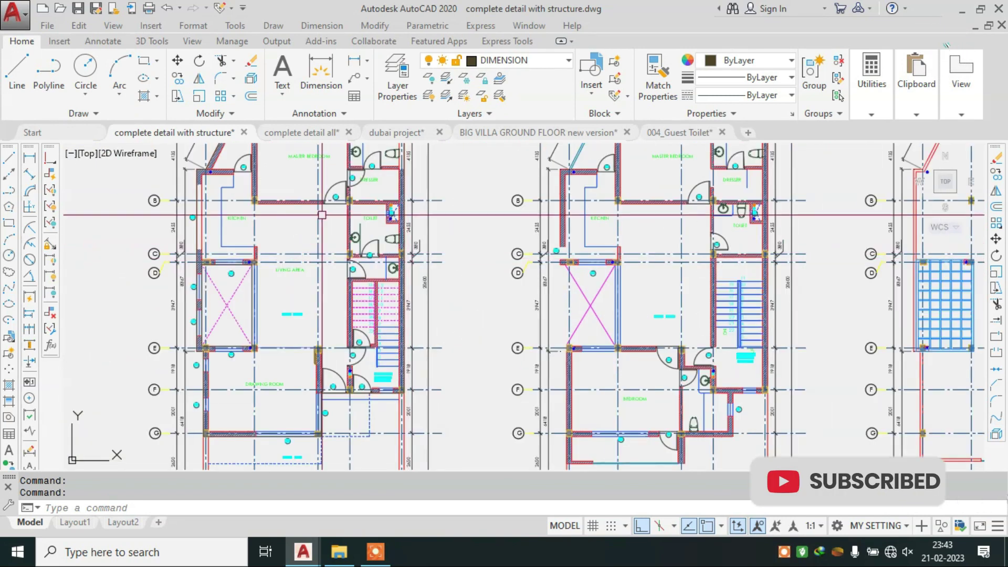
pyautogui.scroll(2, 399, 264)
pyautogui.scroll(1, 400, 264)
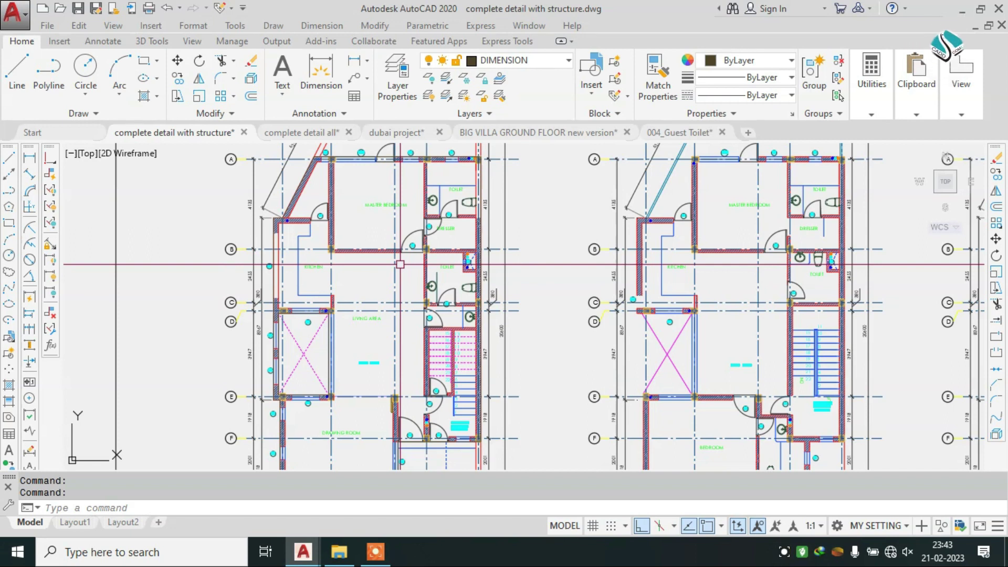
pyautogui.scroll(-3, 564, 218)
pyautogui.scroll(-2, 564, 217)
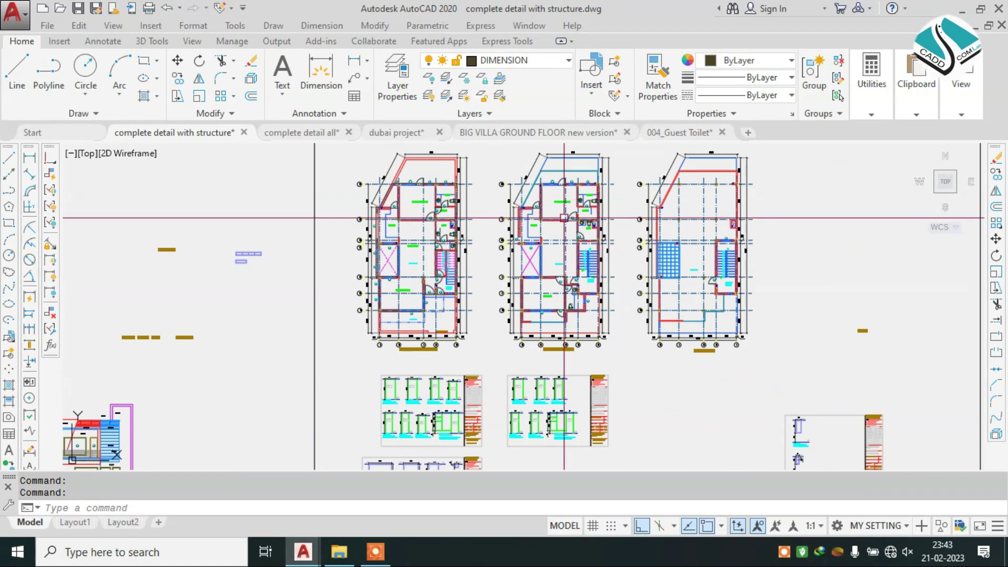
# Pan across the structural grid plans to the right-hand detail sheet with footing section AA.
pyautogui.moveTo(564, 217); pyautogui.dragTo(592, 423, button='middle')
pyautogui.scroll(-3, 569, 204)
pyautogui.scroll(5, 569, 204)
pyautogui.scroll(2, 534, 198)
pyautogui.scroll(-1, 473, 254)
pyautogui.moveTo(472, 255)
pyautogui.mouseDown(button='middle')
pyautogui.moveTo(614, 255)
pyautogui.moveTo(378, 257)
pyautogui.mouseUp(button='middle')
pyautogui.scroll(-2, 518, 259)
pyautogui.moveTo(729, 236); pyautogui.dragTo(597, 234, button='middle')
pyautogui.scroll(2, 603, 221)
pyautogui.scroll(3, 573, 196)
# Inspect footing section AA, the column reinforcement detail and the master bedroom at grid line A.
pyautogui.moveTo(573, 196); pyautogui.dragTo(564, 250, button='middle')
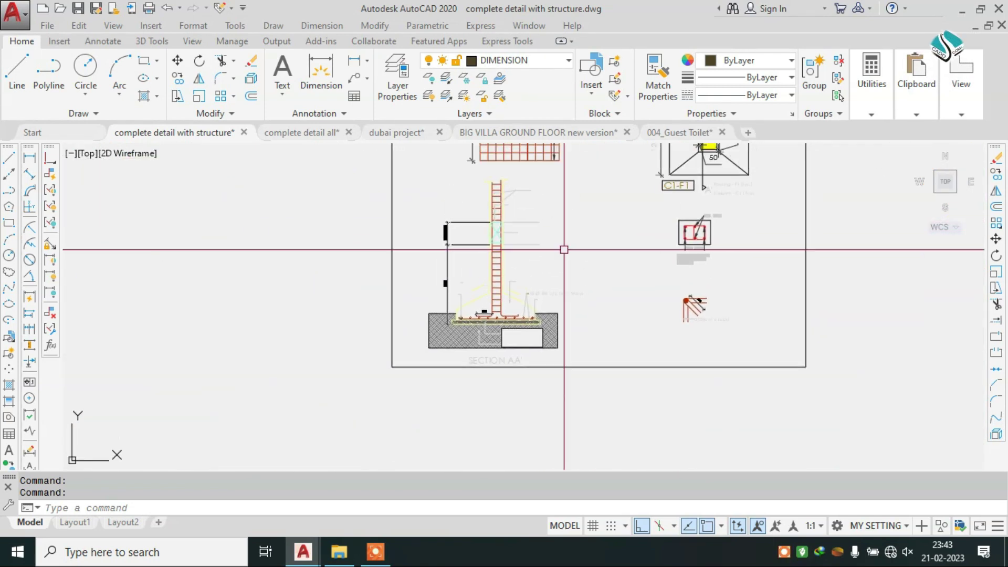
pyautogui.scroll(3, 693, 220)
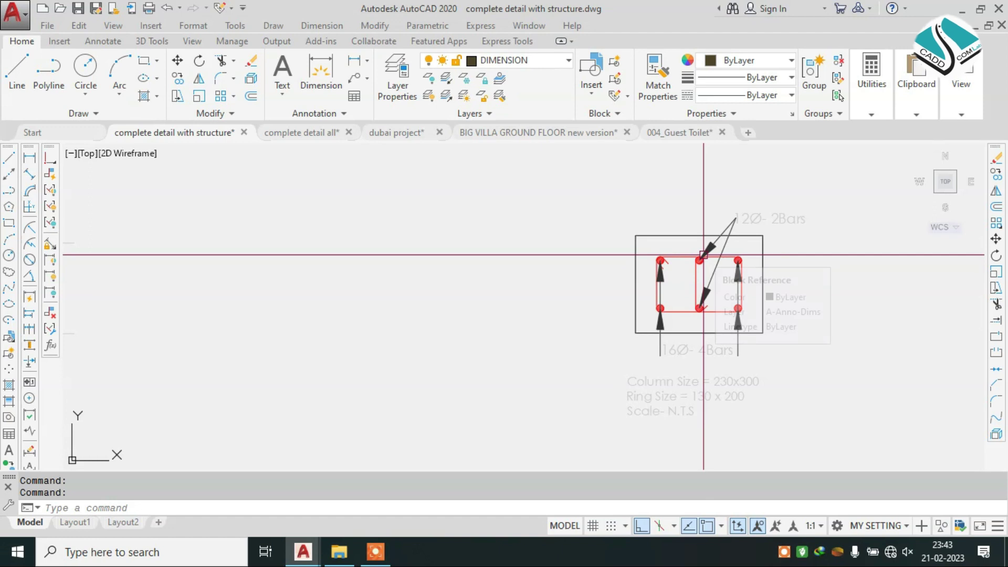
pyautogui.scroll(-3, 703, 247)
pyautogui.scroll(-2, 703, 236)
pyautogui.scroll(-3, 577, 262)
pyautogui.scroll(-1, 468, 300)
pyautogui.scroll(-3, 468, 301)
pyautogui.scroll(-3, 456, 307)
pyautogui.scroll(-1, 441, 315)
pyautogui.scroll(6, 440, 316)
pyautogui.scroll(2, 430, 220)
pyautogui.scroll(3, 425, 195)
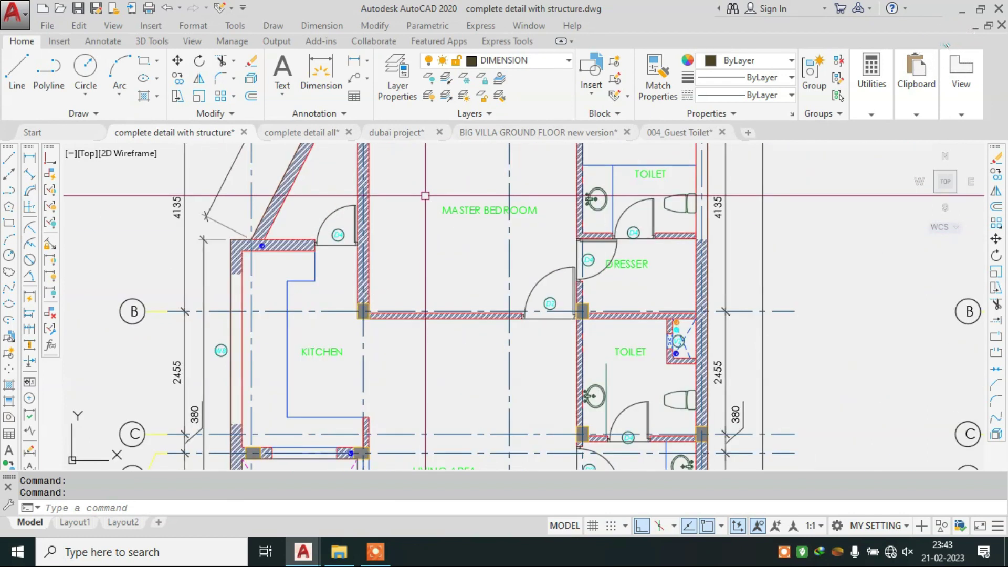
pyautogui.moveTo(425, 195); pyautogui.dragTo(426, 262, button='middle')
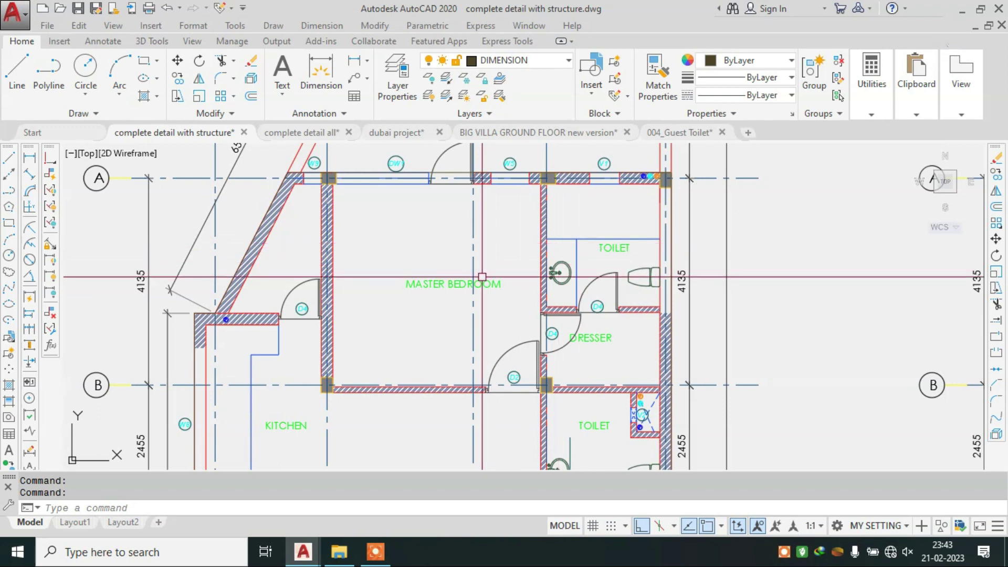
pyautogui.scroll(-1, 482, 277)
pyautogui.scroll(-3, 489, 299)
pyautogui.scroll(-2, 496, 320)
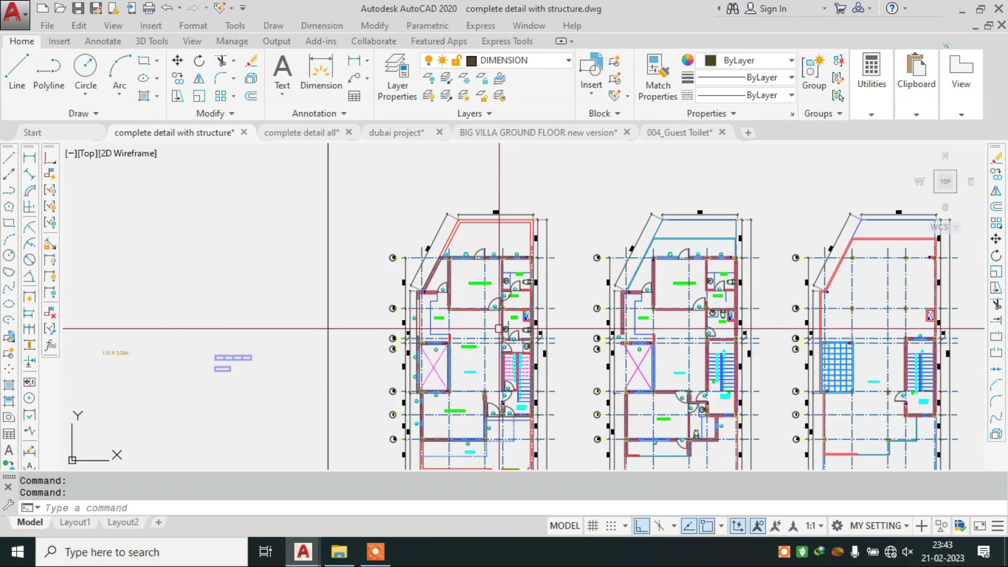
# Zoom out and pan across plan titles, detail sheets and elevations to the full overview.
pyautogui.moveTo(499, 329); pyautogui.dragTo(457, 198, button='middle')
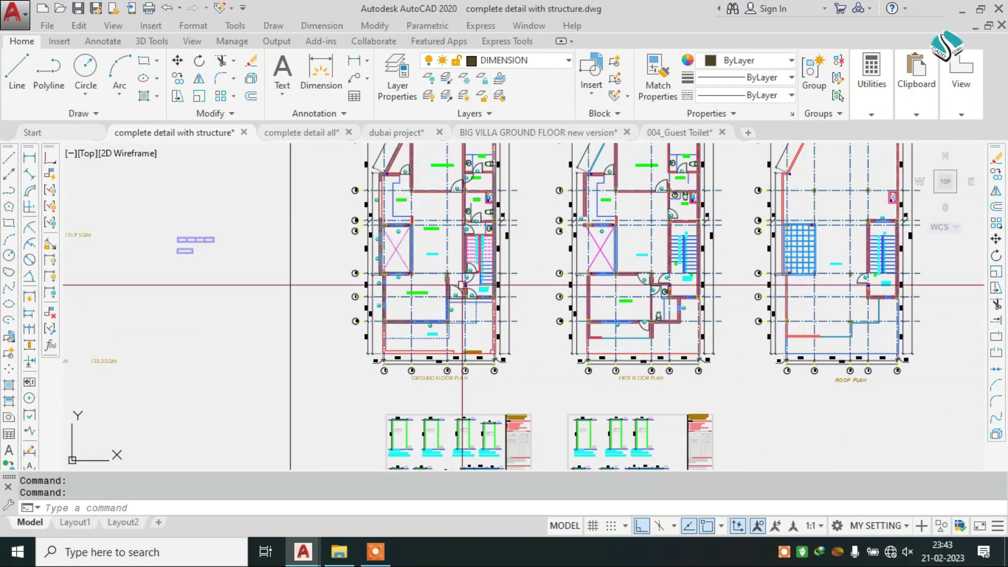
pyautogui.scroll(-2, 489, 242)
pyautogui.moveTo(981, 262)
pyautogui.mouseDown(button='middle')
pyautogui.moveTo(818, 231)
pyautogui.moveTo(683, 231)
pyautogui.mouseUp(button='middle')
pyautogui.scroll(-2, 543, 265)
pyautogui.moveTo(543, 242)
pyautogui.mouseDown(button='middle')
pyautogui.moveTo(543, 265)
pyautogui.moveTo(472, 304)
pyautogui.mouseUp(button='middle')
pyautogui.scroll(1, 543, 265)
pyautogui.scroll(2, 473, 304)
pyautogui.scroll(2, 447, 326)
pyautogui.scroll(-2, 447, 327)
pyautogui.scroll(-3, 445, 294)
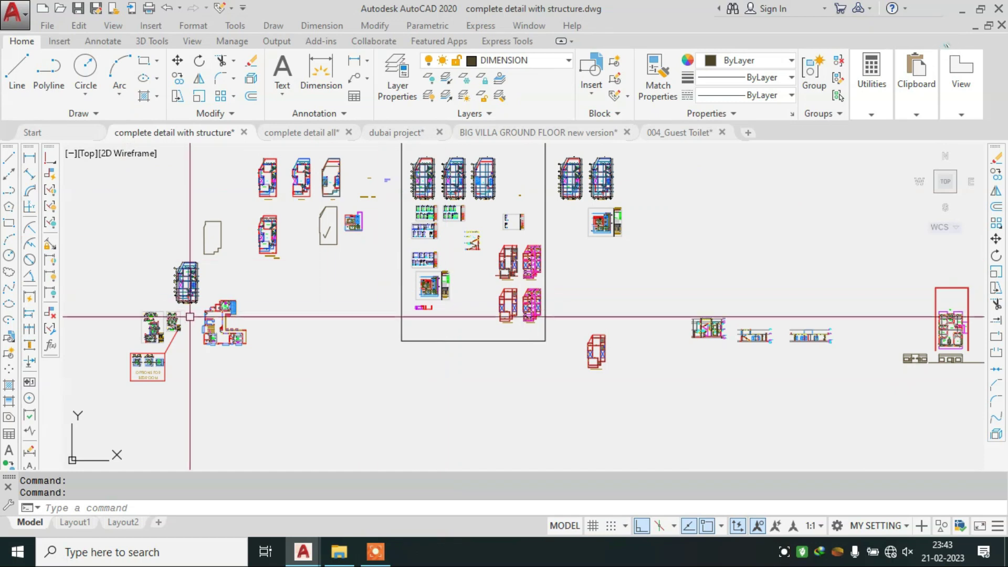
# Zoom around the detail sheets and pan across the building section.
pyautogui.scroll(5, 293, 320)
pyautogui.scroll(-3, 293, 320)
pyautogui.scroll(3, 435, 210)
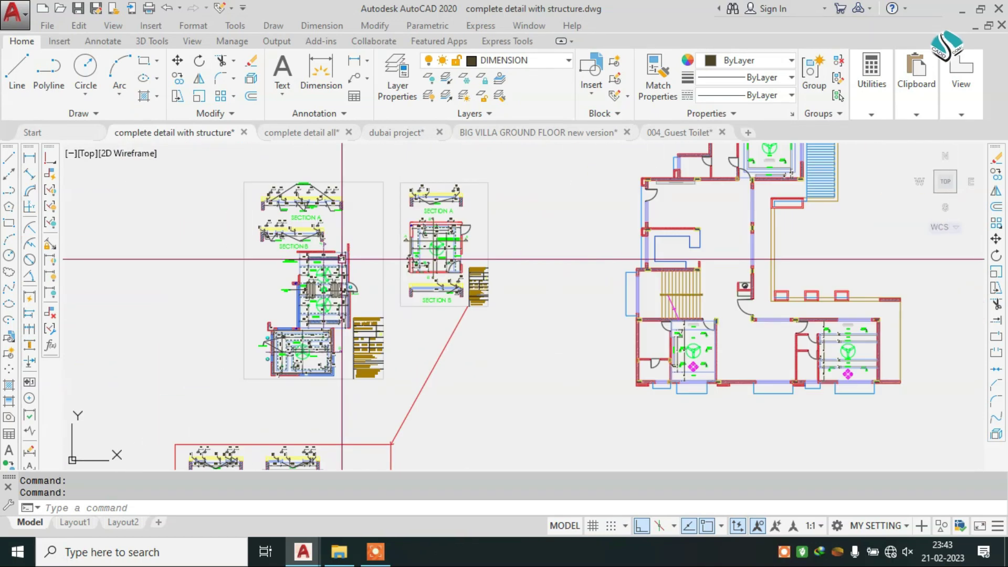
pyautogui.scroll(2, 436, 190)
pyautogui.scroll(-2, 435, 190)
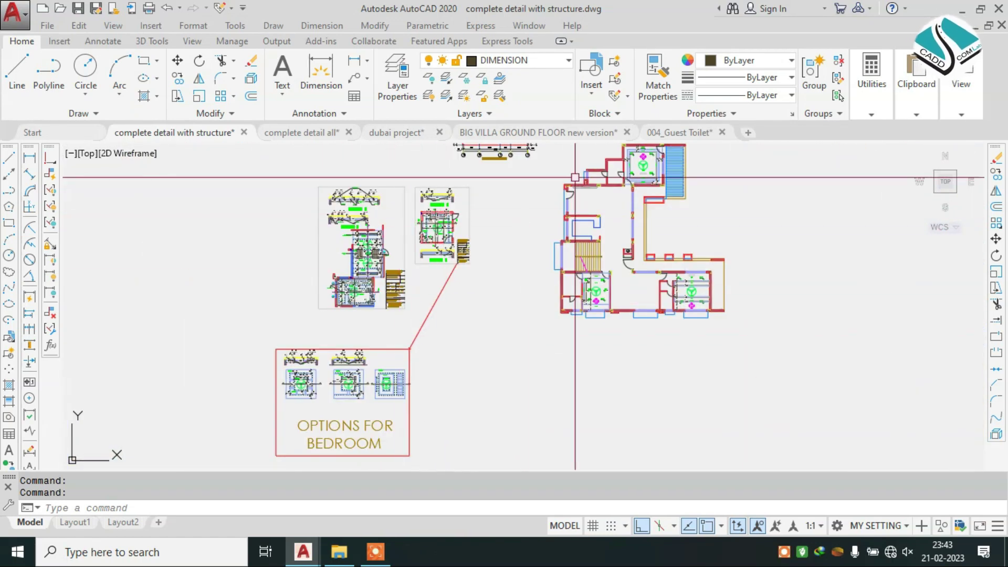
pyautogui.scroll(-1, 488, 307)
pyautogui.scroll(-2, 307, 280)
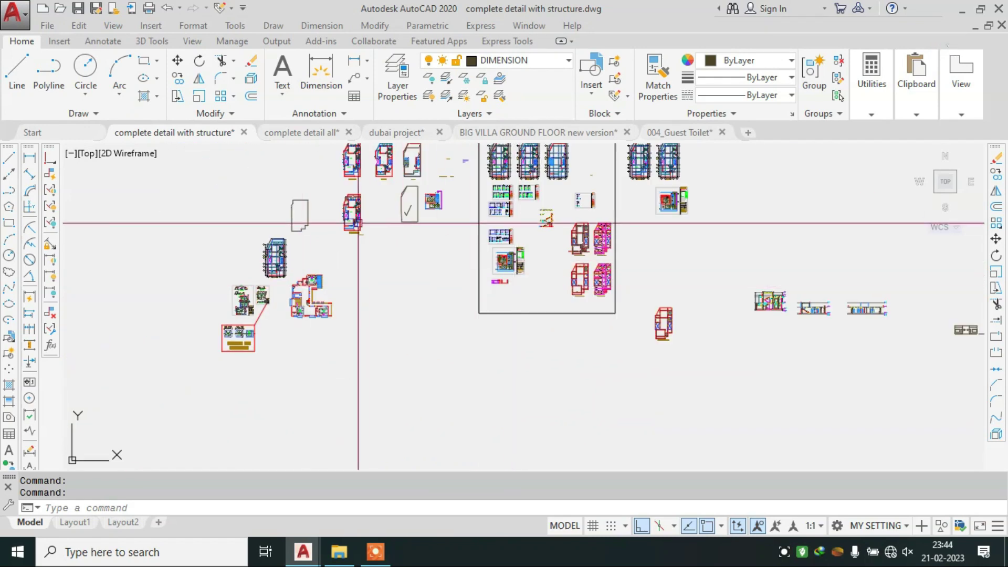
pyautogui.scroll(5, 754, 315)
pyautogui.moveTo(754, 367)
pyautogui.mouseDown(button='middle')
pyautogui.moveTo(662, 342)
pyautogui.moveTo(656, 227)
pyautogui.mouseUp(button='middle')
pyautogui.scroll(-3, 656, 227)
pyautogui.scroll(-2, 540, 202)
# Pan the sheet overview across and centre the top detail sheet for a closer look.
pyautogui.moveTo(540, 202); pyautogui.dragTo(690, 332, button='middle')
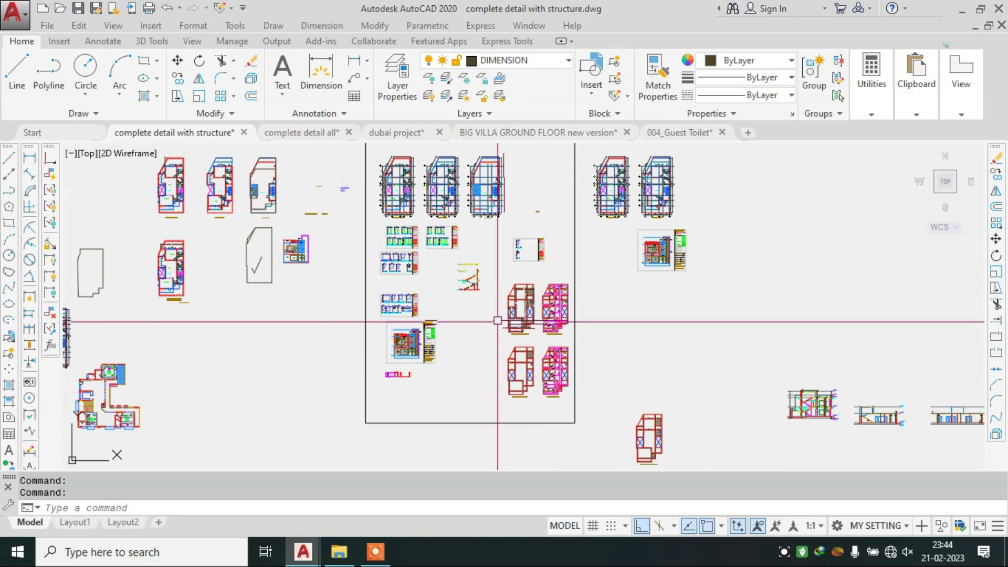
pyautogui.scroll(-2, 347, 298)
pyautogui.moveTo(292, 333); pyautogui.dragTo(627, 263, button='middle')
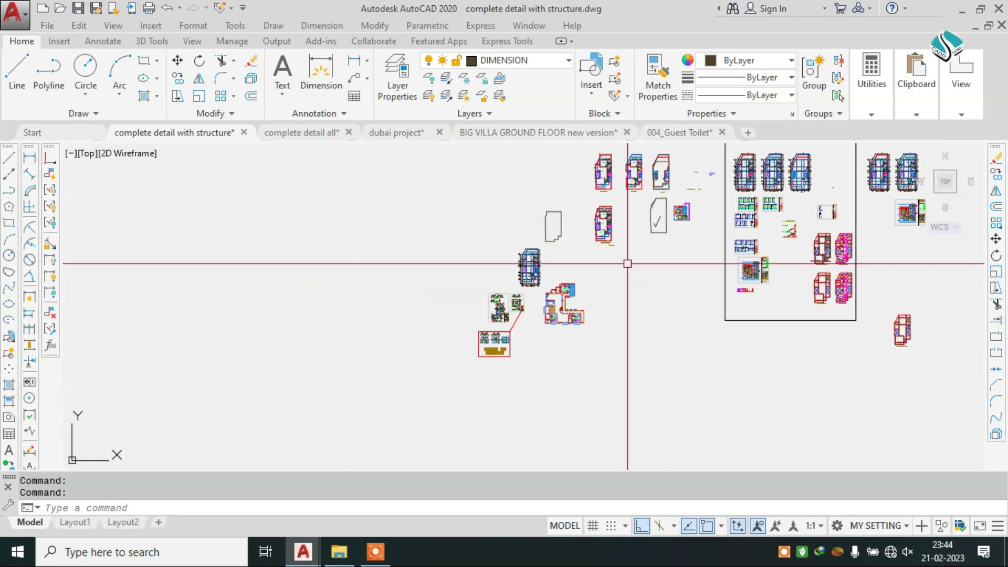
pyautogui.scroll(5, 509, 346)
pyautogui.scroll(-3, 441, 246)
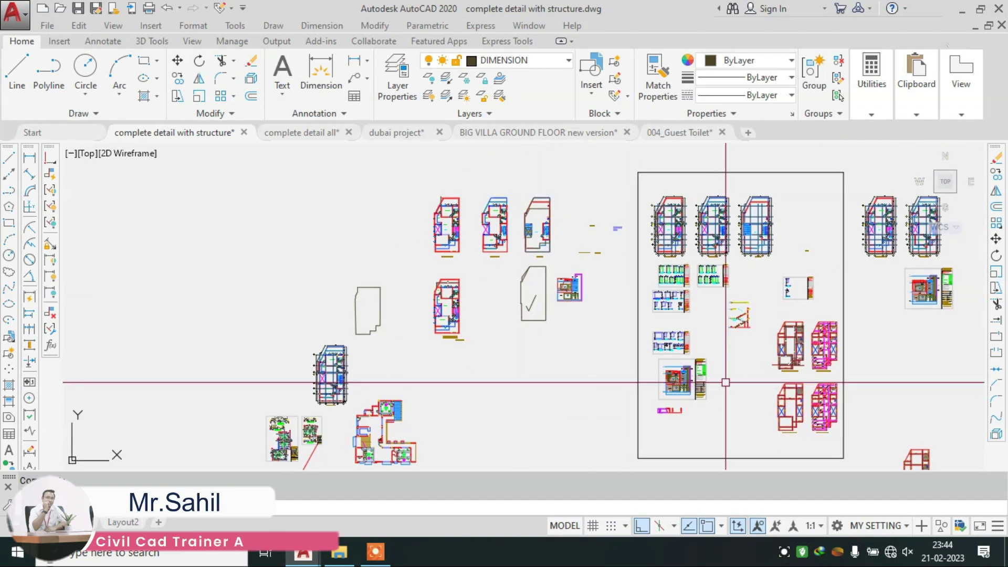
pyautogui.scroll(6, 700, 385)
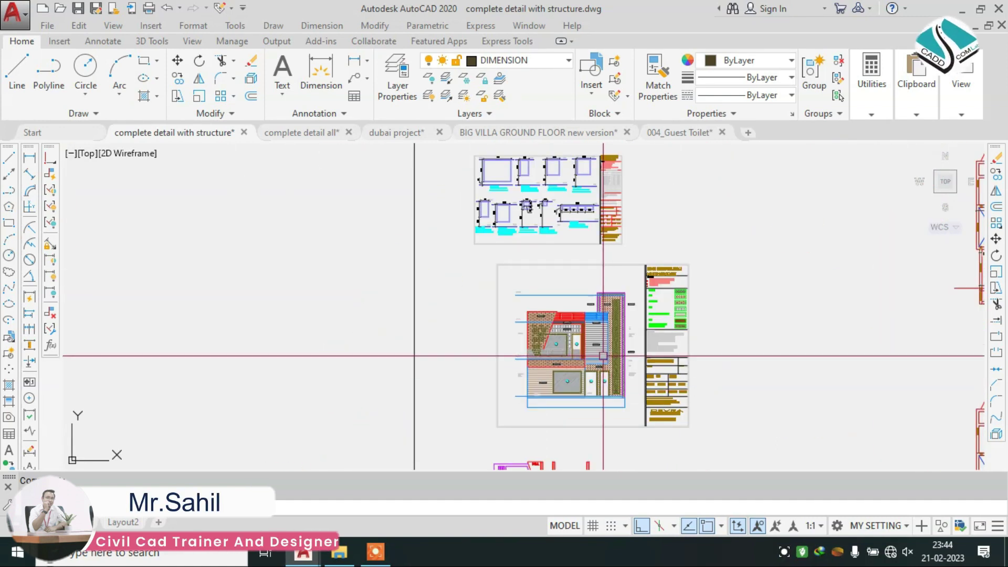
pyautogui.scroll(2, 547, 175)
pyautogui.moveTo(547, 175)
pyautogui.mouseDown(button='middle')
pyautogui.moveTo(515, 271)
pyautogui.moveTo(675, 219)
pyautogui.mouseUp(button='middle')
pyautogui.scroll(-4, 515, 272)
pyautogui.scroll(4, 507, 323)
pyautogui.scroll(-4, 507, 324)
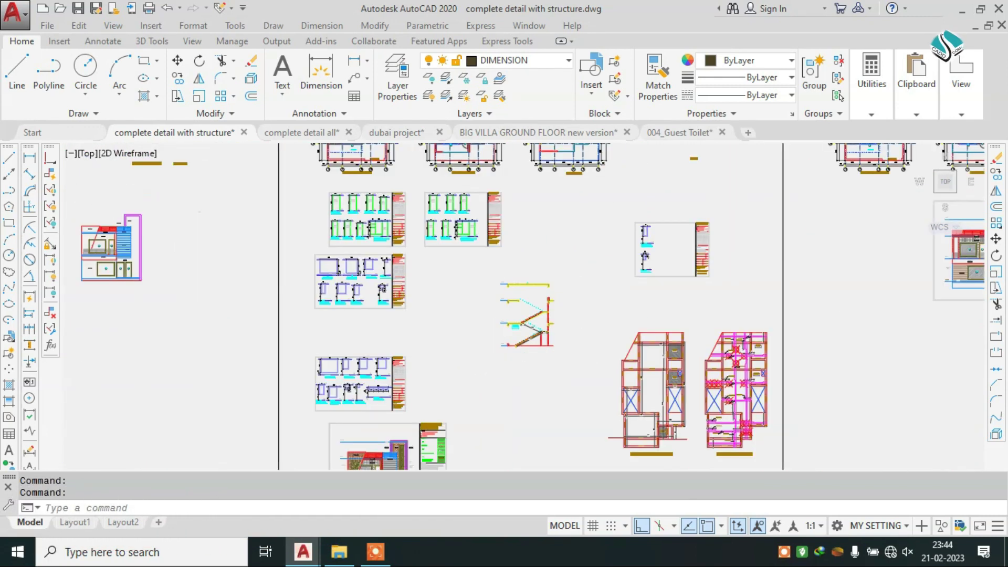
# Move to the three floor plans, then zoom in on the column and footing plans.
pyautogui.moveTo(507, 324); pyautogui.dragTo(441, 264, button='middle')
pyautogui.scroll(2, 441, 264)
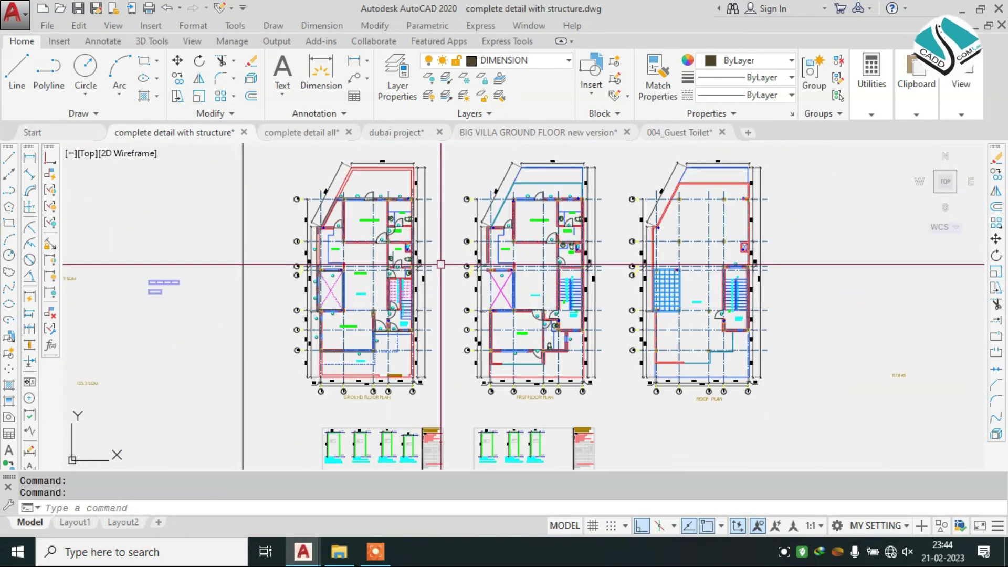
pyautogui.scroll(1, 367, 261)
pyautogui.scroll(1, 367, 262)
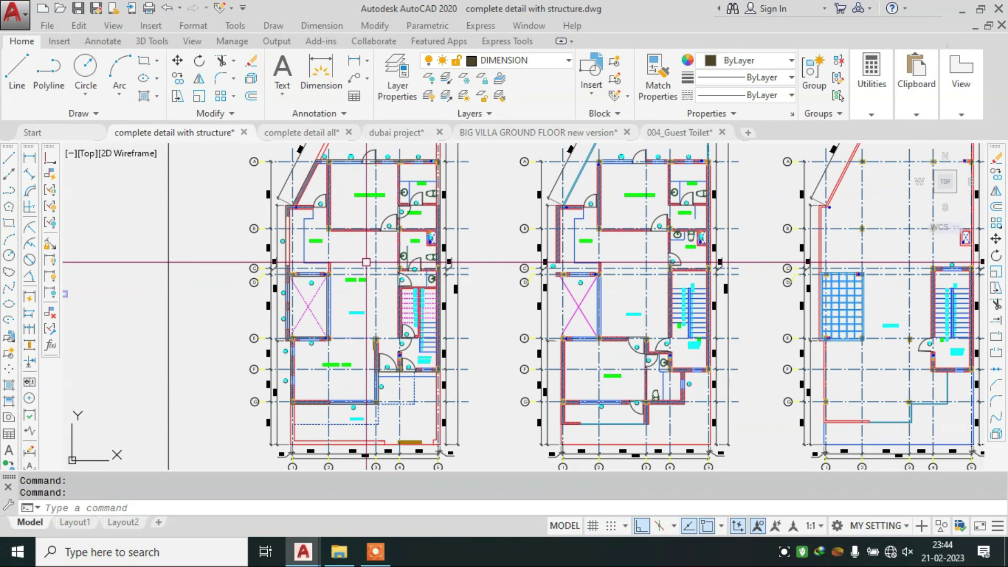
pyautogui.scroll(-5, 366, 262)
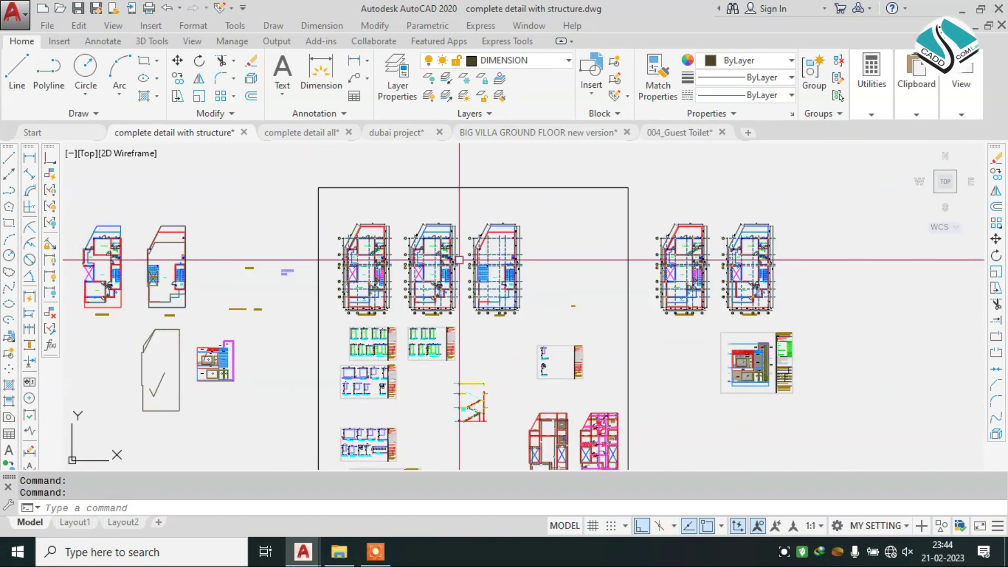
pyautogui.moveTo(483, 219); pyautogui.dragTo(500, 283, button='middle')
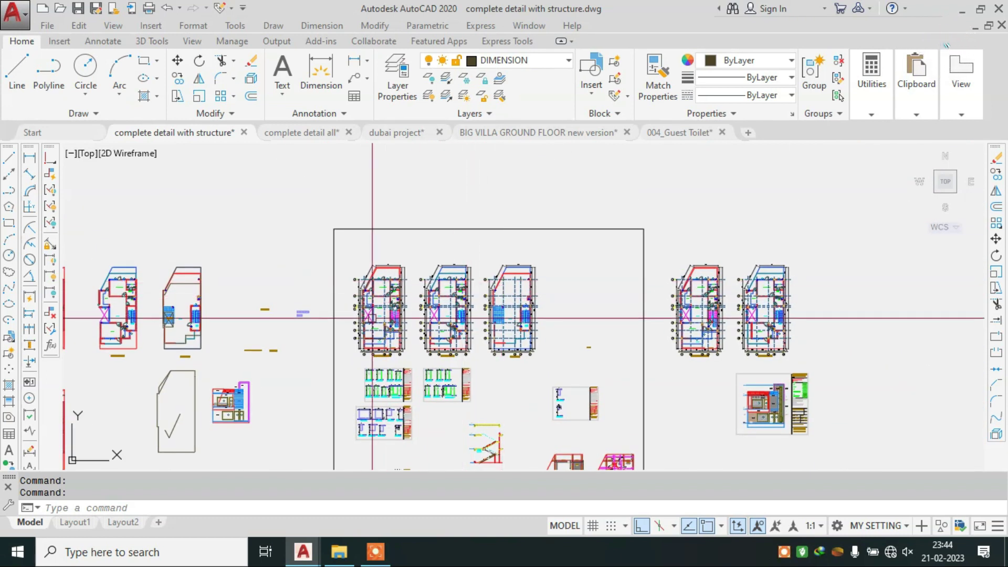
pyautogui.scroll(5, 373, 295)
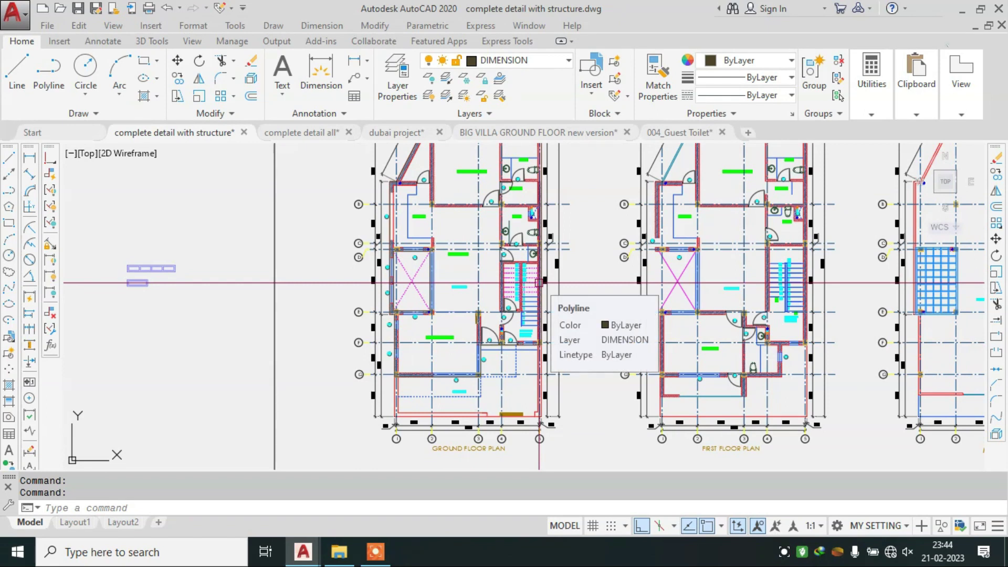
pyautogui.scroll(-3, 539, 283)
pyautogui.scroll(-2, 539, 282)
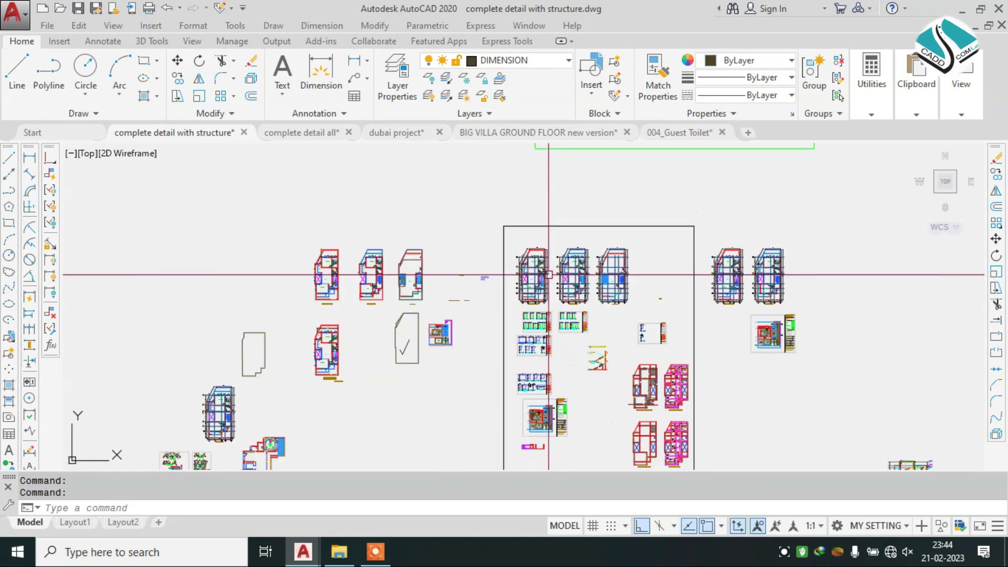
pyautogui.scroll(1, 527, 400)
pyautogui.scroll(2, 525, 315)
pyautogui.scroll(3, 658, 331)
pyautogui.scroll(-2, 472, 270)
pyautogui.scroll(3, 471, 268)
# Zoom in and out across the plinth beam, column layout and footing plans.
pyautogui.scroll(-2, 513, 274)
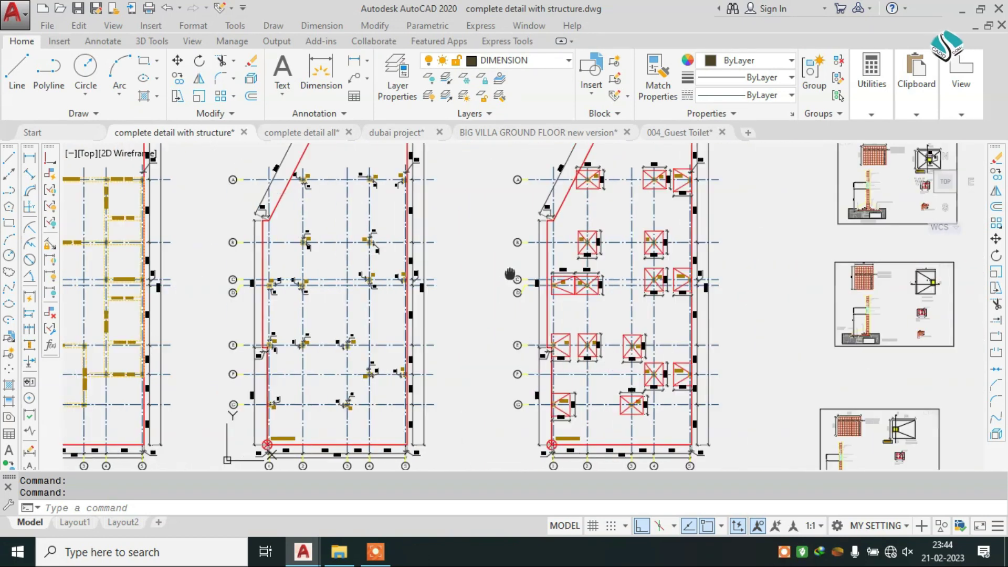
pyautogui.scroll(-1, 587, 278)
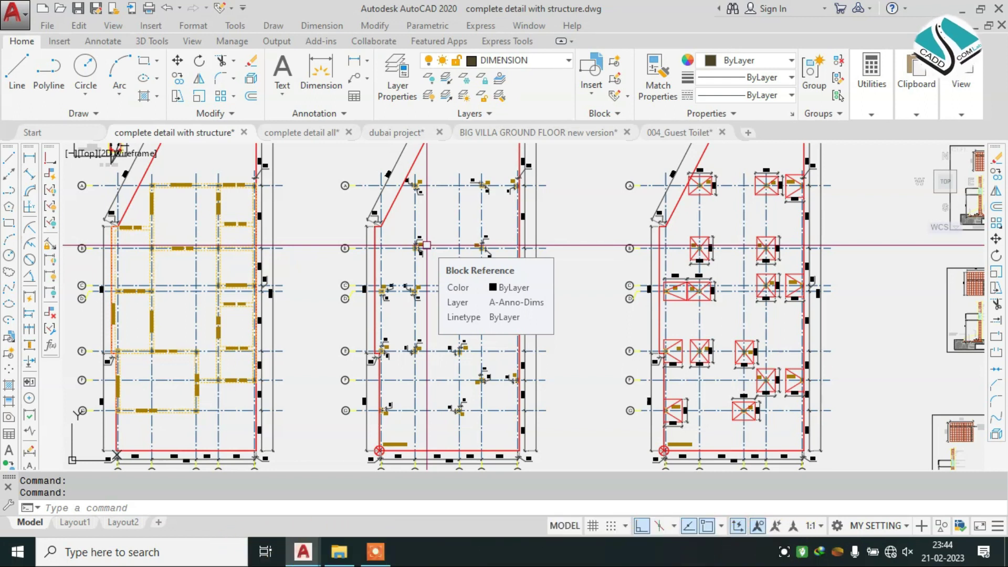
pyautogui.scroll(-2, 423, 242)
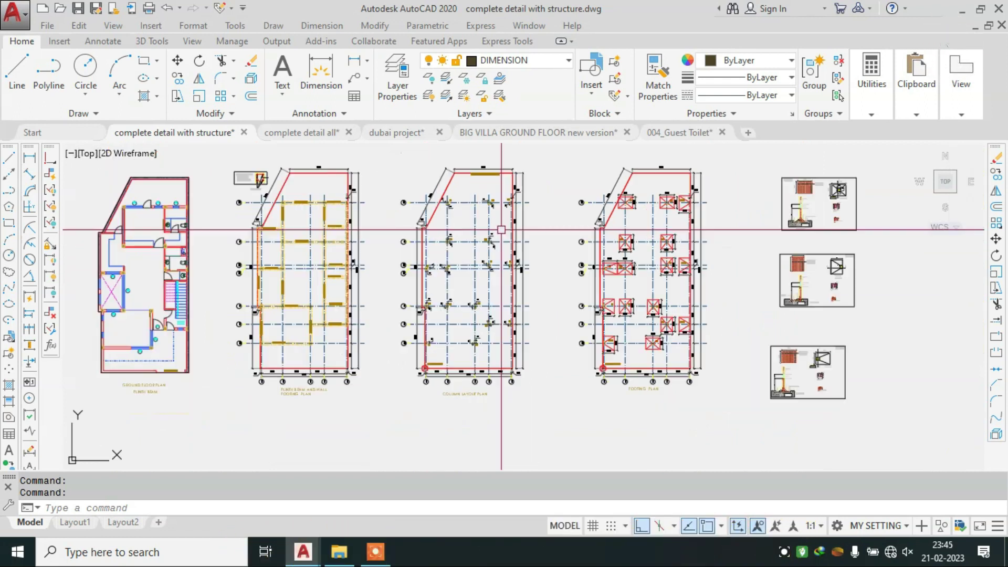
pyautogui.scroll(-2, 410, 240)
pyautogui.scroll(4, 315, 236)
pyautogui.scroll(2, 333, 225)
pyautogui.scroll(-2, 331, 225)
pyautogui.scroll(-3, 282, 229)
pyautogui.scroll(4, 282, 229)
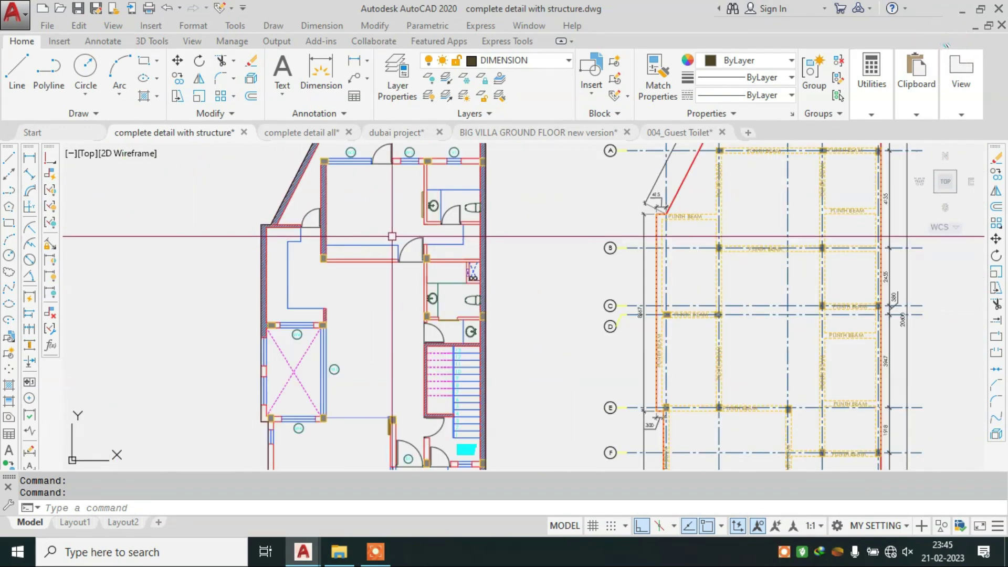
pyautogui.scroll(-1, 552, 239)
pyautogui.scroll(-3, 553, 239)
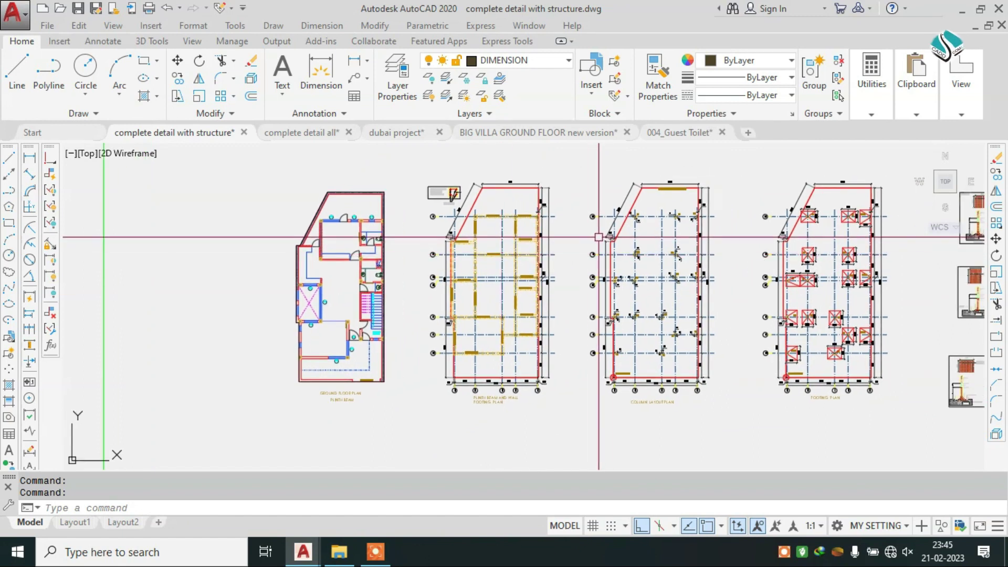
# Zoom to show the ground floor, first floor and roof plans side by side.
pyautogui.scroll(-1, 525, 252)
pyautogui.scroll(-3, 493, 271)
pyautogui.scroll(3, 512, 238)
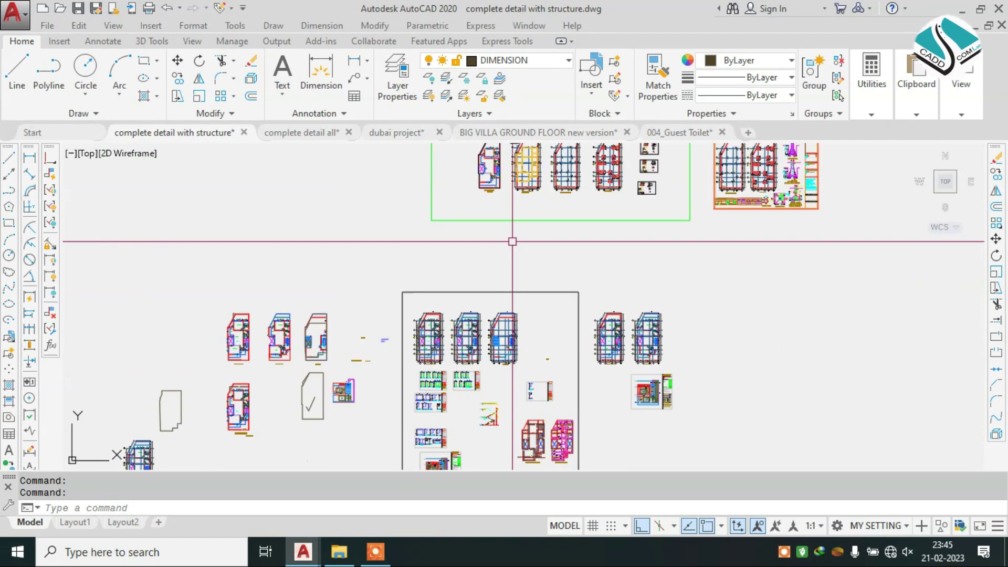
pyautogui.scroll(2, 488, 289)
pyautogui.scroll(2, 463, 336)
pyautogui.scroll(3, 463, 339)
pyautogui.scroll(-1, 467, 294)
pyautogui.scroll(2, 469, 276)
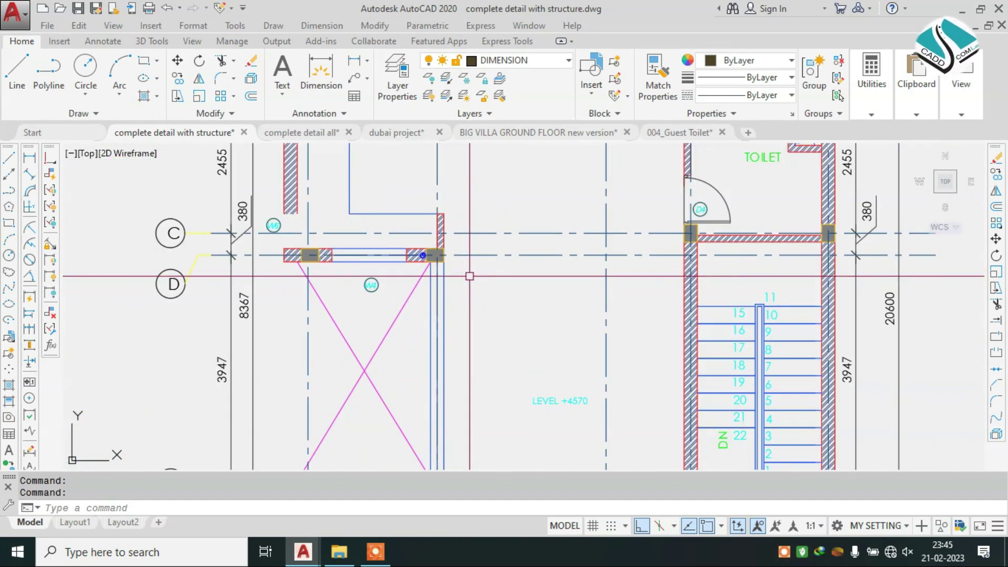
pyautogui.scroll(-3, 469, 276)
# Zoom the ground floor plan onto the master bedroom, toilets, dresser, kitchen and living area.
pyautogui.scroll(-2, 469, 277)
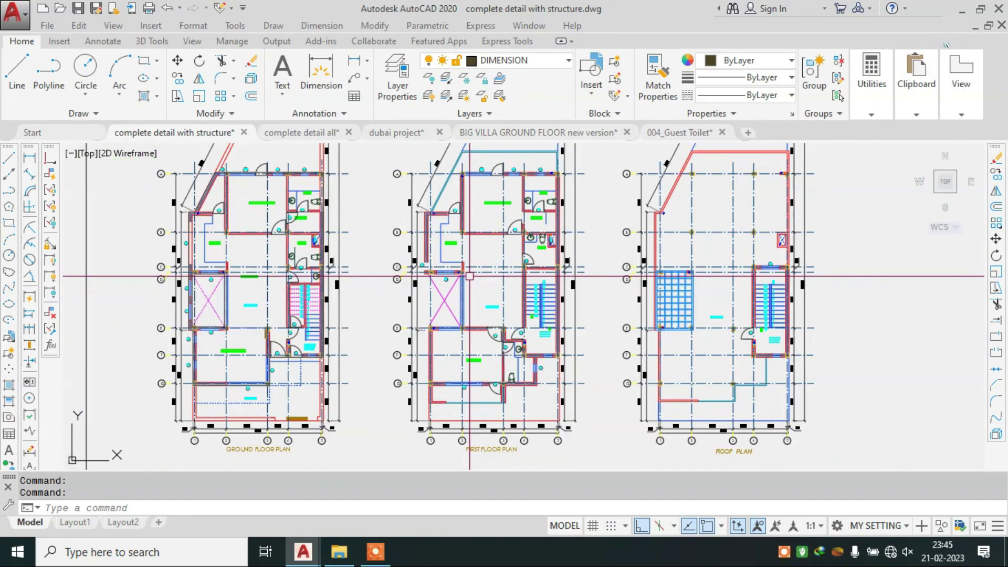
pyautogui.scroll(5, 210, 271)
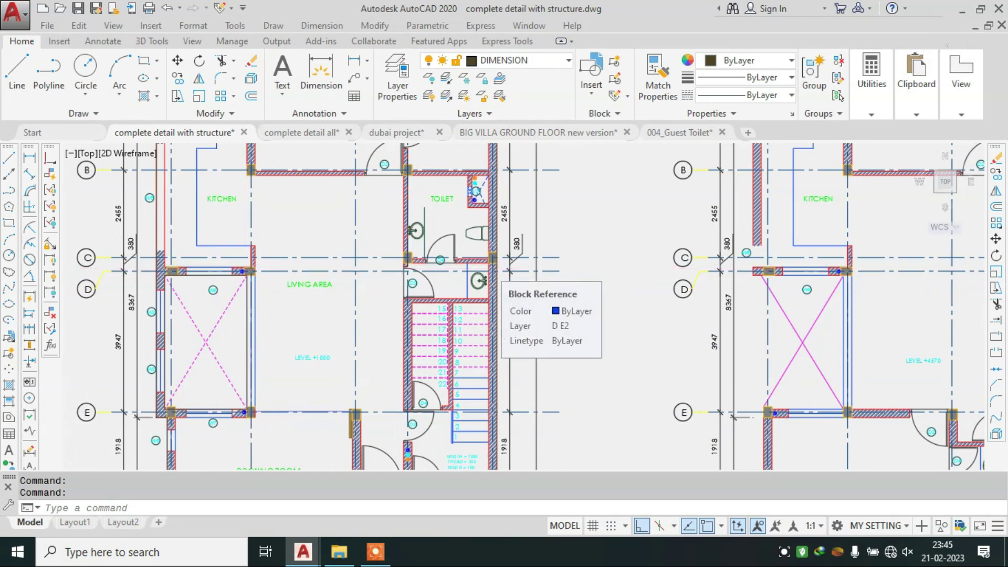
pyautogui.scroll(-4, 489, 270)
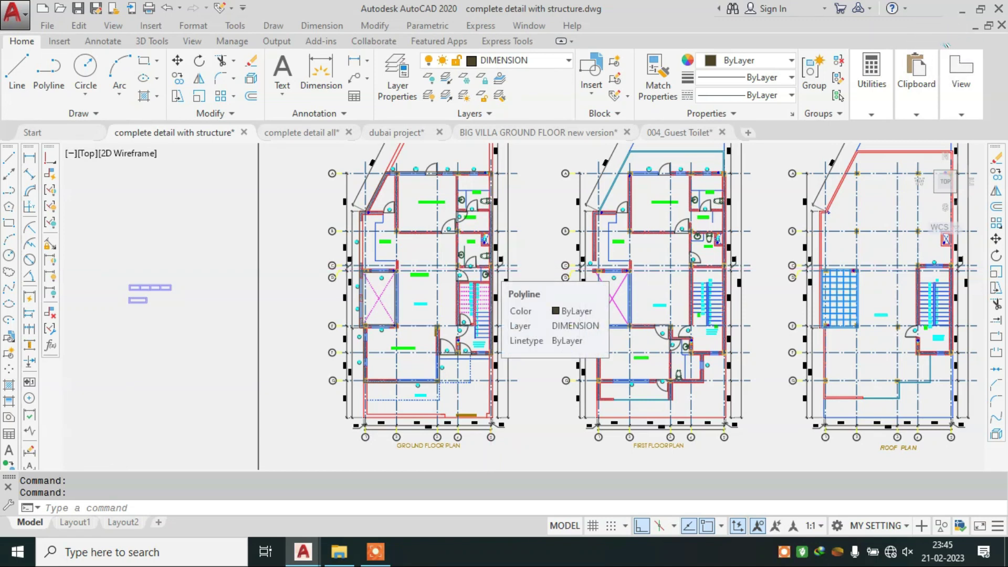
pyautogui.scroll(-4, 489, 270)
pyautogui.scroll(2, 460, 257)
pyautogui.scroll(3, 460, 257)
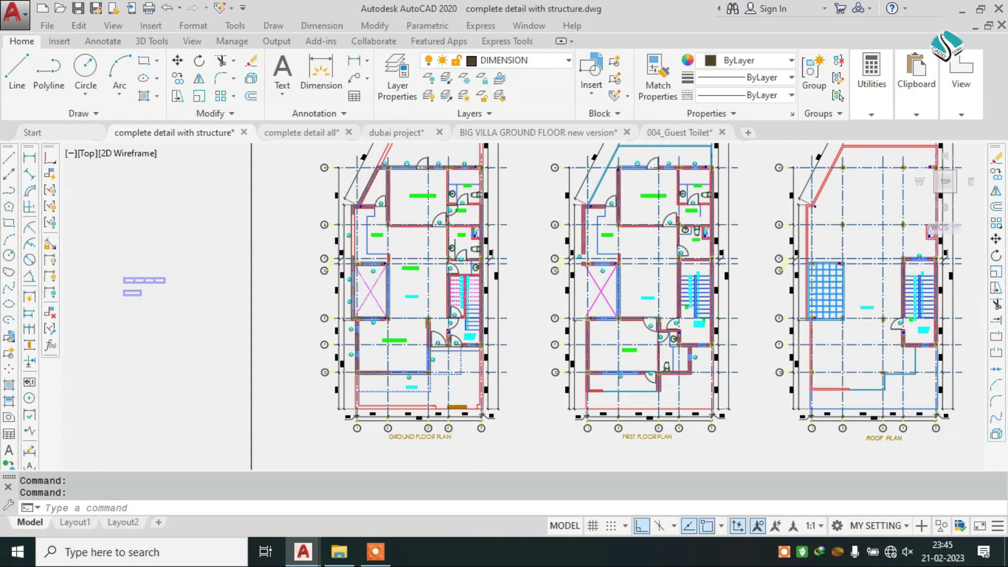
pyautogui.scroll(4, 438, 246)
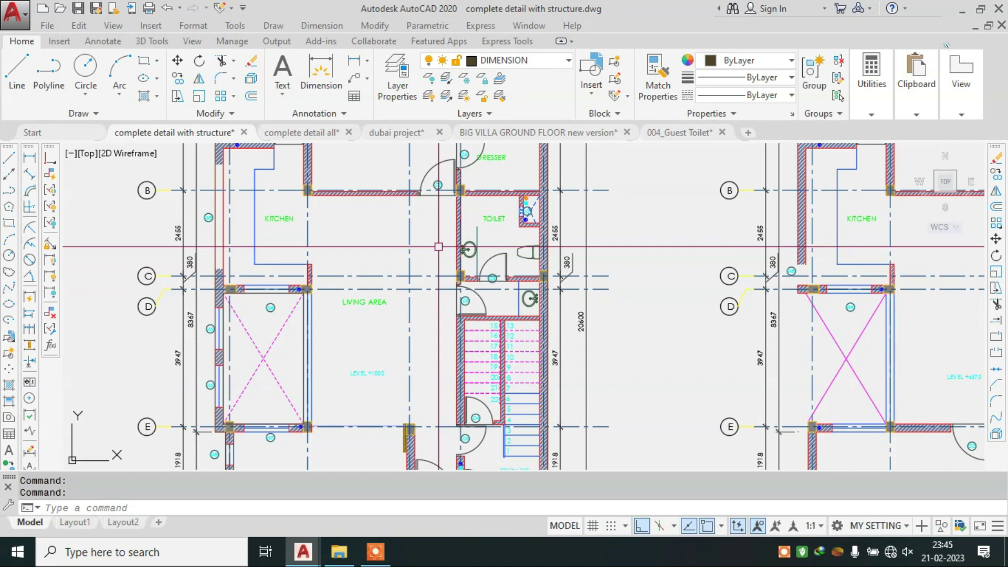
pyautogui.scroll(-3, 438, 247)
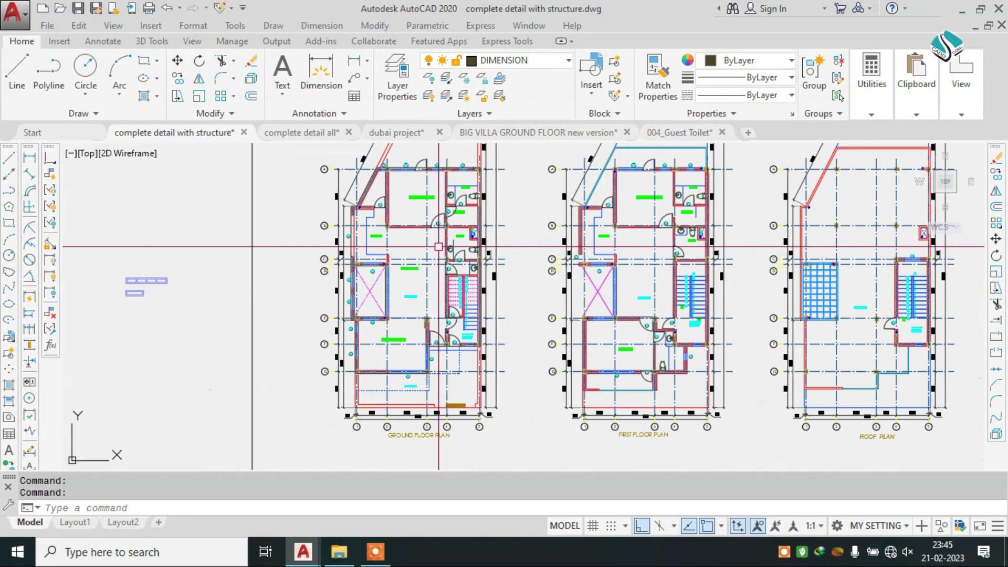
pyautogui.scroll(3, 389, 175)
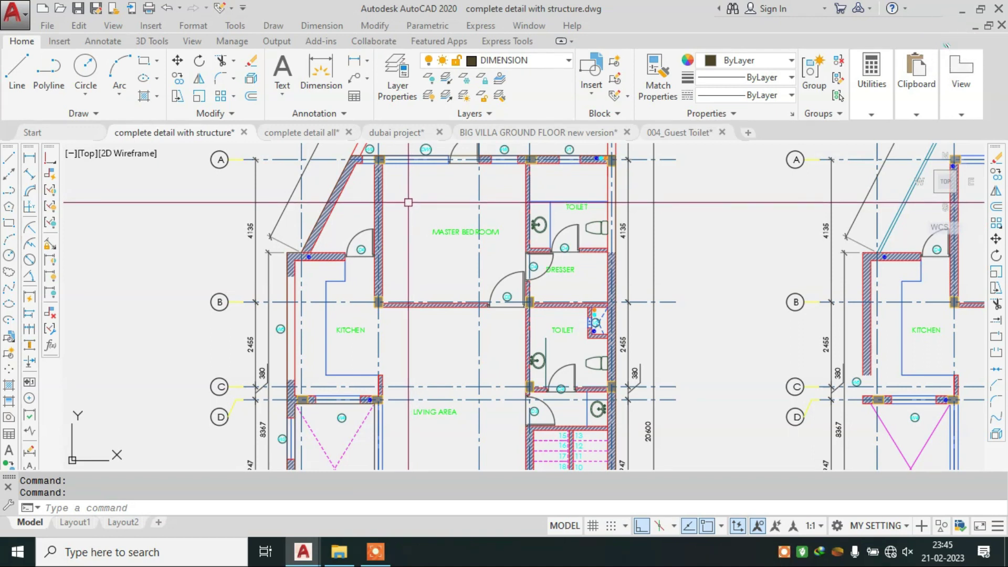
# Return to the AutoCAD drawing and zoom out to the full sheet overview.
pyautogui.click(383, 552)
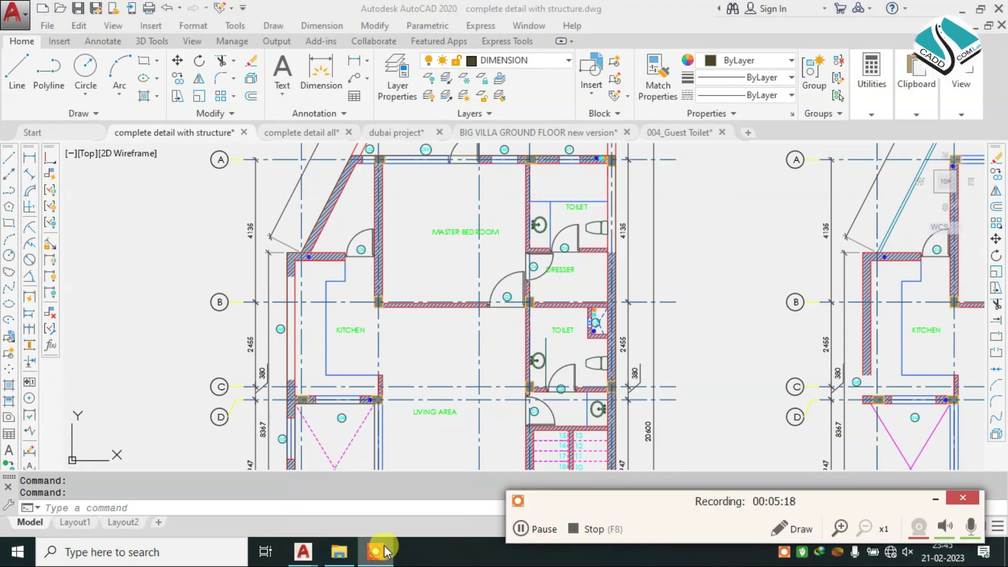
pyautogui.click(573, 528)
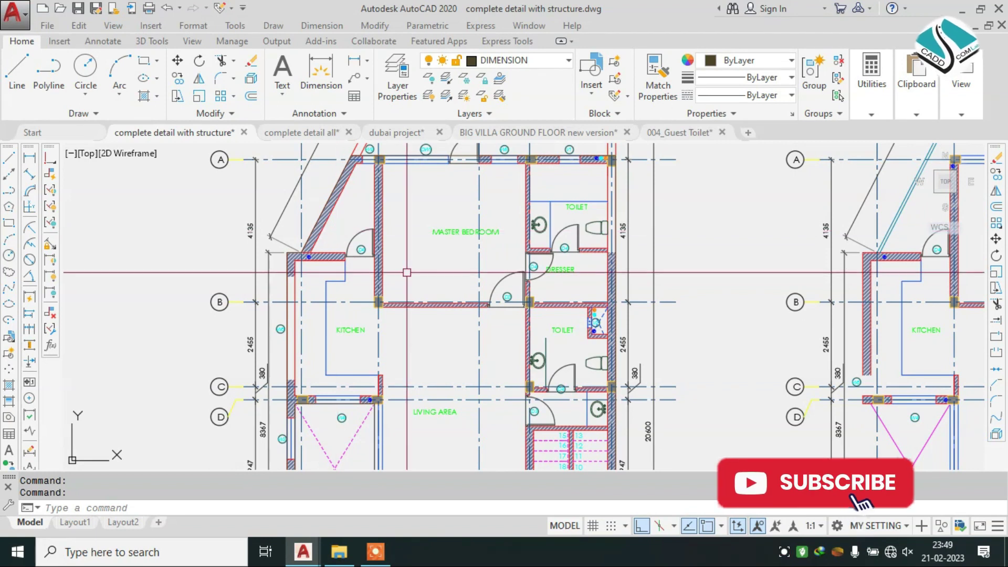
pyautogui.scroll(-4, 441, 266)
pyautogui.scroll(-2, 441, 266)
pyautogui.scroll(5, 577, 315)
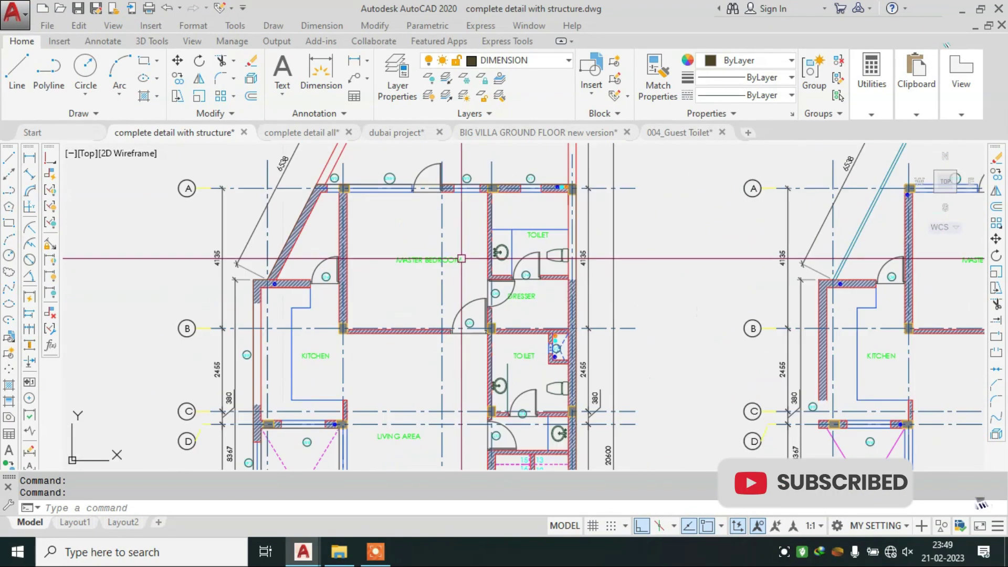
pyautogui.scroll(-3, 615, 329)
pyautogui.scroll(-1, 615, 330)
pyautogui.scroll(-2, 474, 230)
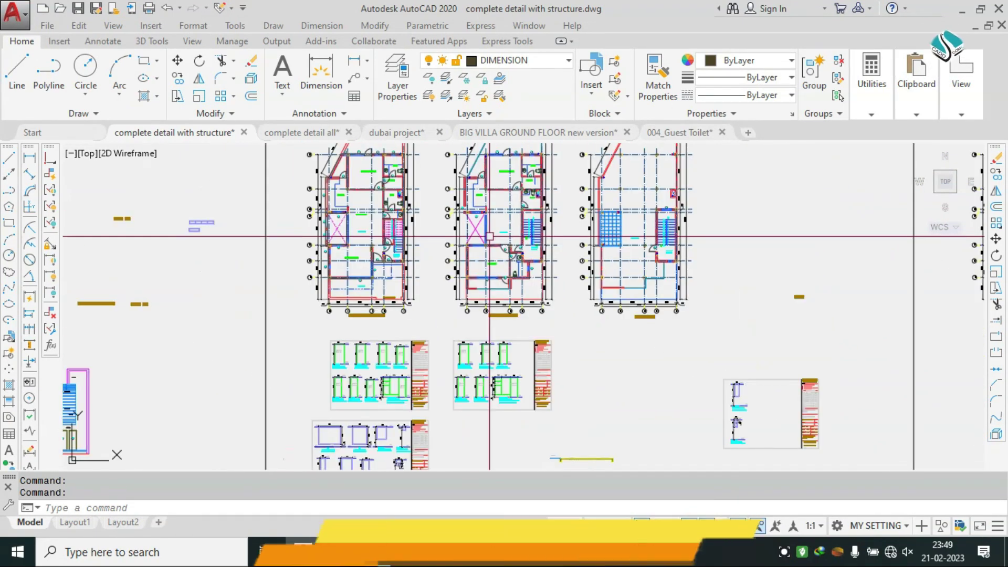
pyautogui.scroll(-2, 474, 230)
pyautogui.scroll(-1, 474, 230)
pyautogui.scroll(-1, 499, 288)
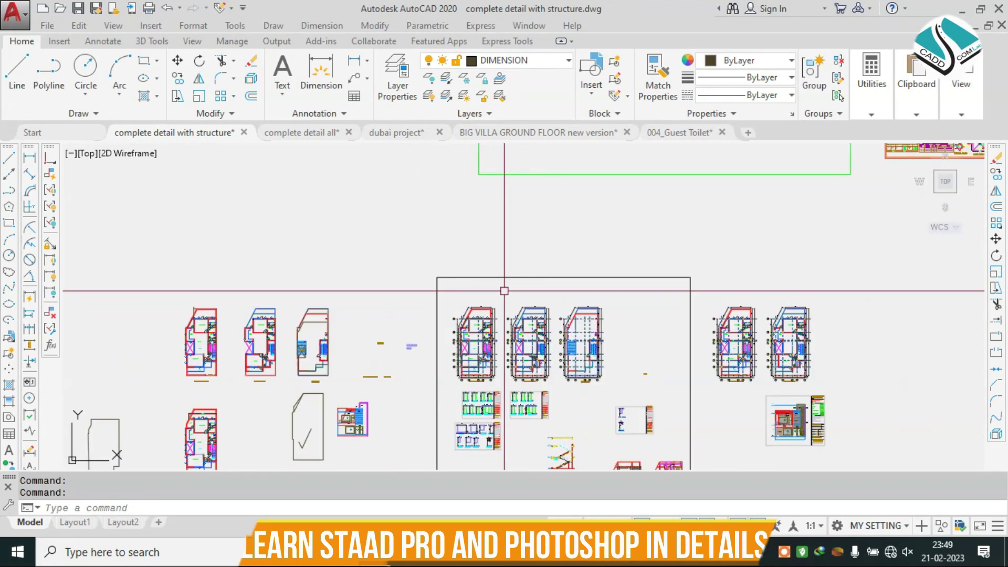
pyautogui.scroll(-1, 558, 218)
# Pan down-left toward the structural plans and zoom in on them.
pyautogui.moveTo(557, 218); pyautogui.dragTo(473, 364, button='middle')
pyautogui.scroll(3, 504, 286)
pyautogui.scroll(3, 515, 278)
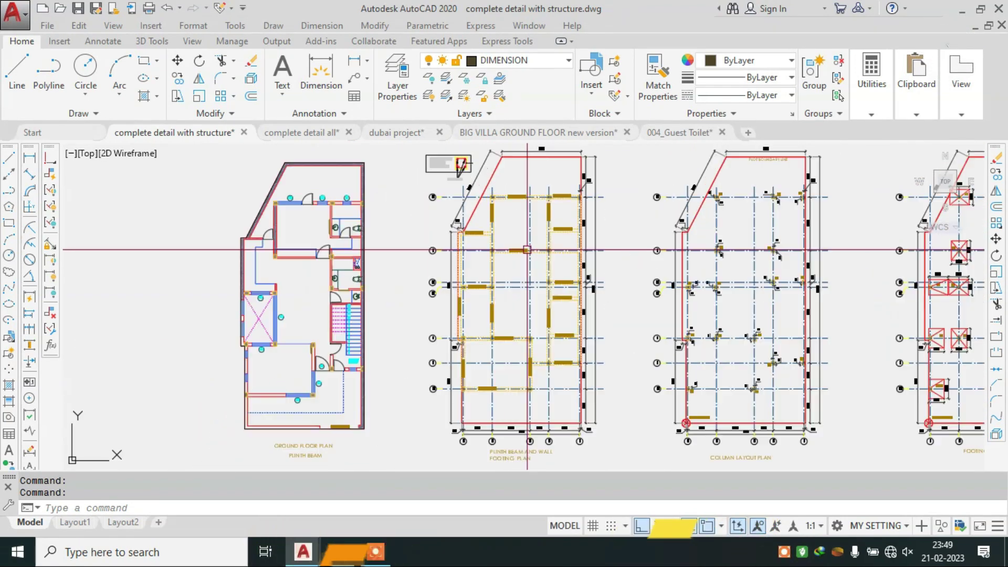
pyautogui.scroll(2, 523, 252)
pyautogui.scroll(2, 527, 250)
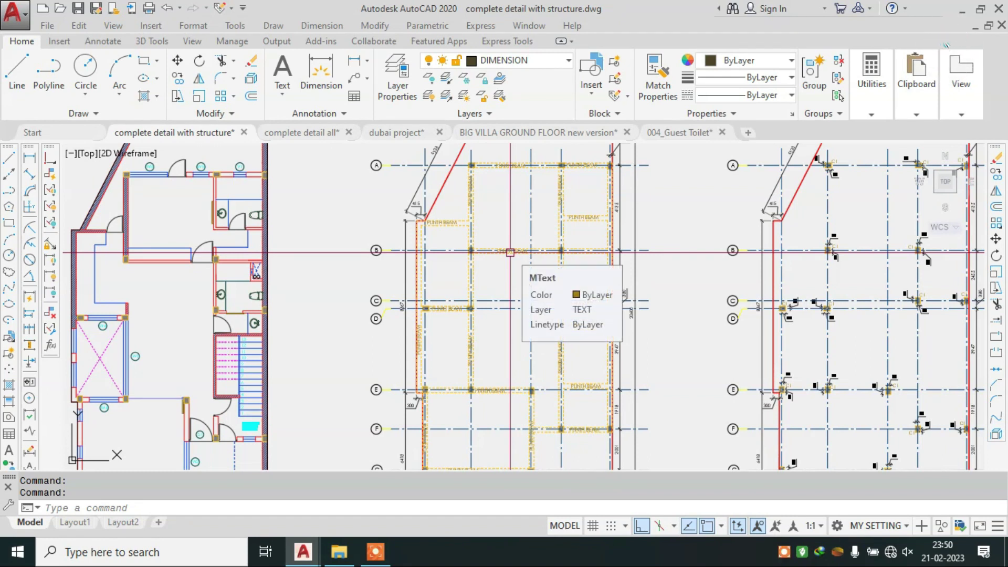
pyautogui.scroll(-2, 510, 252)
pyautogui.scroll(-2, 508, 228)
pyautogui.scroll(-3, 509, 229)
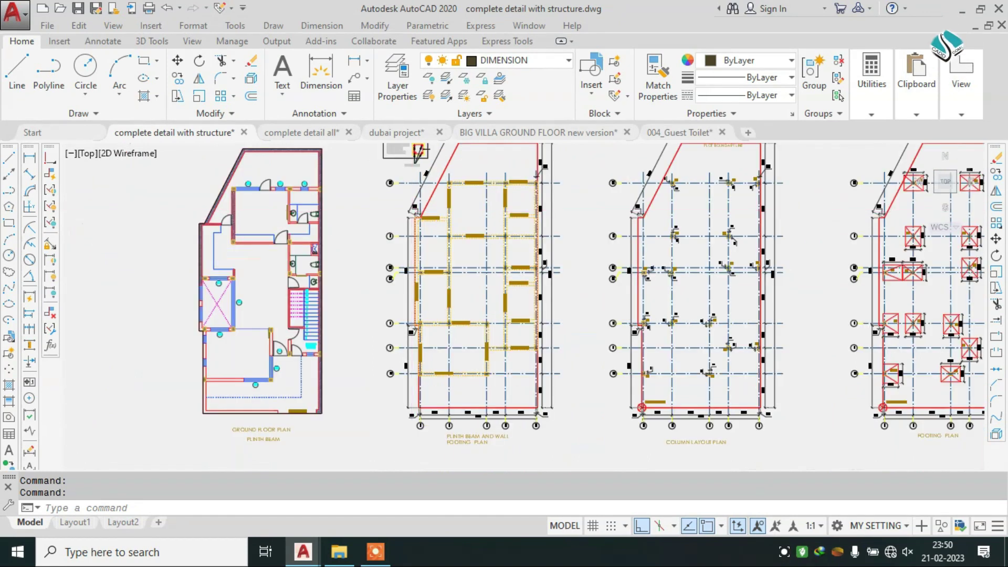
pyautogui.scroll(5, 340, 247)
# Slide along the plinth beam and column plans, zooming into their details.
pyautogui.moveTo(566, 246)
pyautogui.mouseDown(button='middle')
pyautogui.moveTo(314, 246)
pyautogui.moveTo(256, 284)
pyautogui.mouseUp(button='middle')
pyautogui.scroll(-4, 257, 284)
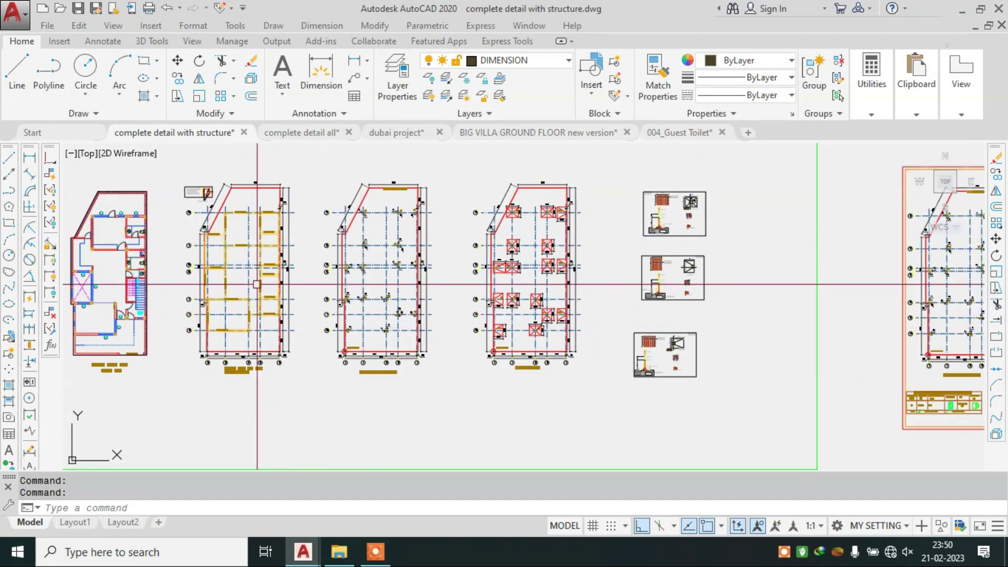
pyautogui.scroll(3, 202, 231)
pyautogui.scroll(1, 203, 231)
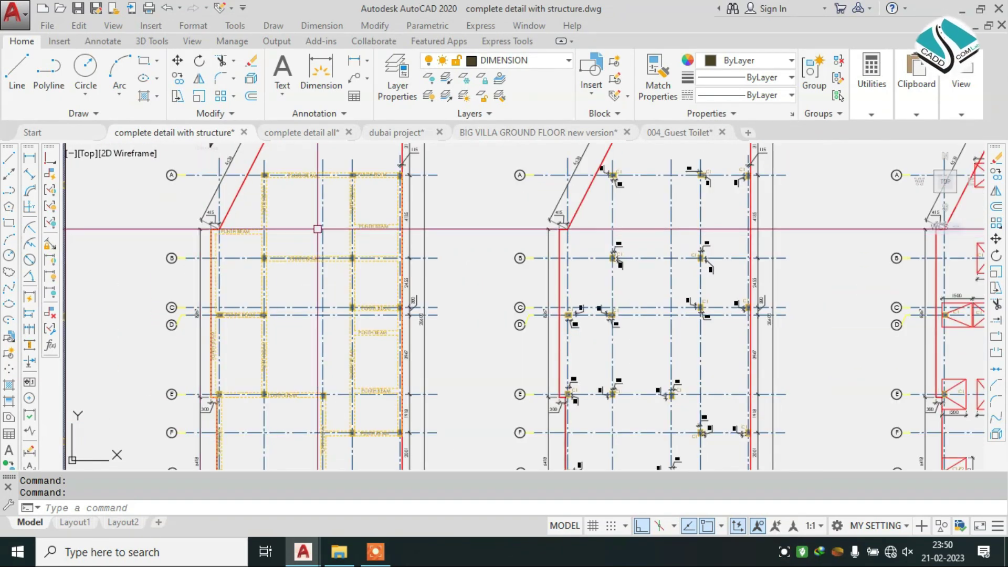
pyautogui.scroll(-3, 411, 224)
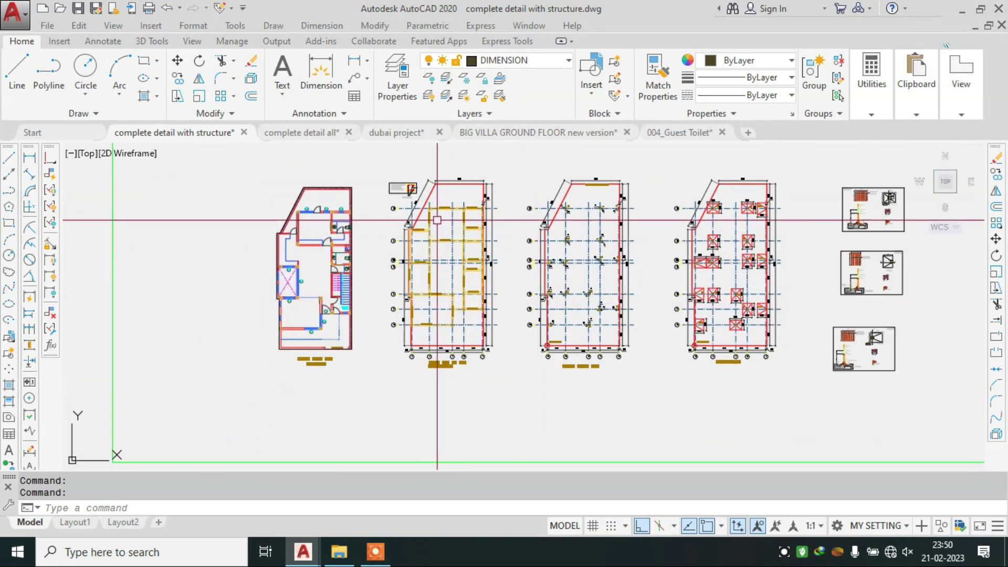
pyautogui.scroll(4, 438, 221)
pyautogui.scroll(-4, 294, 223)
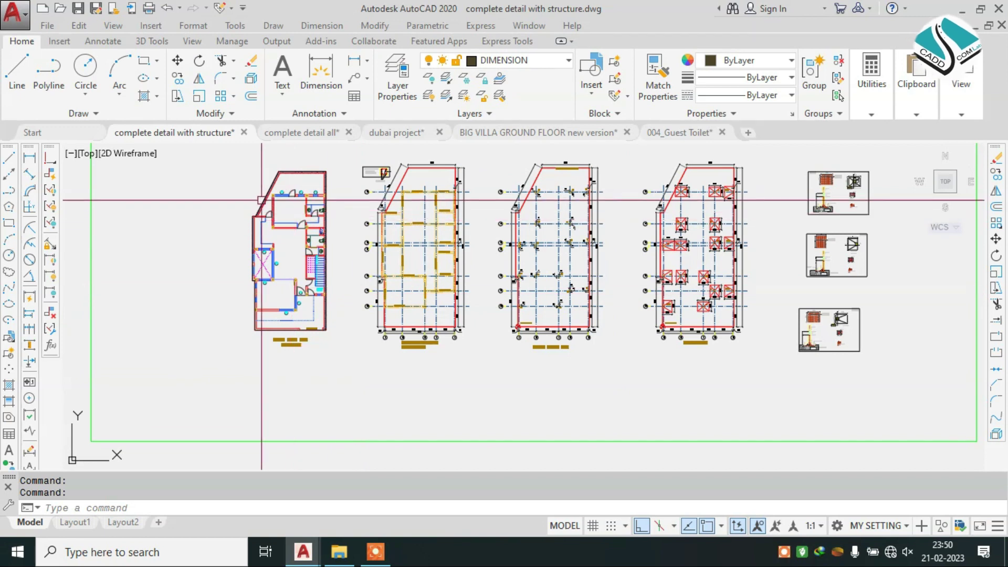
pyautogui.scroll(4, 262, 200)
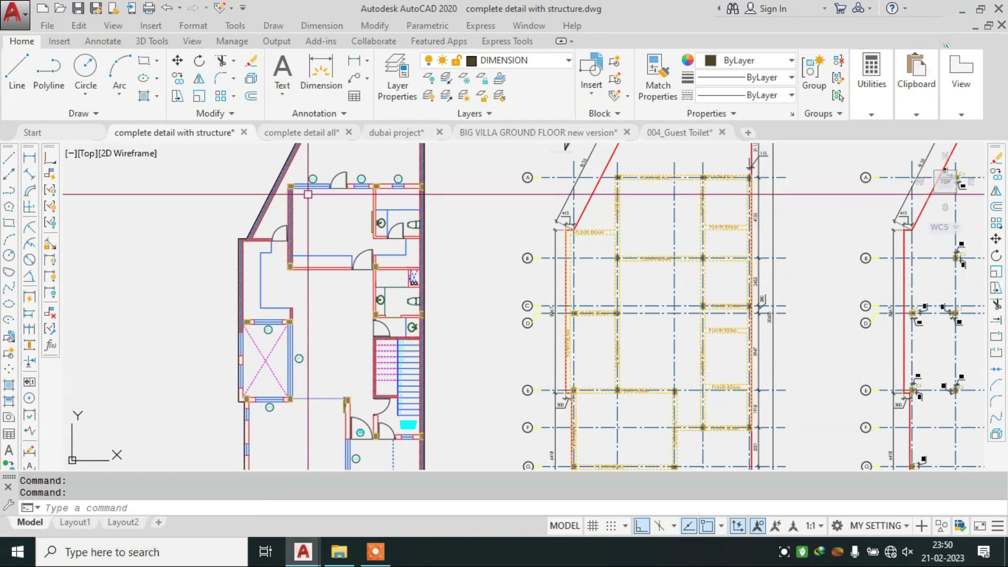
pyautogui.scroll(4, 308, 195)
pyautogui.scroll(-2, 309, 193)
pyautogui.scroll(-2, 310, 193)
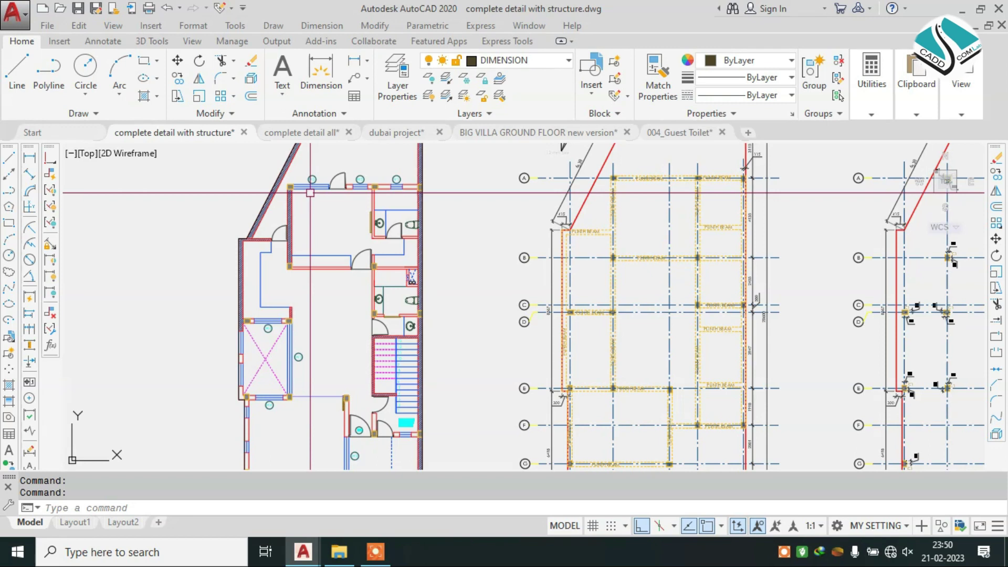
pyautogui.scroll(-2, 412, 211)
pyautogui.scroll(-2, 412, 211)
# Inspect the footing plans and detail blocks, including the right-hand sheet.
pyautogui.moveTo(688, 283); pyautogui.dragTo(549, 269, button='middle')
pyautogui.scroll(4, 549, 269)
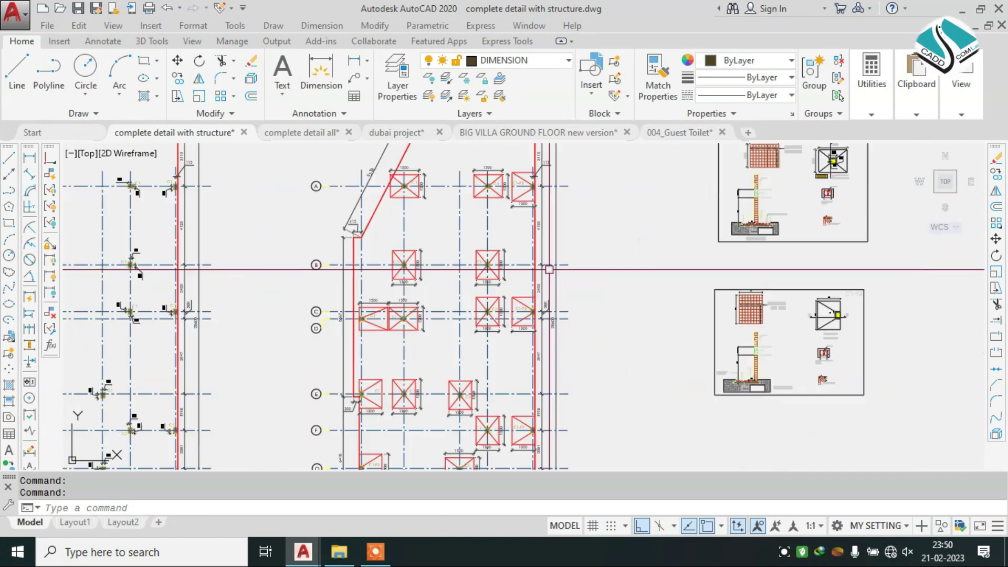
pyautogui.scroll(-4, 548, 269)
pyautogui.scroll(-2, 549, 269)
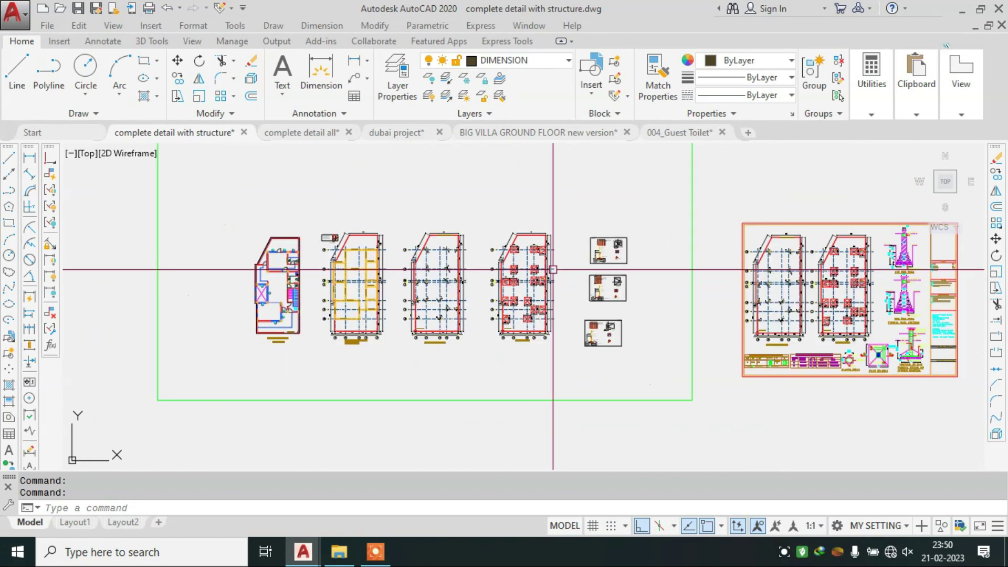
pyautogui.moveTo(905, 221); pyautogui.dragTo(658, 220, button='middle')
pyautogui.scroll(3, 636, 259)
pyautogui.scroll(-5, 635, 259)
# Bring bedroom 1, outdoor sitting, family hall and kitchen on the floor plans into view.
pyautogui.moveTo(307, 354); pyautogui.dragTo(380, 286, button='middle')
pyautogui.scroll(4, 380, 286)
pyautogui.scroll(3, 381, 286)
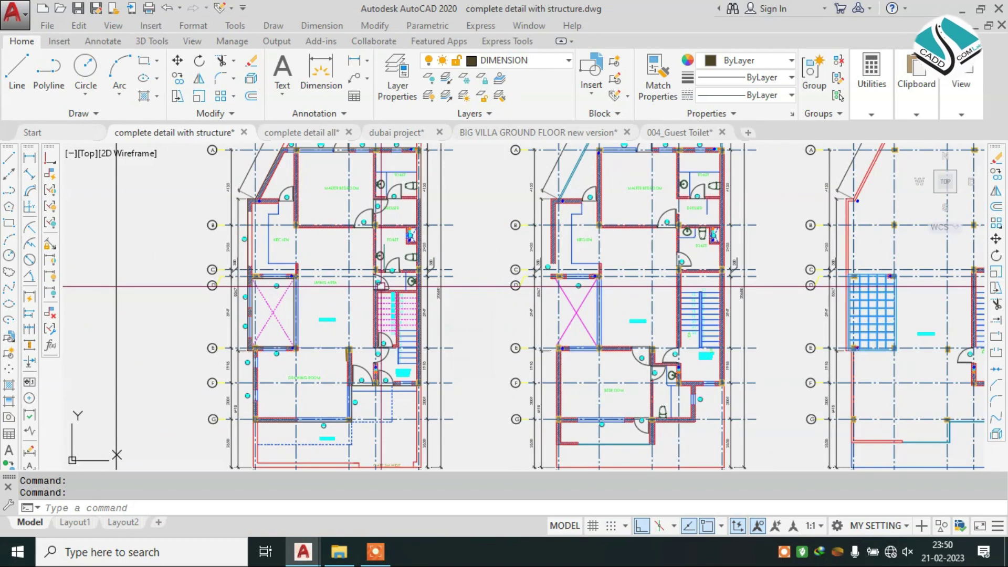
pyautogui.moveTo(465, 198); pyautogui.dragTo(473, 249, button='middle')
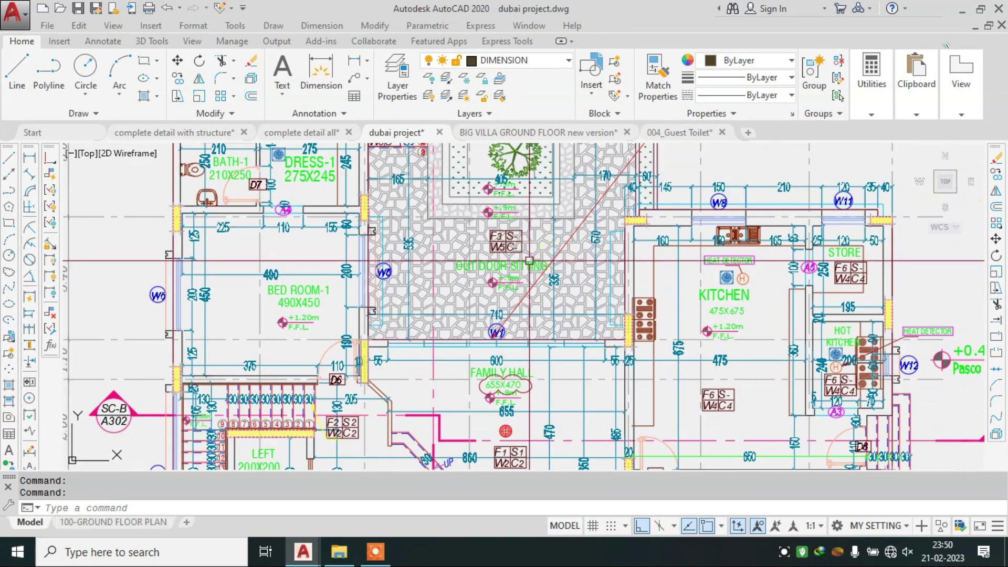
# Zoom out to whole sheets, then back in on Bed Room-1 and the outdoor sitting courtyard.
pyautogui.scroll(-4, 492, 276)
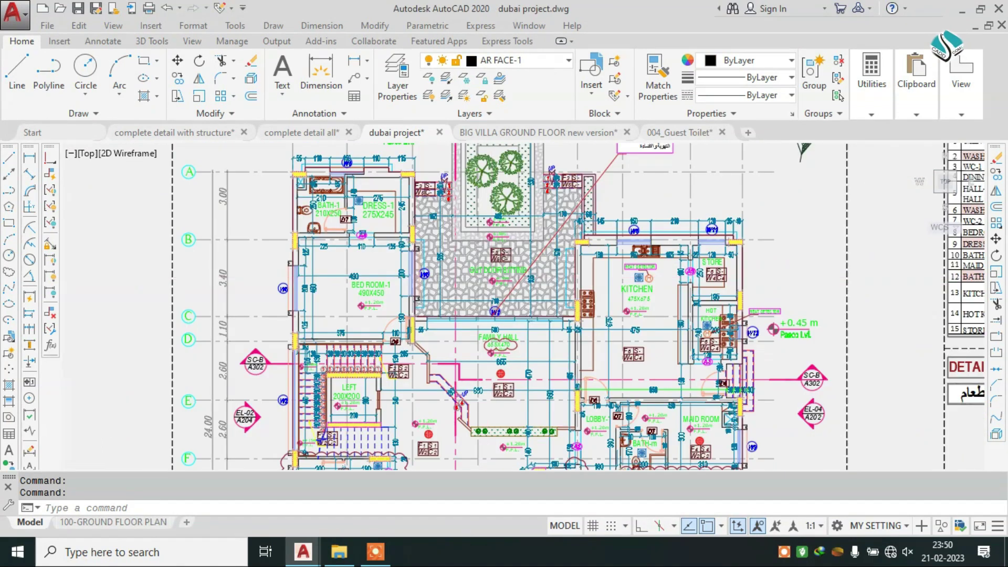
pyautogui.scroll(-4, 492, 274)
pyautogui.scroll(-3, 490, 271)
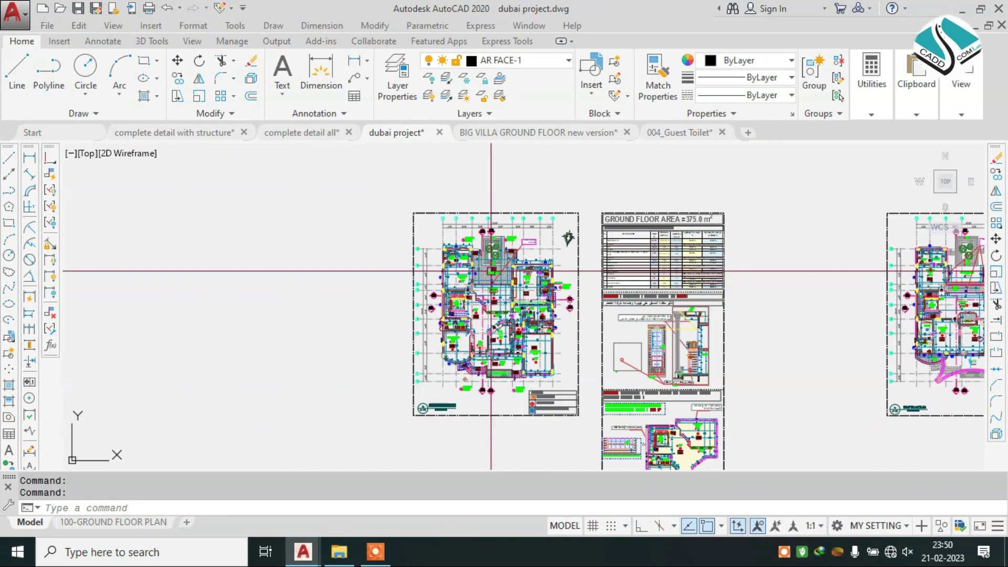
pyautogui.scroll(4, 491, 272)
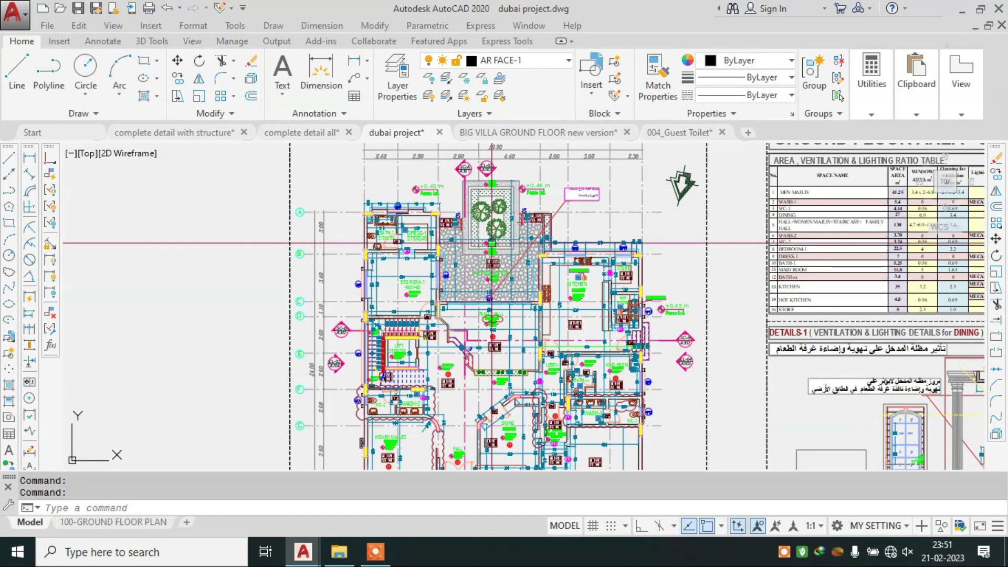
pyautogui.scroll(5, 469, 195)
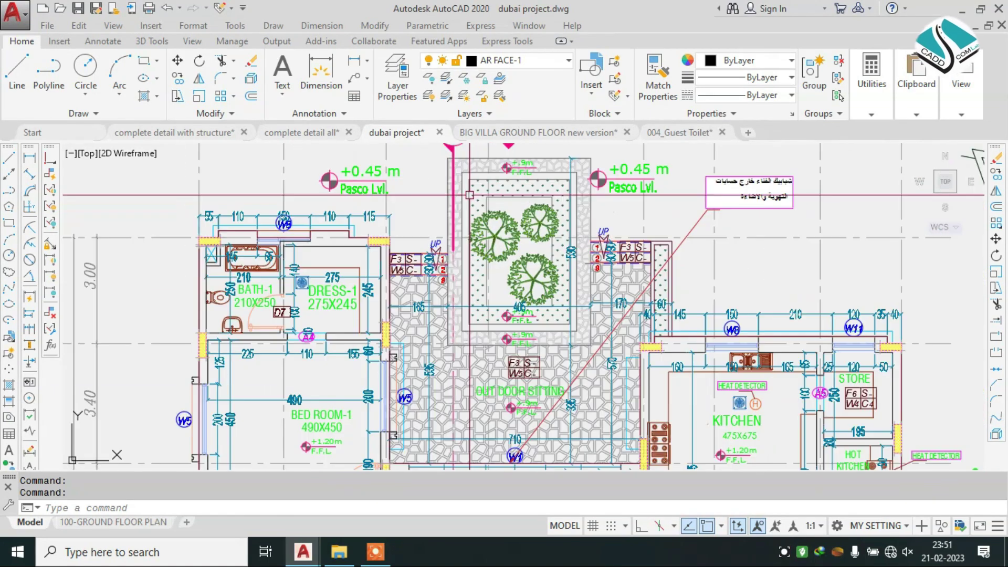
pyautogui.moveTo(490, 214)
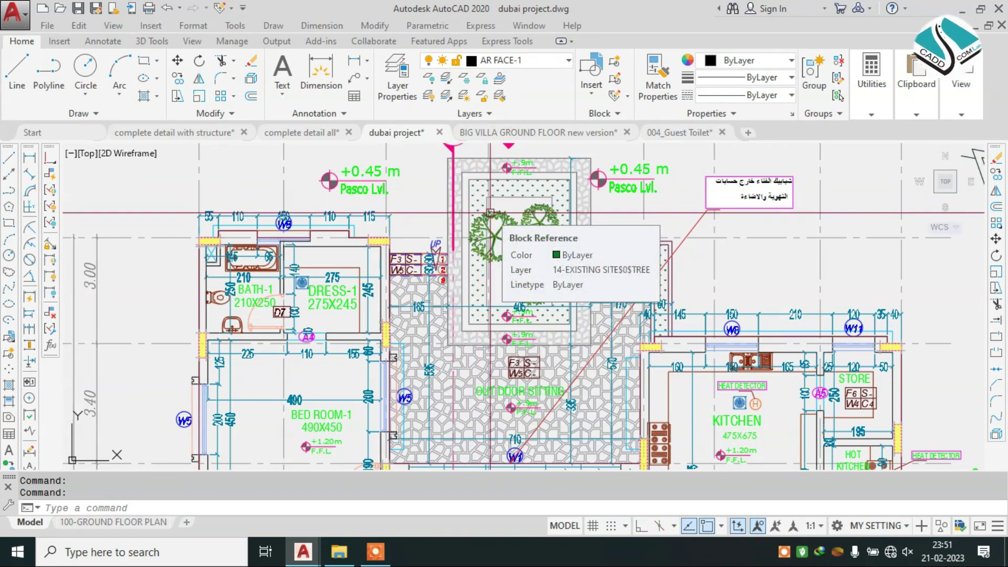
pyautogui.click(301, 132)
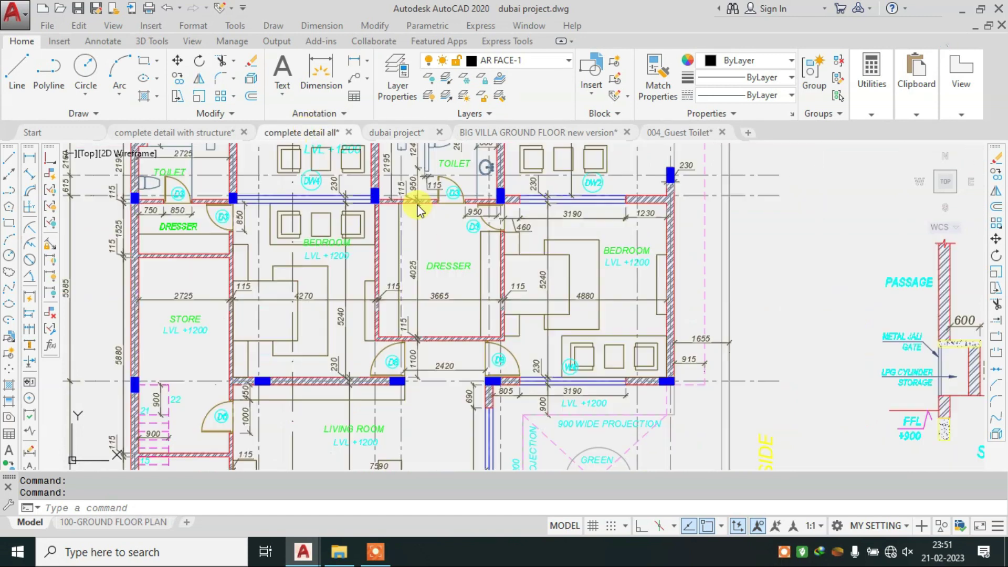
pyautogui.scroll(-3, 500, 275)
pyautogui.scroll(-5, 500, 274)
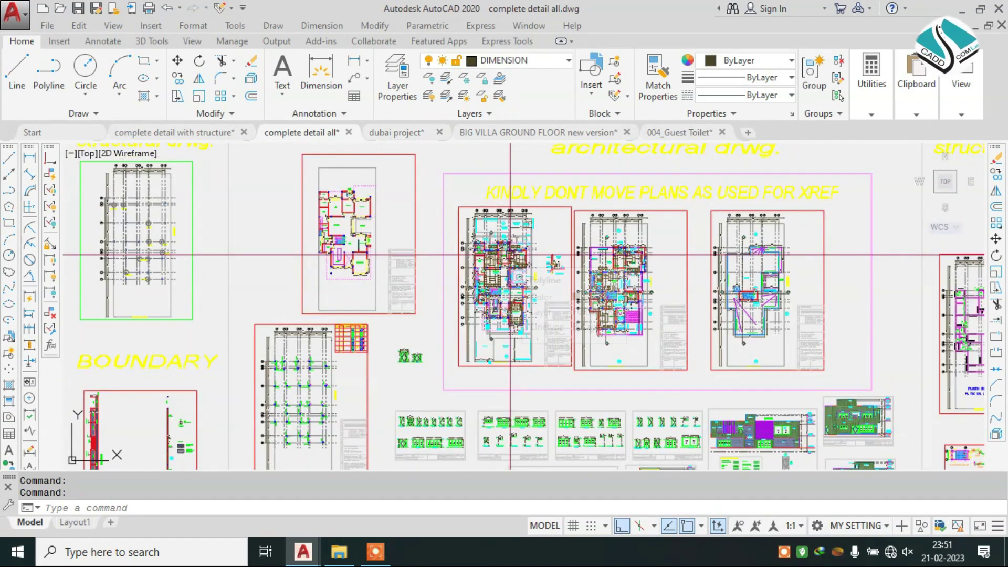
pyautogui.scroll(3, 500, 275)
pyautogui.scroll(2, 507, 252)
pyautogui.scroll(-1, 510, 242)
pyautogui.moveTo(535, 227)
pyautogui.mouseDown(button='middle')
pyautogui.moveTo(513, 242)
pyautogui.moveTo(455, 243)
pyautogui.mouseUp(button='middle')
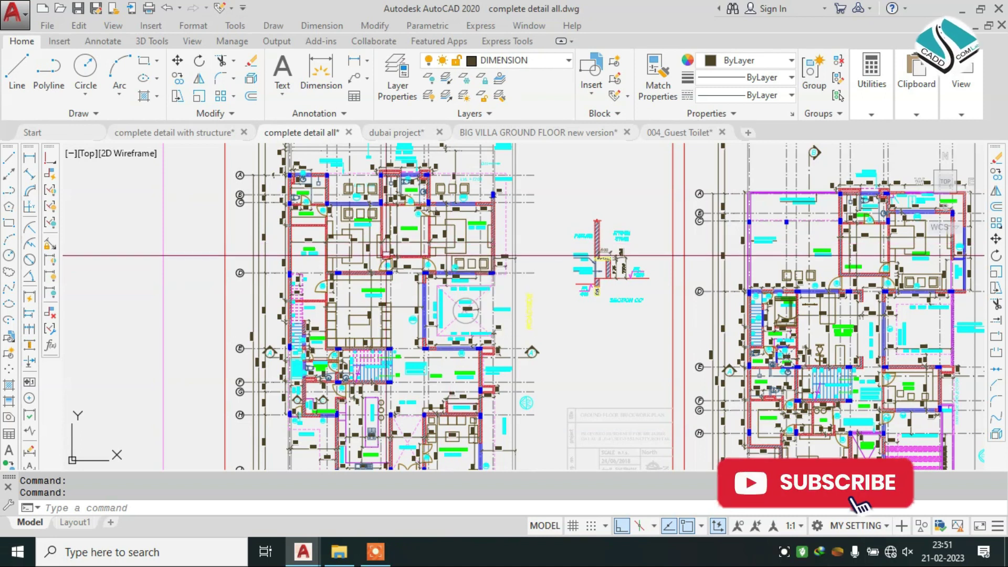
pyautogui.scroll(5, 365, 254)
pyautogui.scroll(-5, 365, 254)
pyautogui.moveTo(394, 197); pyautogui.dragTo(401, 230, button='middle')
pyautogui.scroll(5, 401, 230)
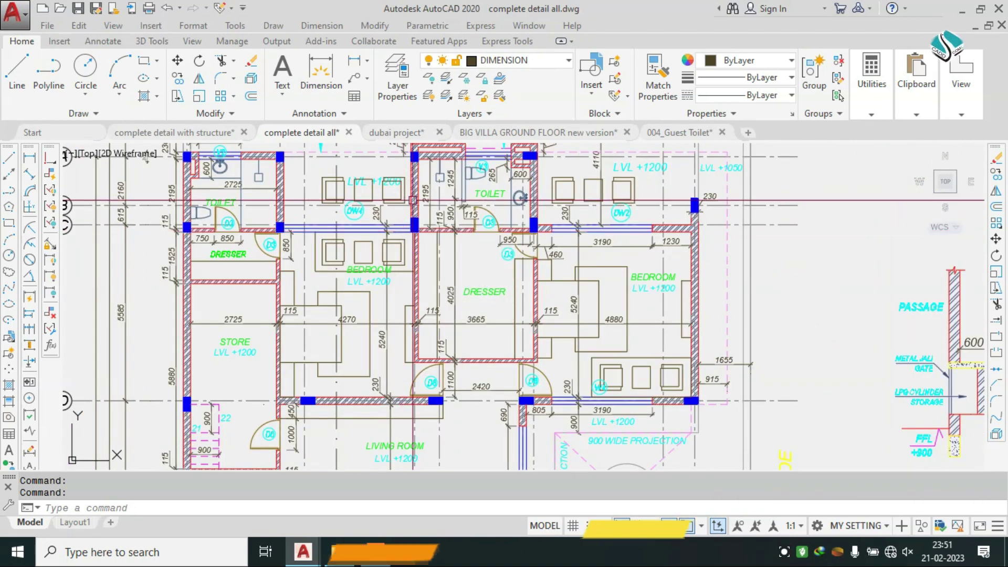
pyautogui.click(394, 132)
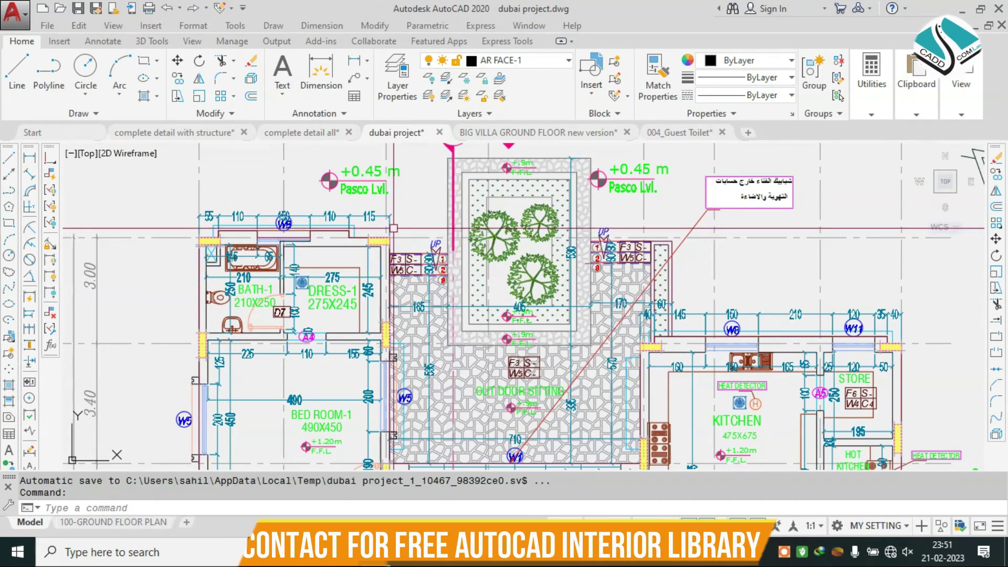
pyautogui.scroll(-4, 432, 272)
pyautogui.scroll(-3, 432, 272)
pyautogui.scroll(3, 432, 272)
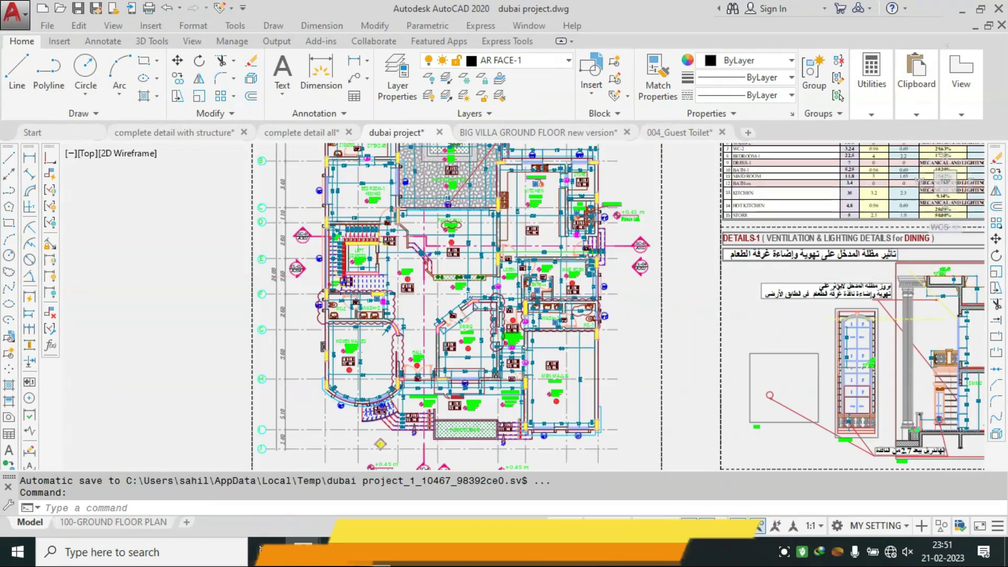
pyautogui.scroll(2, 436, 205)
pyautogui.scroll(-3, 436, 205)
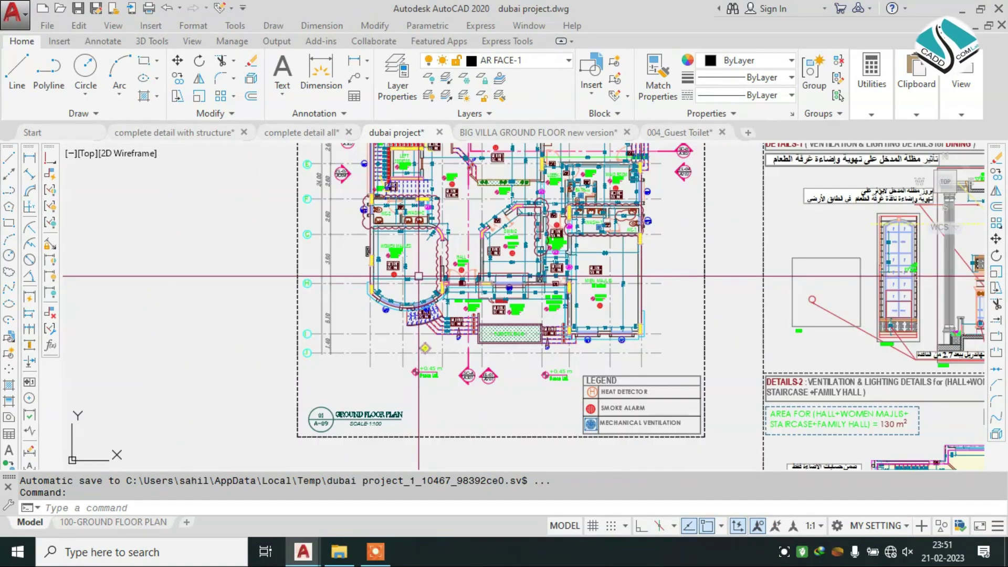
pyautogui.scroll(3, 375, 221)
pyautogui.scroll(4, 375, 221)
pyautogui.moveTo(332, 222); pyautogui.dragTo(367, 411, button='middle')
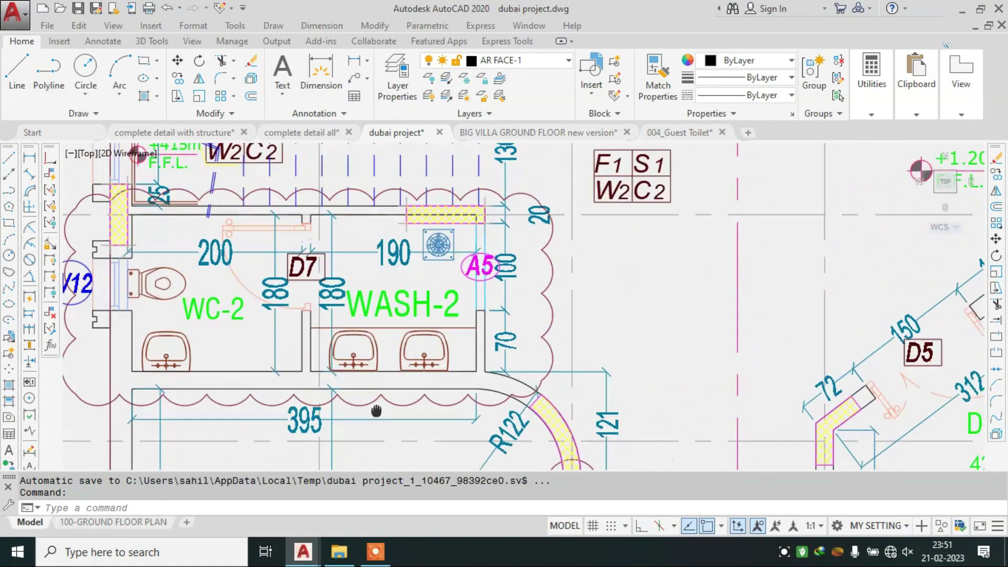
pyautogui.scroll(-3, 232, 239)
pyautogui.moveTo(232, 239)
pyautogui.mouseDown(button='middle')
pyautogui.moveTo(415, 231)
pyautogui.moveTo(378, 410)
pyautogui.mouseUp(button='middle')
pyautogui.moveTo(378, 231)
pyautogui.mouseDown(button='middle')
pyautogui.moveTo(311, 309)
pyautogui.moveTo(343, 416)
pyautogui.mouseUp(button='middle')
pyautogui.moveTo(440, 231); pyautogui.dragTo(436, 413, button='middle')
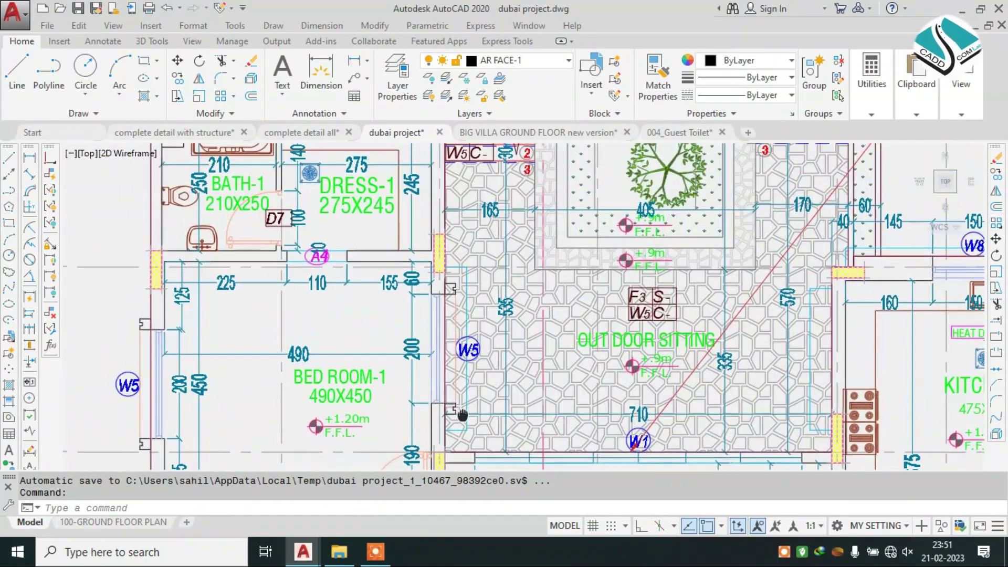
pyautogui.moveTo(162, 267); pyautogui.dragTo(131, 266, button='middle')
pyautogui.scroll(3, 131, 267)
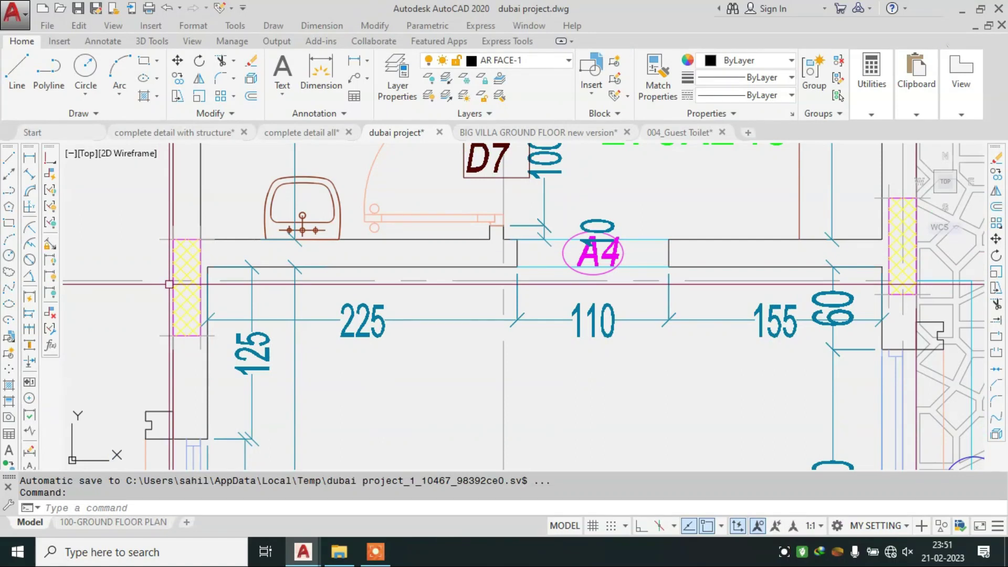
pyautogui.scroll(-3, 414, 271)
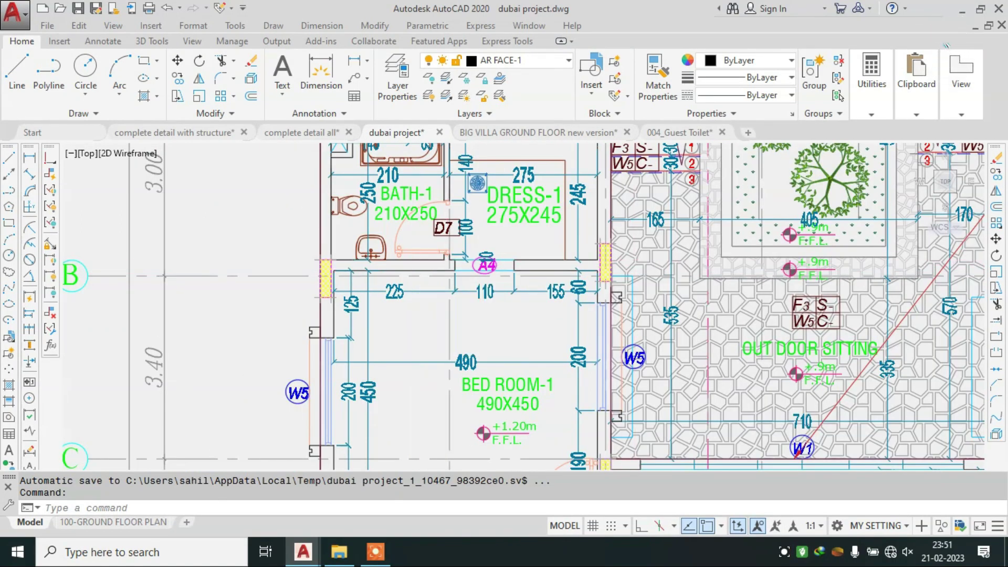
pyautogui.scroll(-3, 451, 269)
pyautogui.scroll(-2, 494, 272)
pyautogui.scroll(3, 493, 272)
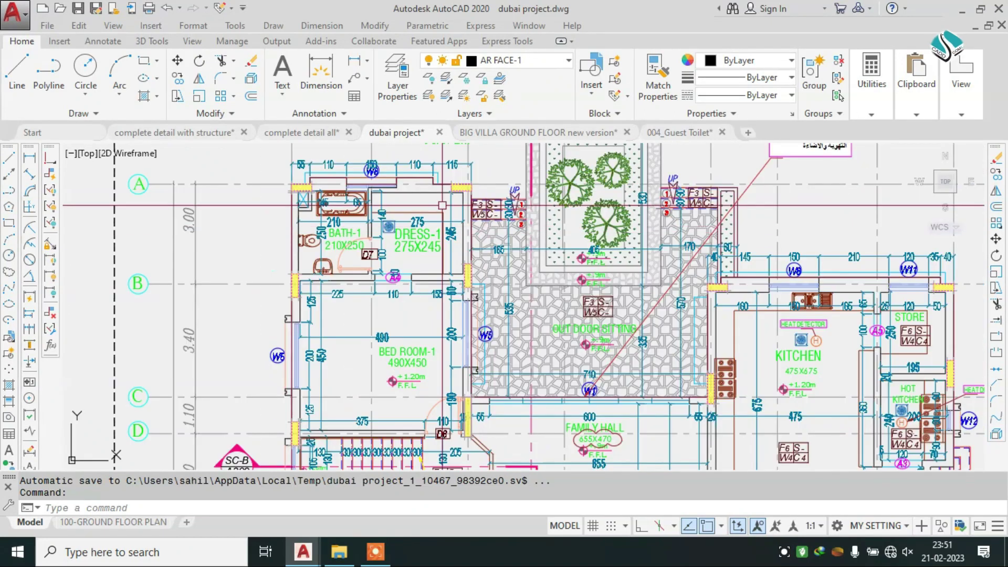
# Switch to the complete detail all drawing and zoom across its sheets.
pyautogui.click(286, 132)
pyautogui.scroll(-1, 581, 287)
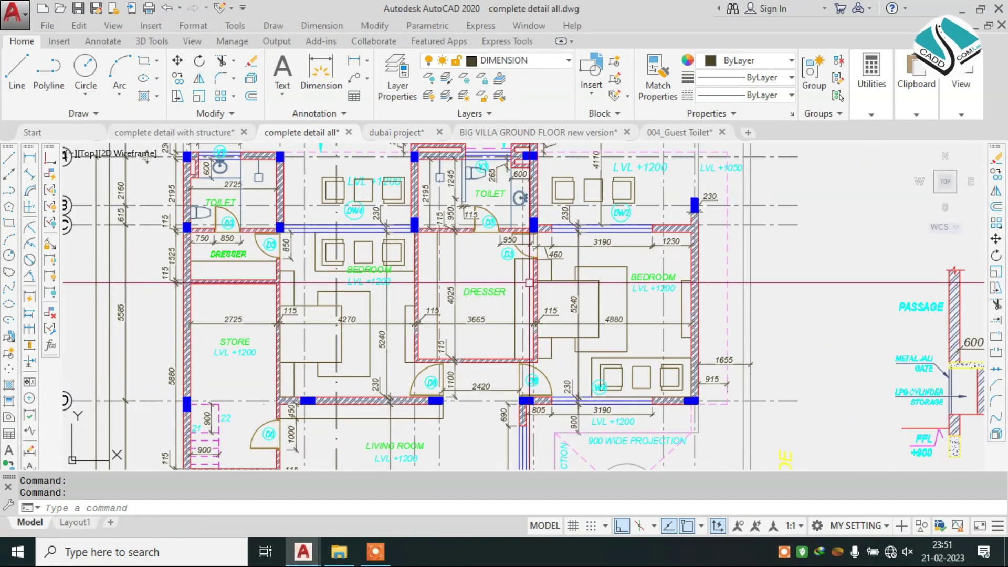
pyautogui.scroll(-2, 581, 287)
pyautogui.scroll(-2, 581, 286)
pyautogui.scroll(-2, 581, 286)
pyautogui.scroll(-1, 581, 287)
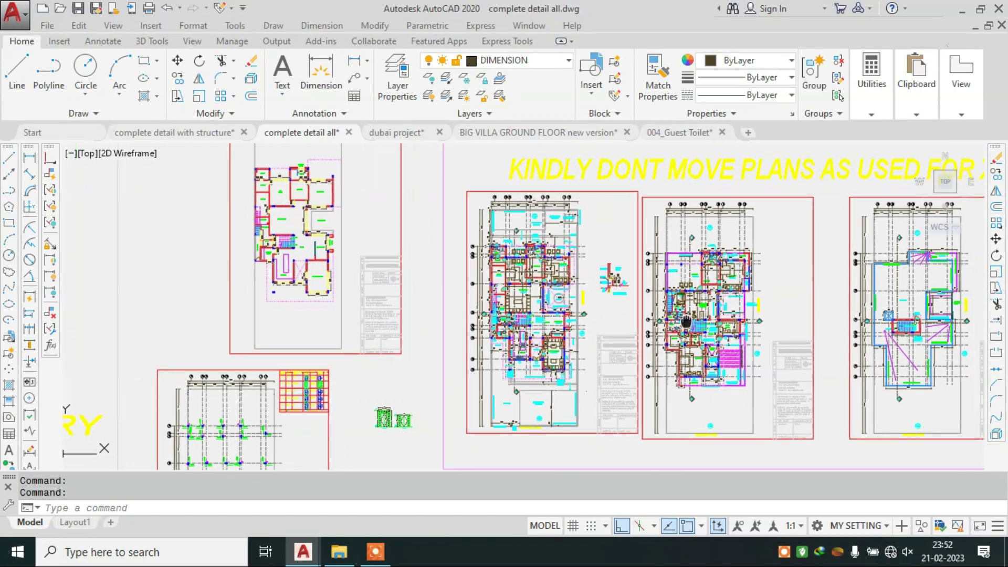
pyautogui.scroll(-2, 581, 286)
pyautogui.scroll(-2, 654, 289)
pyautogui.scroll(4, 703, 324)
pyautogui.scroll(3, 702, 324)
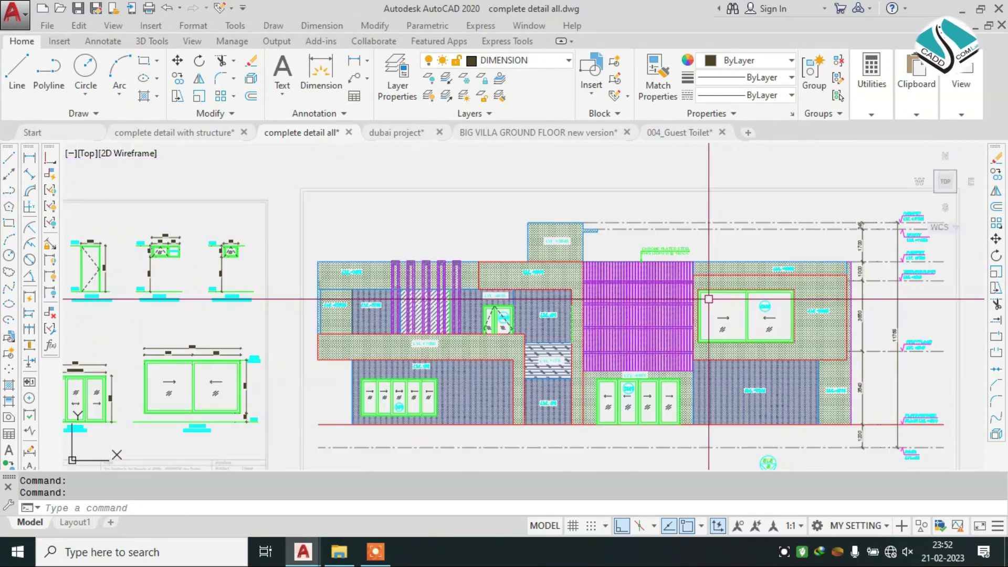
pyautogui.scroll(-2, 529, 270)
pyautogui.scroll(-1, 529, 270)
# Open 1.jpg from the EXTERIOR VILLAS folder in FastStone Image Viewer.
pyautogui.scroll(2, 591, 265)
pyautogui.scroll(1, 591, 265)
pyautogui.click(339, 550)
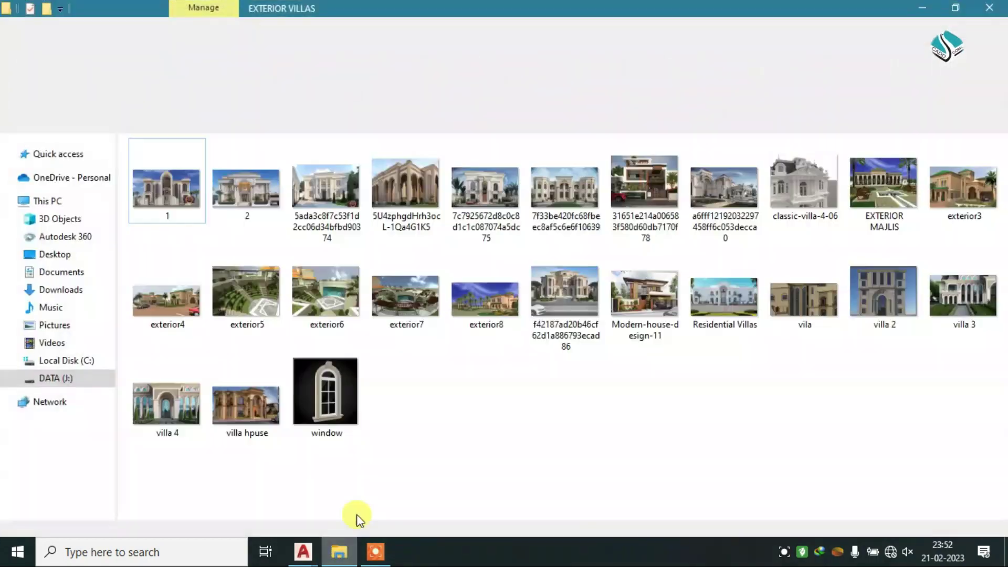
pyautogui.doubleClick(168, 169)
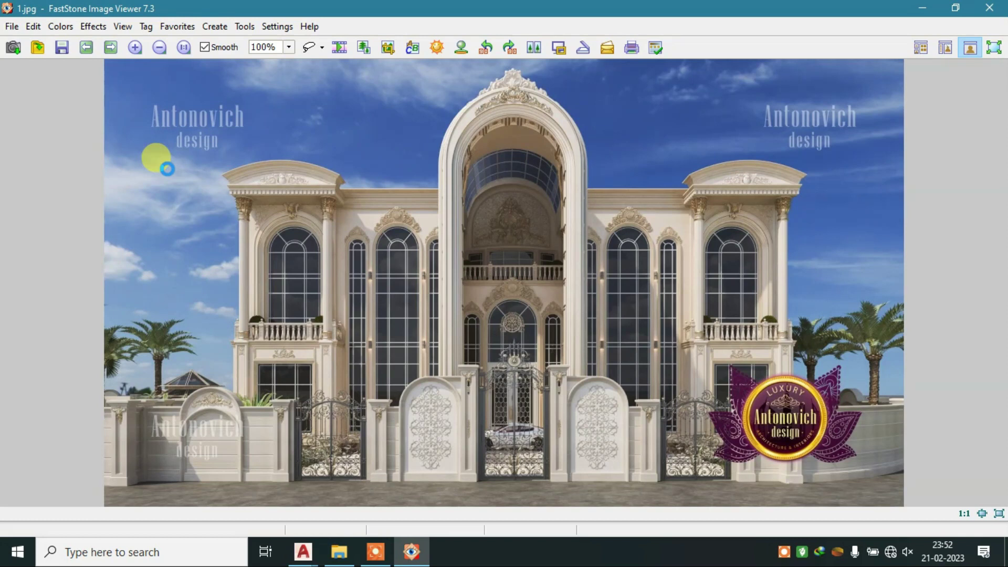
# Page through the exterior villa renders to image 5 and zoom into it.
pyautogui.scroll(-1, 168, 169)
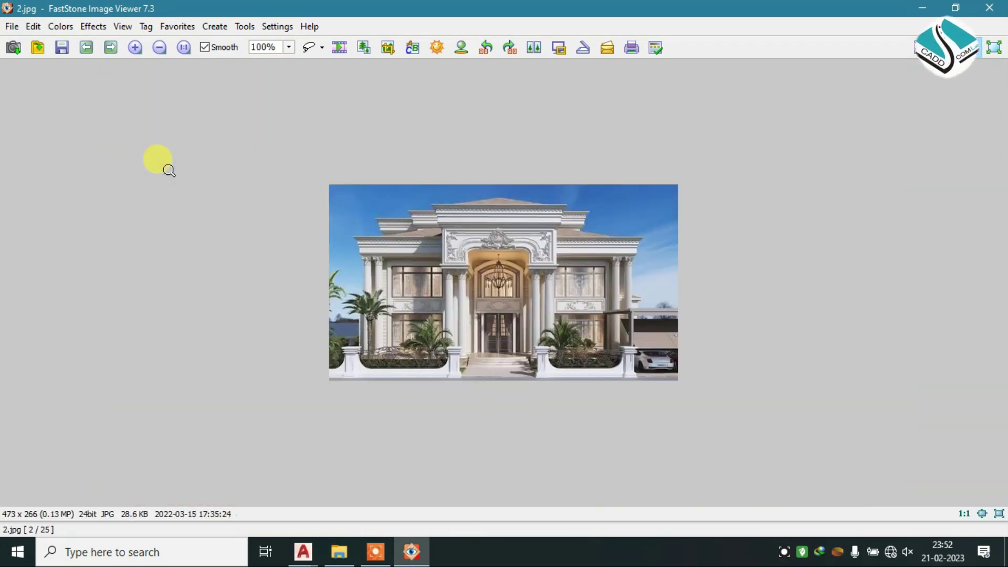
pyautogui.scroll(-1, 168, 169)
pyautogui.scroll(-1, 168, 169)
pyautogui.scroll(-1, 168, 169)
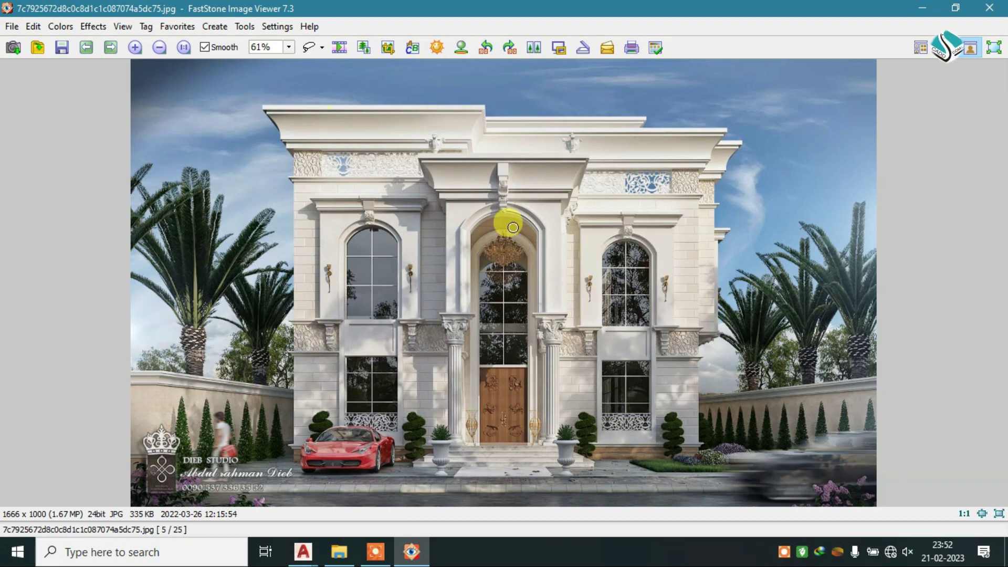
pyautogui.keyDown('ctrl'); pyautogui.scroll(1, 513, 227); pyautogui.keyUp('ctrl')
pyautogui.keyDown('ctrl'); pyautogui.scroll(1, 504, 223); pyautogui.keyUp('ctrl')
# Pan over image 5's upper facade and chandelier, fit it, and advance to image 8/25.
pyautogui.moveTo(499, 218)
pyautogui.mouseDown()
pyautogui.moveTo(466, 188)
pyautogui.moveTo(462, 169)
pyautogui.mouseUp()
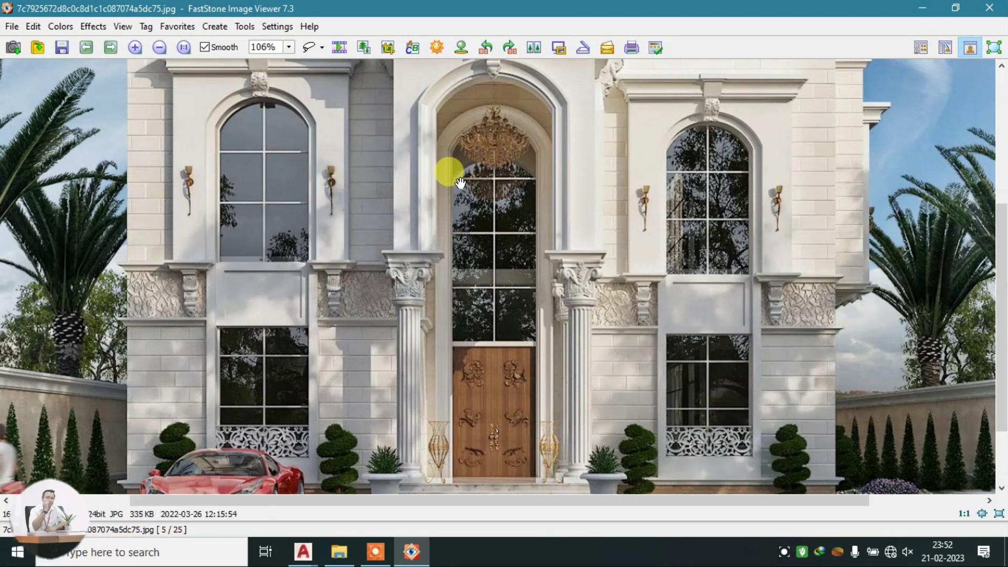
pyautogui.moveTo(460, 182); pyautogui.dragTo(469, 297)
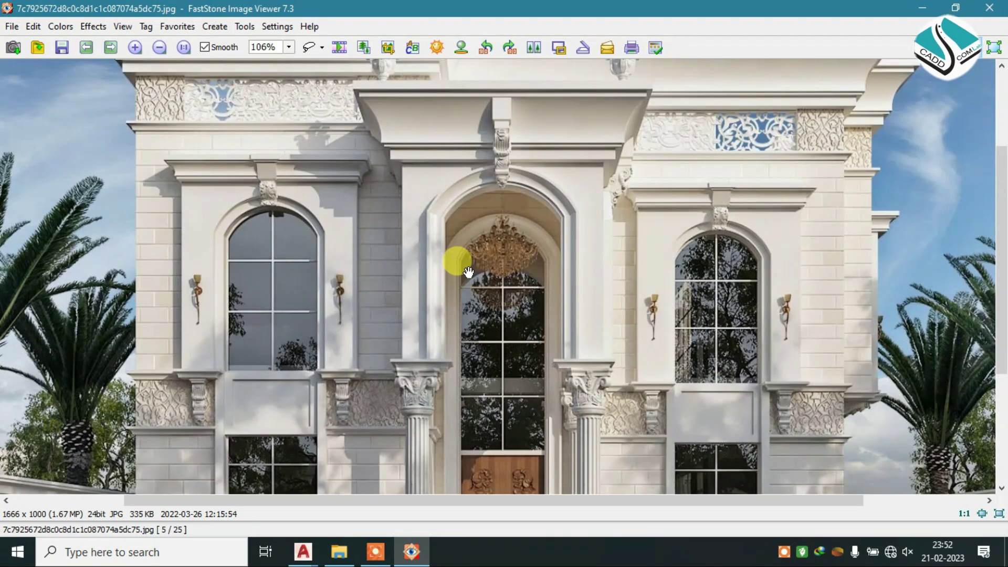
pyautogui.click(467, 248)
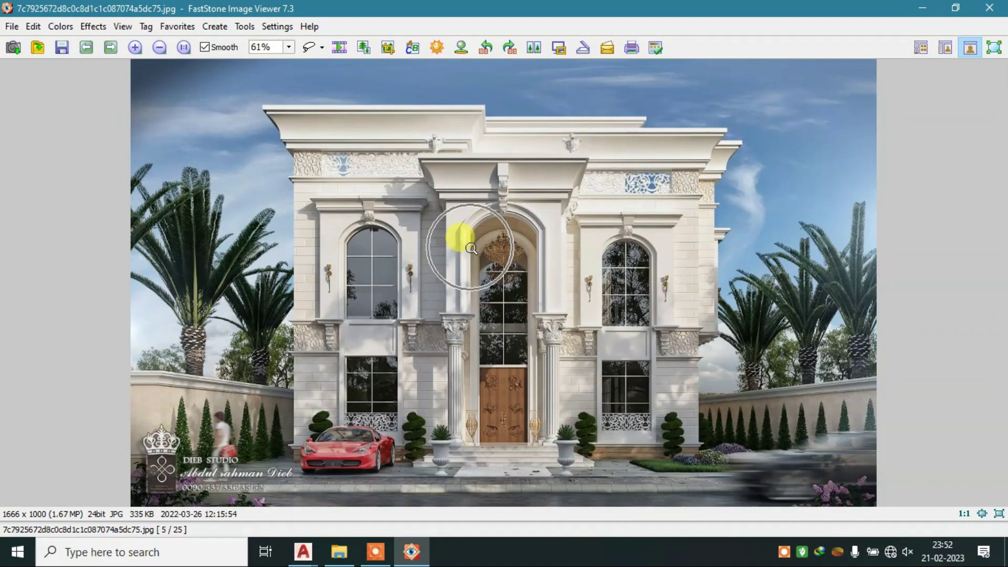
pyautogui.scroll(-2, 470, 248)
pyautogui.scroll(-1, 470, 247)
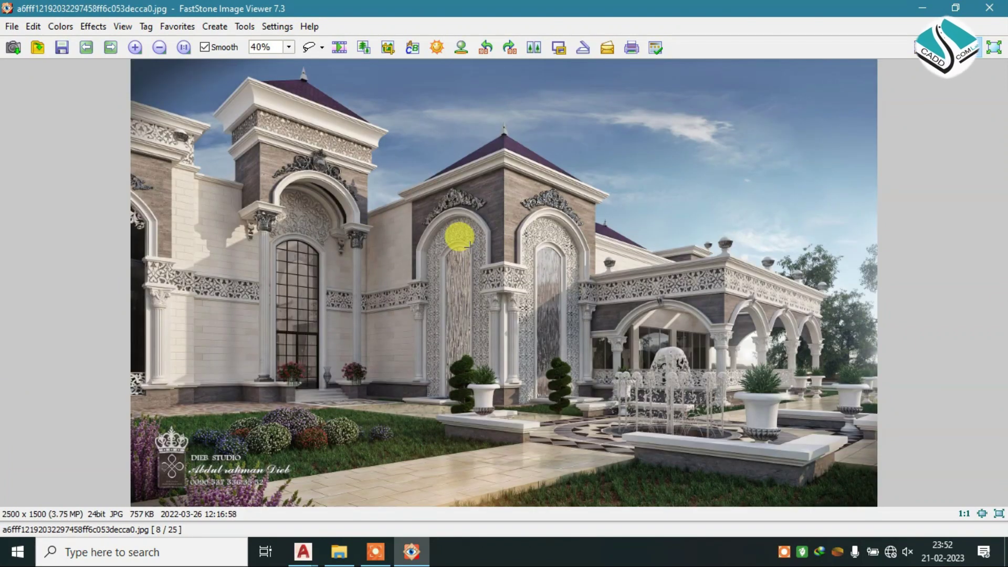
# Zoom in on image 8's central arched entrance and pan across the facade.
pyautogui.click(467, 245)
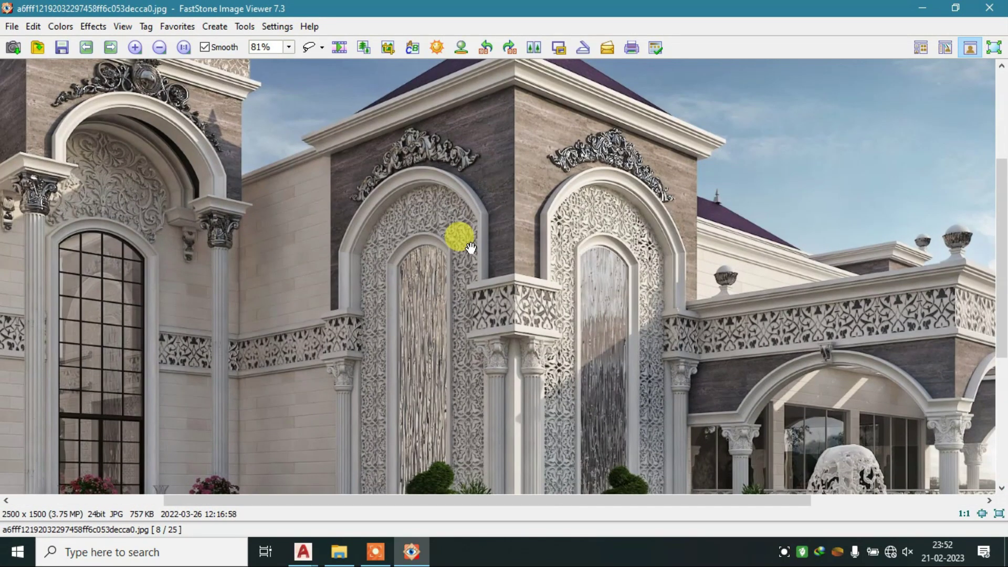
pyautogui.moveTo(464, 288); pyautogui.dragTo(484, 259)
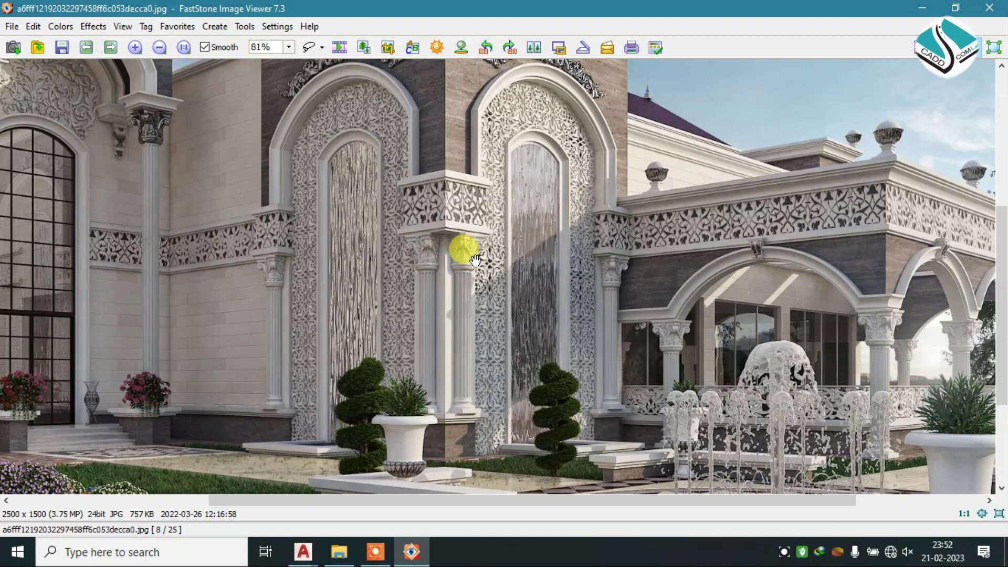
pyautogui.moveTo(556, 218); pyautogui.dragTo(560, 275)
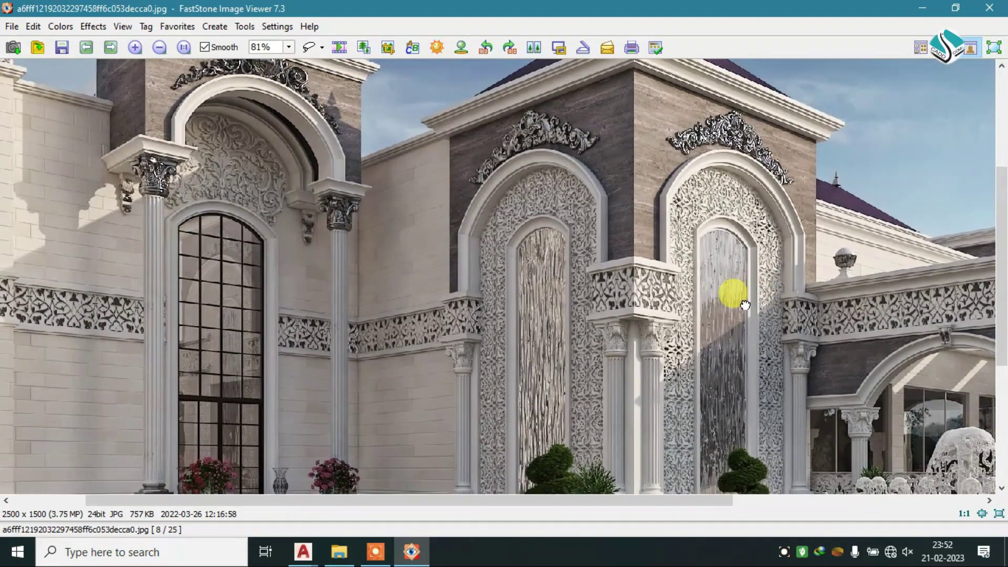
pyautogui.moveTo(567, 279); pyautogui.dragTo(856, 315)
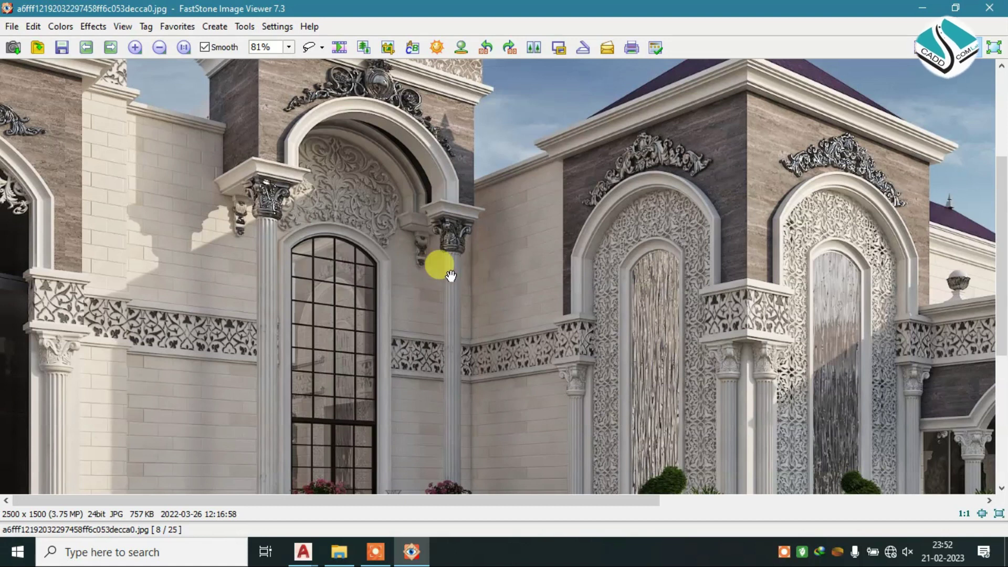
pyautogui.scroll(-1, 557, 271)
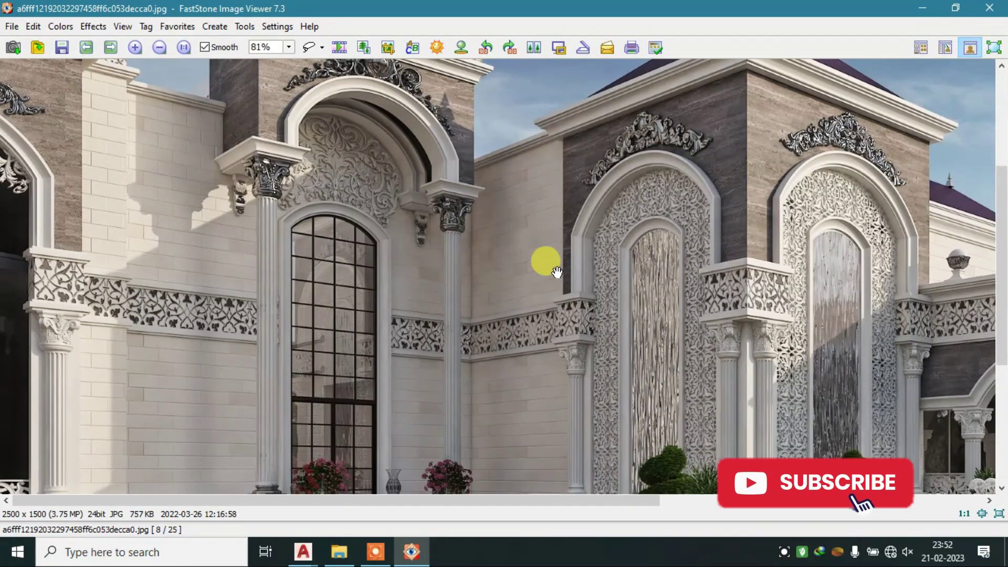
pyautogui.moveTo(543, 285); pyautogui.dragTo(259, 239)
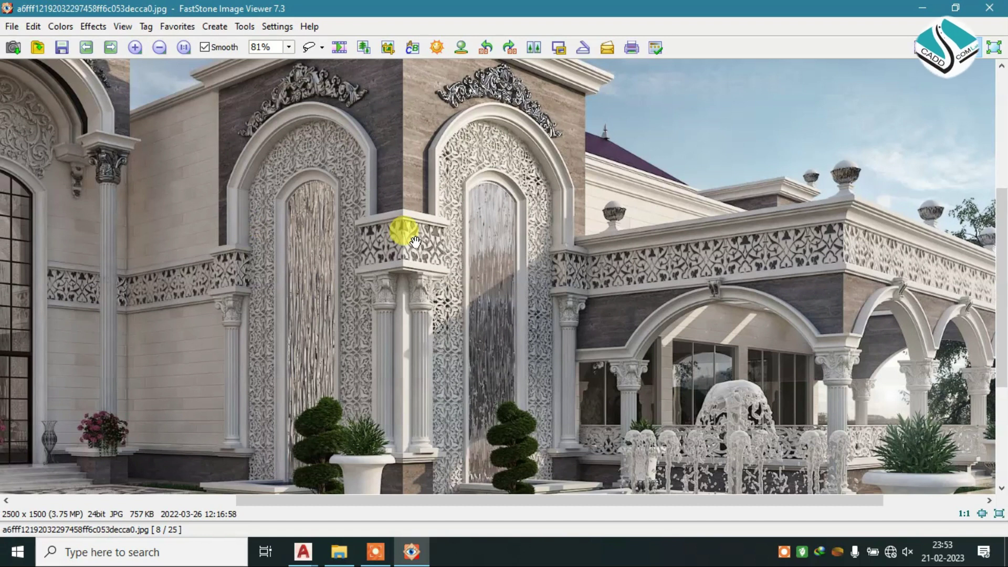
pyautogui.moveTo(414, 241); pyautogui.dragTo(331, 258)
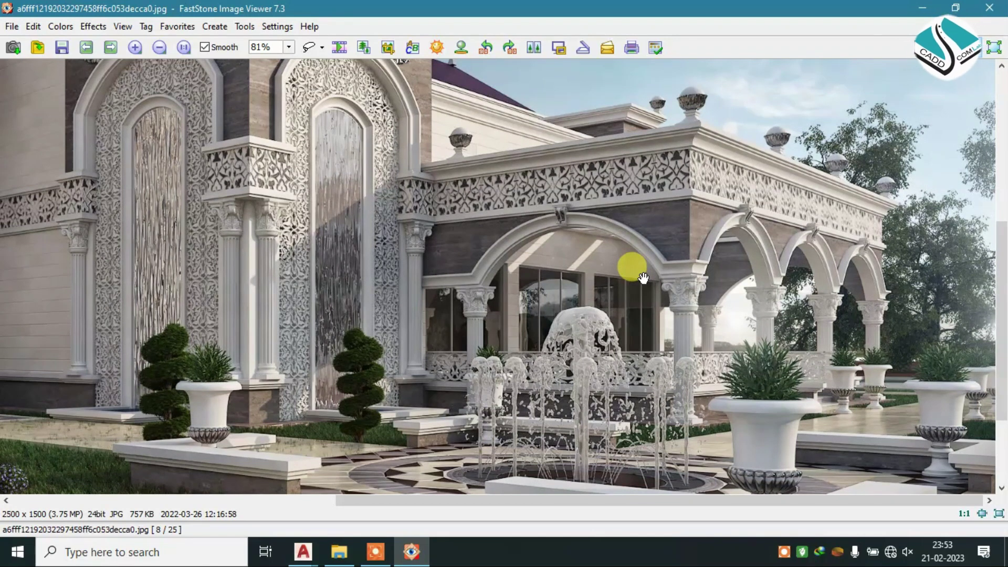
# Wheel-zoom the fountain-courtyard facade to 125% and pan around its details.
pyautogui.keyDown('ctrl'); pyautogui.scroll(1, 643, 277); pyautogui.keyUp('ctrl')
pyautogui.keyDown('ctrl'); pyautogui.scroll(1, 798, 207); pyautogui.keyUp('ctrl')
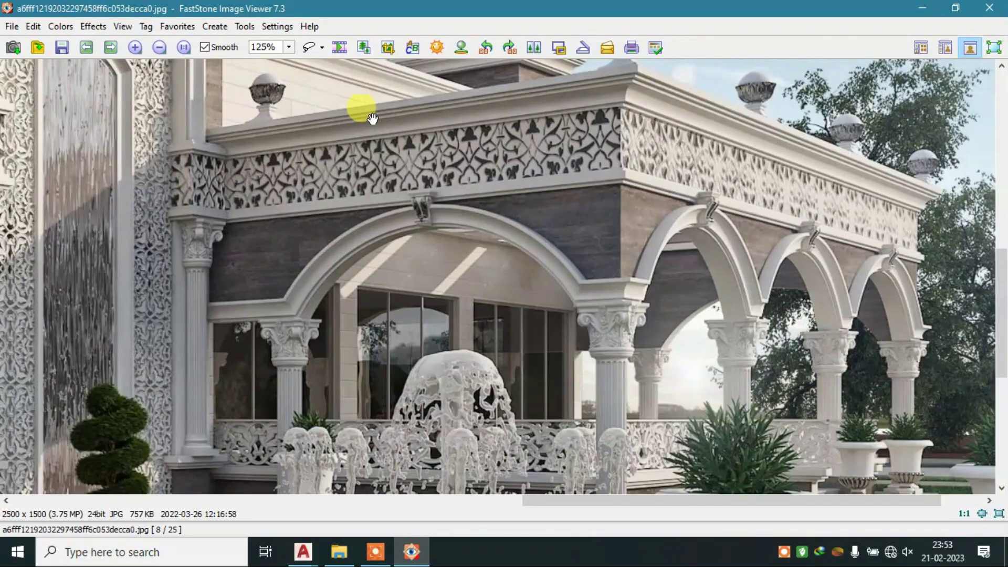
pyautogui.moveTo(387, 221); pyautogui.dragTo(527, 194)
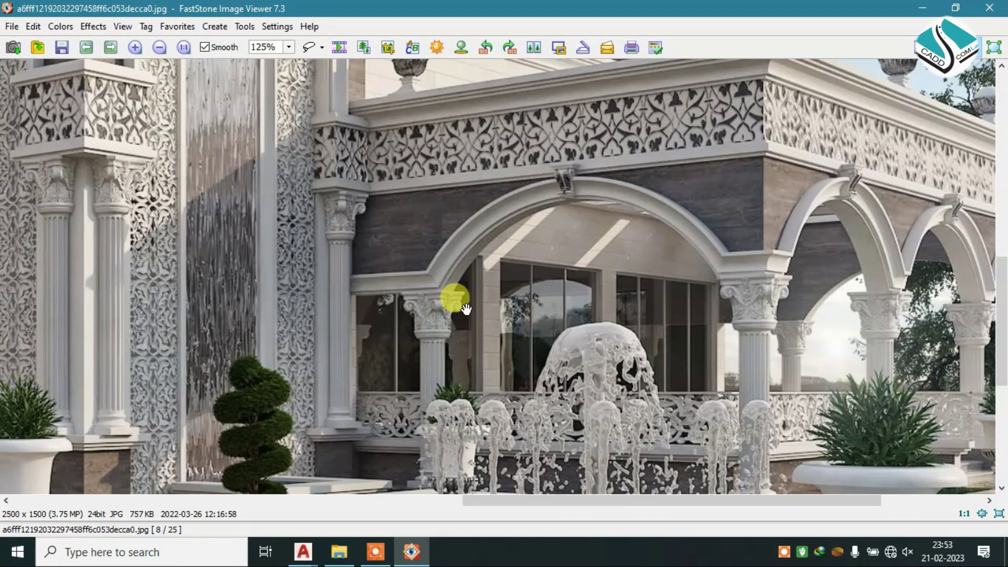
pyautogui.moveTo(465, 308); pyautogui.dragTo(407, 240)
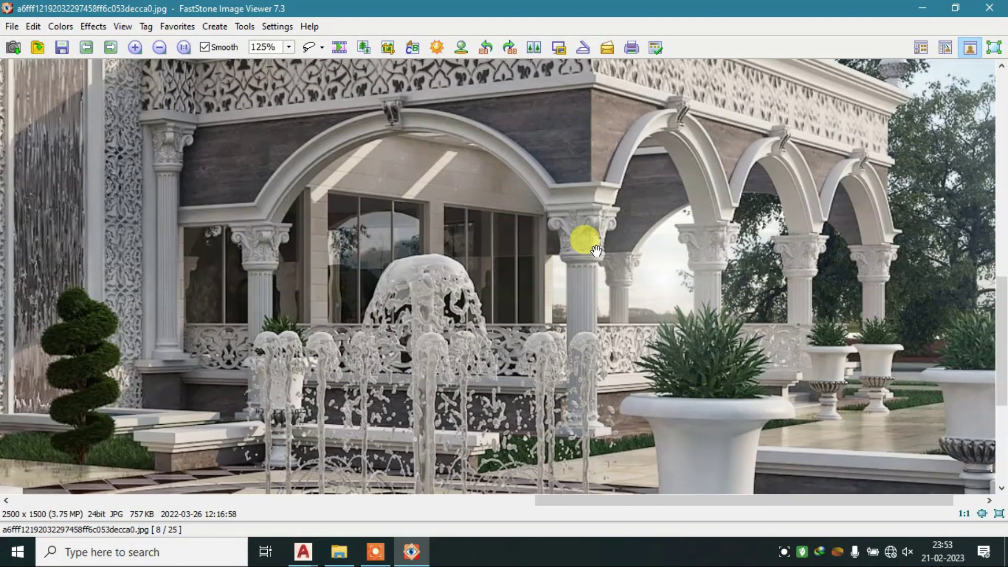
pyautogui.moveTo(604, 286)
pyautogui.mouseDown()
pyautogui.moveTo(551, 225)
pyautogui.moveTo(681, 371)
pyautogui.mouseUp()
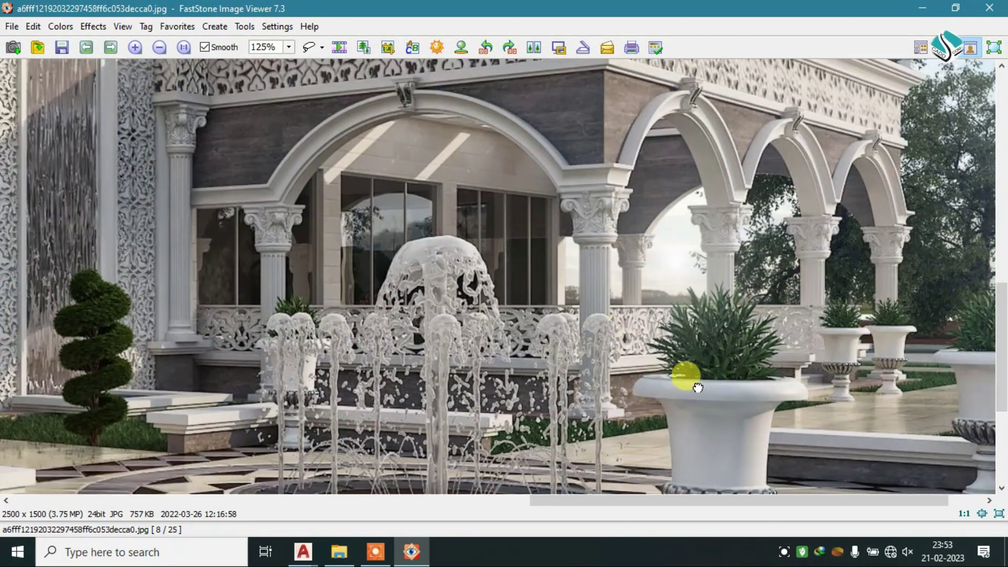
pyautogui.moveTo(523, 240); pyautogui.dragTo(789, 322)
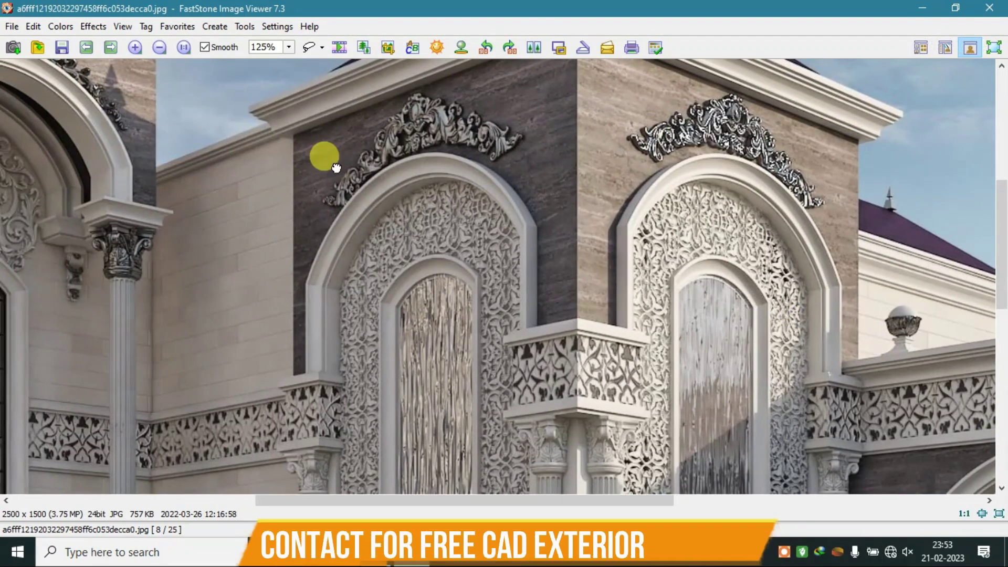
pyautogui.moveTo(325, 158); pyautogui.dragTo(565, 256)
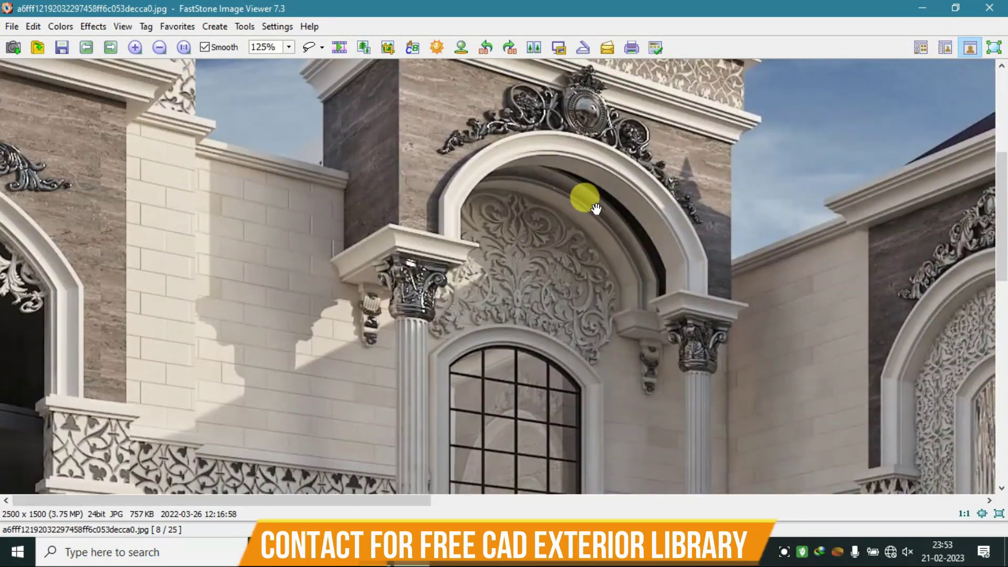
# Fit image 8 back in the window and minimize FastStone and Explorer.
pyautogui.scroll(-2, 446, 292)
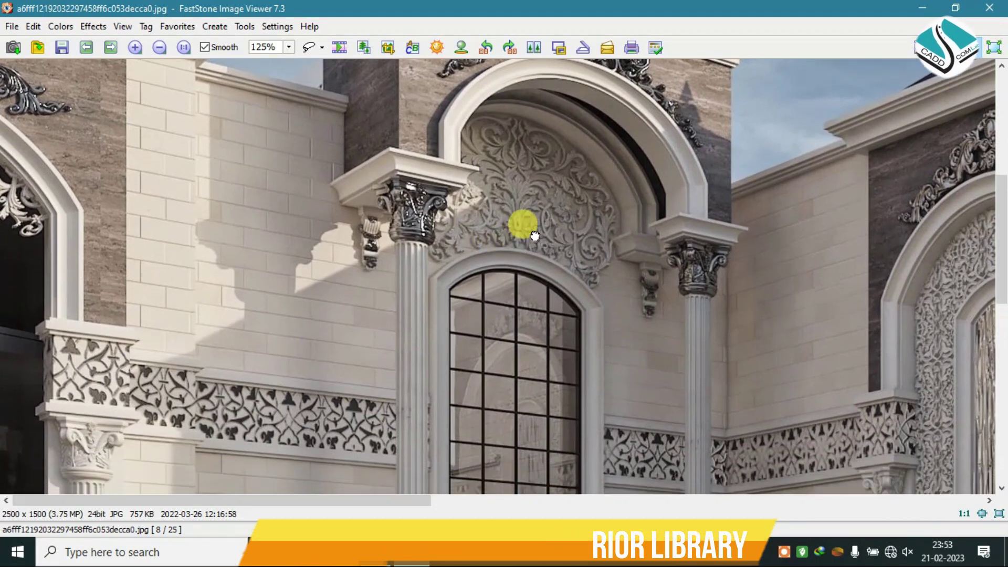
pyautogui.scroll(-3, 521, 225)
pyautogui.press('b')
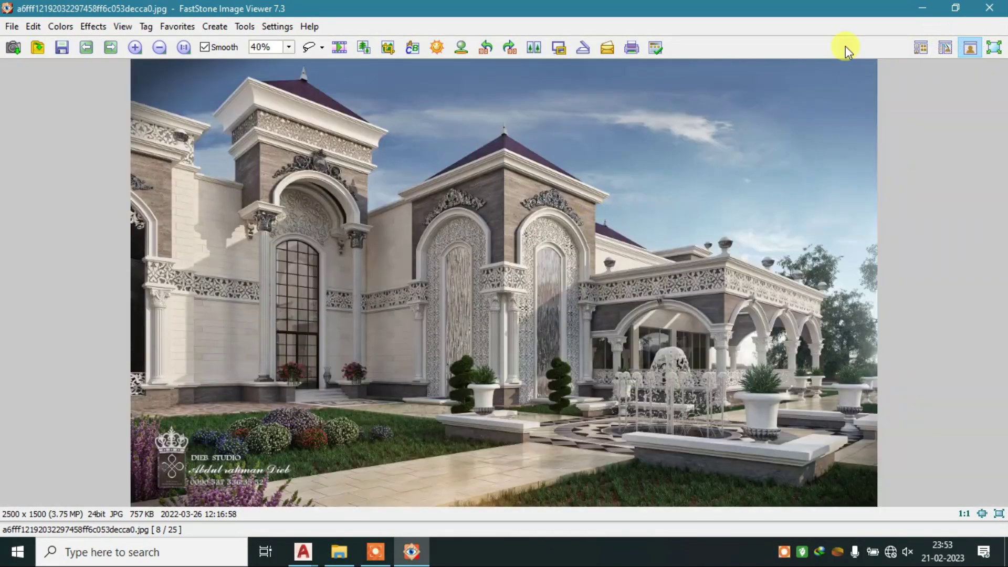
pyautogui.click(916, 6)
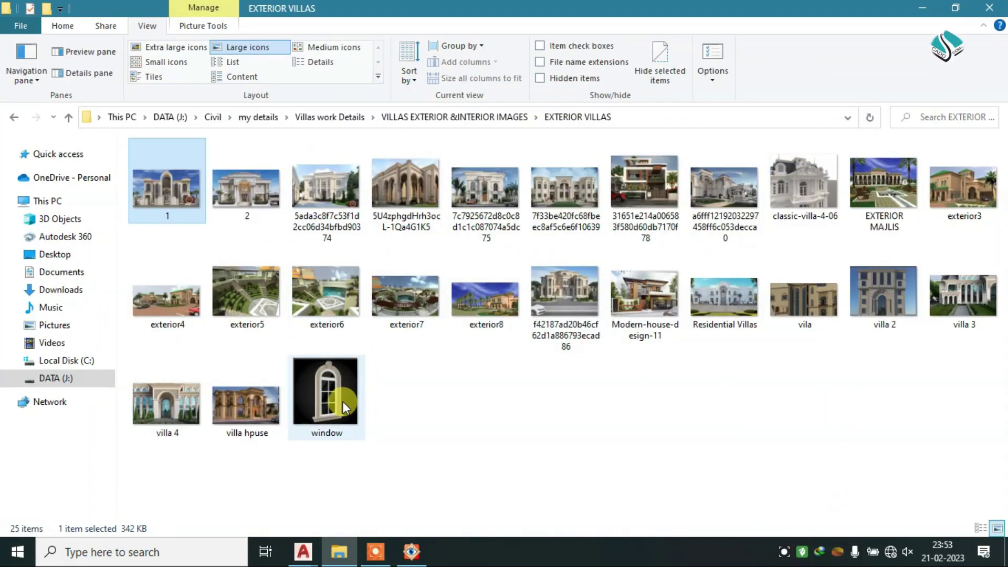
pyautogui.click(916, 6)
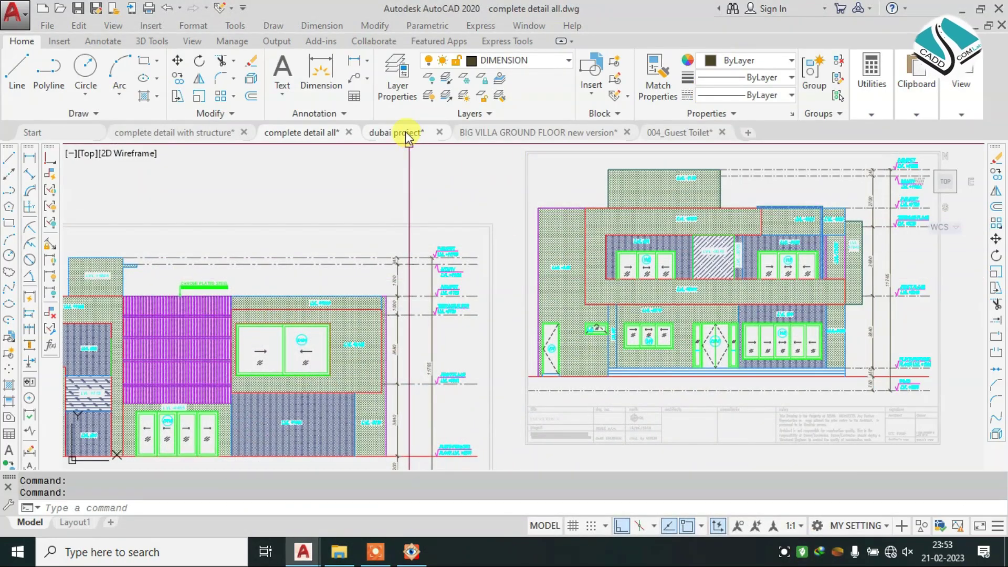
# Look over the outdoor sitting area, kitchen and family hall on the ground-floor plan.
pyautogui.scroll(5, 540, 315)
pyautogui.scroll(2, 368, 178)
pyautogui.scroll(2, 368, 179)
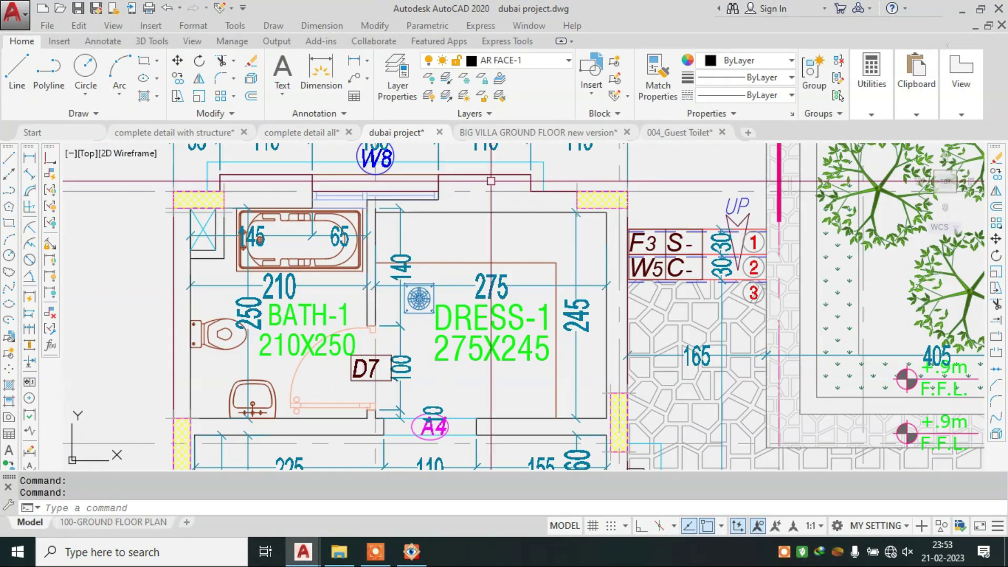
pyautogui.scroll(-2, 512, 185)
pyautogui.moveTo(803, 254); pyautogui.dragTo(568, 212, button='middle')
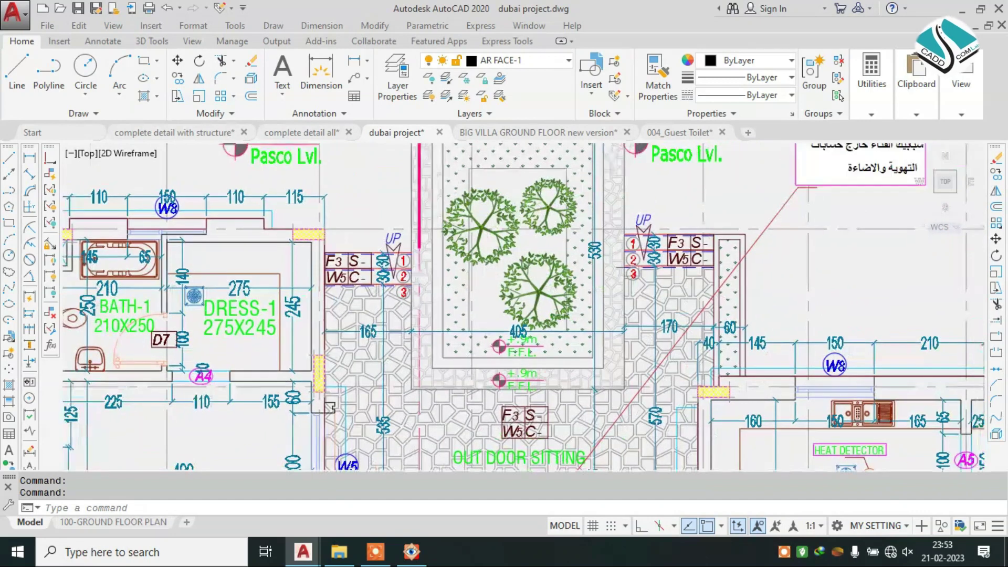
pyautogui.scroll(-2, 568, 212)
pyautogui.scroll(1, 588, 210)
pyautogui.scroll(-1, 608, 208)
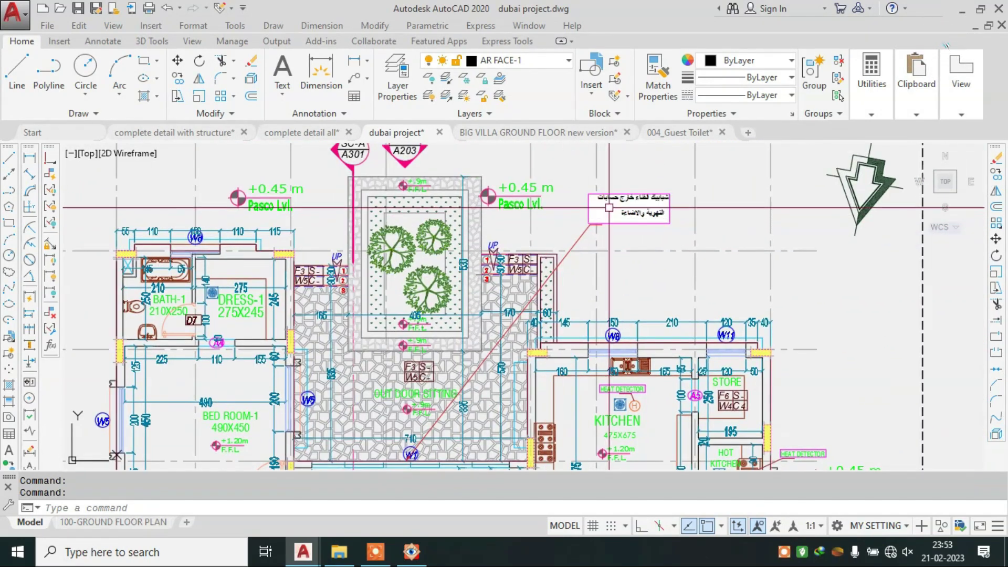
pyautogui.moveTo(604, 420); pyautogui.dragTo(592, 220, button='middle')
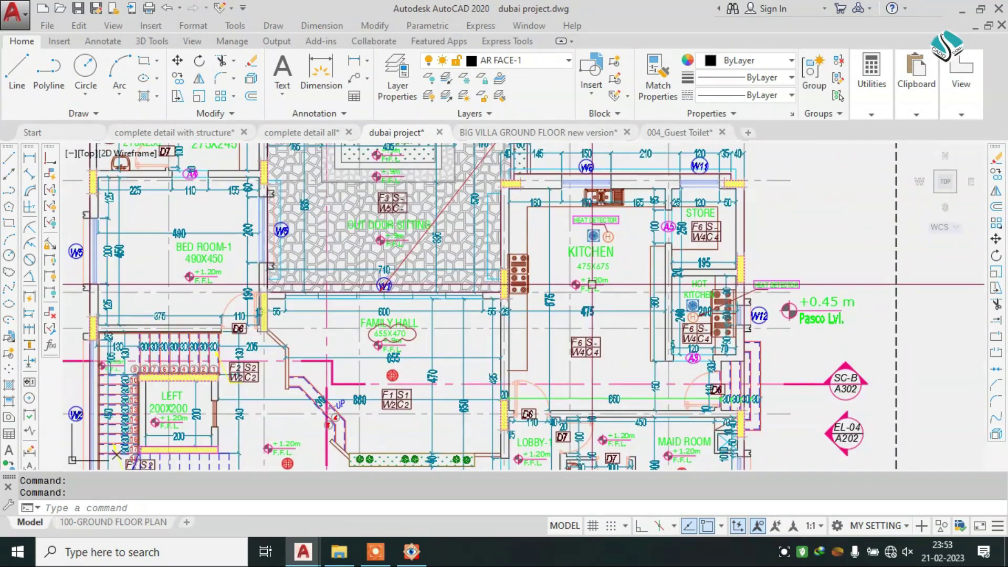
pyautogui.scroll(2, 592, 285)
pyautogui.scroll(-2, 592, 285)
pyautogui.scroll(2, 577, 280)
pyautogui.scroll(-1, 566, 278)
# Inspect the bedroom, lift, maid room and WC-2/WASH-2 toilets up close, then zoom out.
pyautogui.moveTo(567, 278); pyautogui.dragTo(583, 241, button='middle')
pyautogui.scroll(2, 583, 242)
pyautogui.scroll(2, 604, 208)
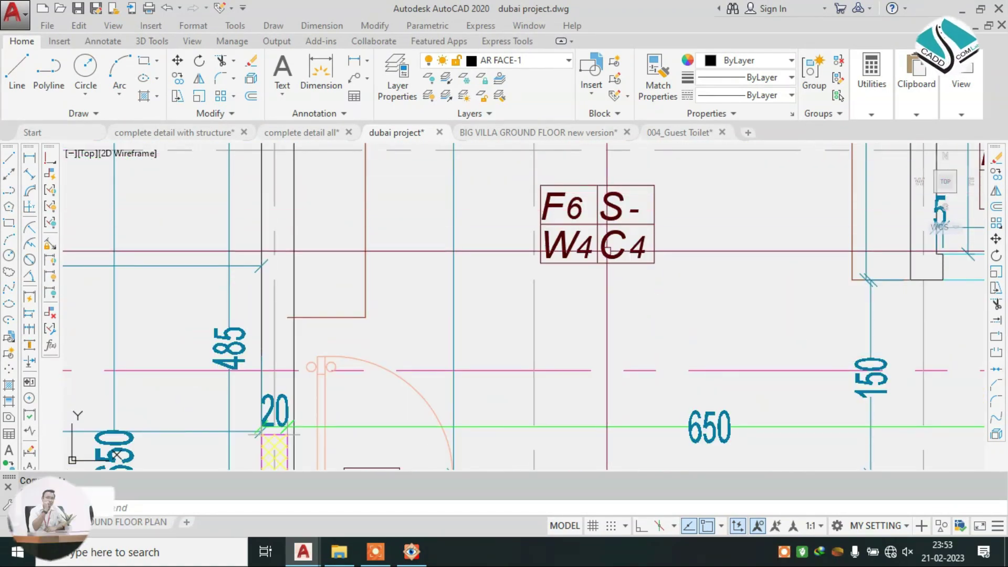
pyautogui.scroll(-3, 630, 243)
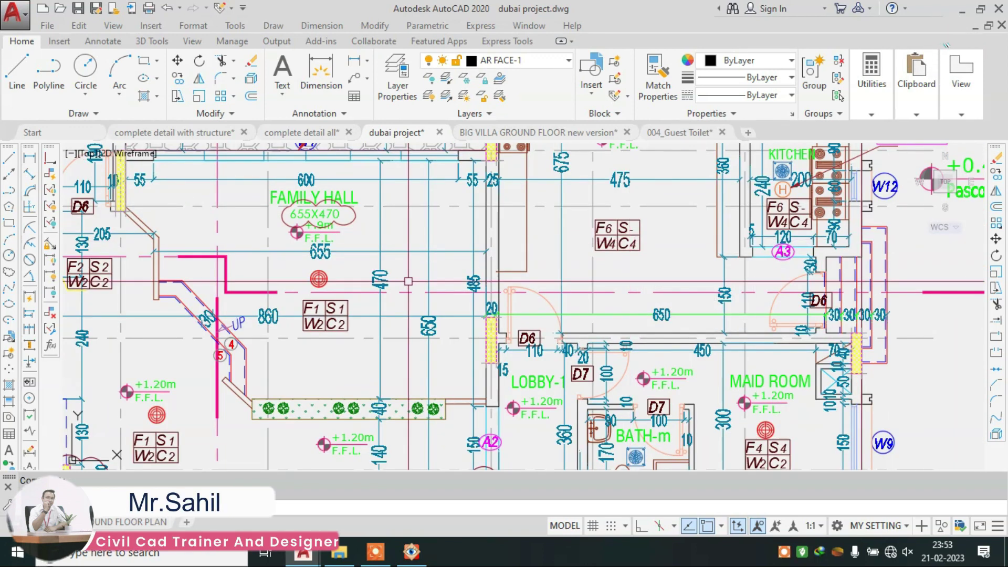
pyautogui.moveTo(247, 324); pyautogui.dragTo(398, 207, button='middle')
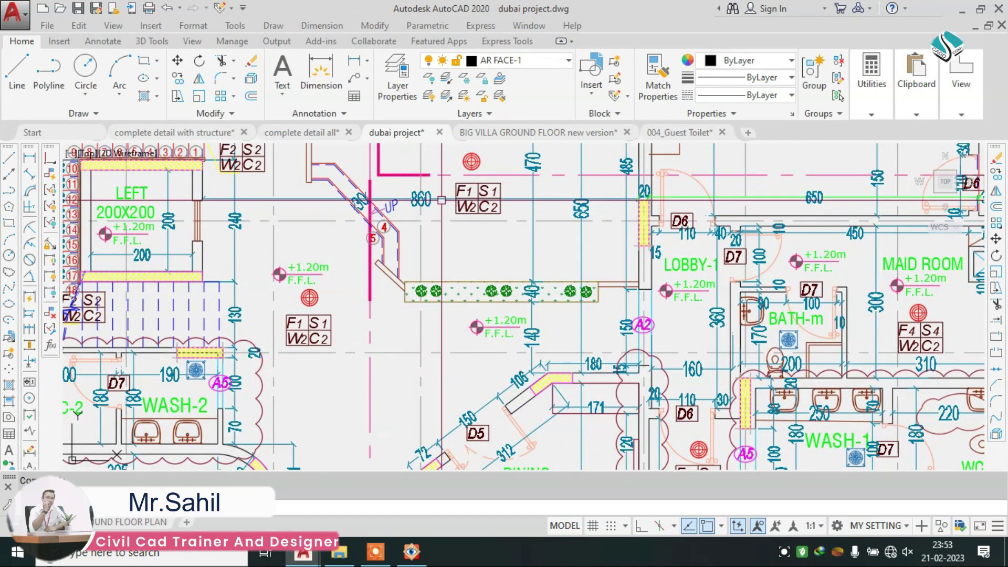
pyautogui.scroll(-2, 438, 204)
pyautogui.scroll(-2, 438, 204)
pyautogui.scroll(3, 253, 267)
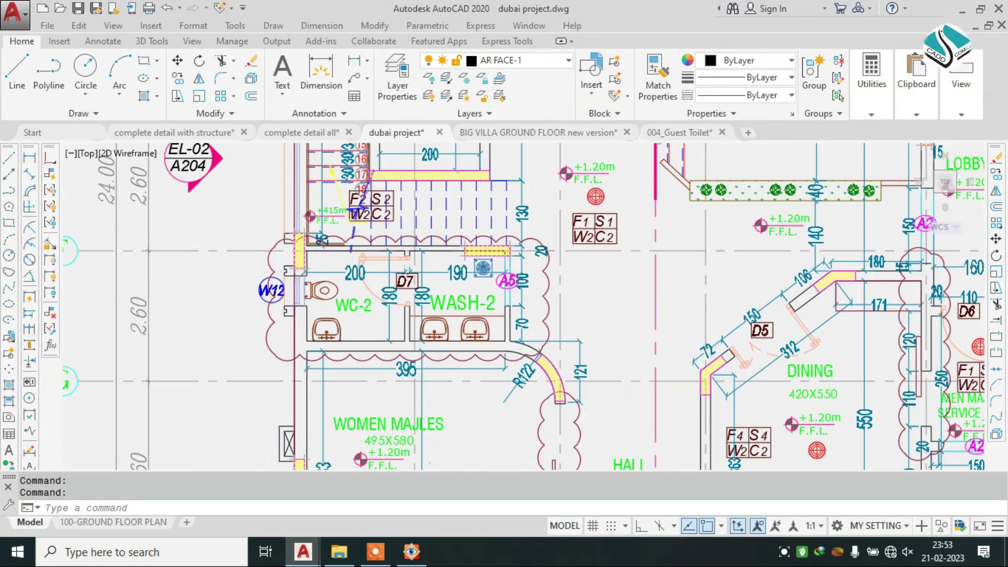
pyautogui.scroll(4, 367, 312)
pyautogui.moveTo(367, 312); pyautogui.dragTo(388, 233, button='middle')
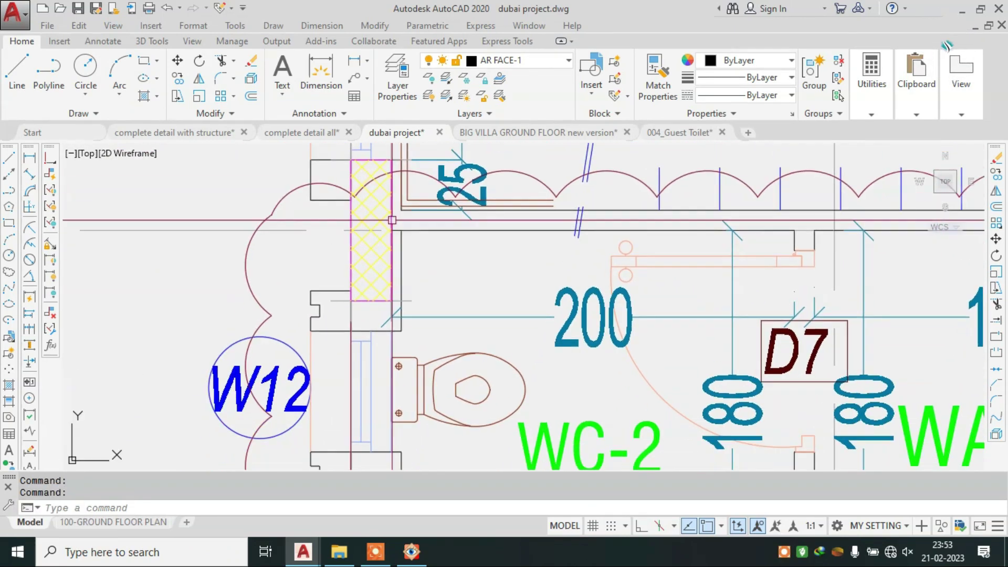
pyautogui.scroll(-3, 393, 256)
pyautogui.scroll(-3, 604, 260)
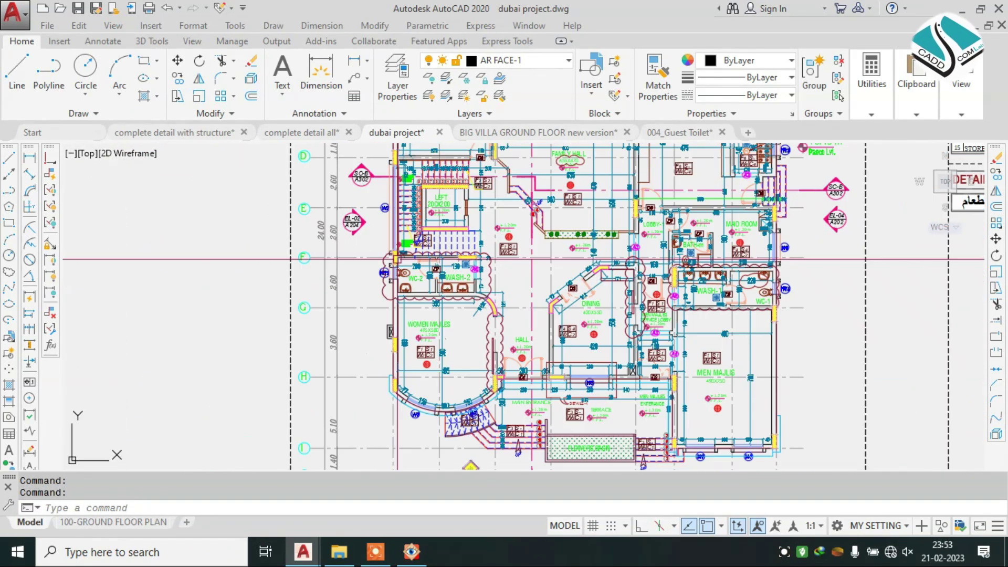
pyautogui.scroll(-2, 603, 265)
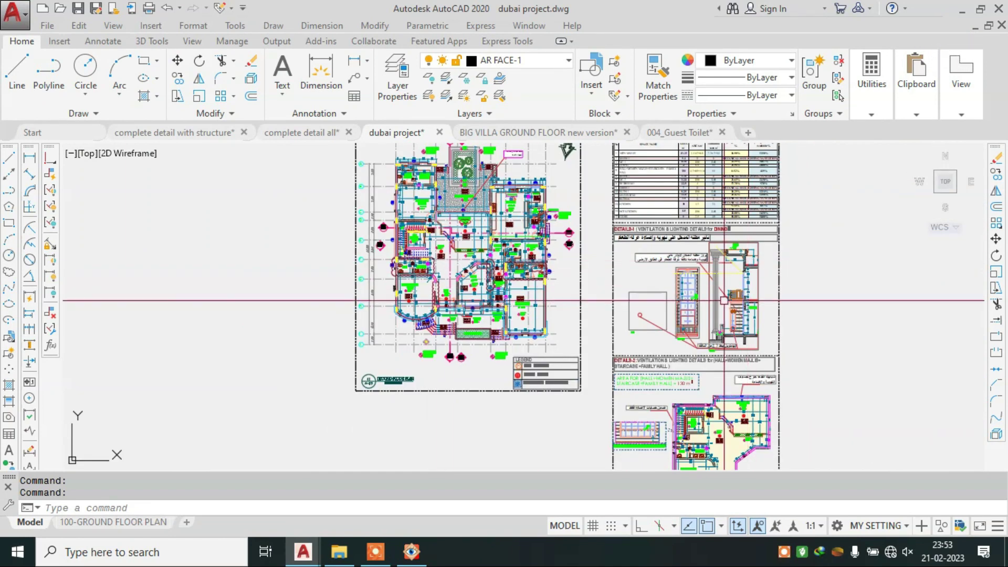
# Zoom in on the WASH-1 and WC-1 toilets.
pyautogui.scroll(2, 446, 226)
pyautogui.scroll(2, 473, 236)
pyautogui.scroll(2, 684, 328)
pyautogui.moveTo(683, 328); pyautogui.dragTo(438, 297, button='middle')
pyautogui.scroll(2, 549, 239)
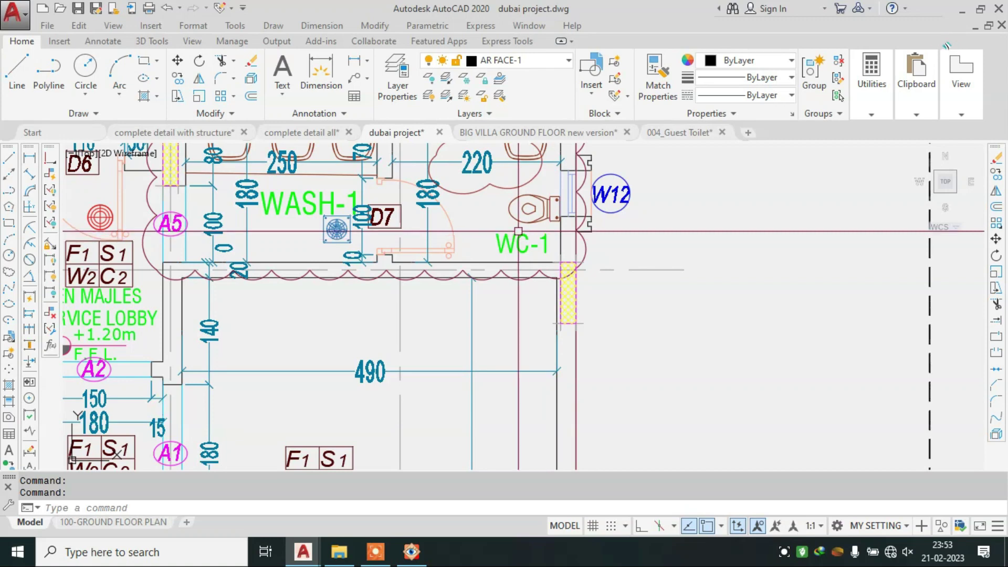
pyautogui.scroll(-3, 549, 239)
pyautogui.scroll(-1, 617, 262)
# View the DETAILS-1 dining window section, then close in on the staircase by SC-B/A302.
pyautogui.moveTo(732, 270); pyautogui.dragTo(606, 270, button='middle')
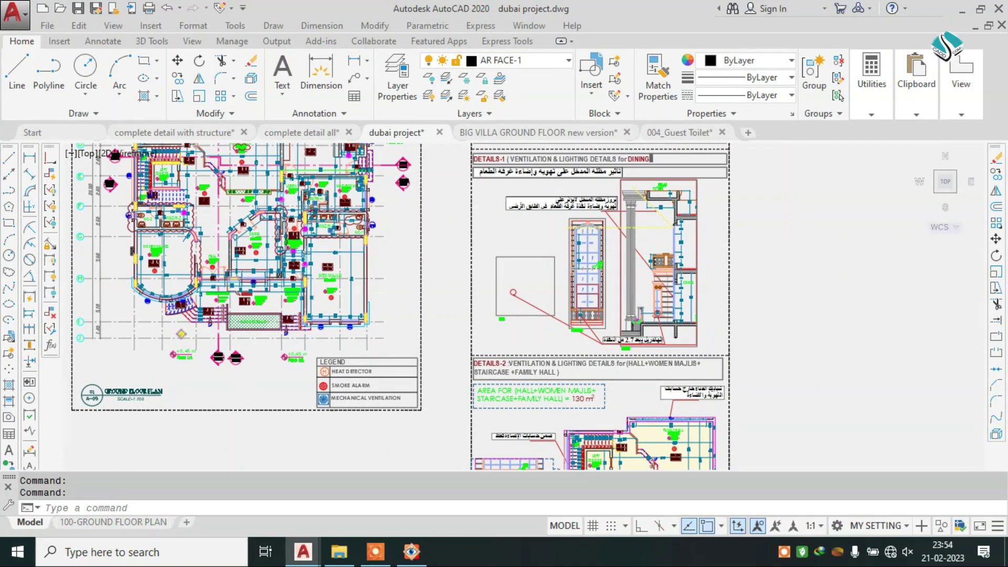
pyautogui.scroll(4, 624, 249)
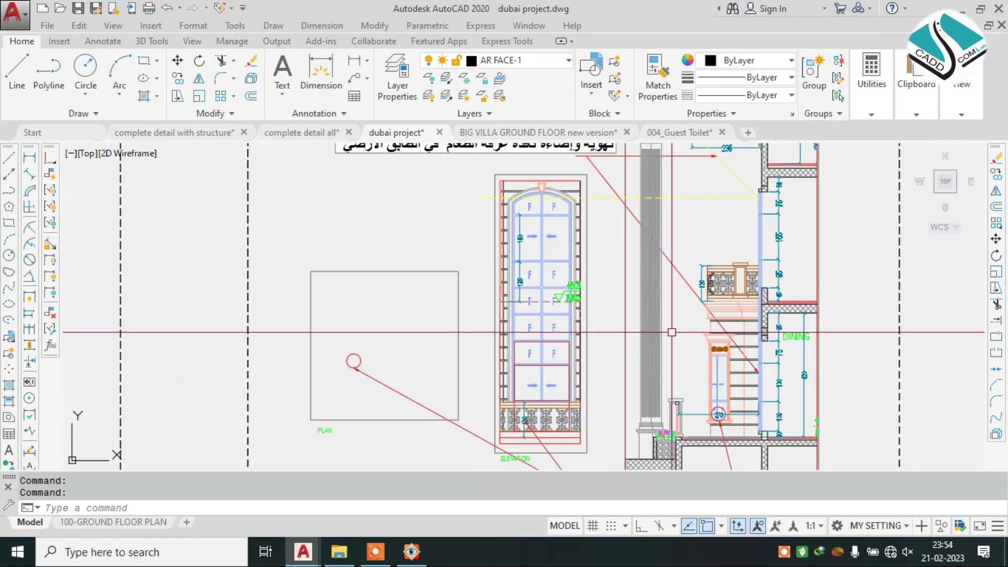
pyautogui.moveTo(679, 304); pyautogui.dragTo(554, 257, button='middle')
pyautogui.scroll(-5, 574, 355)
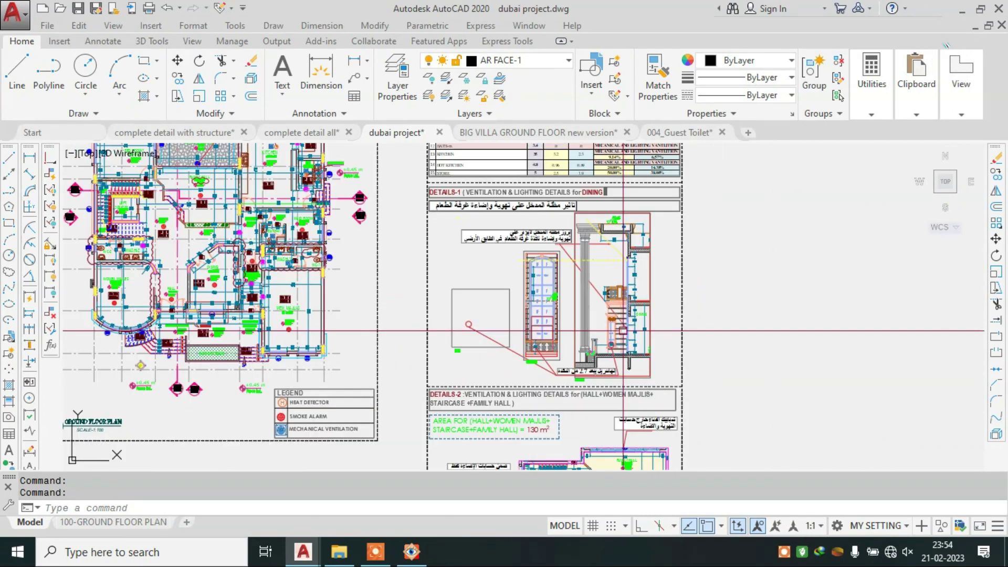
pyautogui.moveTo(206, 336); pyautogui.dragTo(548, 309, button='middle')
pyautogui.scroll(5, 361, 284)
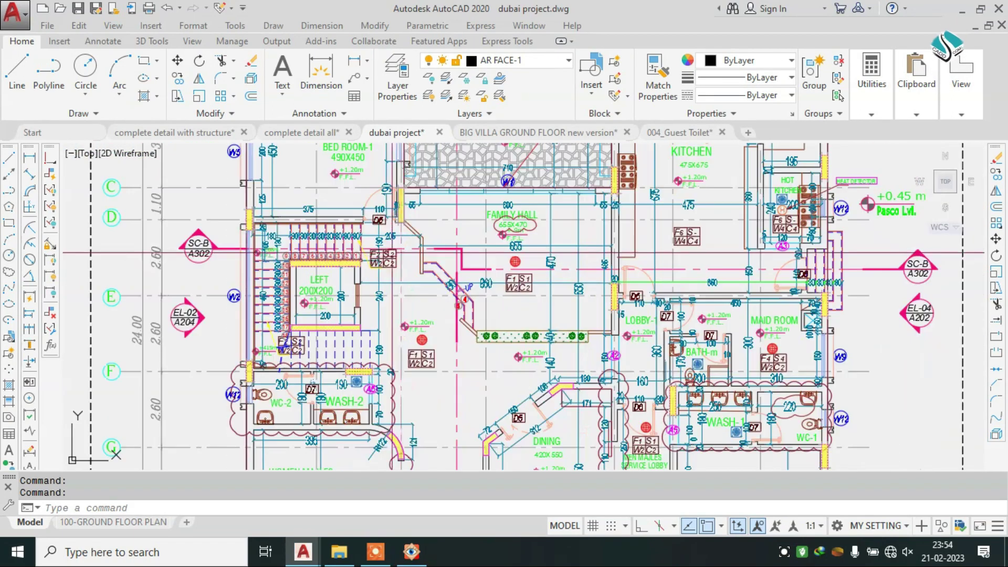
pyautogui.scroll(5, 362, 284)
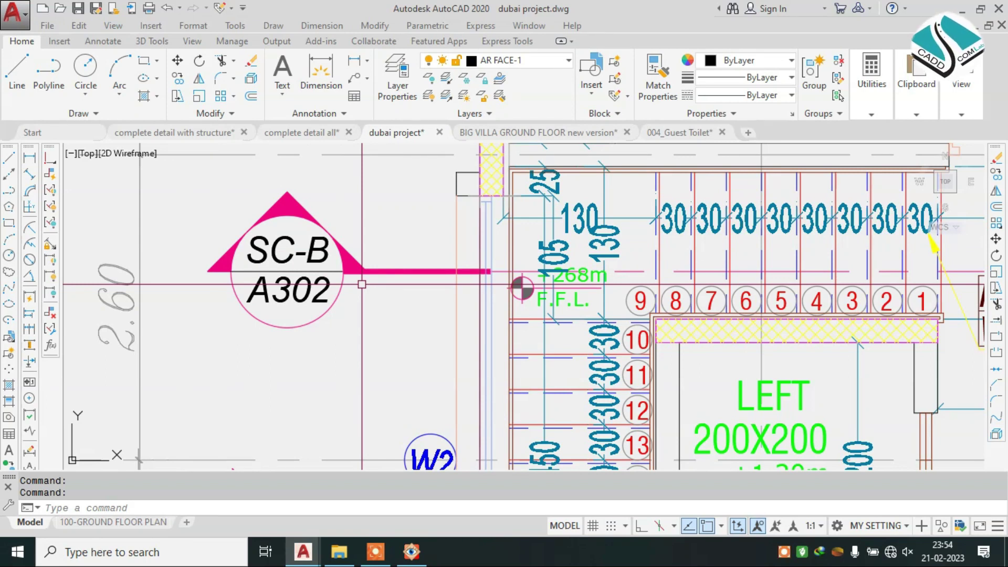
# Trace the SC-B line from the staircase past the family hall to the maid room's A302 tag.
pyautogui.scroll(-2, 362, 283)
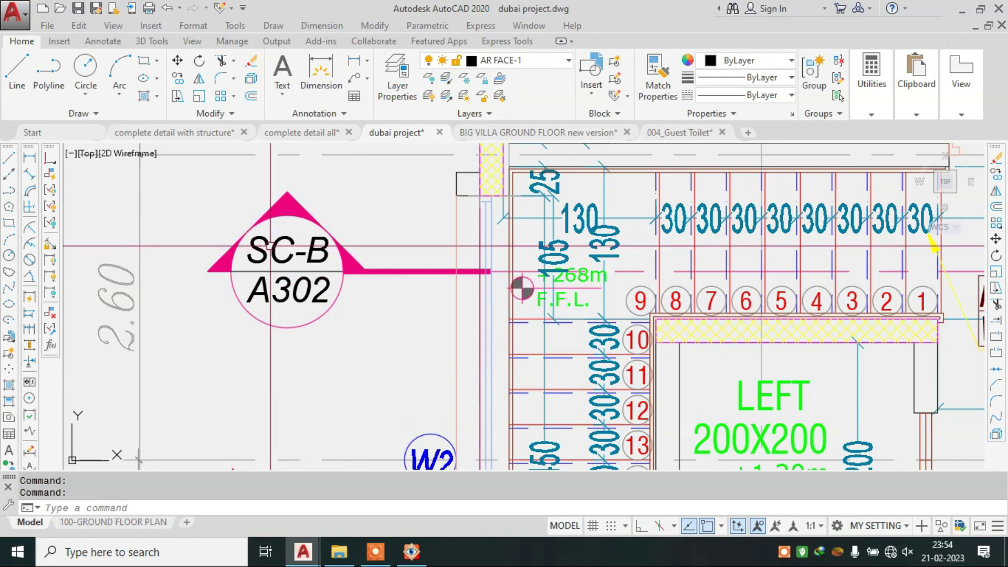
pyautogui.scroll(-2, 274, 245)
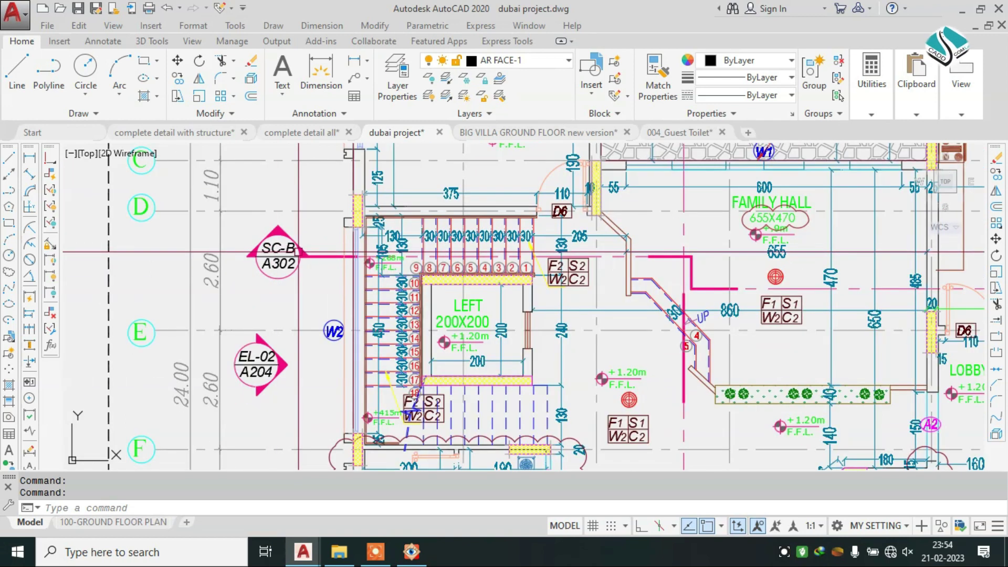
pyautogui.scroll(4, 284, 253)
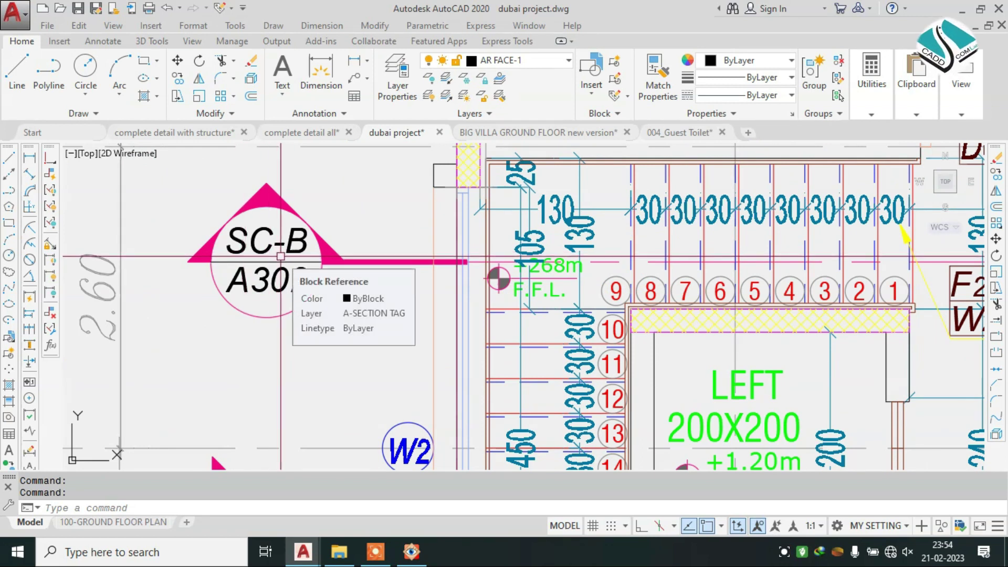
pyautogui.scroll(-5, 281, 256)
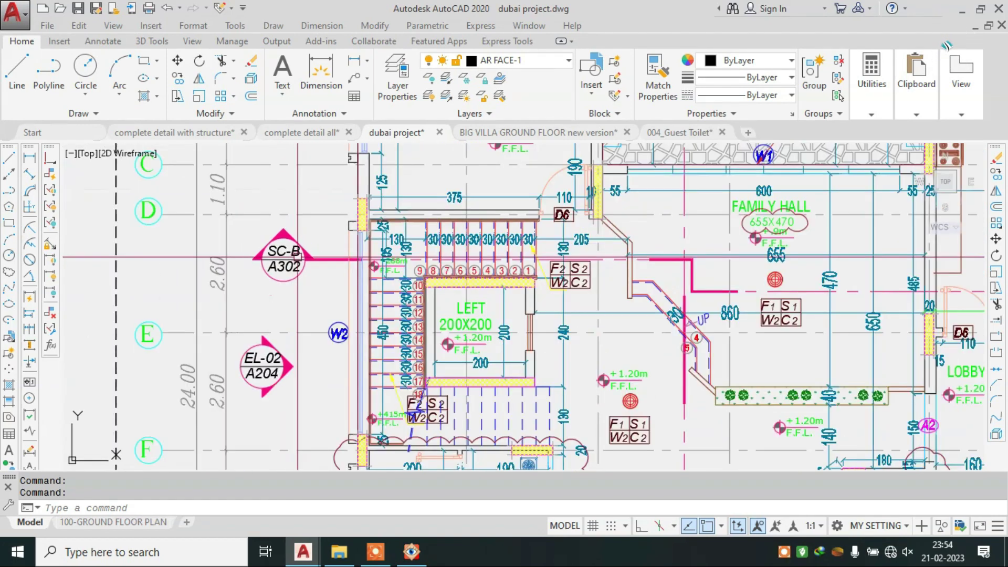
pyautogui.moveTo(655, 261); pyautogui.dragTo(349, 261, button='middle')
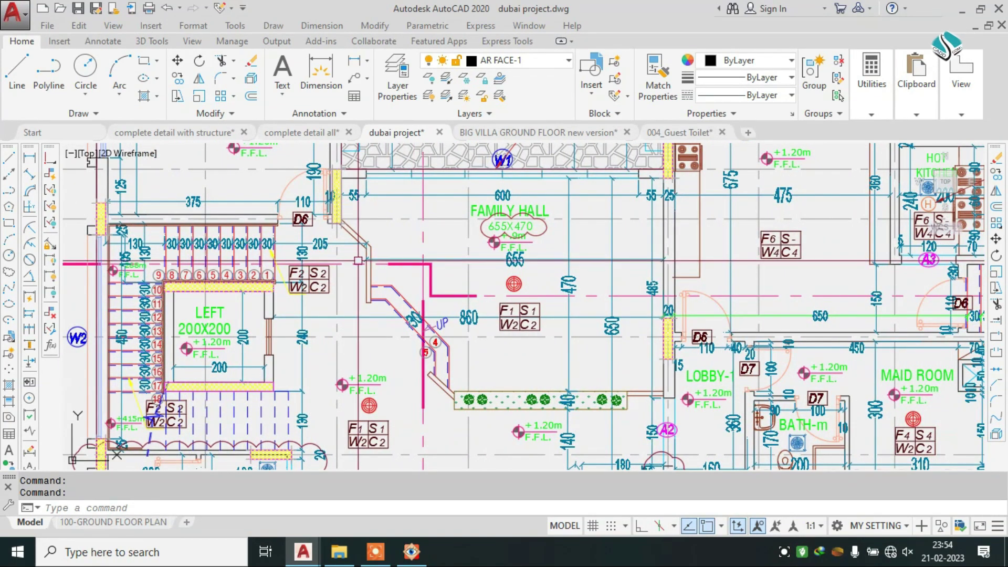
pyautogui.scroll(-4, 389, 262)
pyautogui.scroll(4, 265, 261)
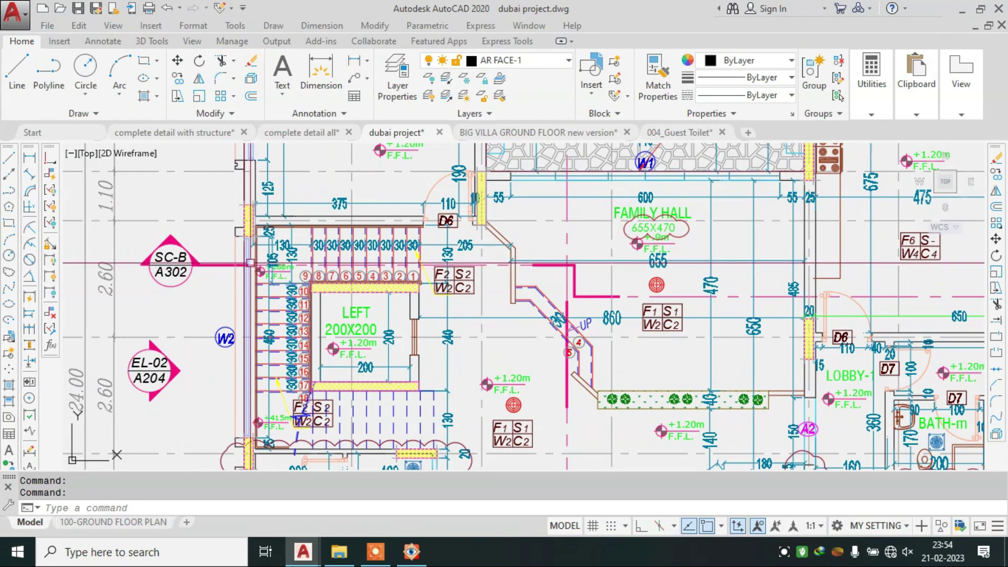
pyautogui.moveTo(572, 264); pyautogui.dragTo(281, 247, button='middle')
pyautogui.scroll(-2, 281, 246)
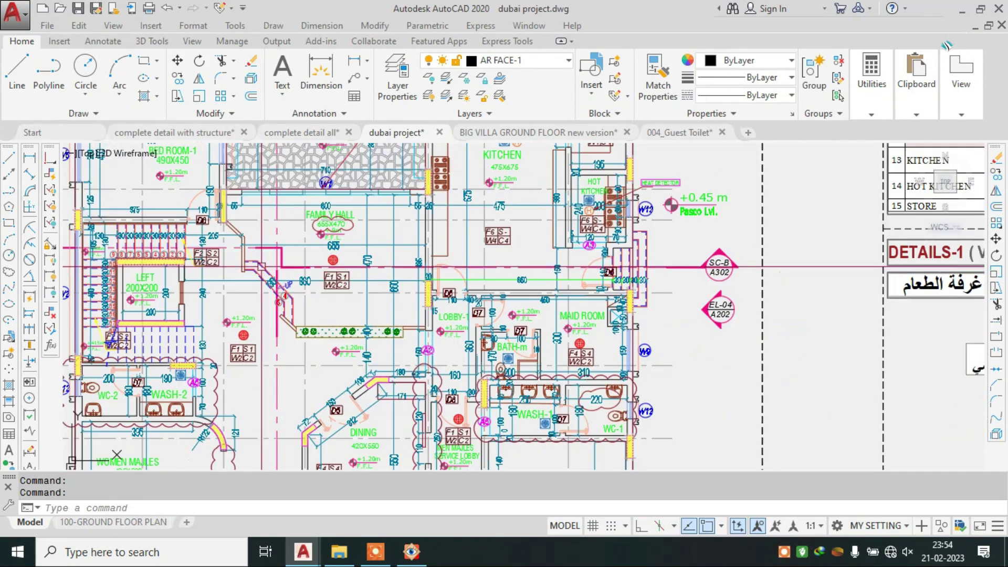
pyautogui.scroll(4, 697, 255)
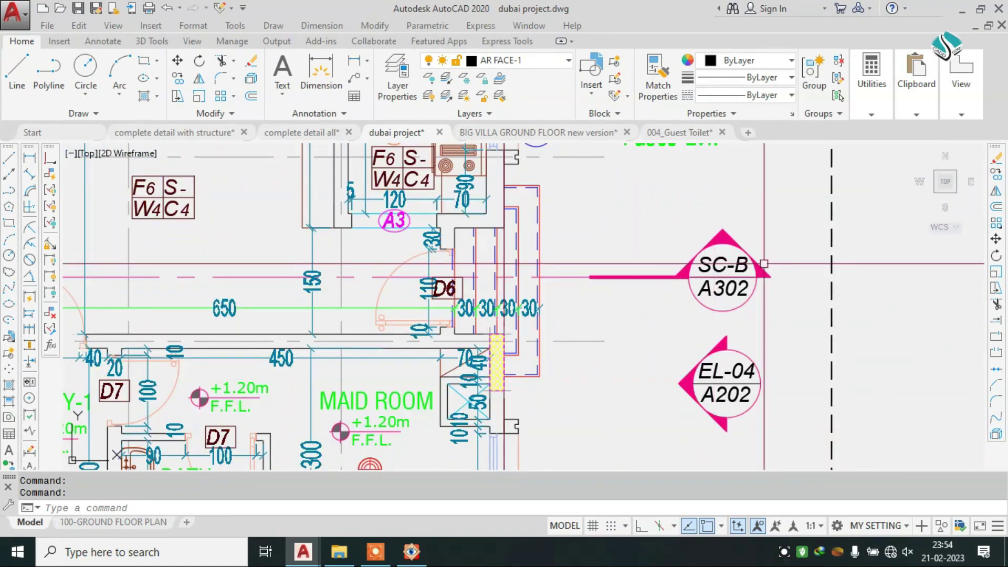
pyautogui.scroll(-4, 742, 260)
pyautogui.moveTo(229, 271); pyautogui.dragTo(420, 265, button='middle')
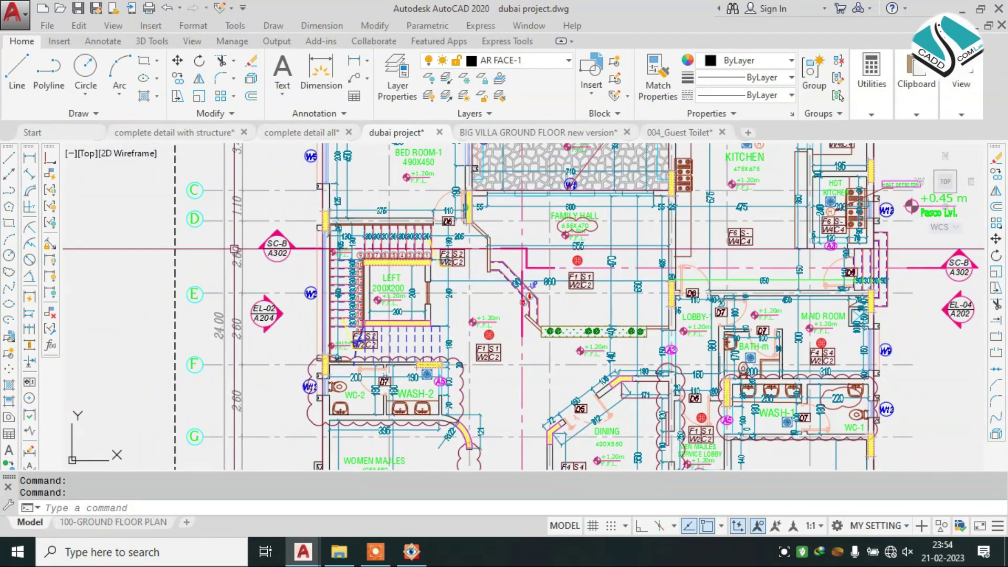
# Zoom around the dining window details and pan to the maid room's EL-04 marker.
pyautogui.scroll(4, 246, 249)
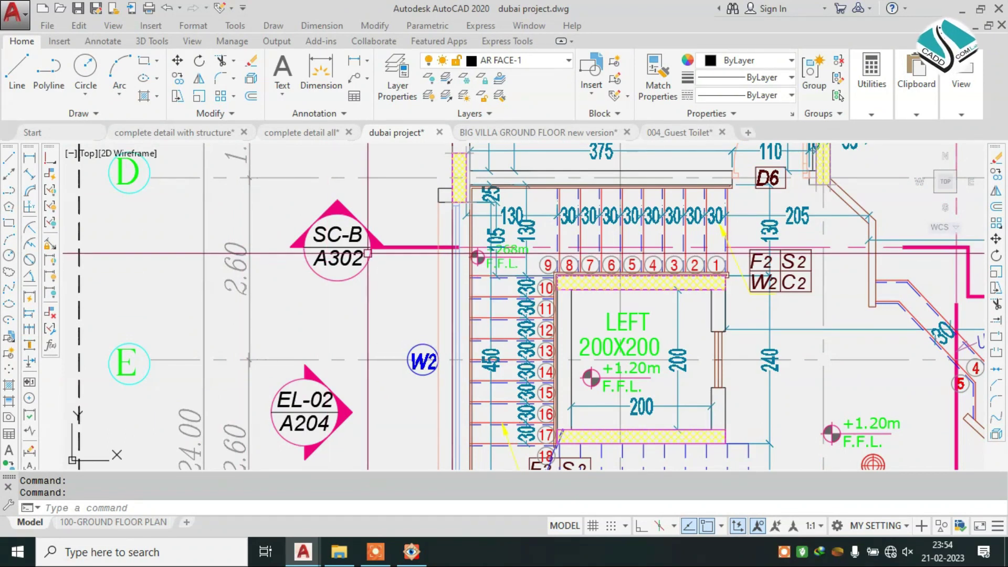
pyautogui.scroll(-2, 356, 222)
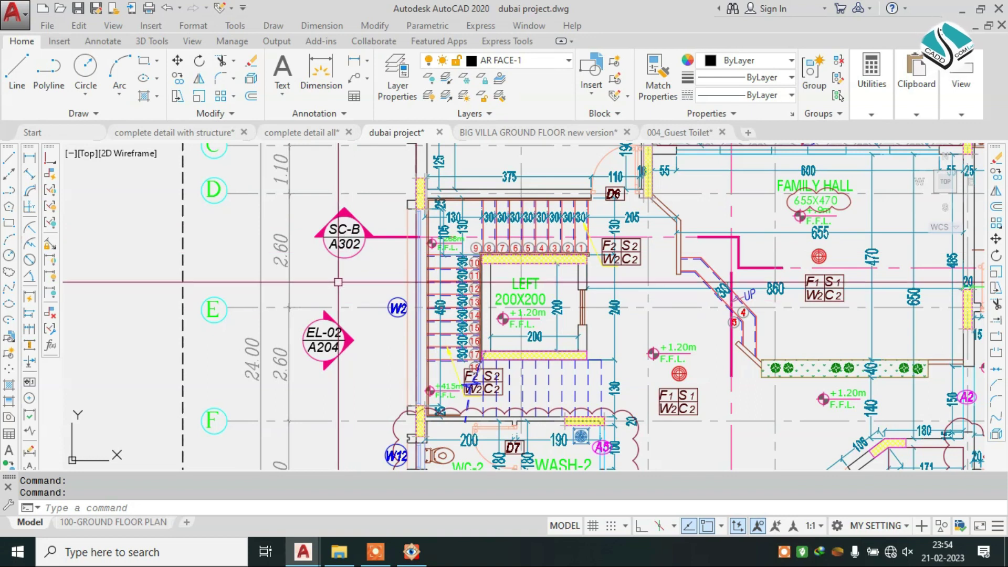
pyautogui.scroll(-2, 344, 265)
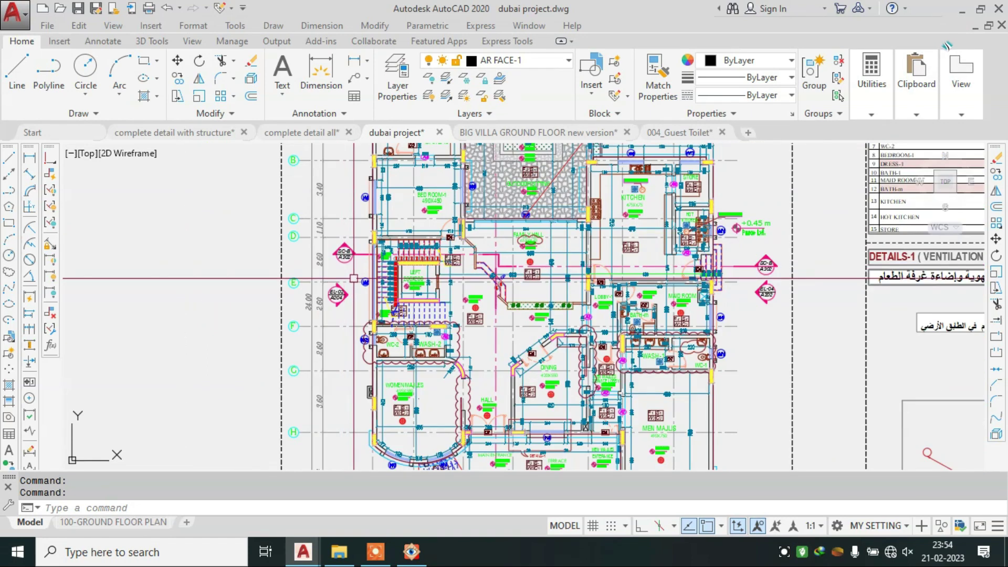
pyautogui.scroll(4, 339, 302)
pyautogui.scroll(3, 337, 314)
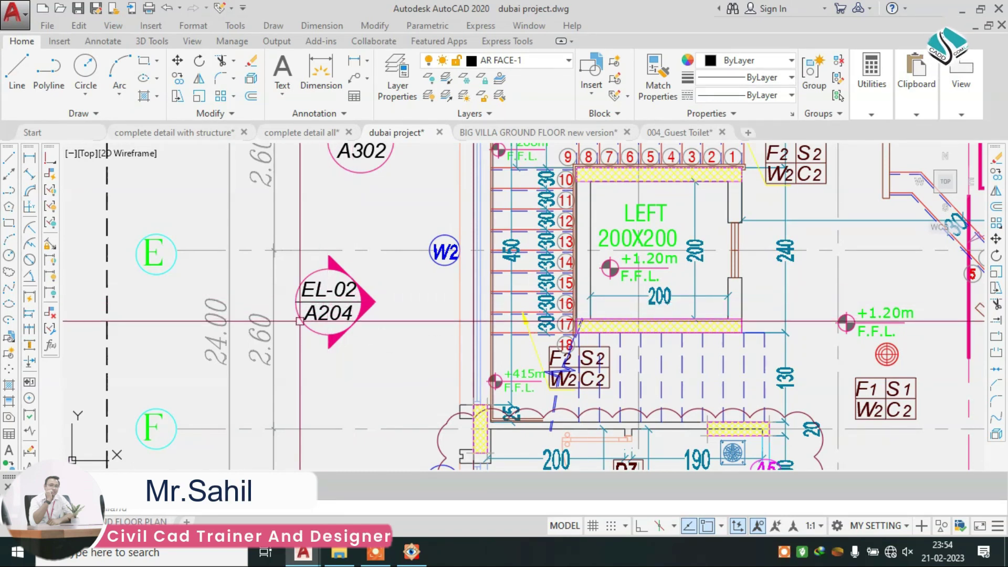
pyautogui.scroll(-2, 315, 294)
pyautogui.scroll(-2, 349, 251)
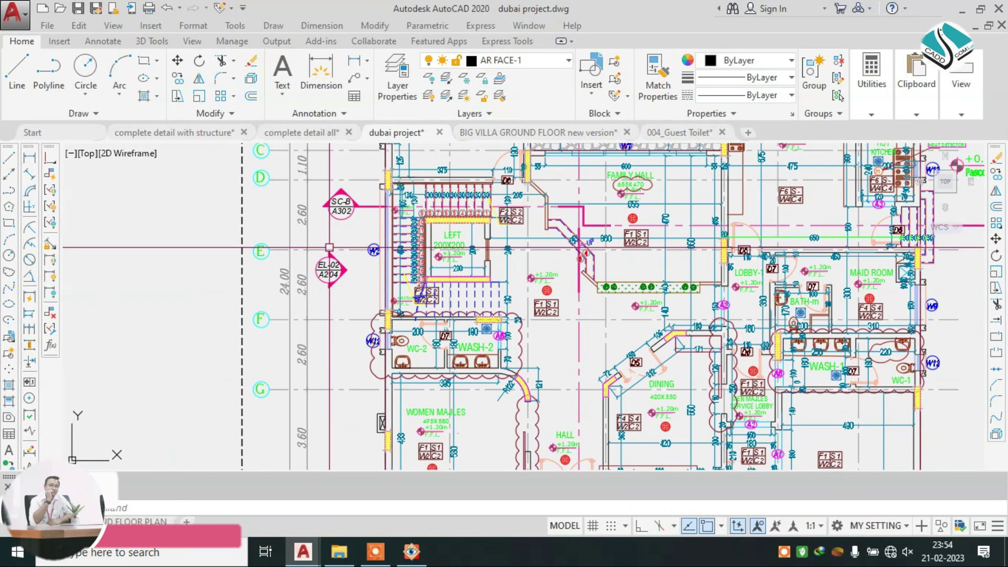
pyautogui.moveTo(913, 265); pyautogui.dragTo(761, 268, button='middle')
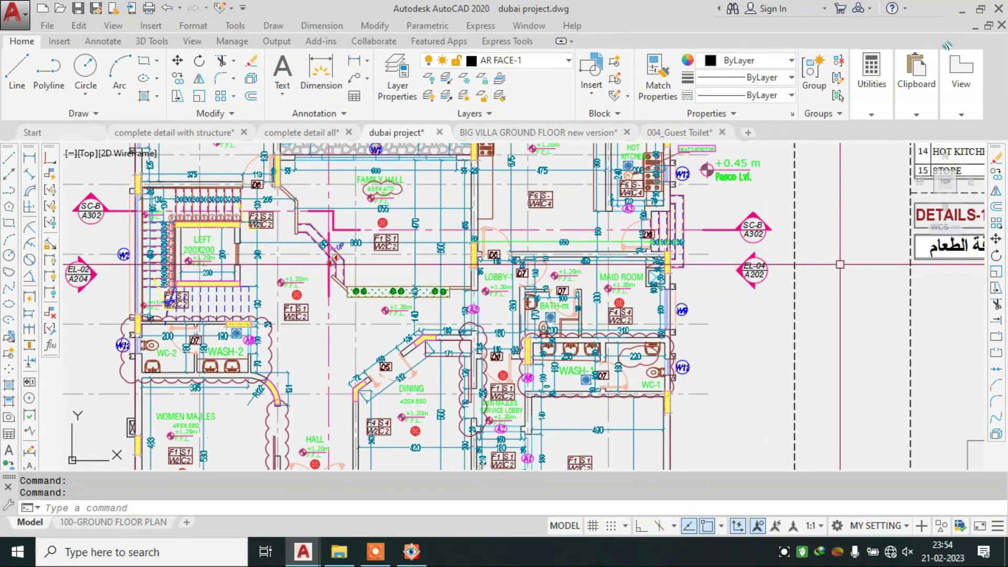
# Examine the DETAILS-2 ventilation close-up, then pan away from it.
pyautogui.scroll(4, 759, 268)
pyautogui.scroll(-3, 540, 361)
pyautogui.scroll(-2, 540, 361)
pyautogui.scroll(1, 540, 361)
pyautogui.scroll(3, 540, 361)
pyautogui.scroll(2, 525, 357)
pyautogui.scroll(2, 518, 354)
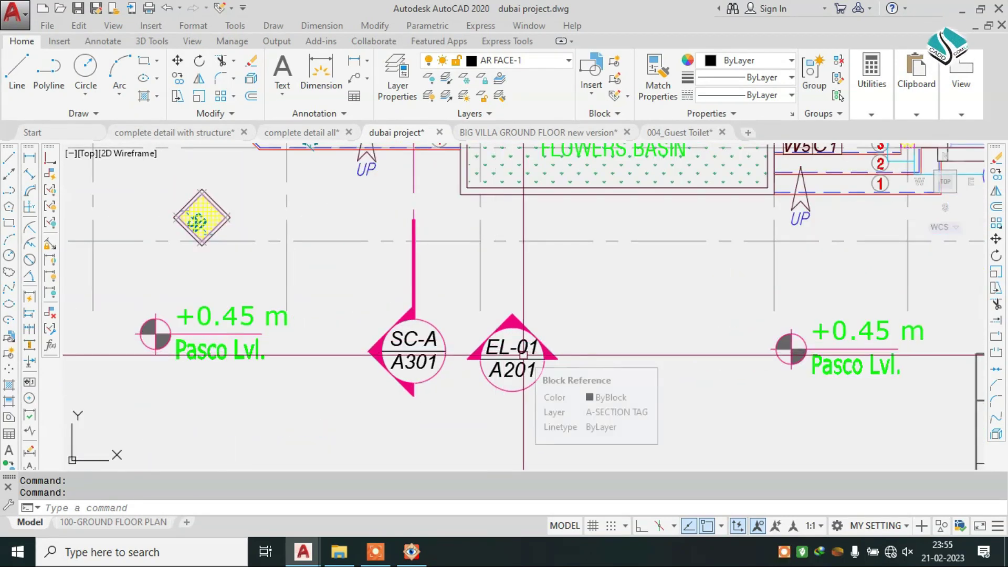
pyautogui.scroll(-4, 445, 317)
pyautogui.scroll(-3, 445, 317)
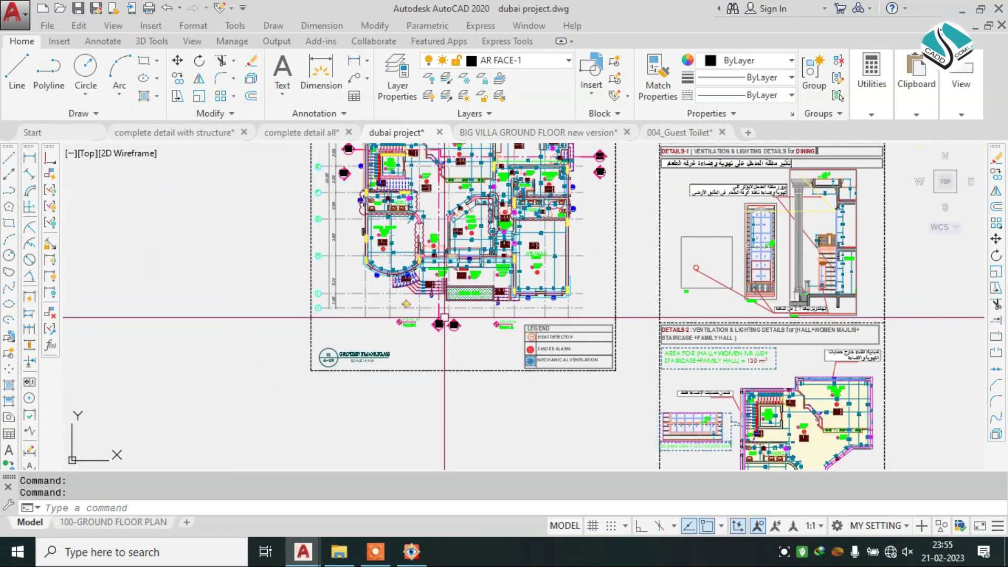
pyautogui.scroll(2, 851, 297)
pyautogui.scroll(3, 838, 281)
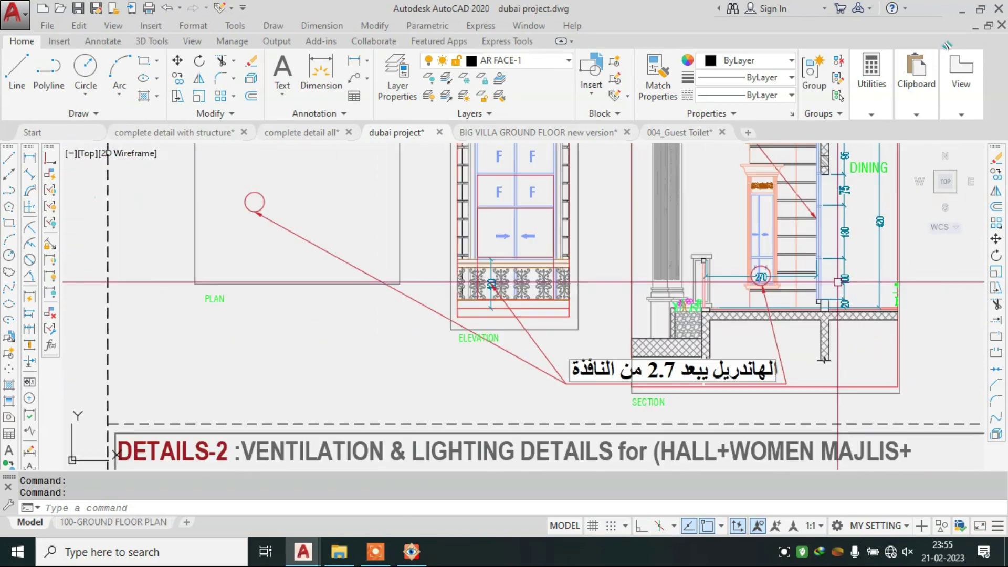
pyautogui.moveTo(669, 196)
pyautogui.mouseDown(button='middle')
pyautogui.moveTo(646, 289)
pyautogui.moveTo(463, 260)
pyautogui.mouseUp(button='middle')
# Zoom over the DETAILS-1 dining plan, elevation and section, ending on the DINING title and table.
pyautogui.scroll(-4, 614, 208)
pyautogui.scroll(-1, 614, 208)
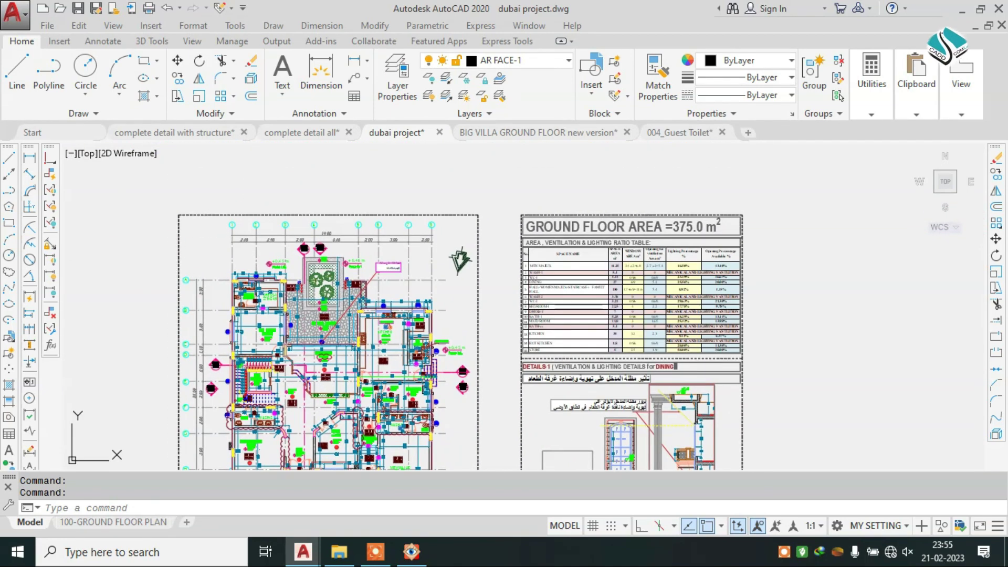
pyautogui.scroll(2, 602, 297)
pyautogui.scroll(3, 603, 297)
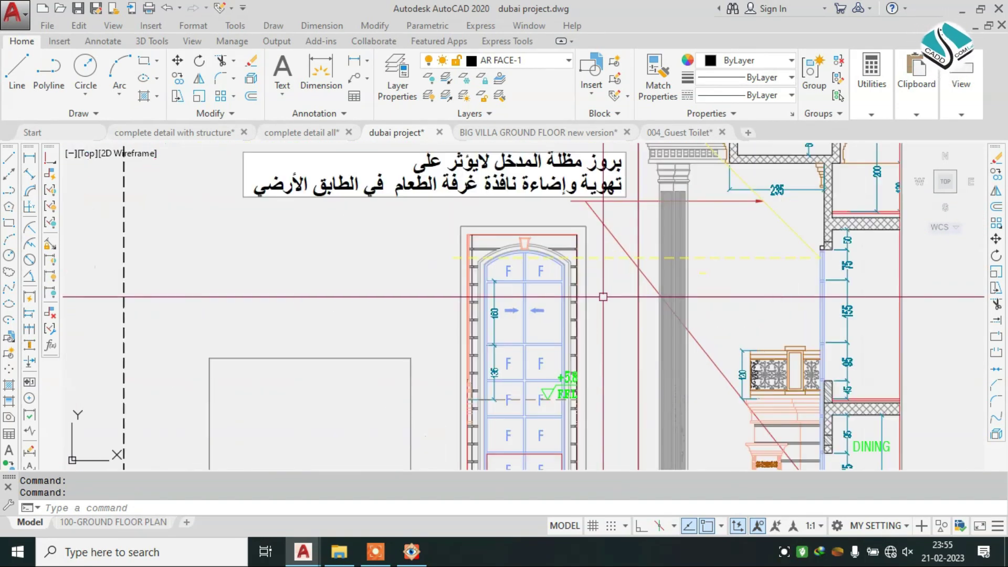
pyautogui.scroll(-3, 628, 296)
pyautogui.scroll(2, 591, 363)
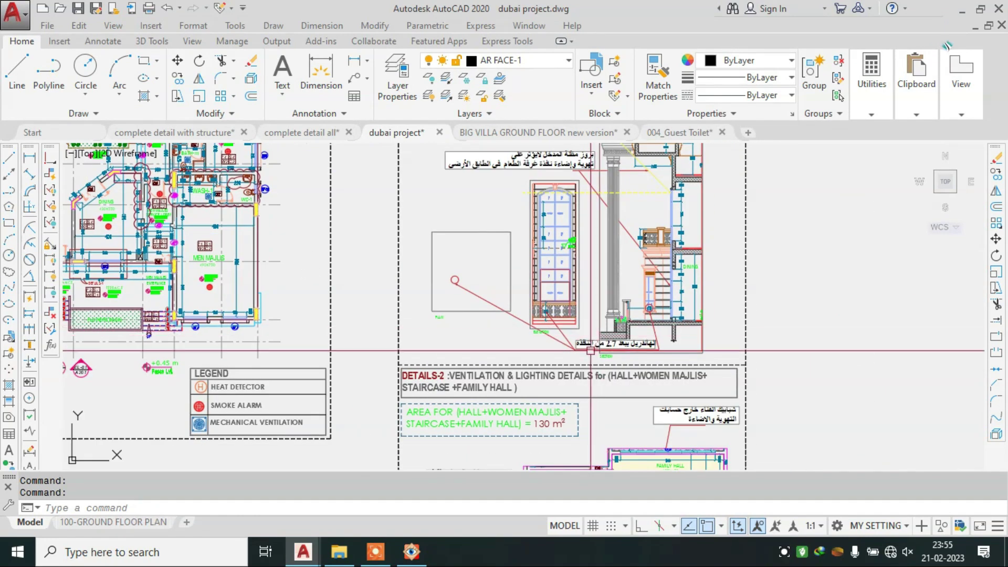
pyautogui.scroll(2, 591, 362)
pyautogui.scroll(2, 609, 352)
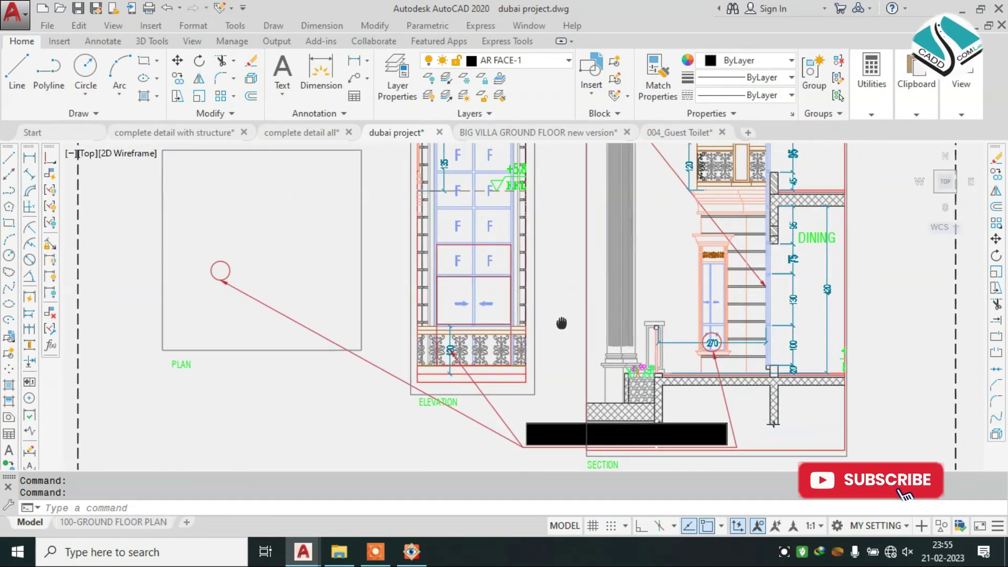
pyautogui.scroll(-2, 551, 368)
pyautogui.scroll(2, 500, 383)
pyautogui.scroll(2, 500, 383)
pyautogui.scroll(-2, 500, 383)
pyautogui.scroll(-2, 577, 263)
pyautogui.scroll(2, 677, 155)
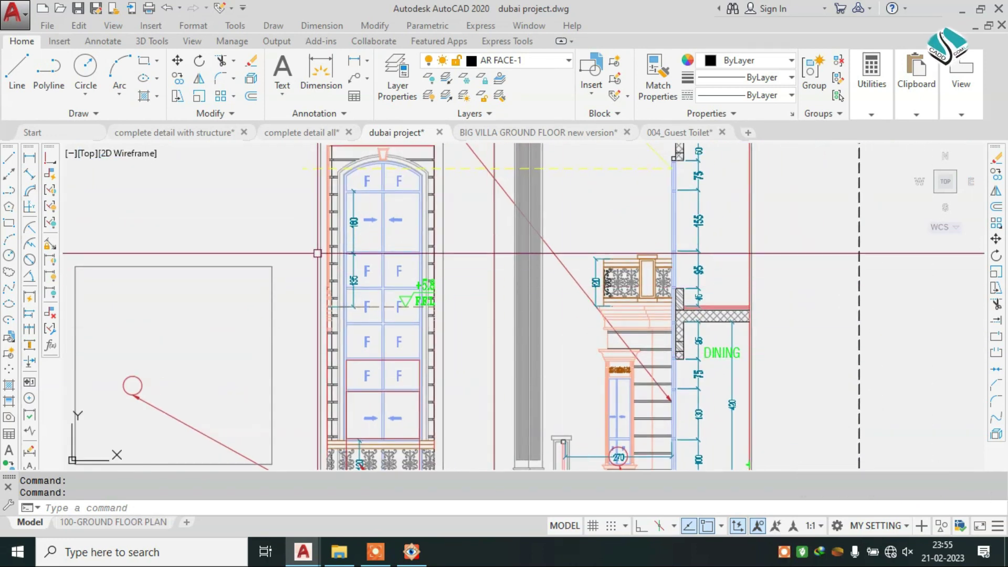
pyautogui.scroll(-2, 425, 236)
pyautogui.scroll(2, 477, 193)
pyautogui.scroll(-2, 494, 232)
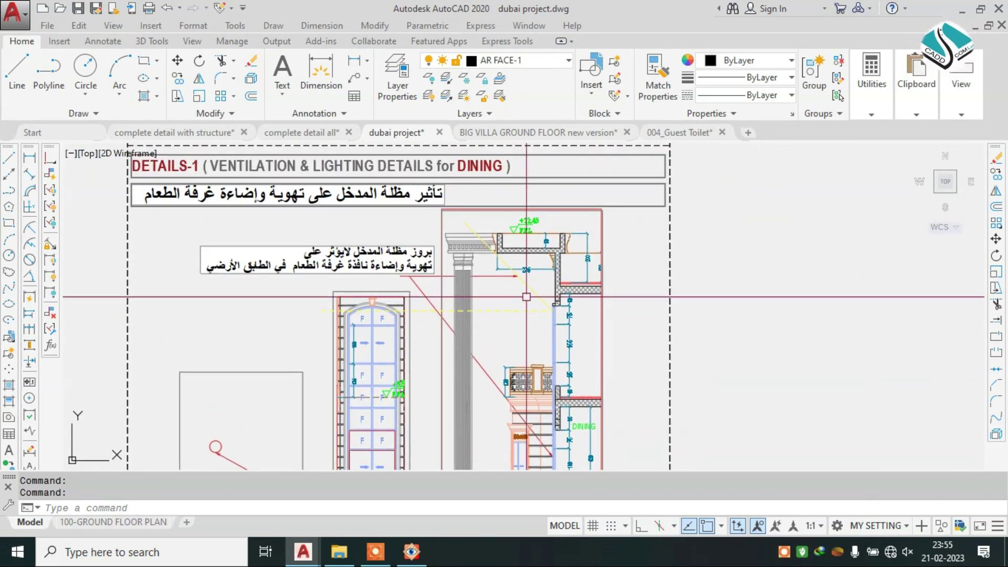
pyautogui.scroll(3, 274, 169)
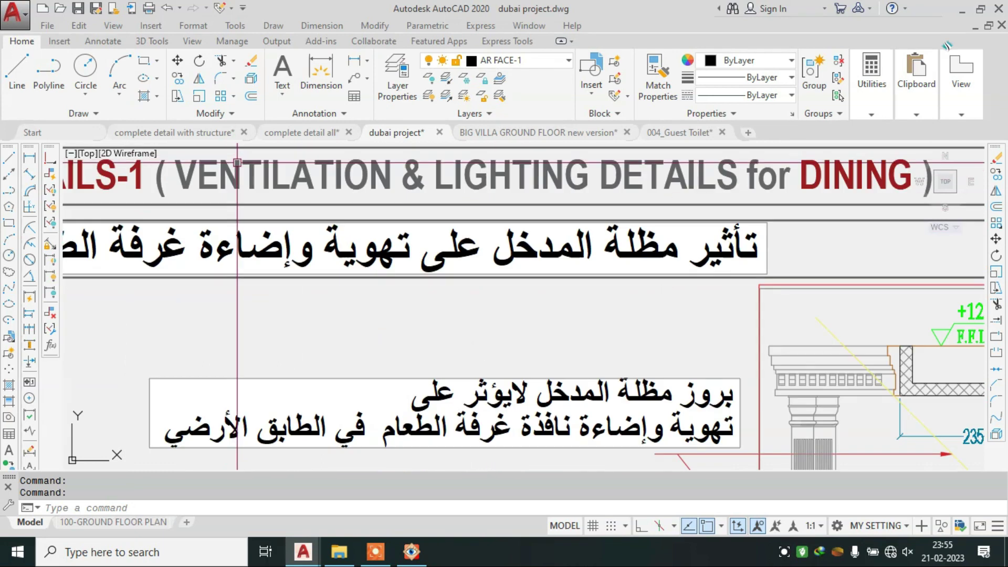
pyautogui.moveTo(274, 169); pyautogui.dragTo(279, 365, button='middle')
# Zoom in on the GROUND FLOOR AREA = 375.0 m² table and read its rows.
pyautogui.scroll(-5, 765, 363)
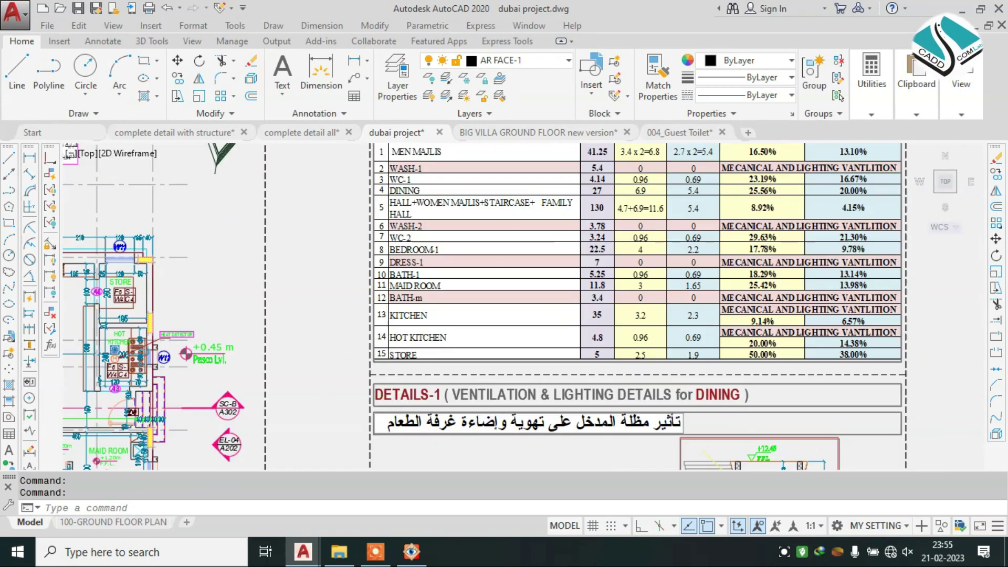
pyautogui.scroll(-1, 598, 397)
pyautogui.scroll(2, 620, 214)
pyautogui.scroll(2, 620, 214)
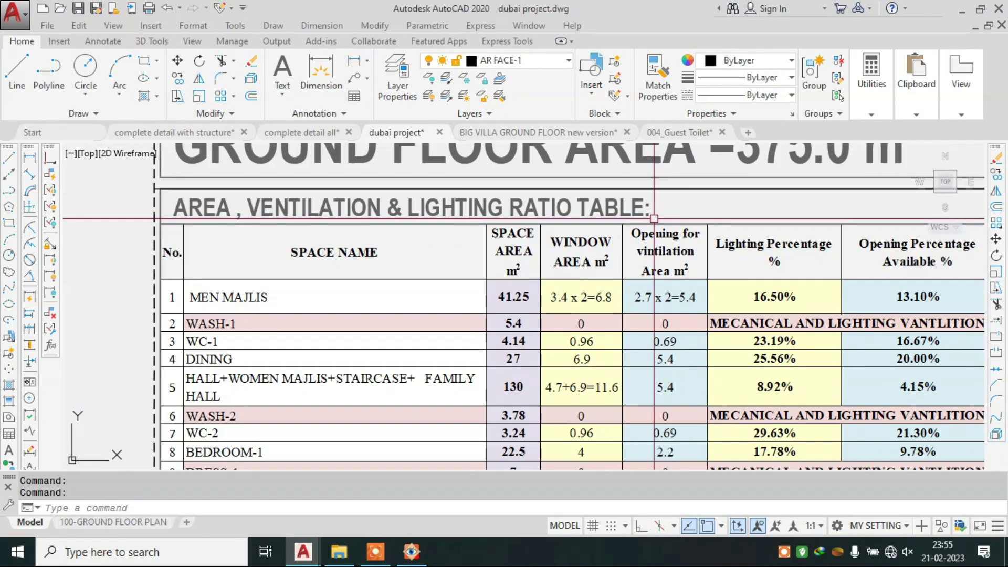
pyautogui.scroll(1, 406, 198)
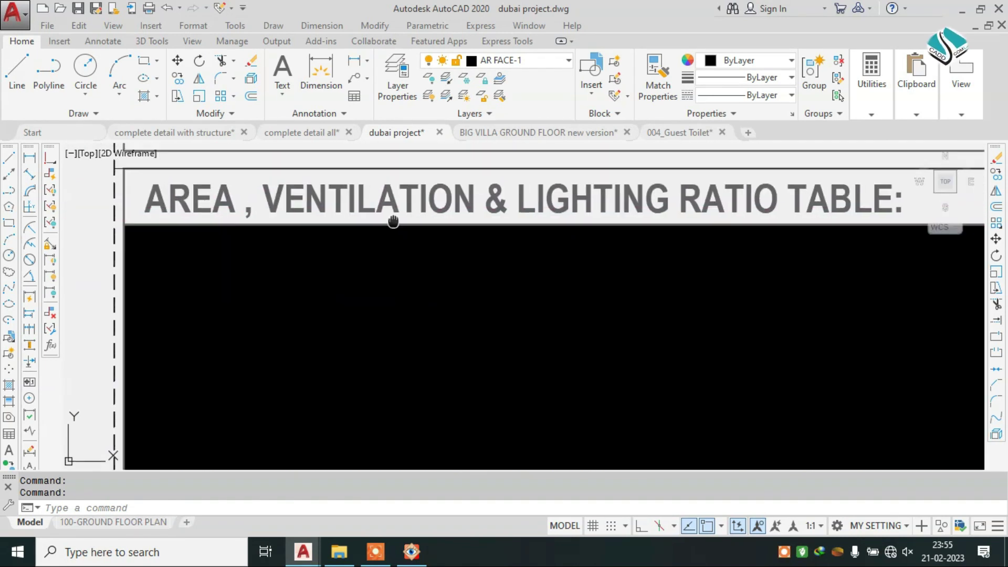
pyautogui.scroll(1, 405, 199)
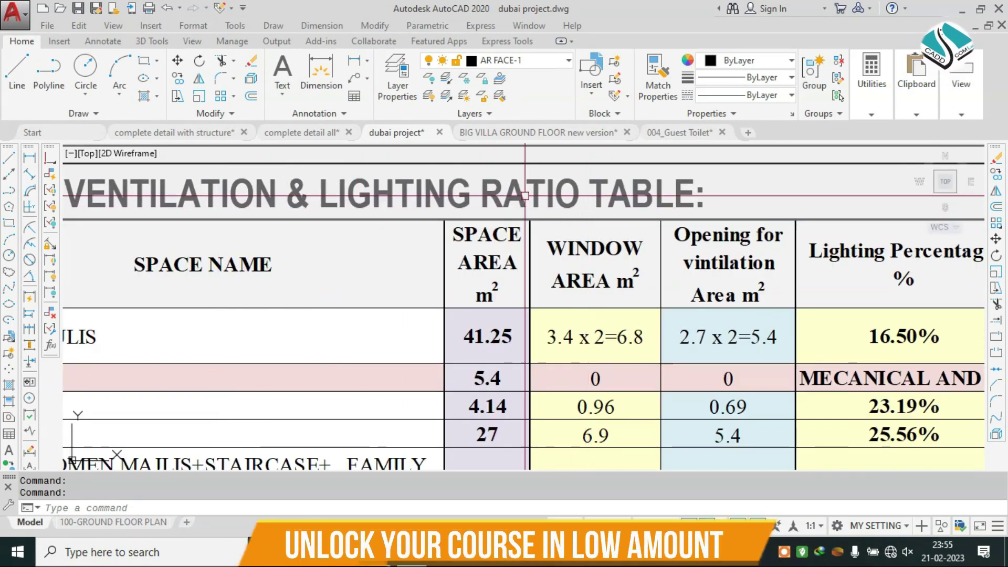
pyautogui.scroll(-2, 523, 196)
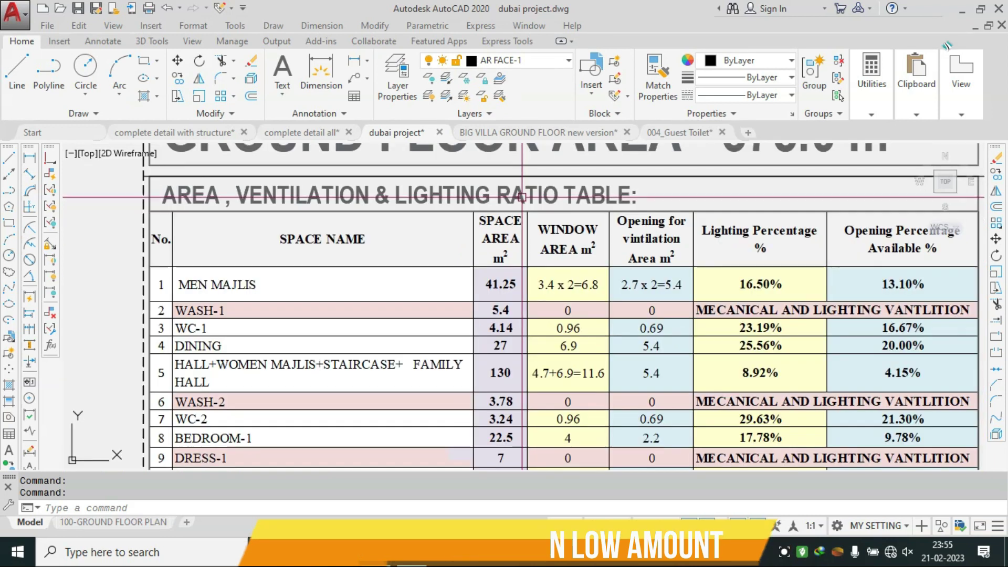
pyautogui.scroll(2, 201, 324)
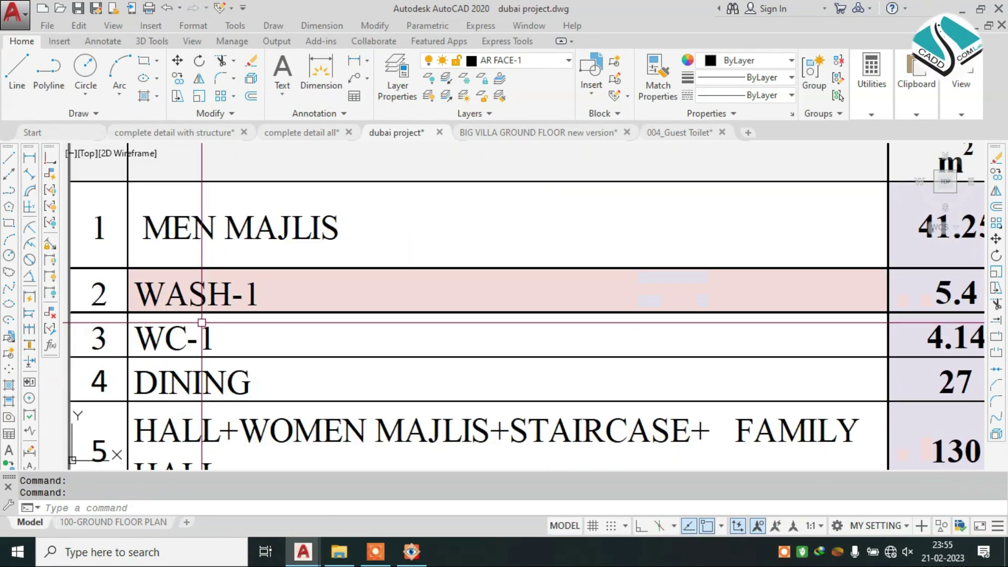
pyautogui.scroll(-3, 583, 297)
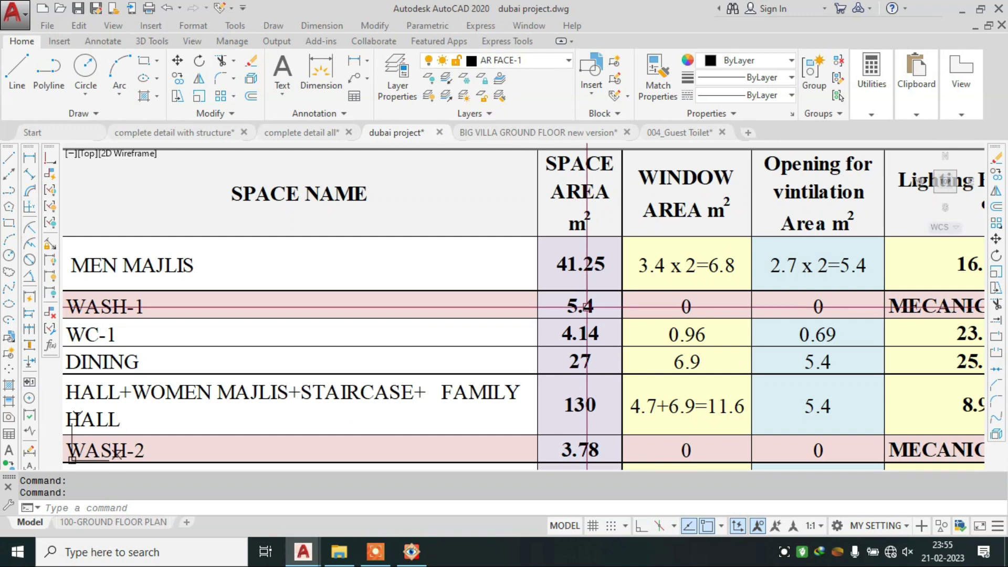
# Check the Lighting and Opening Percentage columns, then show the whole table.
pyautogui.moveTo(685, 310); pyautogui.dragTo(389, 312, button='middle')
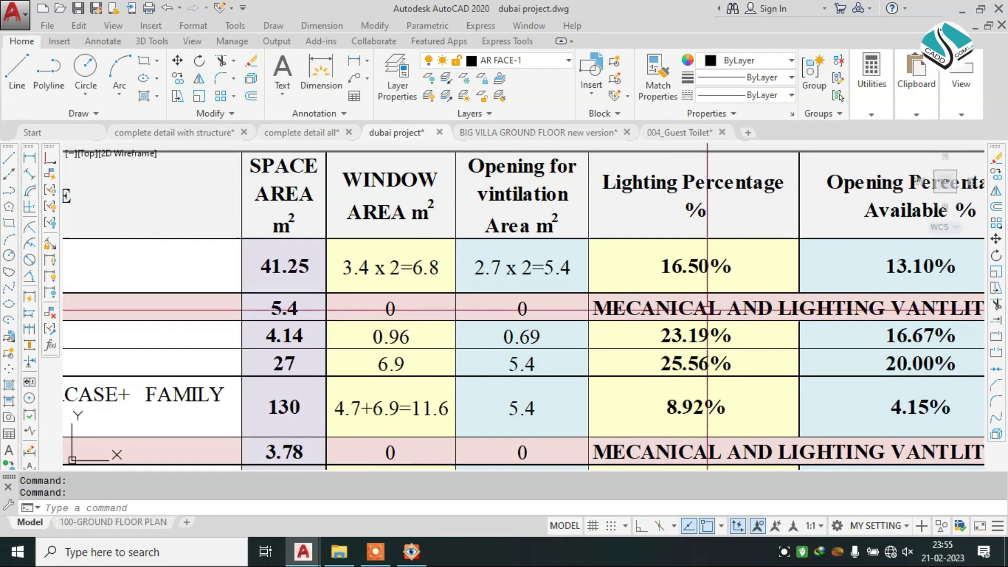
pyautogui.scroll(-5, 736, 211)
pyautogui.scroll(2, 684, 282)
pyautogui.scroll(3, 684, 283)
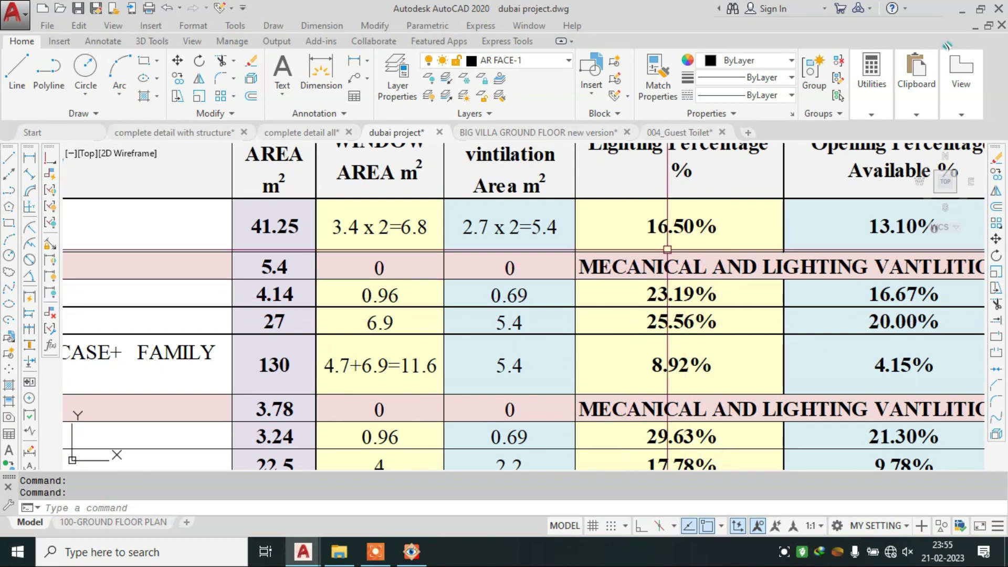
pyautogui.scroll(-4, 667, 250)
pyautogui.scroll(4, 405, 346)
pyautogui.scroll(-1, 645, 377)
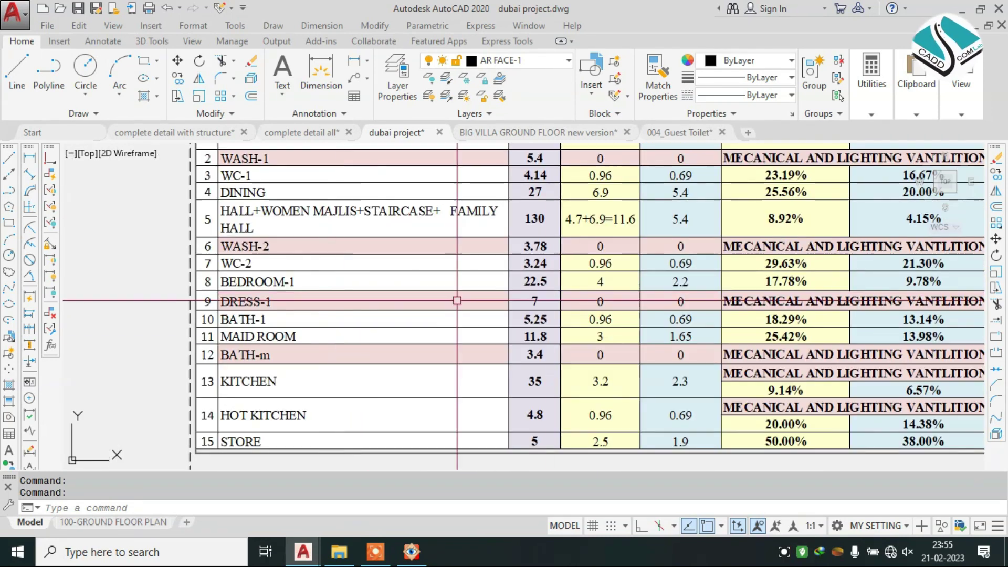
pyautogui.scroll(-3, 645, 376)
pyautogui.scroll(3, 477, 344)
pyautogui.scroll(-4, 472, 315)
pyautogui.scroll(5, 433, 284)
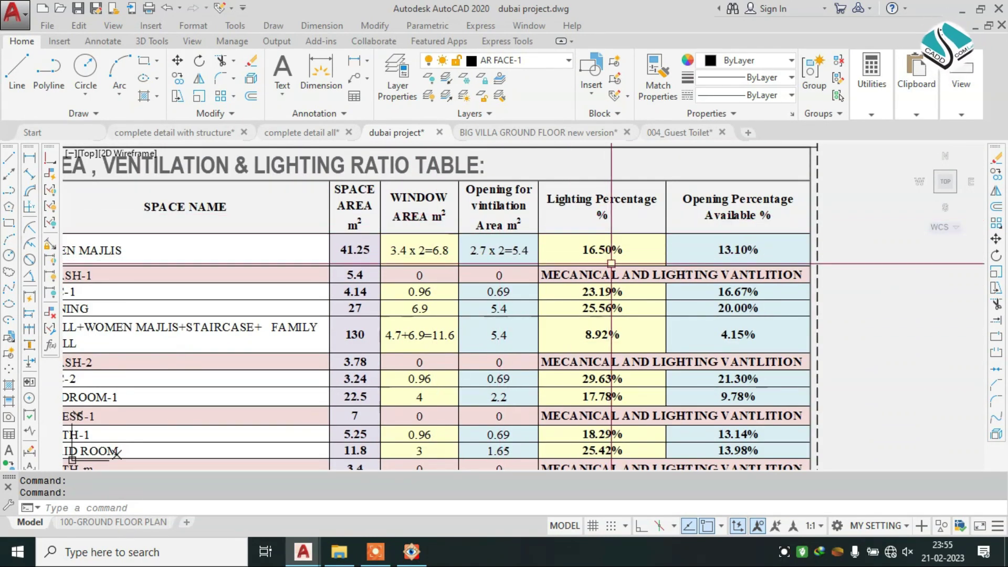
pyautogui.scroll(-3, 396, 210)
pyautogui.scroll(3, 396, 310)
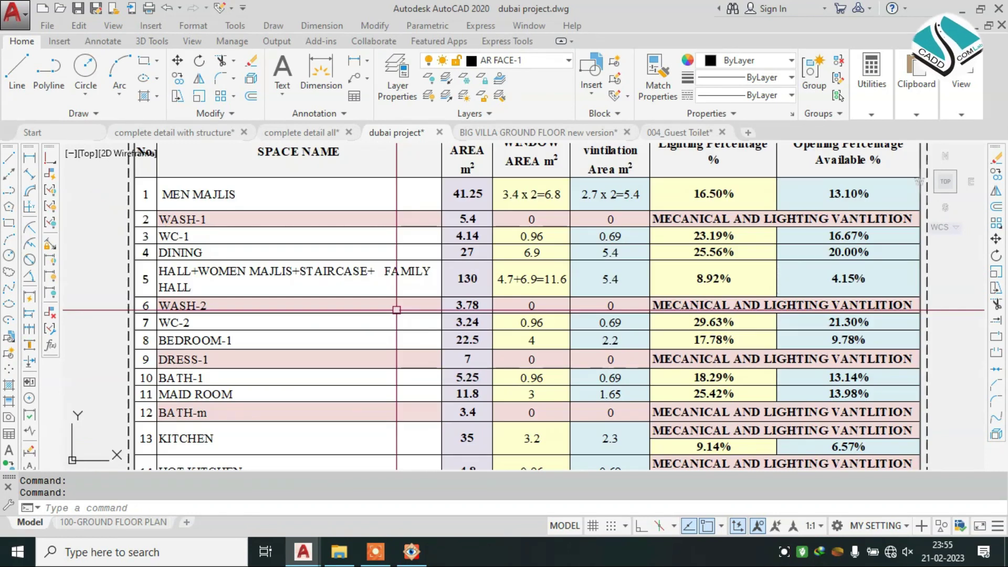
pyautogui.scroll(-3, 397, 309)
# Bring the DETAILS-1 dining section into view.
pyautogui.scroll(-2, 396, 309)
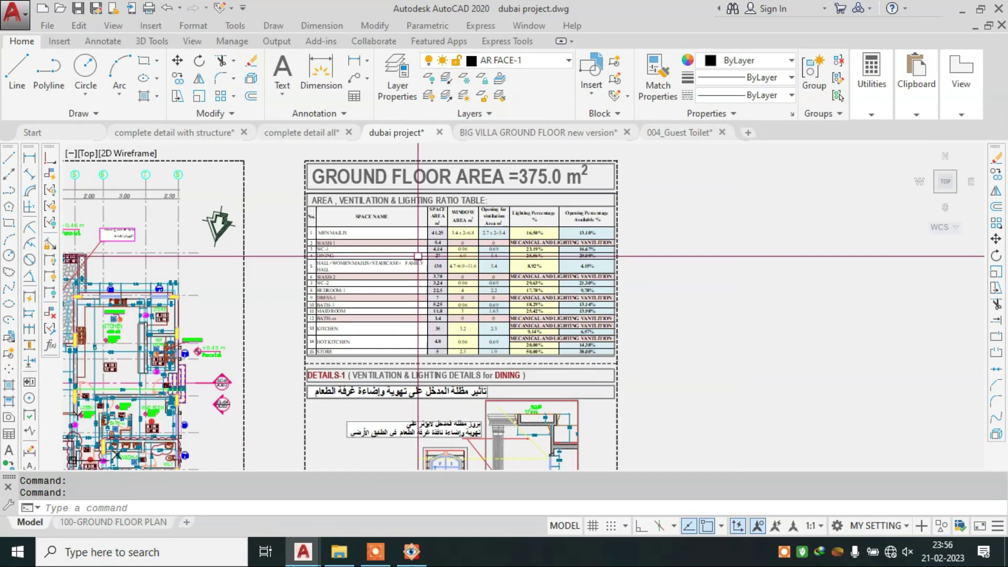
pyautogui.moveTo(488, 451); pyautogui.dragTo(488, 204, button='middle')
pyautogui.scroll(-2, 503, 263)
pyautogui.scroll(-3, 511, 221)
pyautogui.scroll(4, 512, 218)
pyautogui.scroll(4, 517, 268)
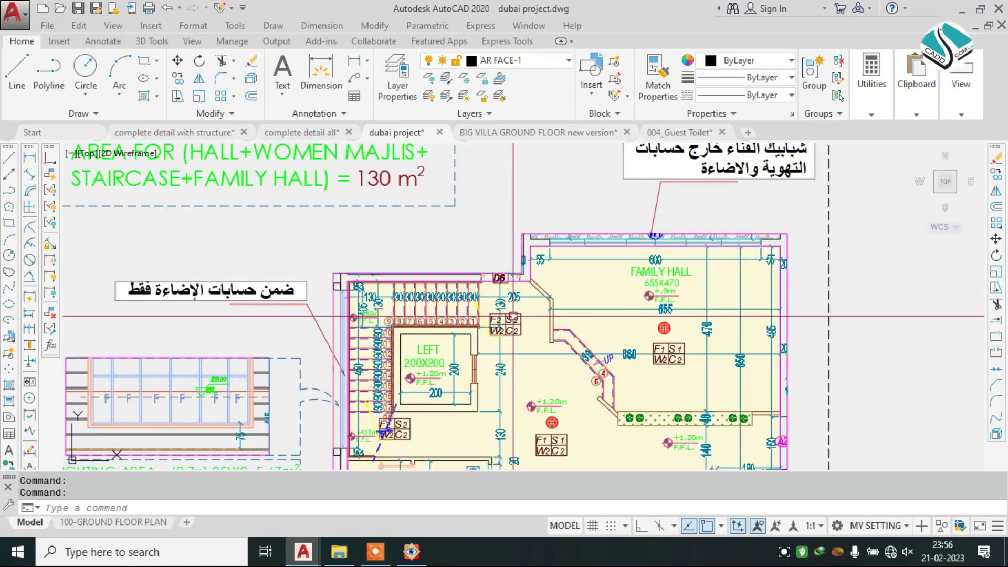
# Inspect the DETAILS-2 title and its 130 m² area and 5.67 m² lighting note.
pyautogui.moveTo(309, 254); pyautogui.dragTo(564, 434, button='middle')
pyautogui.scroll(2, 565, 408)
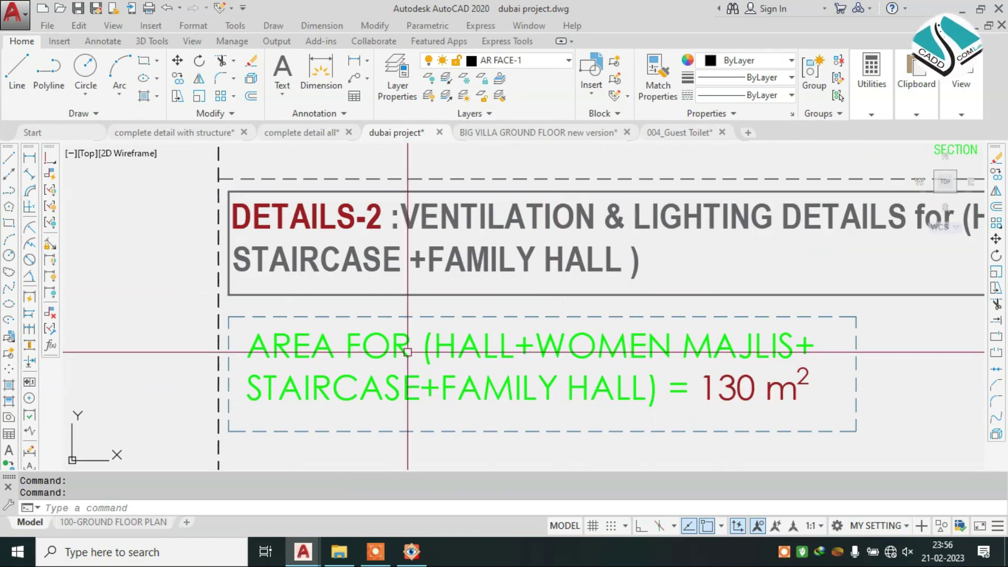
pyautogui.scroll(-2, 448, 321)
pyautogui.scroll(-2, 462, 312)
pyautogui.scroll(2, 472, 309)
pyautogui.scroll(2, 472, 309)
pyautogui.scroll(2, 428, 307)
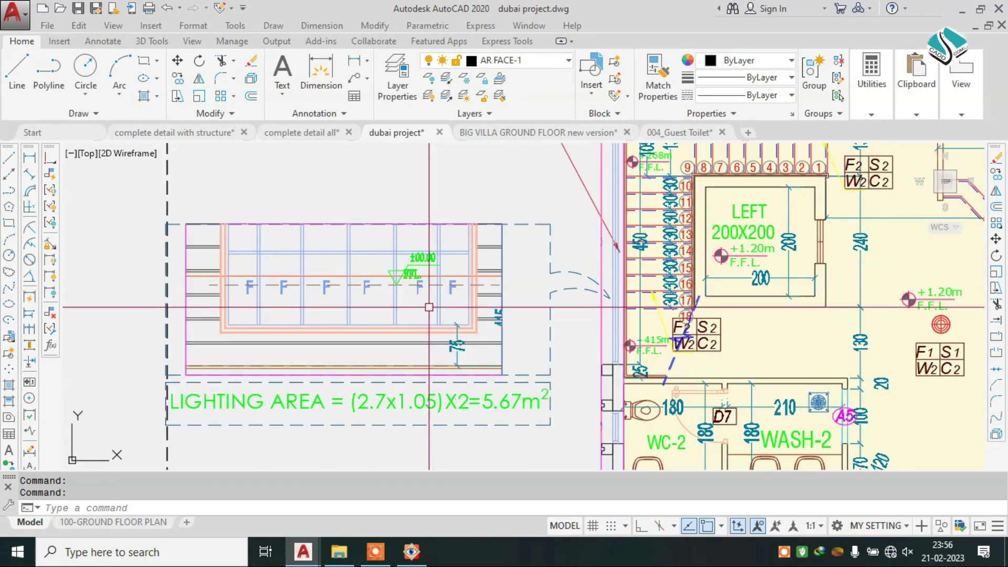
pyautogui.scroll(-2, 263, 374)
# View the family hall floor plan, then move to the upper-floor bedroom plan.
pyautogui.moveTo(764, 293); pyautogui.dragTo(436, 291, button='middle')
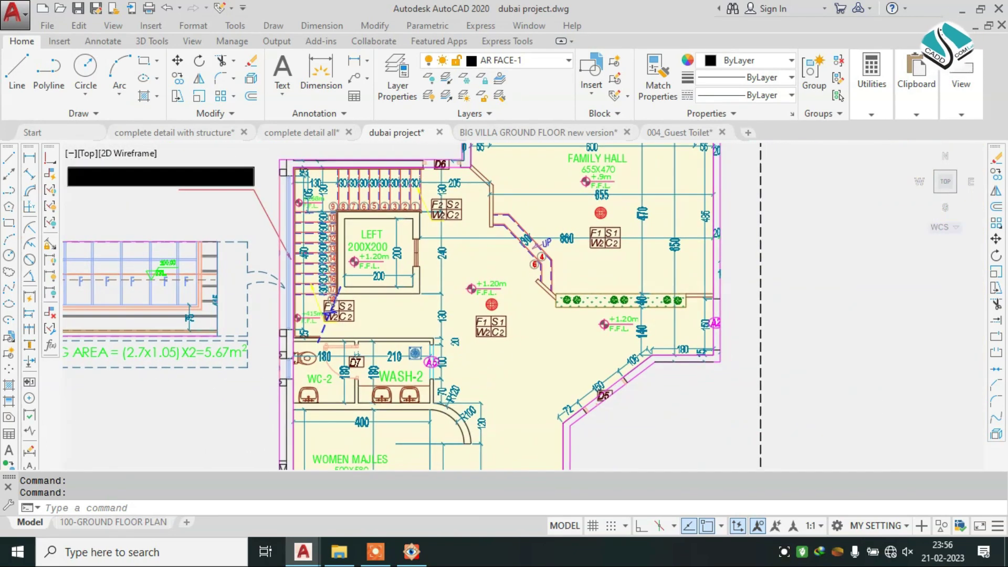
pyautogui.scroll(-3, 437, 291)
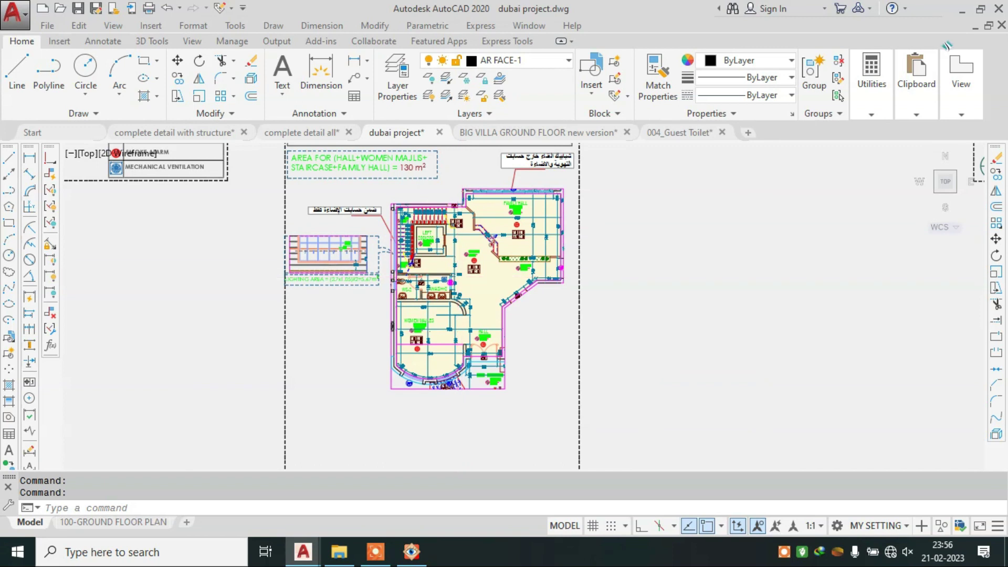
pyautogui.scroll(-3, 436, 290)
pyautogui.moveTo(467, 221); pyautogui.dragTo(468, 357, button='middle')
pyautogui.scroll(2, 467, 215)
# Check bedroom-2's SD1 (1.9 m²) and W1 (1.2 m²) lighting details.
pyautogui.scroll(2, 468, 216)
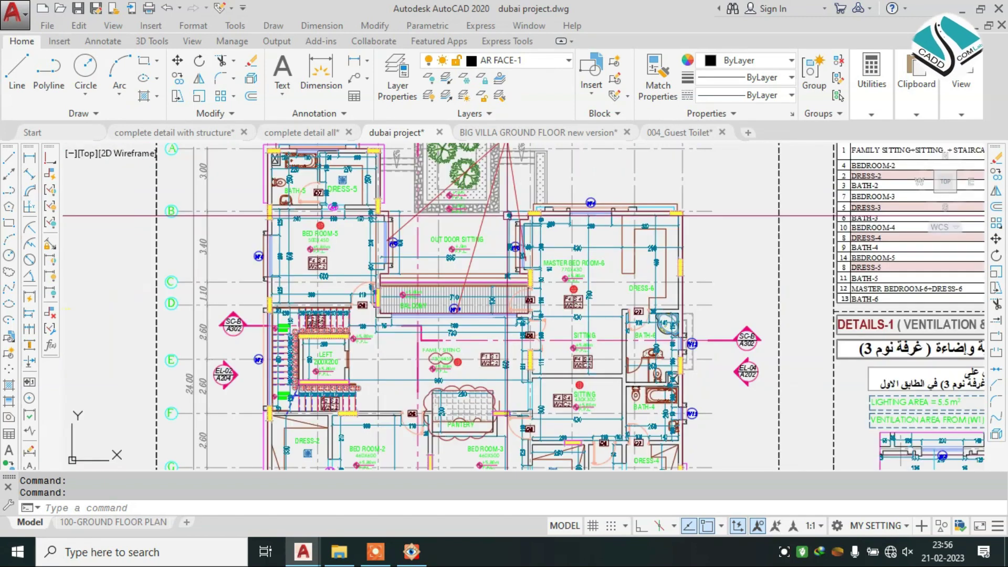
pyautogui.scroll(2, 454, 216)
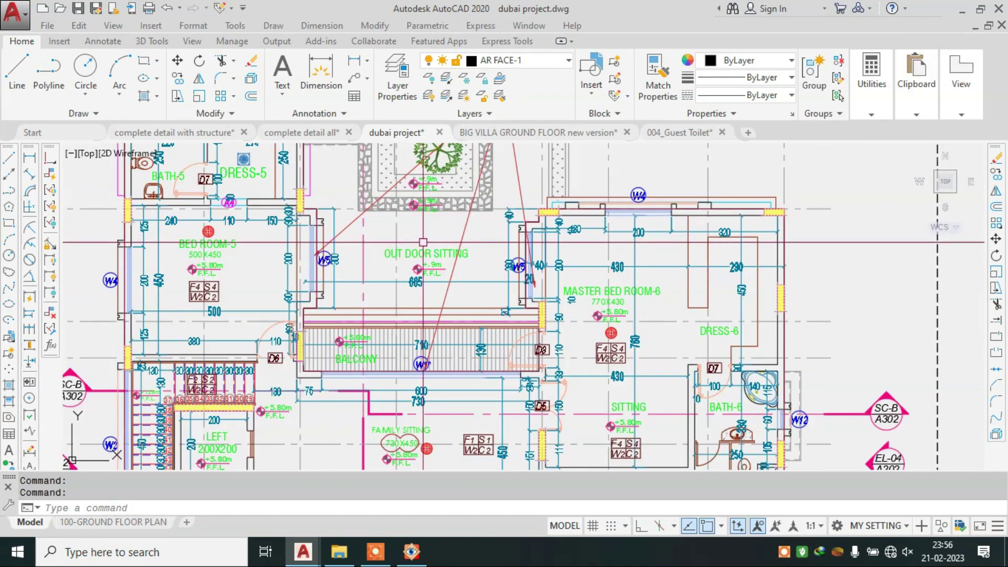
pyautogui.scroll(-2, 392, 267)
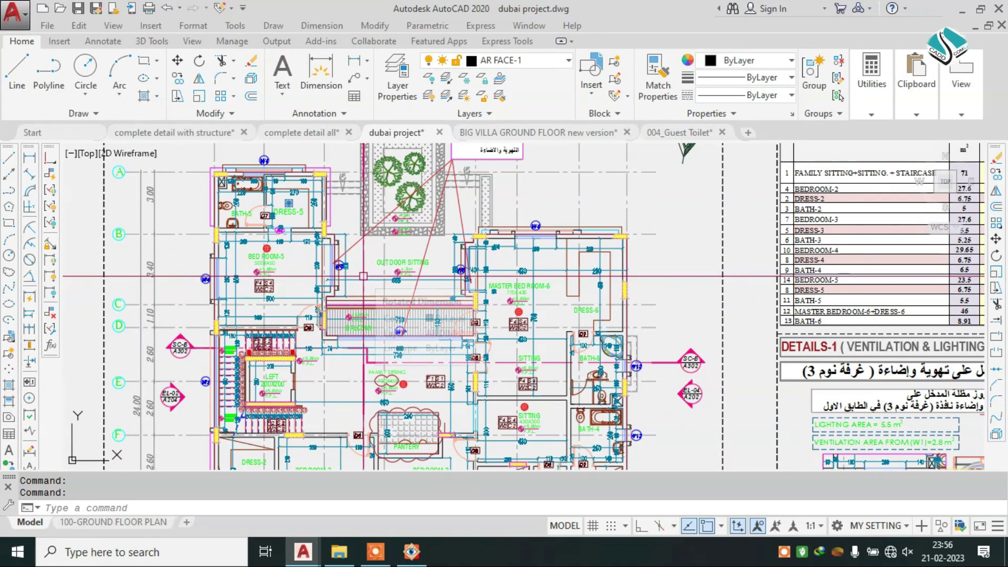
pyautogui.scroll(-1, 364, 276)
pyautogui.scroll(2, 533, 240)
pyautogui.scroll(2, 532, 240)
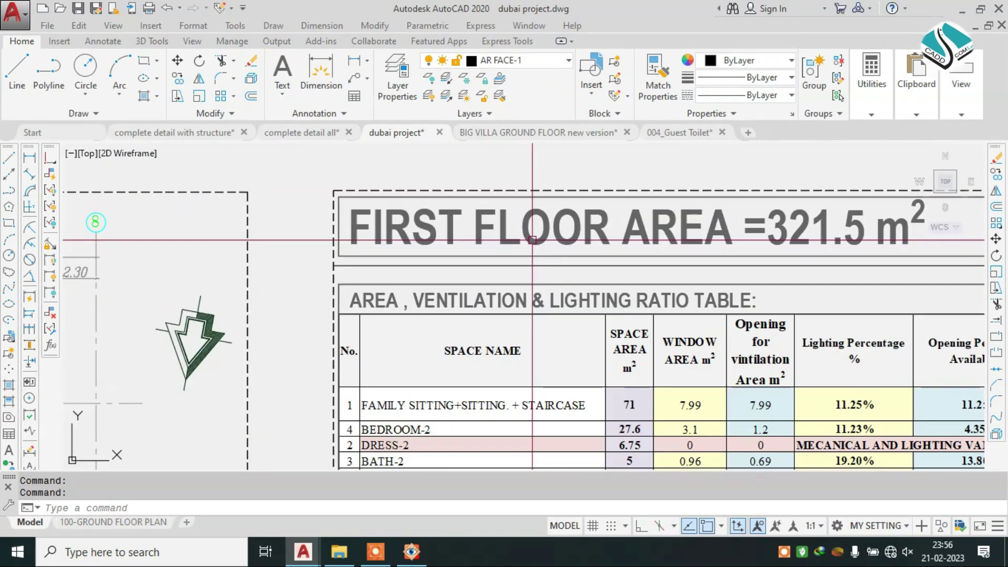
pyautogui.scroll(-2, 644, 219)
pyautogui.scroll(-2, 630, 226)
pyautogui.scroll(2, 602, 270)
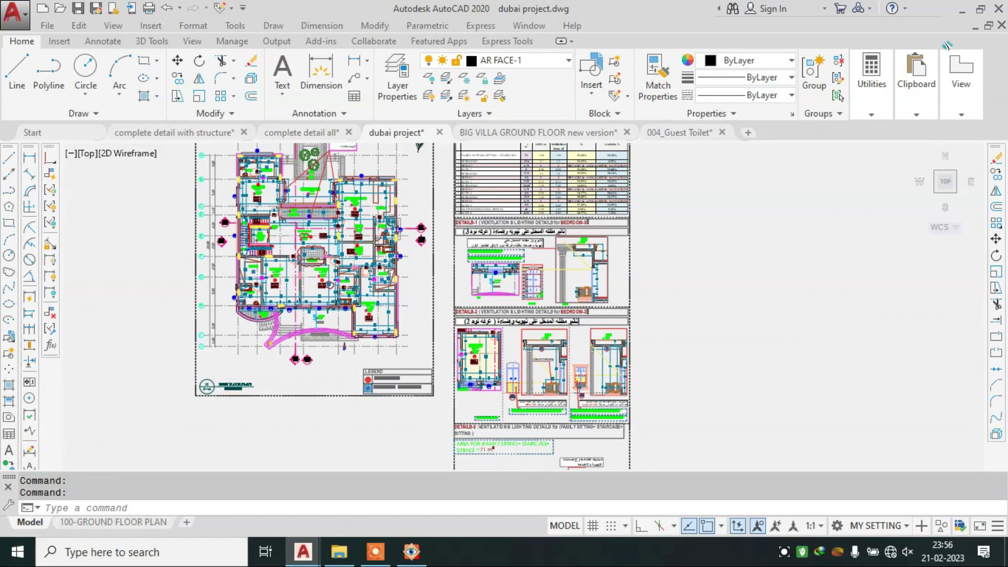
pyautogui.scroll(2, 601, 271)
pyautogui.scroll(-3, 517, 246)
pyautogui.scroll(2, 504, 262)
pyautogui.scroll(2, 483, 304)
pyautogui.scroll(2, 473, 320)
# Zoom out from the DETAILS-3 sheets to the roof plan and two villa elevations.
pyautogui.scroll(-1, 402, 370)
pyautogui.scroll(1, 406, 372)
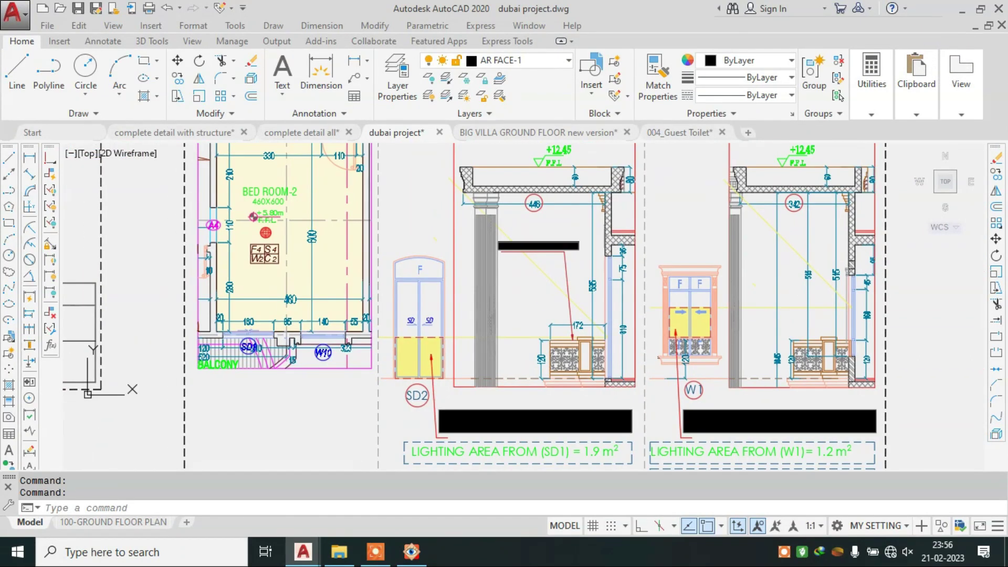
pyautogui.scroll(-1, 415, 373)
pyautogui.scroll(1, 424, 377)
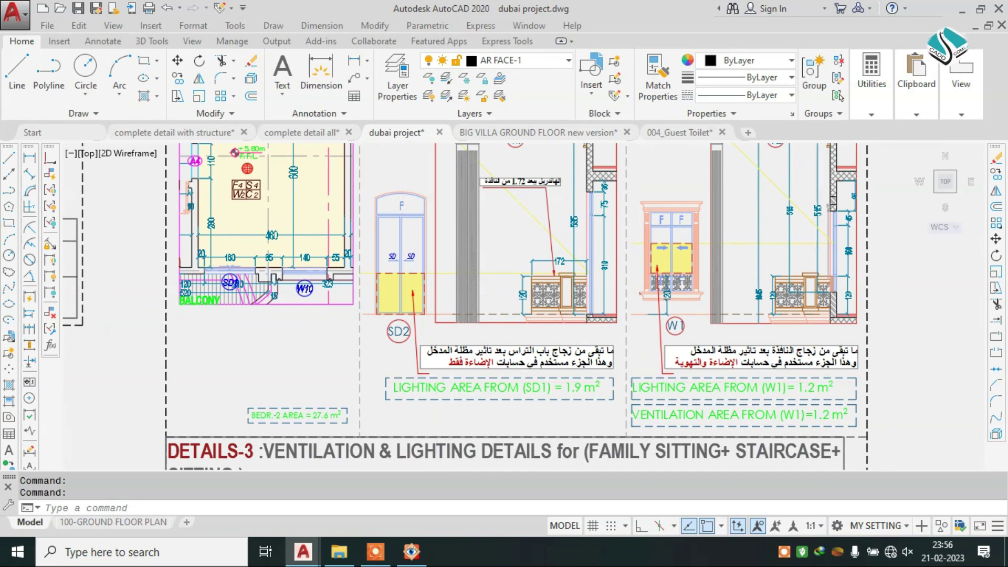
pyautogui.scroll(-3, 566, 266)
pyautogui.scroll(3, 565, 286)
pyautogui.scroll(1, 561, 287)
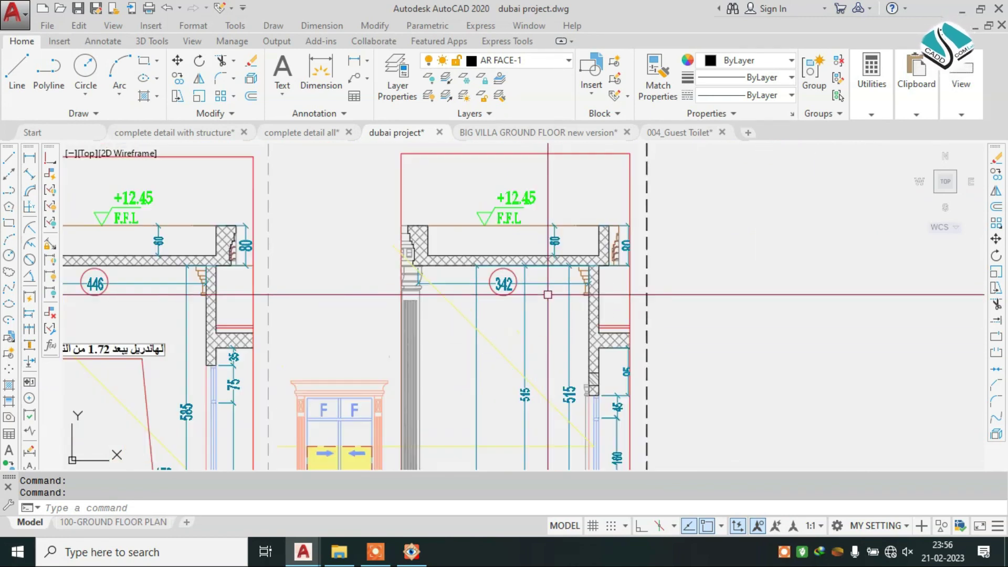
pyautogui.scroll(-4, 534, 287)
pyautogui.scroll(-2, 534, 287)
pyautogui.scroll(1, 746, 230)
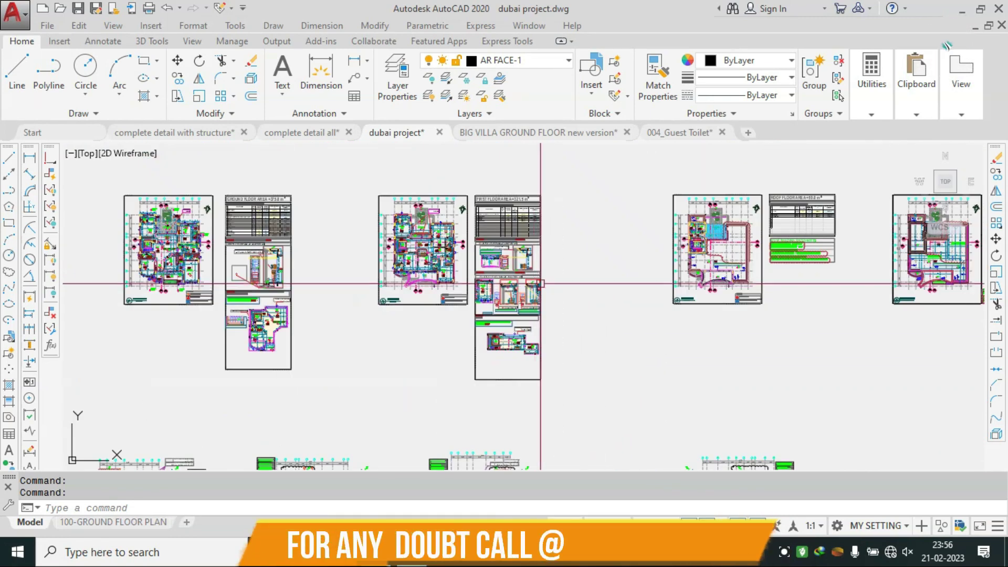
pyautogui.scroll(2, 745, 230)
pyautogui.scroll(3, 745, 230)
pyautogui.scroll(2, 745, 229)
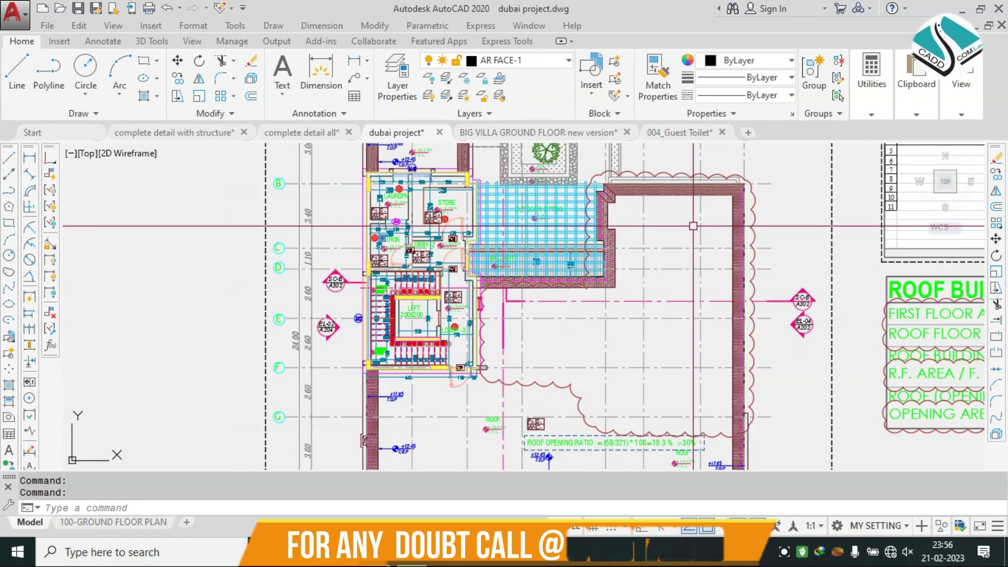
pyautogui.scroll(-3, 693, 226)
pyautogui.scroll(-2, 443, 227)
# Bring the elevation row into view and center Elevation-1 (Front Side).
pyautogui.moveTo(315, 252)
pyautogui.mouseDown(button='middle')
pyautogui.moveTo(379, 277)
pyautogui.moveTo(393, 146)
pyautogui.mouseUp(button='middle')
pyautogui.scroll(3, 190, 350)
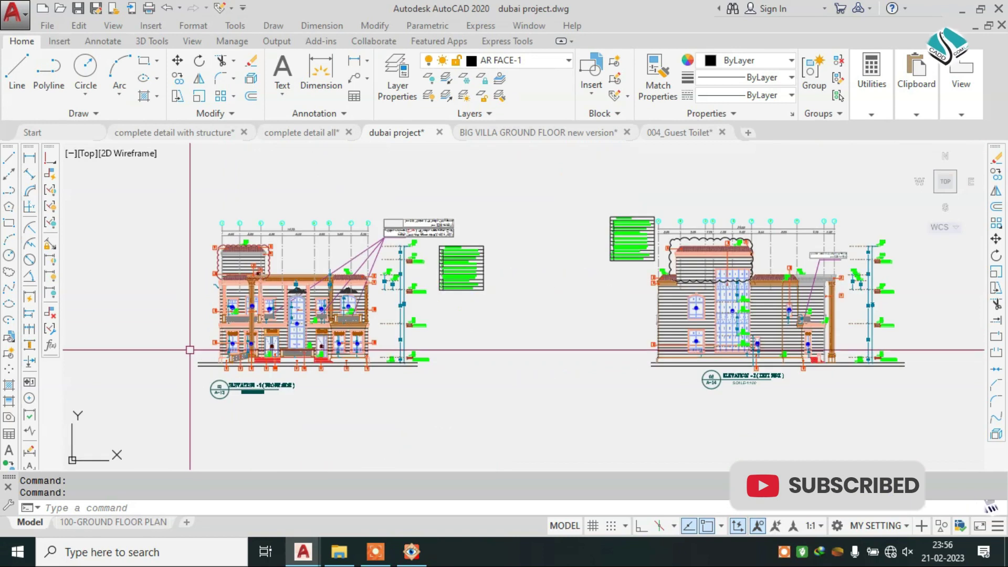
pyautogui.scroll(4, 236, 323)
pyautogui.moveTo(301, 286)
pyautogui.mouseDown(button='middle')
pyautogui.moveTo(232, 391)
pyautogui.moveTo(253, 467)
pyautogui.mouseUp(button='middle')
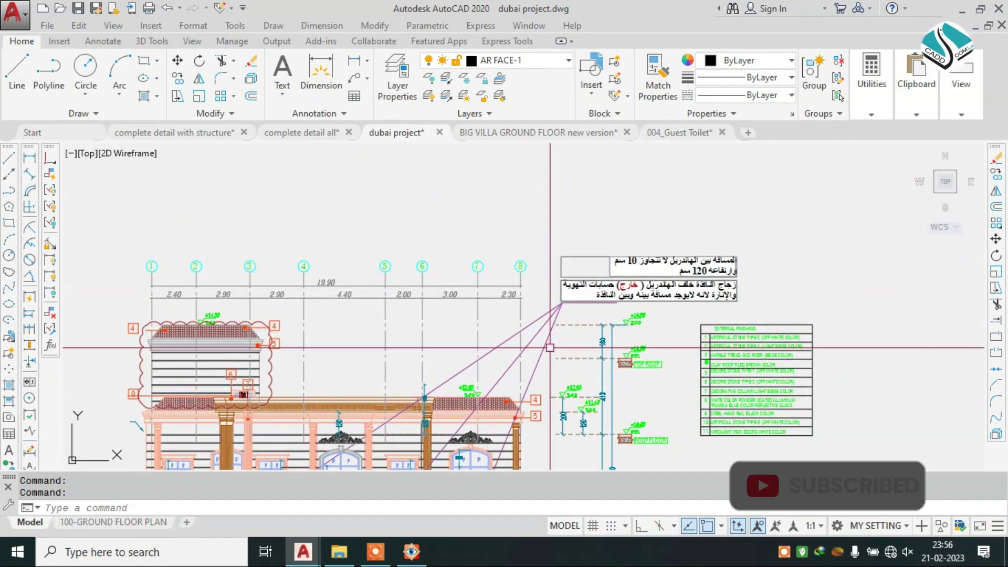
pyautogui.moveTo(532, 409); pyautogui.dragTo(694, 218, button='middle')
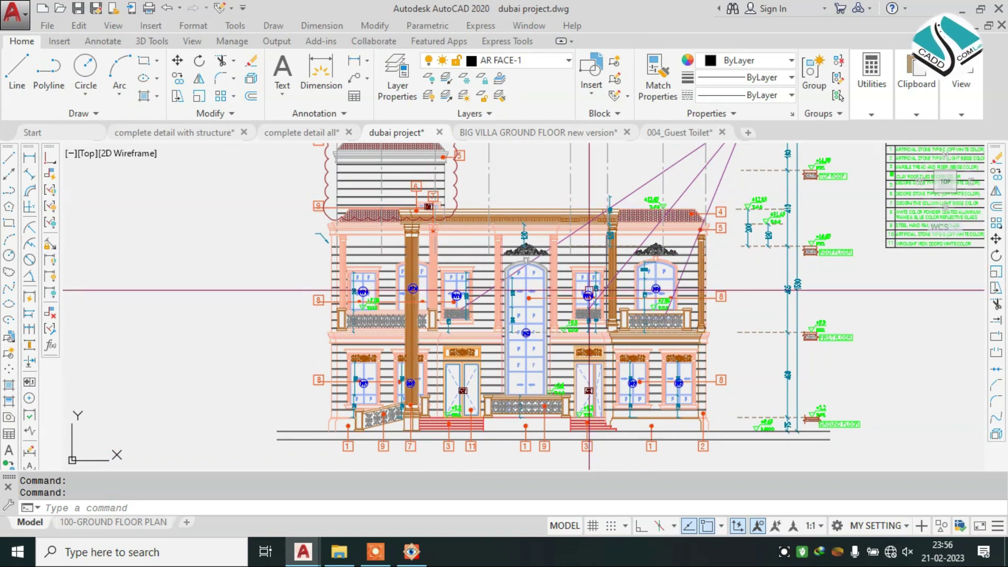
# Zoom in on the front elevation's W10, W3 and W4 window tags.
pyautogui.scroll(3, 428, 251)
pyautogui.scroll(3, 428, 251)
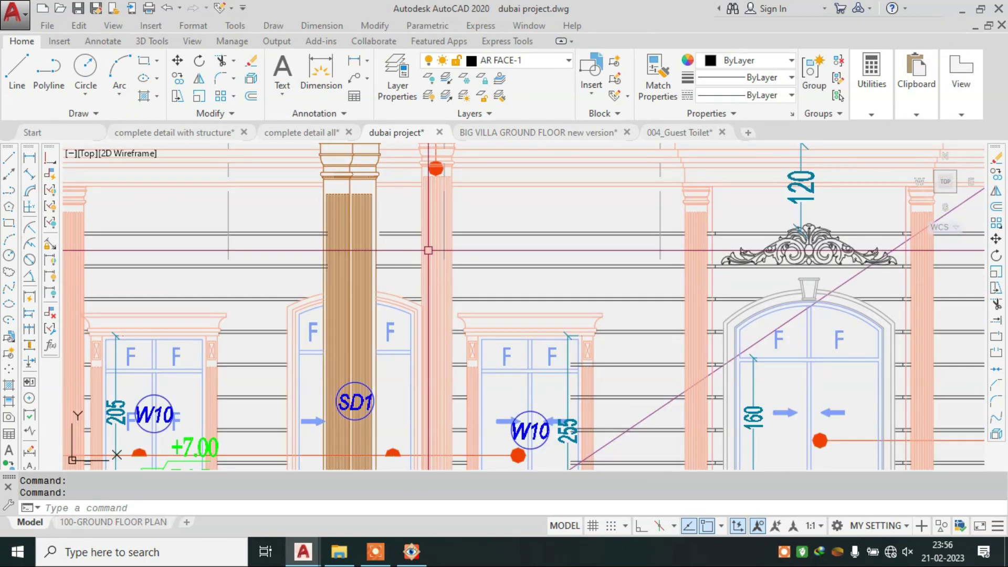
pyautogui.scroll(-3, 427, 248)
pyautogui.scroll(3, 394, 209)
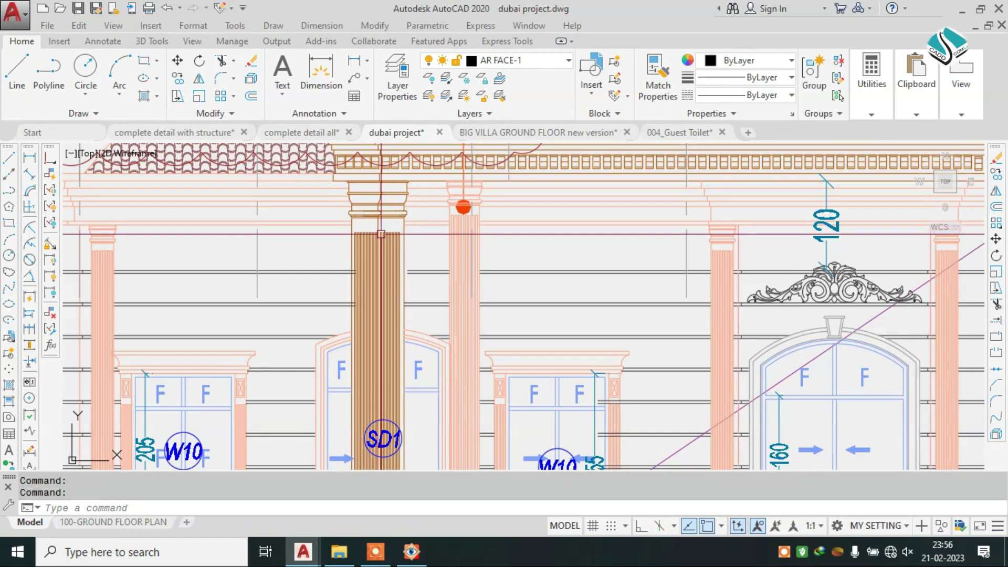
pyautogui.scroll(-3, 367, 209)
pyautogui.scroll(2, 368, 210)
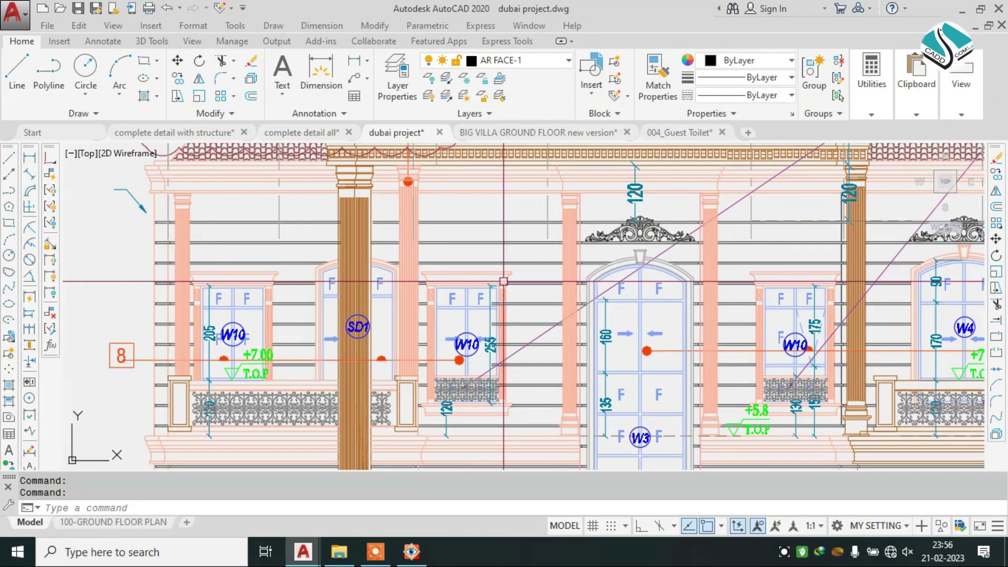
pyautogui.scroll(-3, 503, 281)
pyautogui.scroll(1, 512, 255)
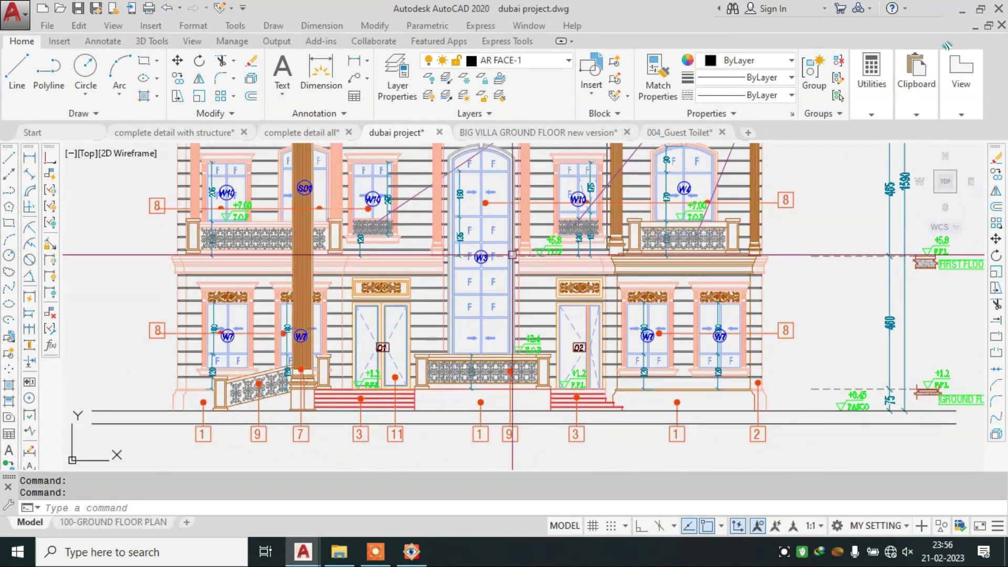
pyautogui.scroll(3, 481, 379)
pyautogui.scroll(-3, 500, 351)
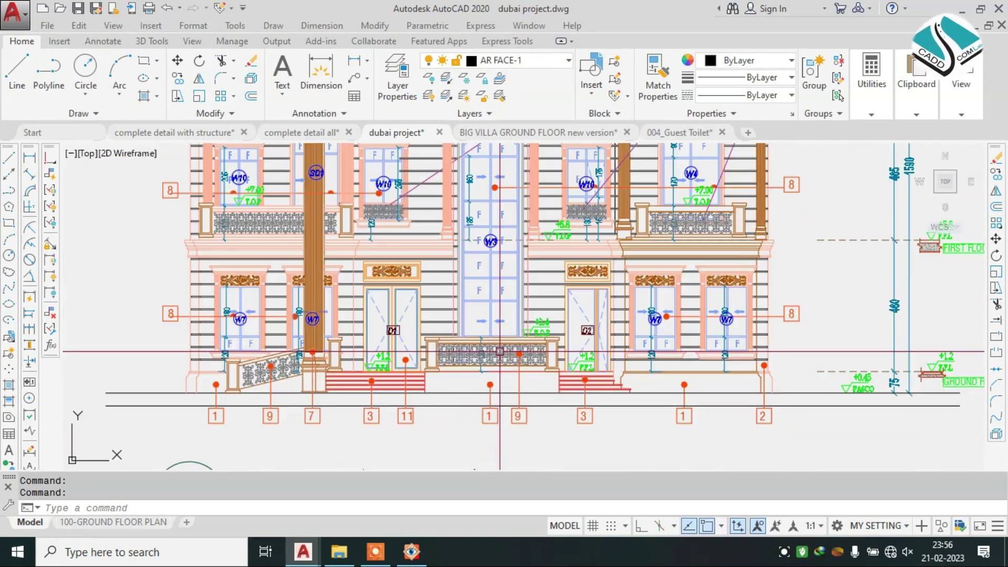
pyautogui.scroll(2, 325, 362)
pyautogui.scroll(2, 315, 338)
pyautogui.scroll(3, 314, 338)
pyautogui.scroll(-2, 315, 339)
# Read the front elevation's numbered finish labels.
pyautogui.moveTo(456, 338); pyautogui.dragTo(290, 328, button='middle')
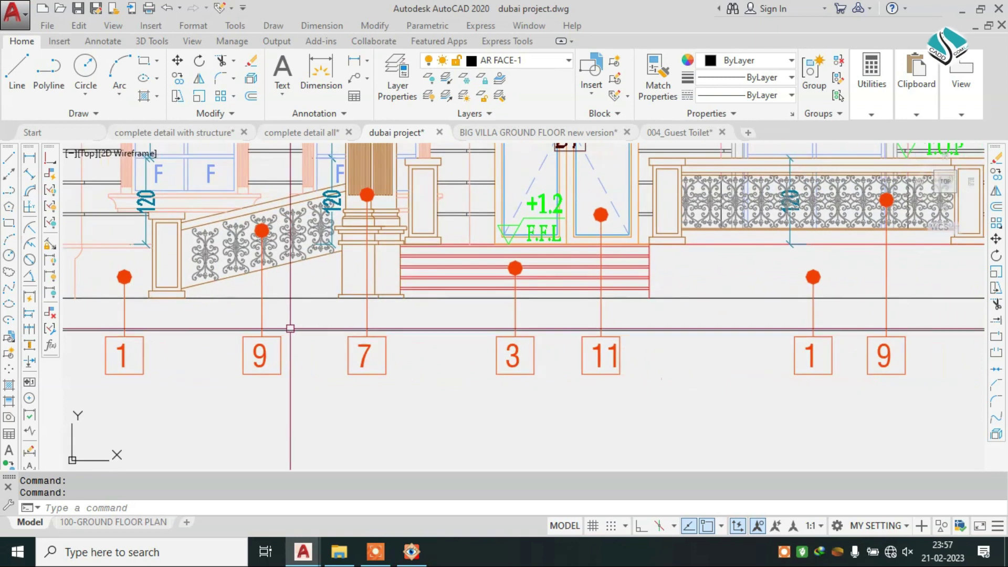
pyautogui.scroll(-2, 383, 348)
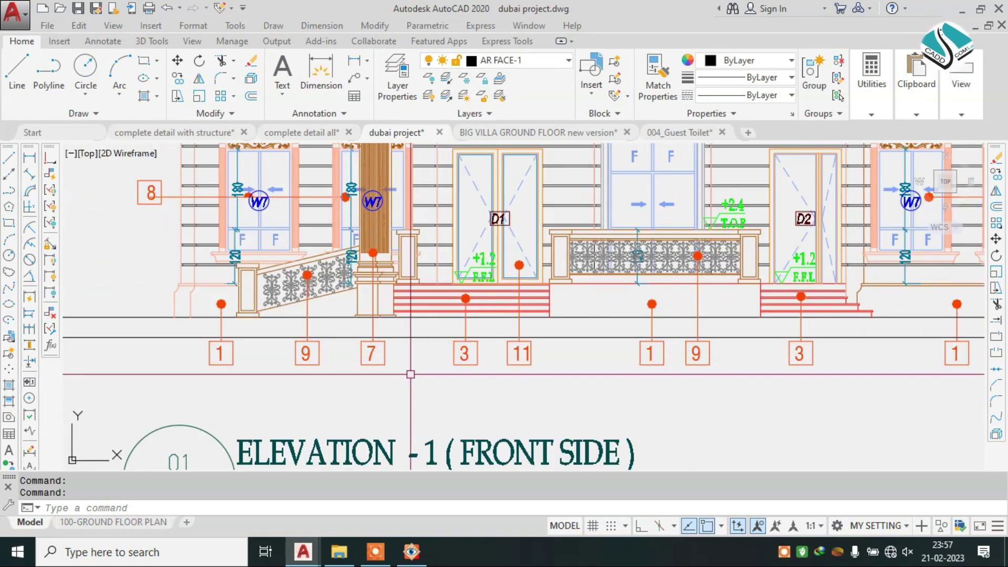
pyautogui.scroll(-2, 411, 374)
pyautogui.scroll(1, 337, 368)
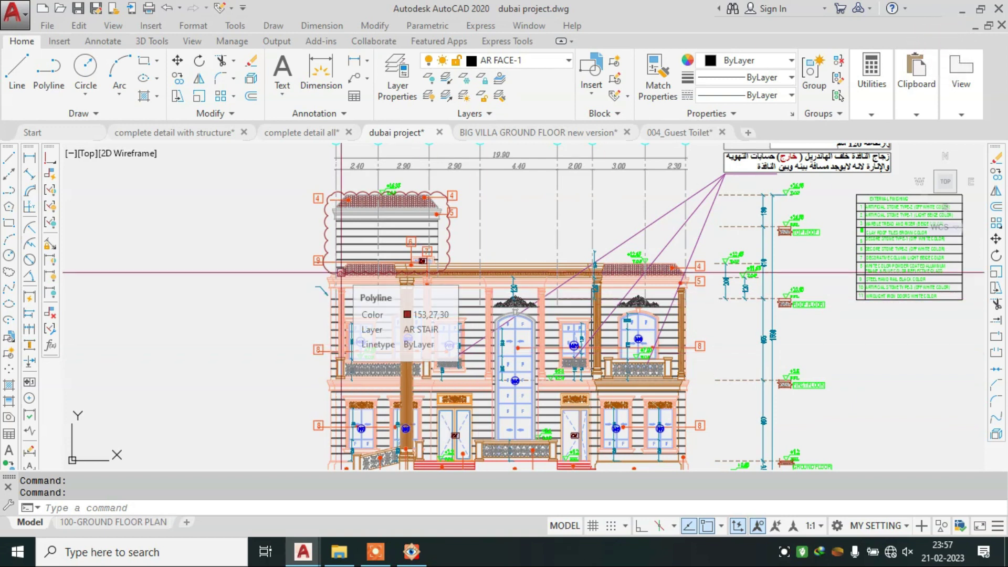
pyautogui.scroll(3, 323, 223)
pyautogui.scroll(1, 367, 218)
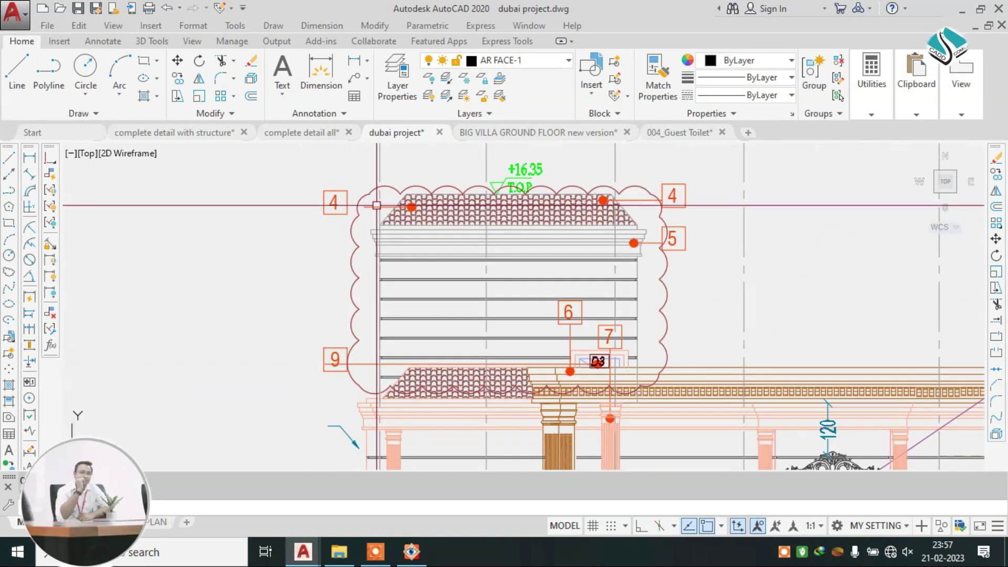
pyautogui.scroll(-3, 371, 215)
pyautogui.scroll(2, 335, 306)
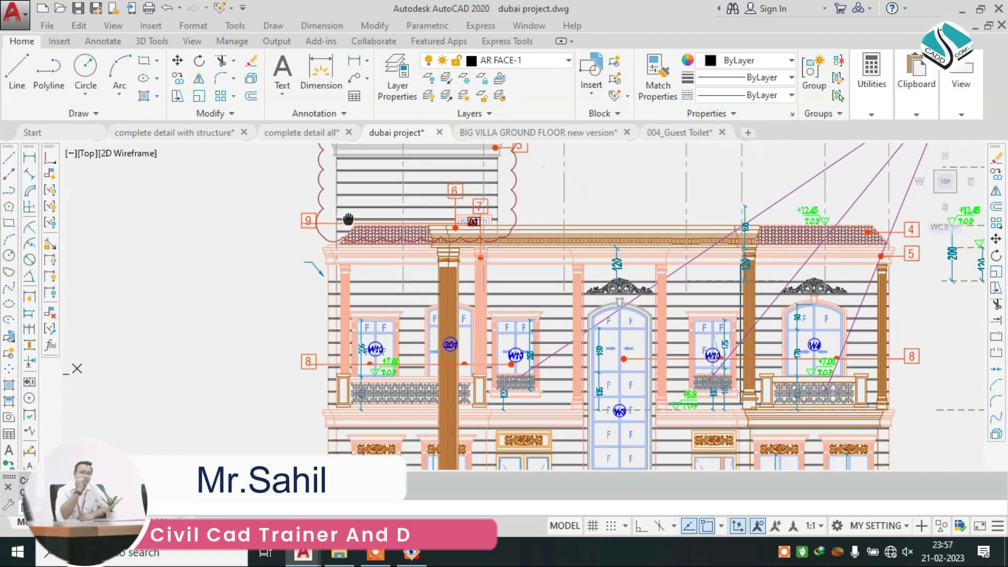
pyautogui.scroll(1, 328, 369)
pyautogui.scroll(2, 329, 369)
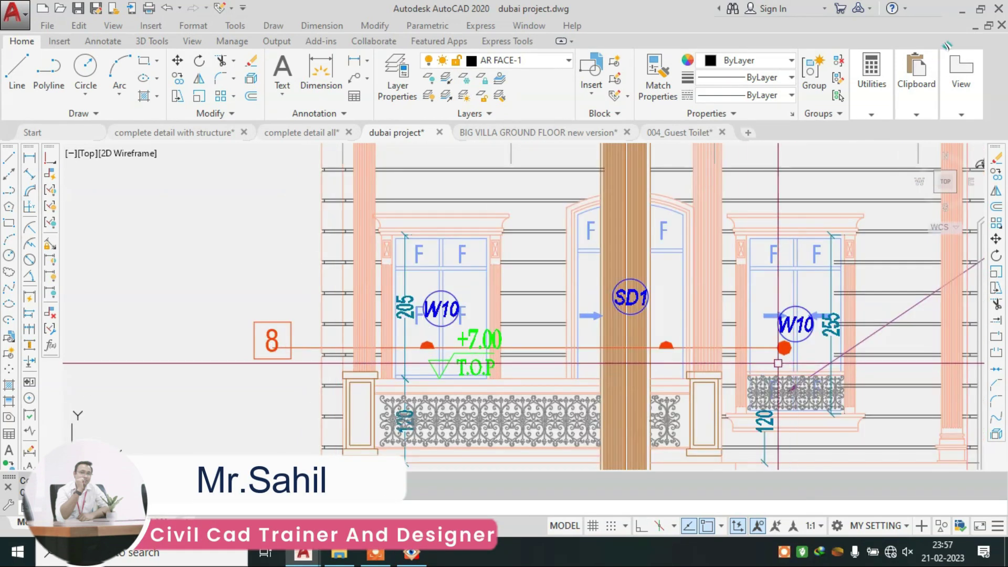
pyautogui.scroll(-2, 274, 312)
pyautogui.scroll(-4, 274, 311)
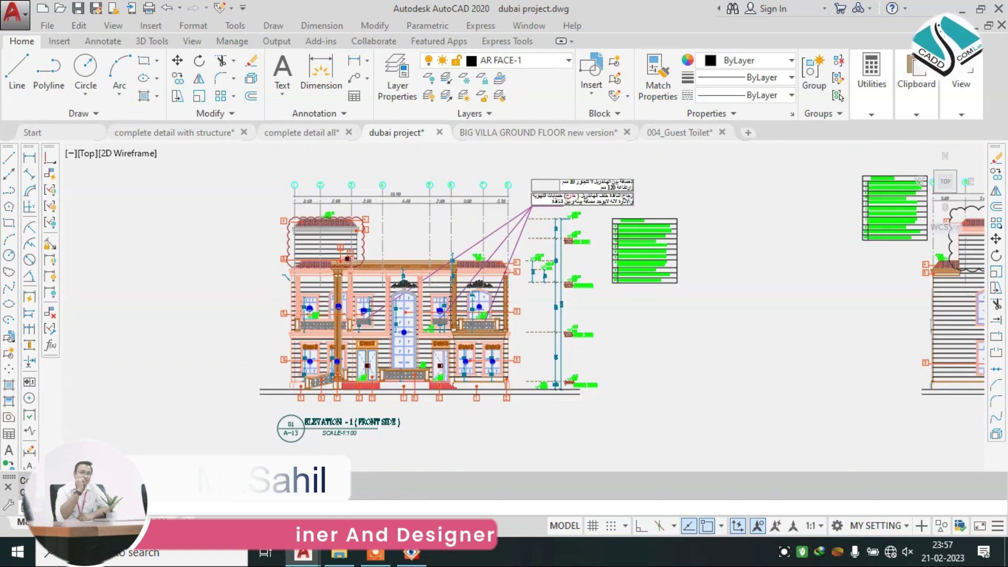
pyautogui.scroll(-1, 283, 262)
pyautogui.scroll(4, 344, 317)
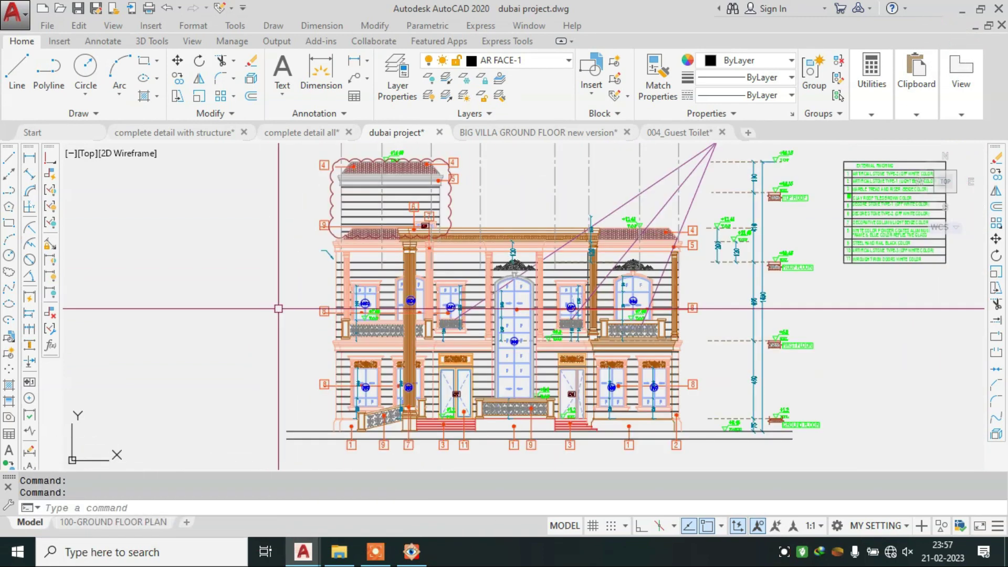
pyautogui.scroll(3, 344, 317)
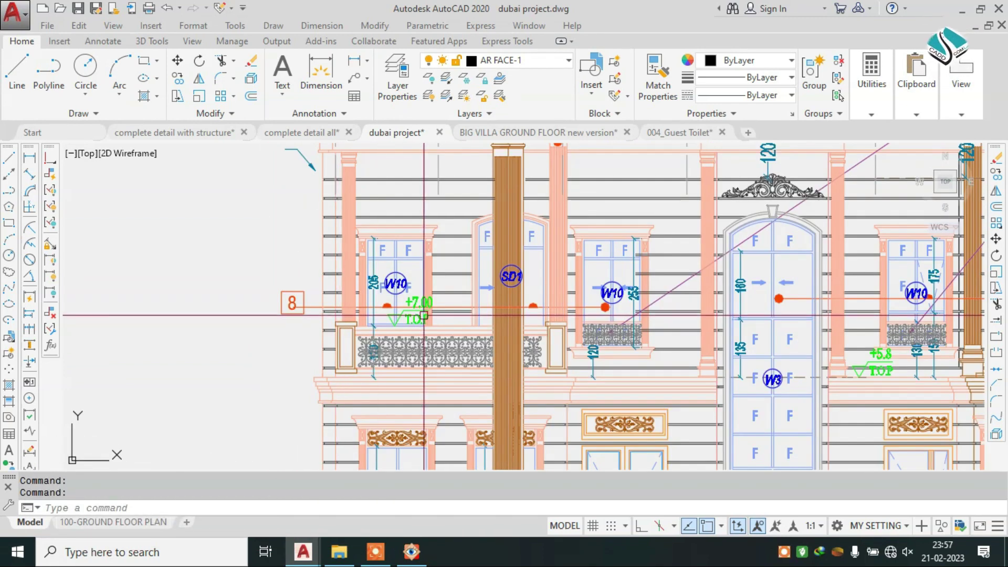
pyautogui.scroll(-4, 424, 223)
pyautogui.scroll(4, 748, 268)
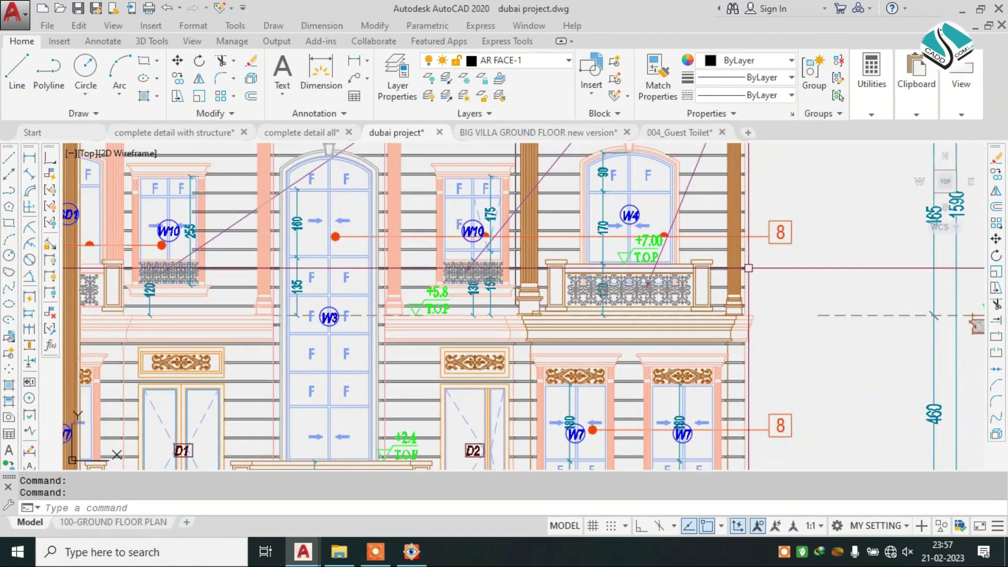
pyautogui.scroll(-5, 747, 268)
pyautogui.scroll(2, 577, 325)
pyautogui.scroll(4, 551, 346)
pyautogui.scroll(2, 533, 355)
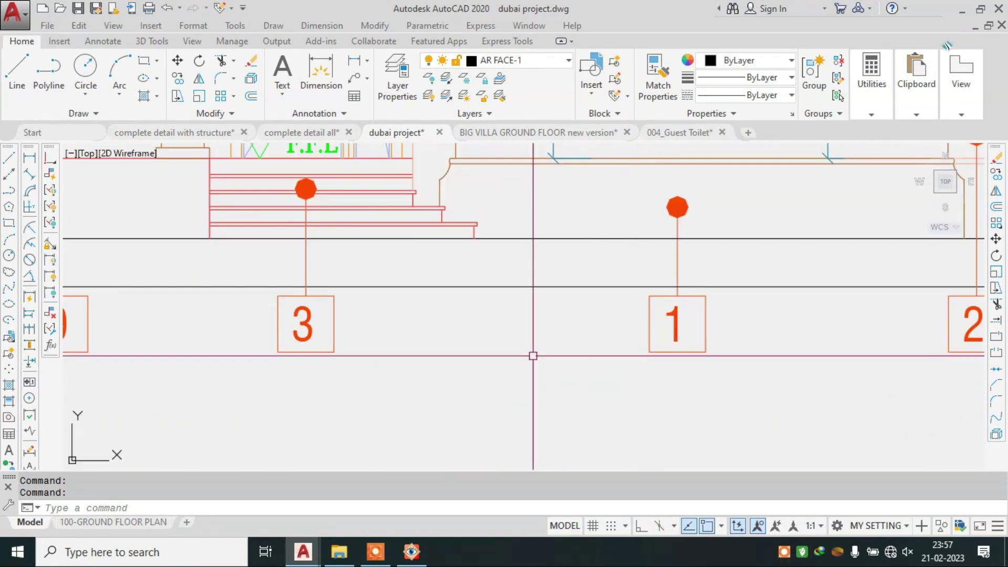
pyautogui.scroll(-6, 533, 356)
pyautogui.scroll(4, 819, 297)
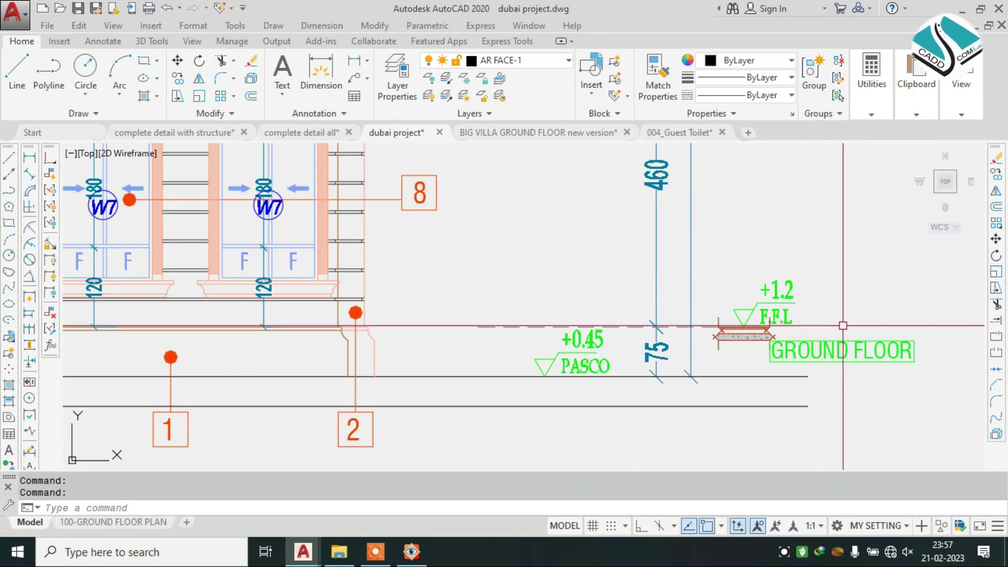
# Check the +1.2 and +5.8 floor level markers, then show the full elevation and legend.
pyautogui.moveTo(816, 294); pyautogui.dragTo(768, 467, button='middle')
pyautogui.moveTo(748, 264)
pyautogui.mouseDown(button='middle')
pyautogui.moveTo(720, 293)
pyautogui.moveTo(732, 405)
pyautogui.mouseUp(button='middle')
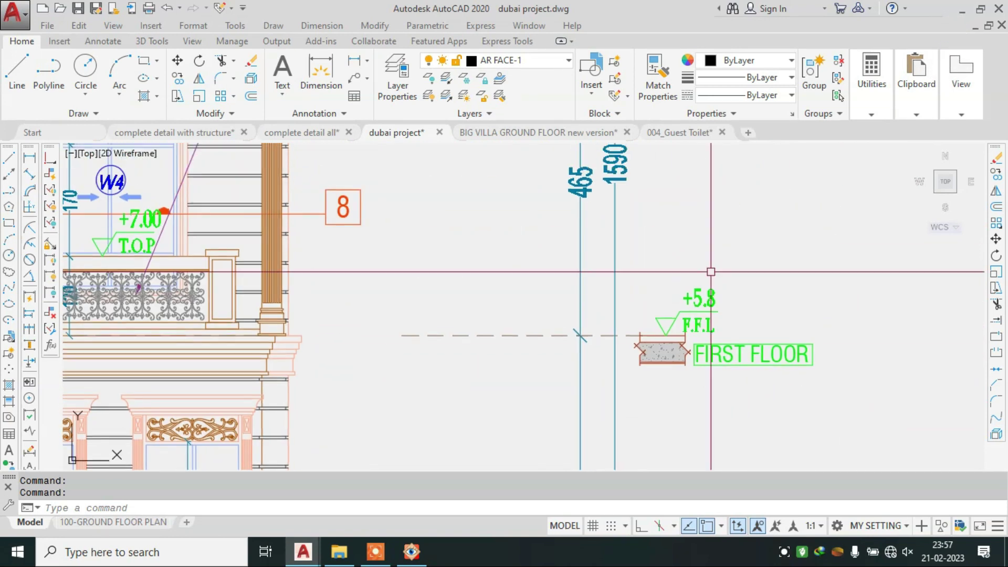
pyautogui.moveTo(675, 232); pyautogui.dragTo(625, 319, button='middle')
pyautogui.scroll(-5, 625, 319)
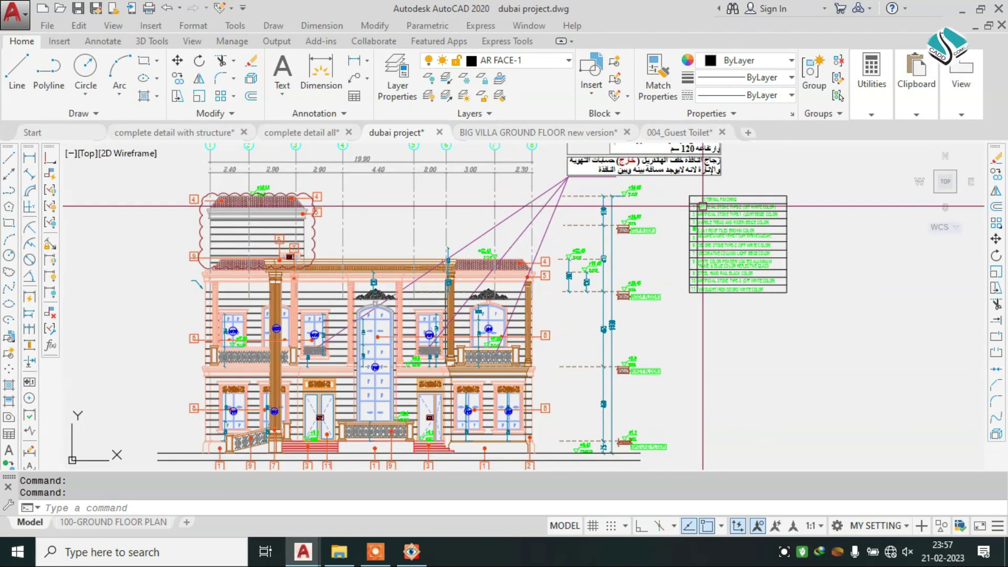
# Read all 11 rows of the EXTERNAL FINISHING legend.
pyautogui.scroll(8, 702, 205)
pyautogui.moveTo(861, 214)
pyautogui.mouseDown(button='middle')
pyautogui.moveTo(505, 181)
pyautogui.moveTo(512, 233)
pyautogui.mouseUp(button='middle')
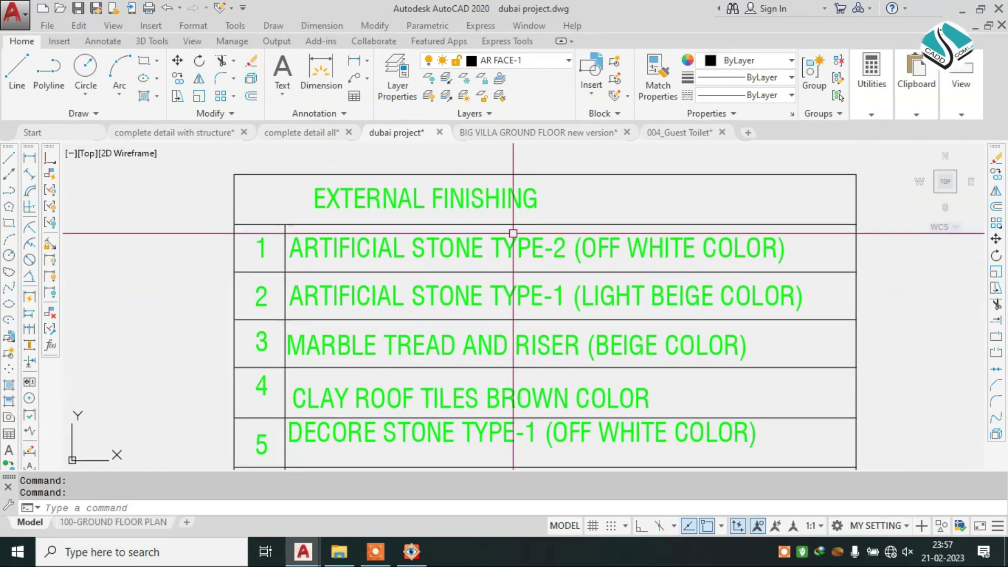
pyautogui.moveTo(354, 277); pyautogui.dragTo(372, 264, button='middle')
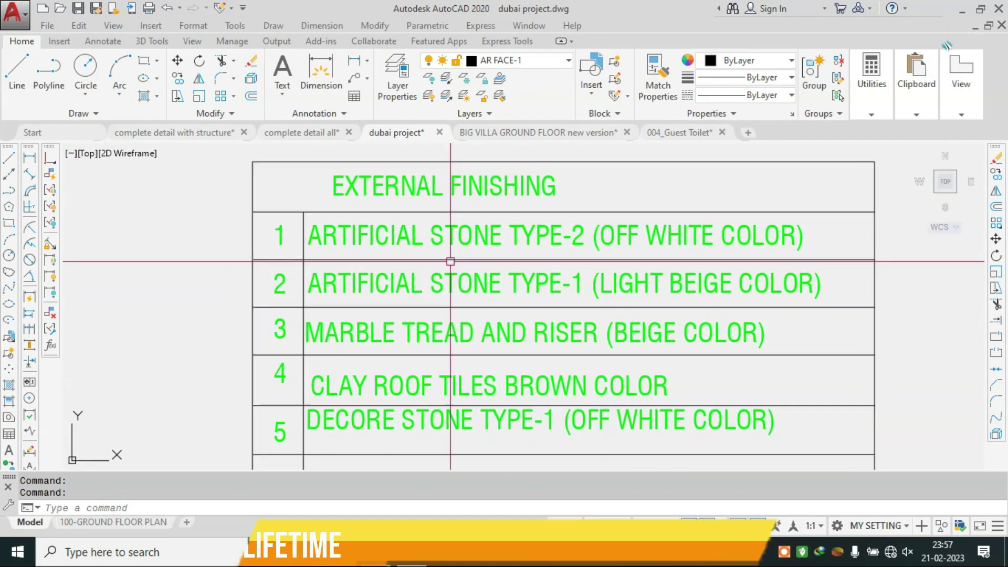
pyautogui.moveTo(707, 251)
pyautogui.mouseDown(button='middle')
pyautogui.moveTo(333, 259)
pyautogui.moveTo(397, 235)
pyautogui.mouseUp(button='middle')
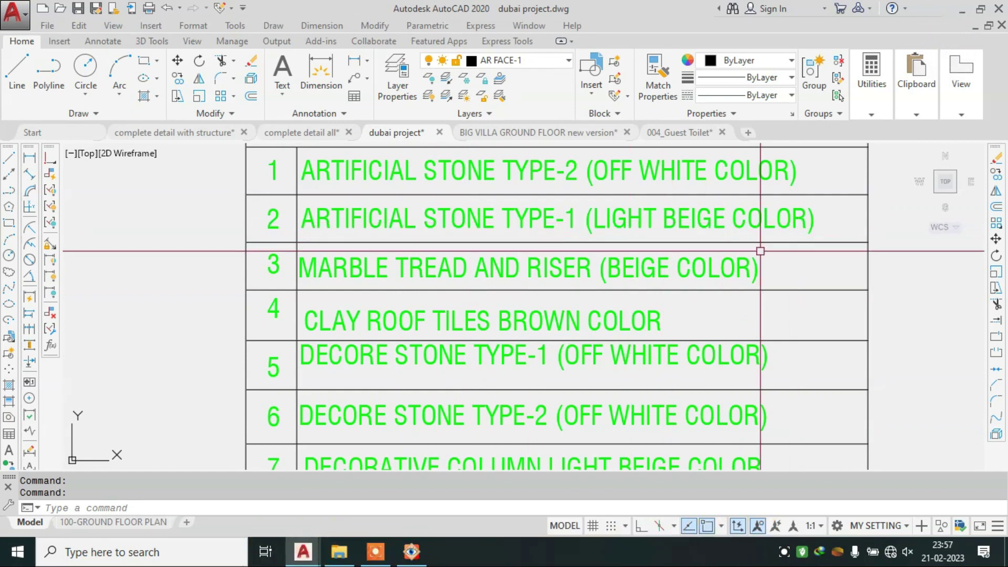
pyautogui.moveTo(679, 281); pyautogui.dragTo(679, 238, button='middle')
pyautogui.moveTo(683, 311); pyautogui.dragTo(689, 146, button='middle')
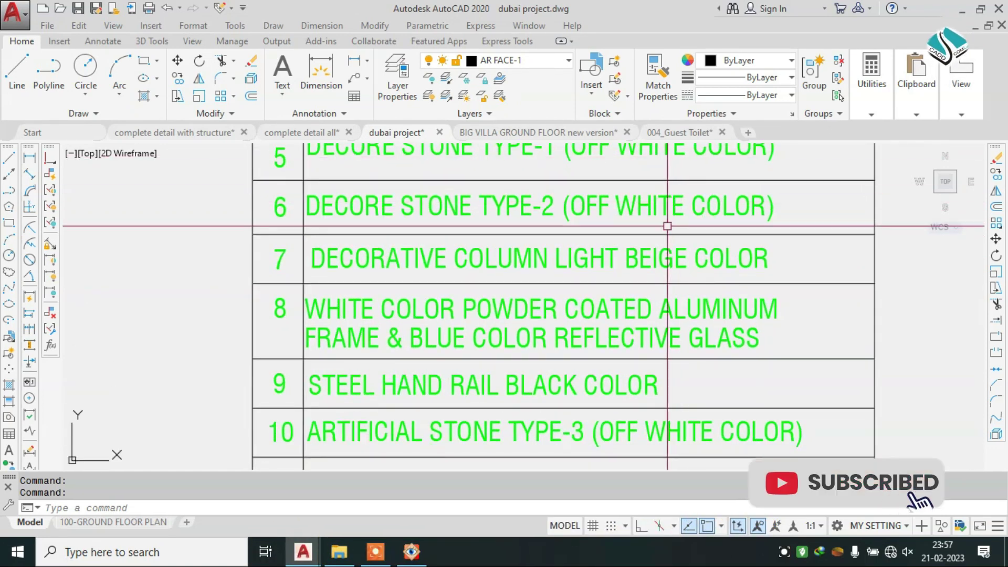
# Zoom to ELEVATION-3 (REAR SIDE) and its title.
pyautogui.scroll(-3, 656, 326)
pyautogui.scroll(-2, 619, 292)
pyautogui.scroll(-2, 563, 290)
pyautogui.scroll(1, 563, 290)
pyautogui.scroll(4, 604, 299)
pyautogui.scroll(1, 614, 302)
pyautogui.scroll(-2, 616, 302)
pyautogui.scroll(1, 617, 302)
pyautogui.scroll(-2, 604, 247)
pyautogui.scroll(-2, 598, 226)
pyautogui.scroll(1, 607, 300)
# Move off the rear elevation to the sheet overview and zoom in on the EL-02 marker.
pyautogui.moveTo(773, 358); pyautogui.dragTo(776, 292, button='middle')
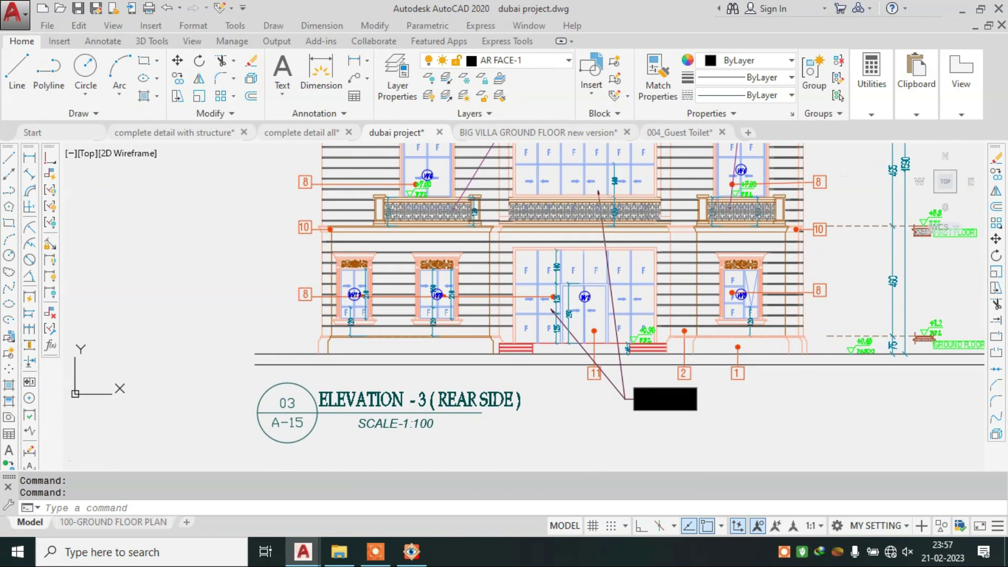
pyautogui.scroll(-2, 583, 300)
pyautogui.scroll(-5, 583, 300)
pyautogui.scroll(-3, 617, 313)
pyautogui.scroll(-2, 618, 313)
pyautogui.scroll(6, 580, 368)
pyautogui.scroll(3, 580, 368)
pyautogui.scroll(2, 580, 368)
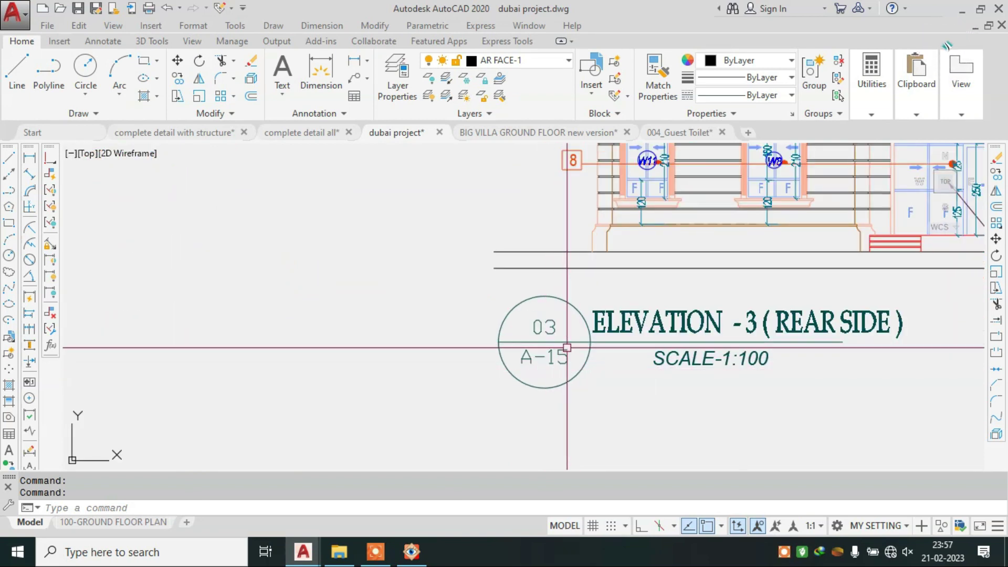
pyautogui.scroll(2, 557, 370)
# Shift the sheet overview toward the floor plans and check them up close.
pyautogui.scroll(-4, 558, 370)
pyautogui.scroll(-2, 525, 341)
pyautogui.scroll(-1, 472, 288)
pyautogui.moveTo(446, 294); pyautogui.dragTo(419, 247, button='middle')
pyautogui.scroll(3, 410, 305)
pyautogui.scroll(2, 430, 307)
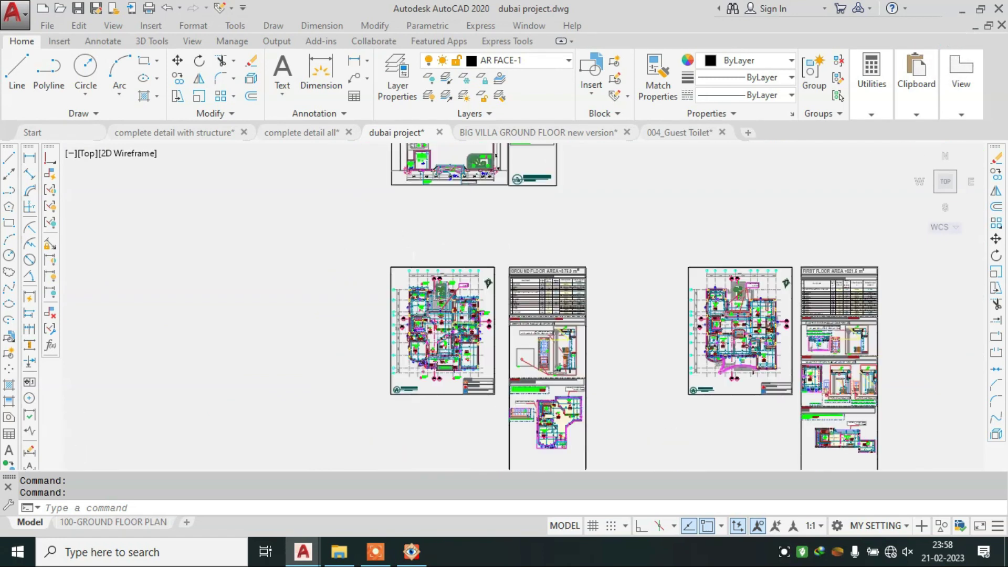
pyautogui.scroll(2, 452, 310)
pyautogui.scroll(5, 321, 287)
pyautogui.scroll(3, 317, 227)
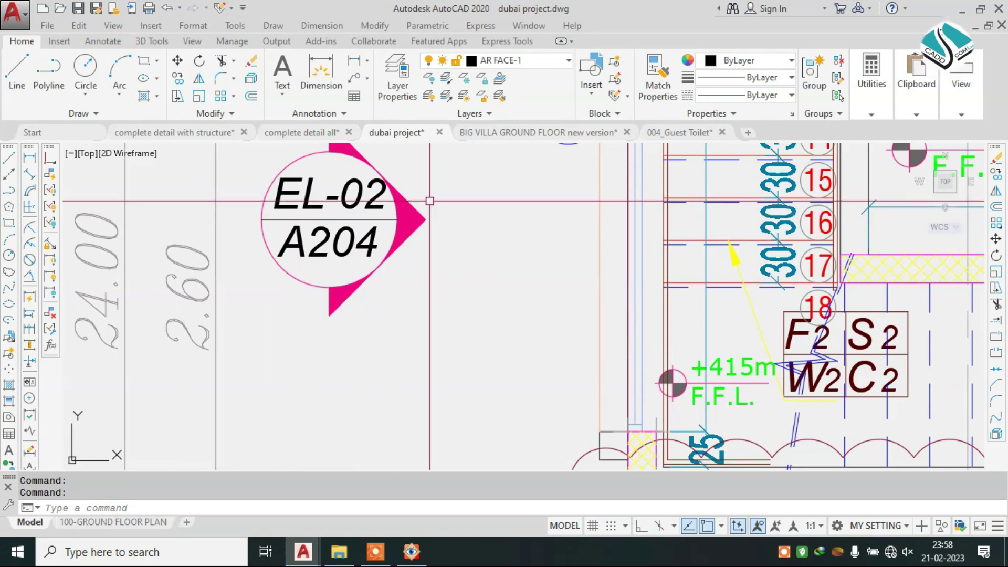
pyautogui.scroll(-4, 427, 209)
pyautogui.scroll(-4, 426, 208)
pyautogui.scroll(-3, 426, 208)
pyautogui.scroll(-2, 426, 207)
# Center the staircase floor plans and stair section in view.
pyautogui.moveTo(706, 326); pyautogui.dragTo(503, 206, button='middle')
pyautogui.scroll(-1, 504, 308)
pyautogui.scroll(3, 504, 309)
pyautogui.scroll(-3, 503, 308)
pyautogui.scroll(-2, 550, 227)
pyautogui.moveTo(525, 367); pyautogui.dragTo(550, 228, button='middle')
pyautogui.scroll(4, 463, 360)
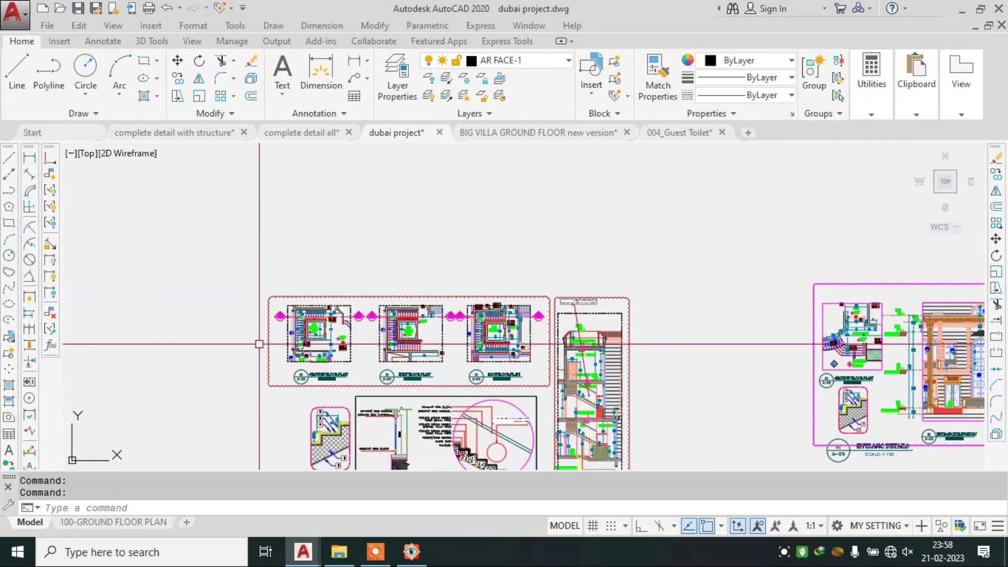
# Zoom into the ground, first and roof staircase floor plans.
pyautogui.scroll(5, 295, 346)
pyautogui.scroll(2, 390, 184)
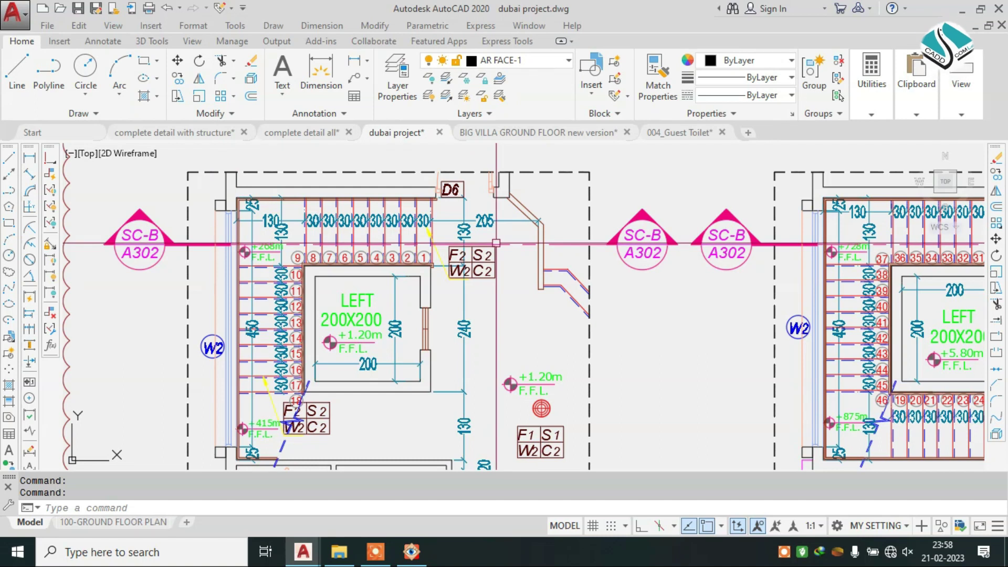
pyautogui.scroll(-5, 591, 279)
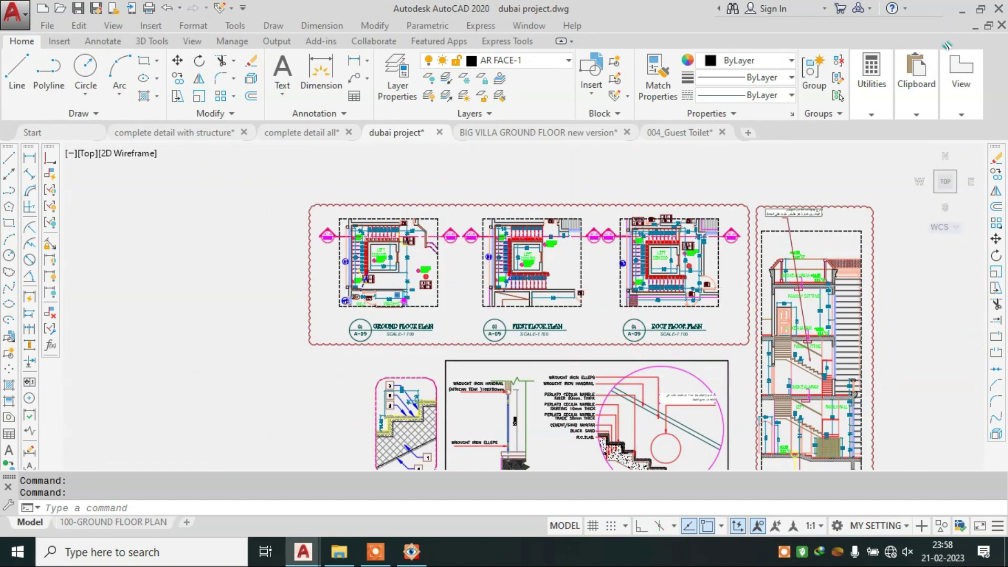
pyautogui.scroll(4, 578, 237)
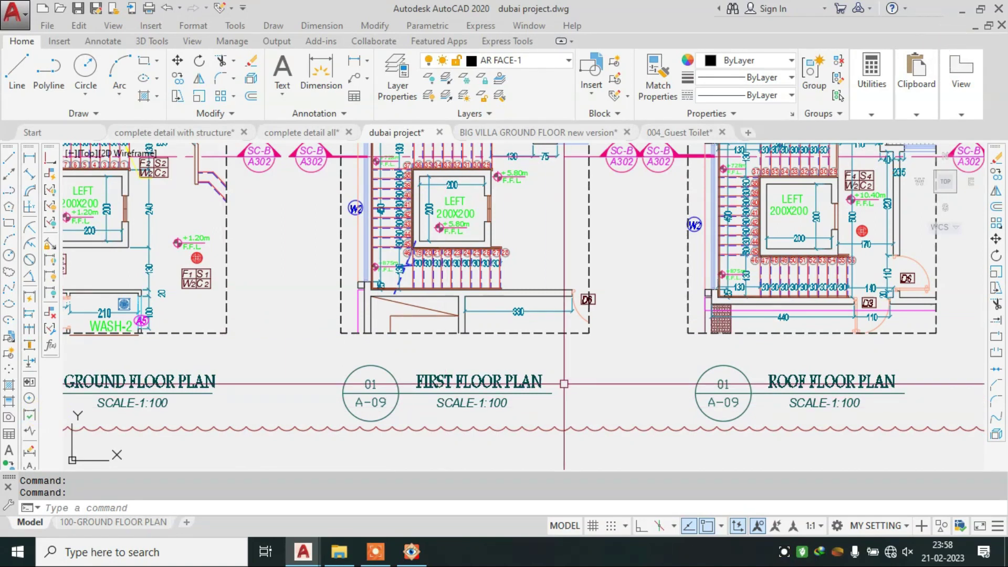
pyautogui.scroll(-5, 444, 397)
pyautogui.scroll(1, 713, 253)
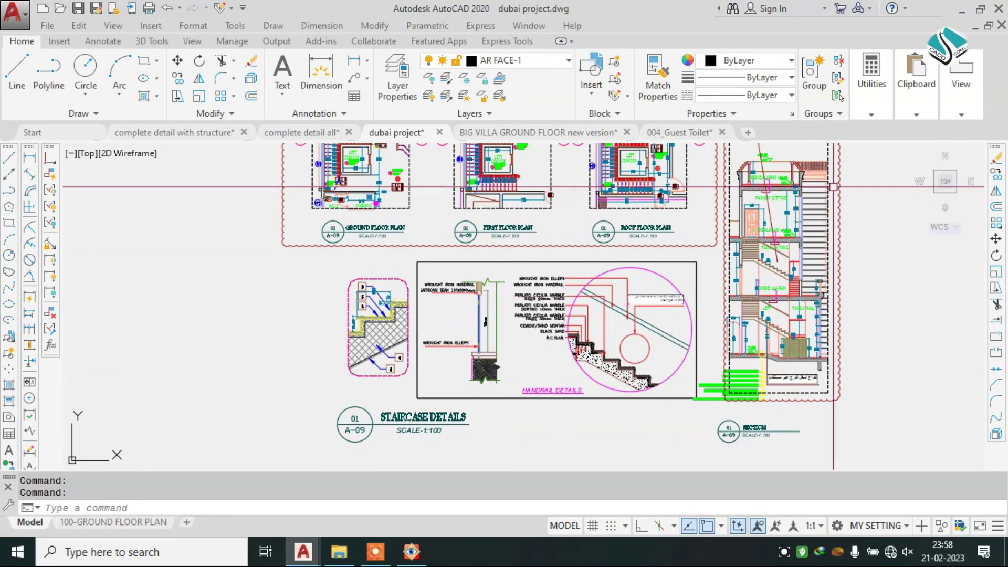
pyautogui.scroll(3, 740, 210)
pyautogui.scroll(-3, 746, 196)
# Frame the handrail detail's marble tread, riser and skirting layers beside the stair section.
pyautogui.moveTo(746, 197); pyautogui.dragTo(683, 329, button='middle')
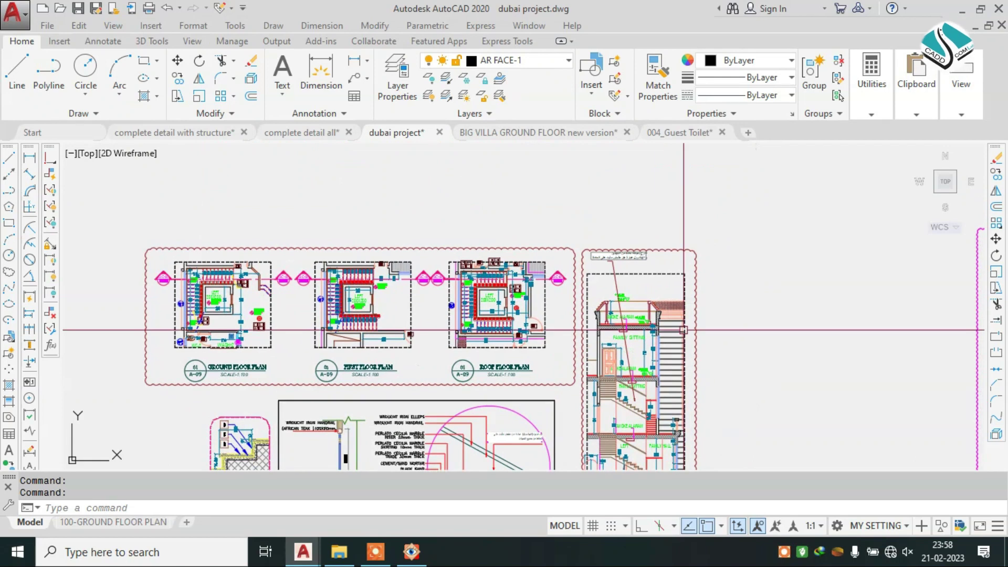
pyautogui.scroll(-2, 695, 201)
pyautogui.scroll(4, 693, 335)
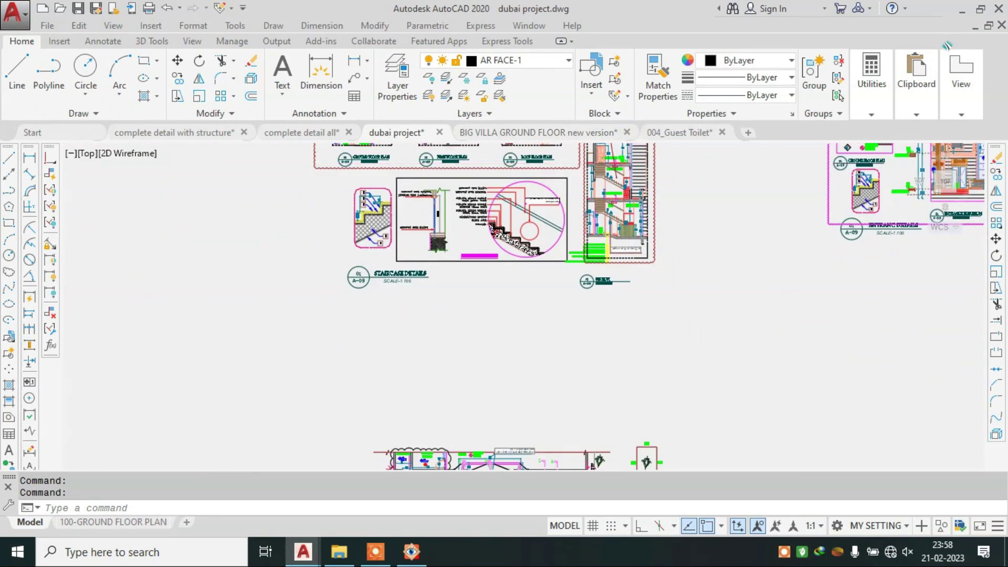
pyautogui.scroll(2, 656, 349)
# Read the HANDRAIL DETAILS labels up close, down through the stair finish labels.
pyautogui.moveTo(611, 366)
pyautogui.mouseDown(button='middle')
pyautogui.moveTo(691, 239)
pyautogui.moveTo(737, 194)
pyautogui.mouseUp(button='middle')
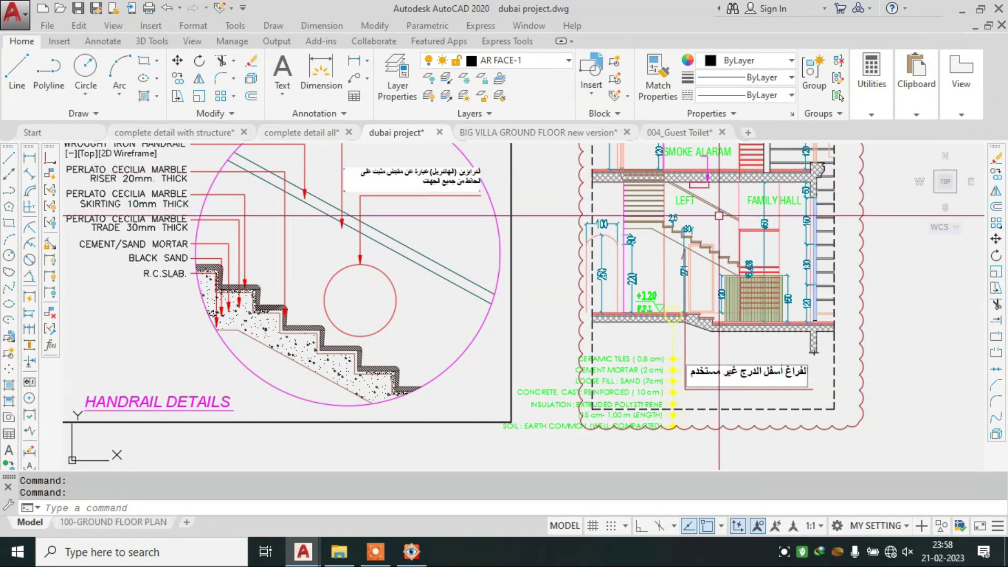
pyautogui.scroll(-4, 711, 271)
pyautogui.scroll(5, 607, 249)
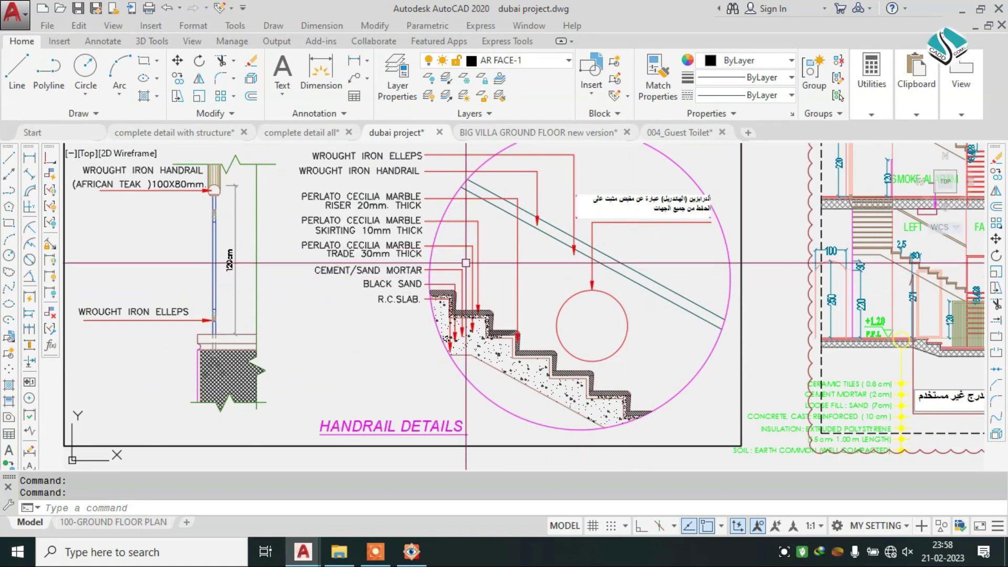
pyautogui.scroll(1, 389, 189)
pyautogui.moveTo(361, 149); pyautogui.dragTo(423, 191, button='middle')
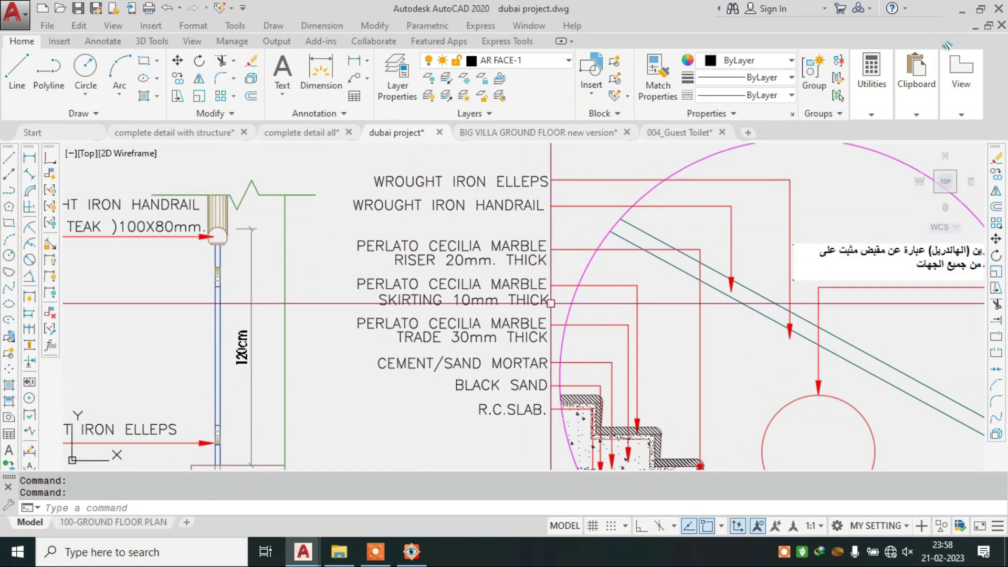
pyautogui.moveTo(541, 274); pyautogui.dragTo(546, 231, button='middle')
pyautogui.moveTo(549, 299); pyautogui.dragTo(551, 258, button='middle')
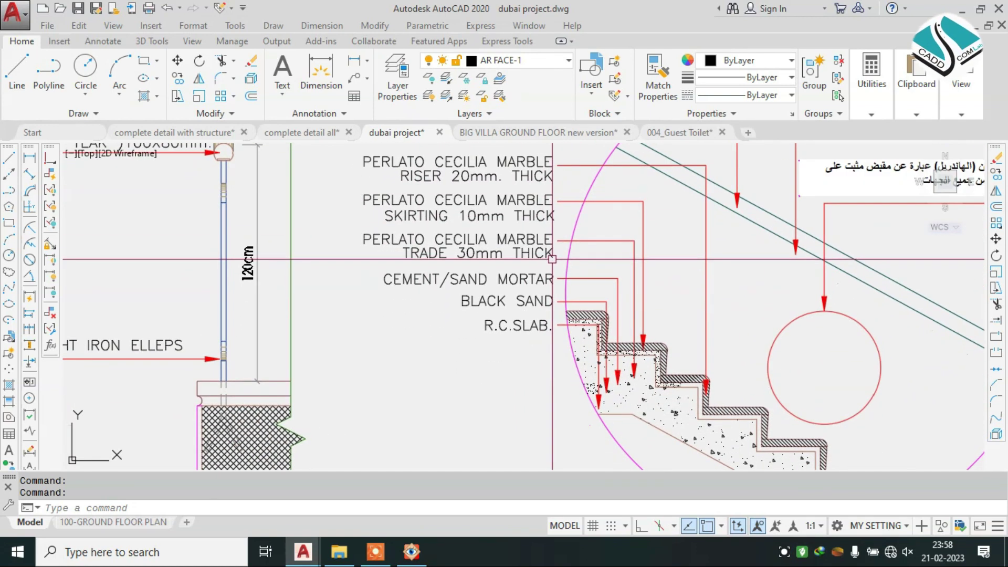
# Zoom out and over to the Decorated Boundary Wall Plan [BW1].
pyautogui.scroll(-2, 611, 248)
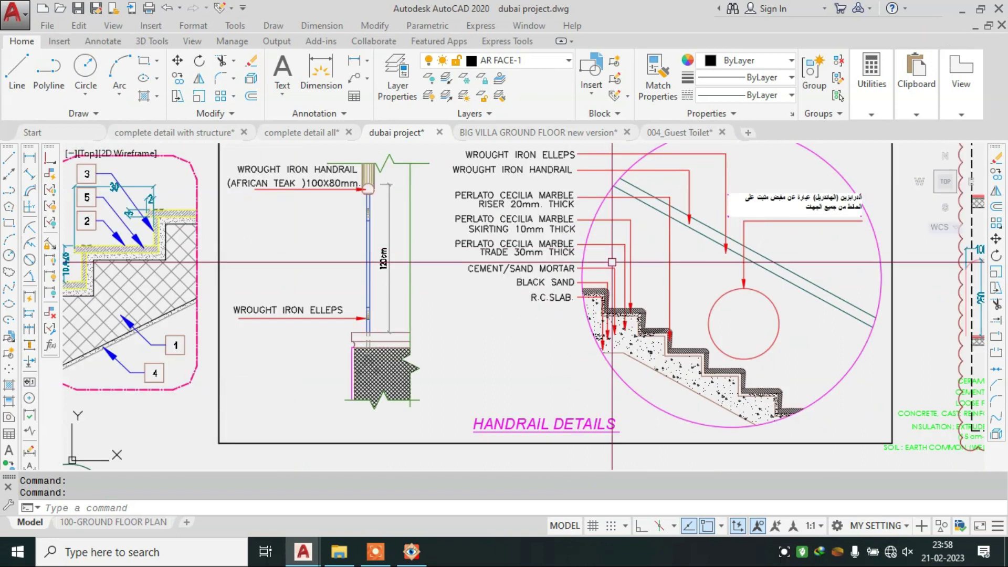
pyautogui.scroll(1, 525, 247)
pyautogui.scroll(1, 472, 226)
pyautogui.scroll(1, 434, 217)
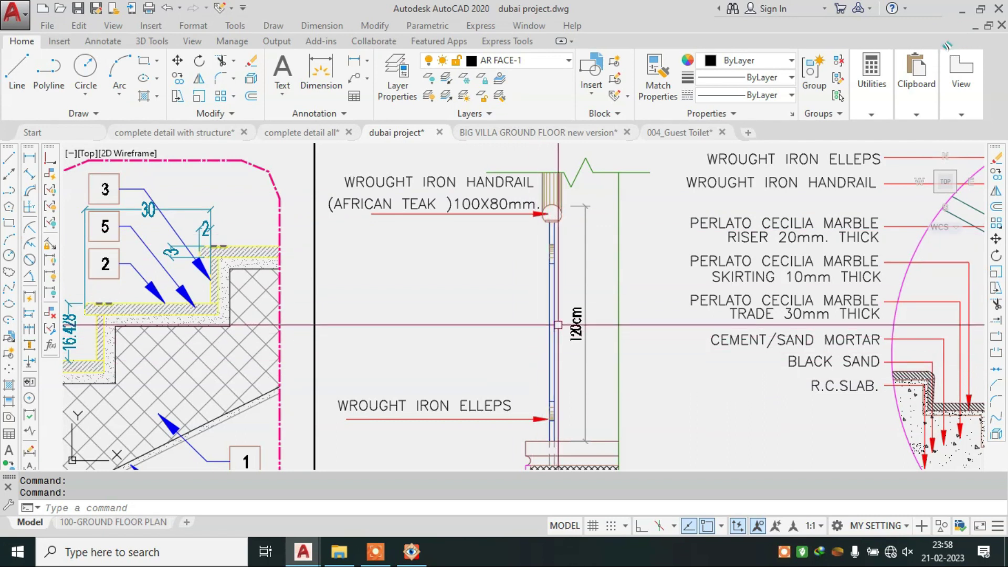
pyautogui.scroll(-2, 558, 325)
pyautogui.scroll(2, 313, 304)
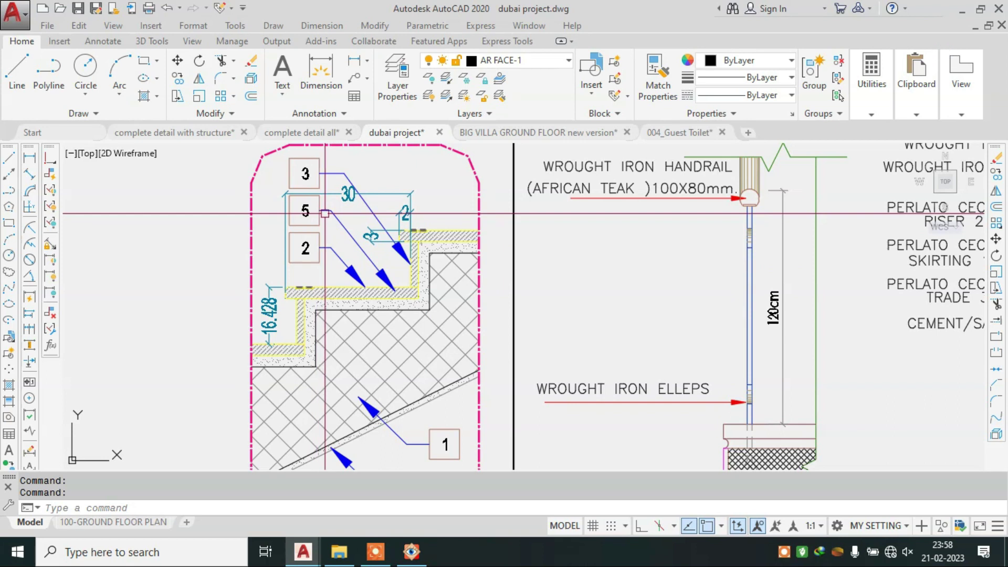
pyautogui.scroll(-2, 325, 213)
pyautogui.scroll(-4, 416, 302)
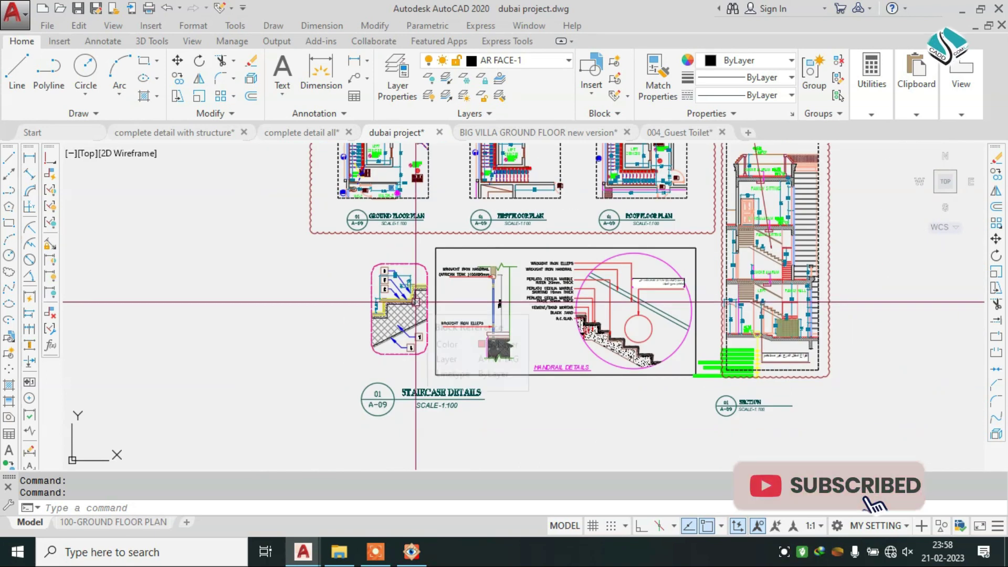
pyautogui.scroll(-3, 90, 288)
pyautogui.scroll(4, 562, 295)
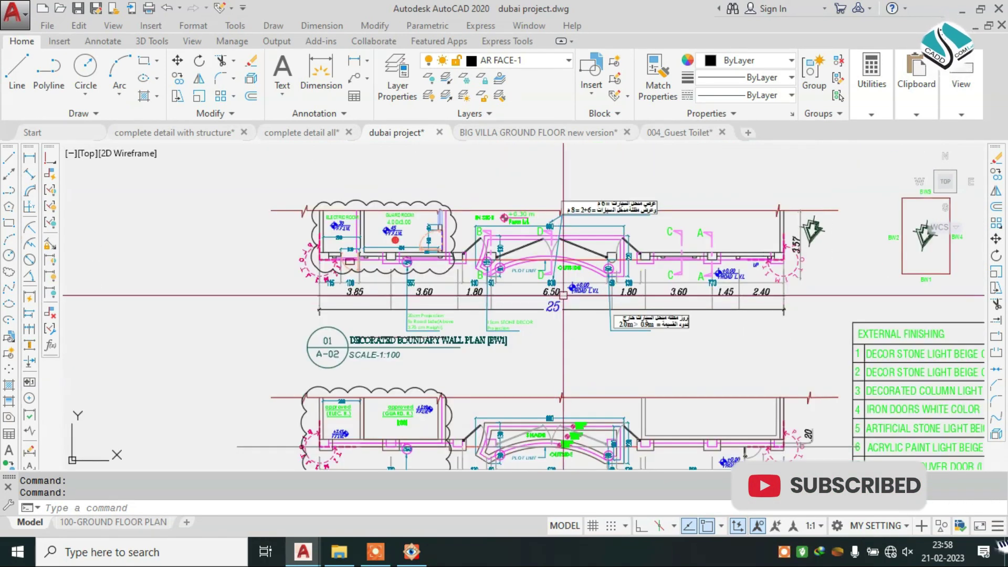
# Look over the boundary wall plan title and the whole plan.
pyautogui.scroll(3, 562, 295)
pyautogui.moveTo(110, 415); pyautogui.dragTo(230, 347, button='middle')
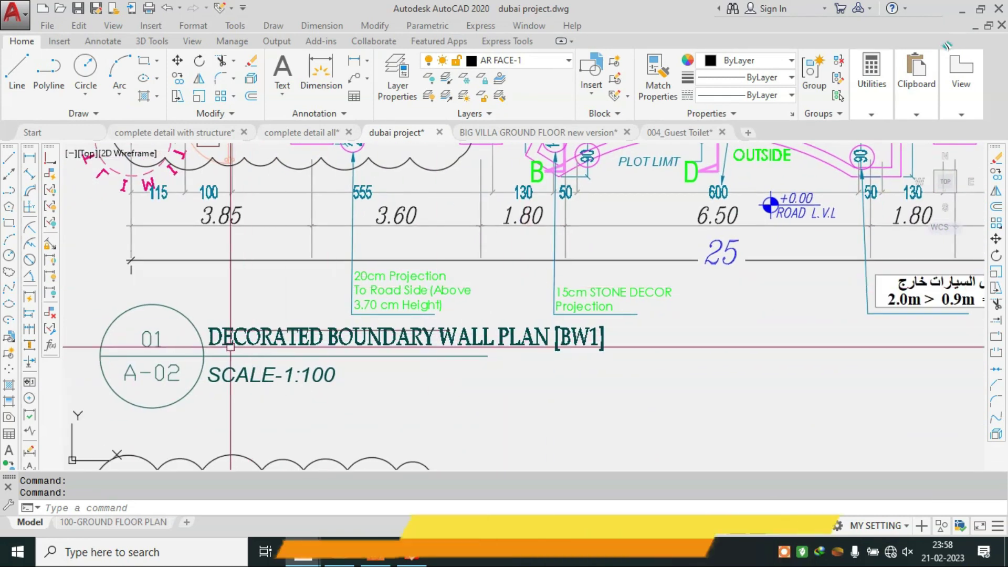
pyautogui.scroll(2, 254, 349)
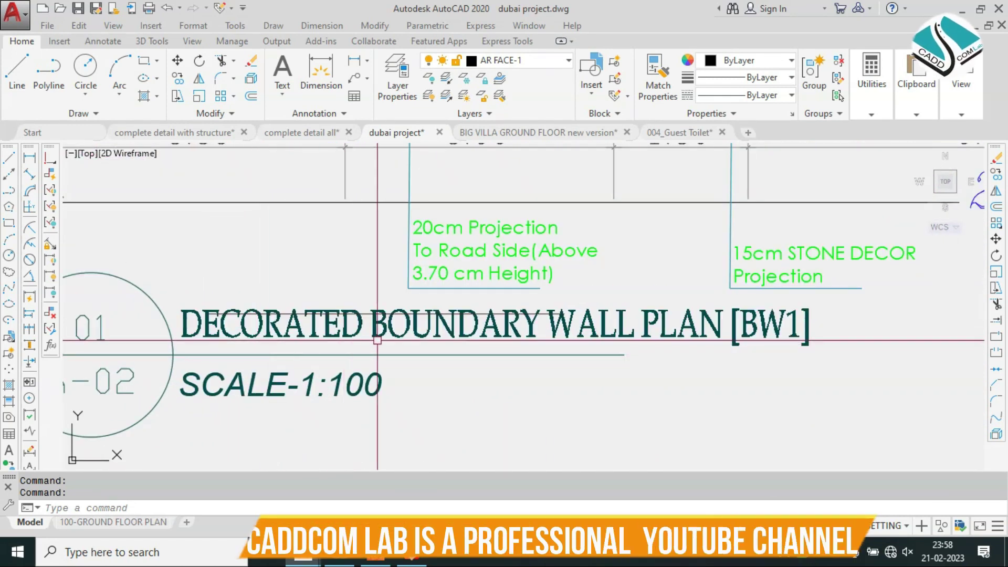
pyautogui.scroll(-4, 377, 340)
pyautogui.moveTo(377, 315); pyautogui.dragTo(377, 462, button='middle')
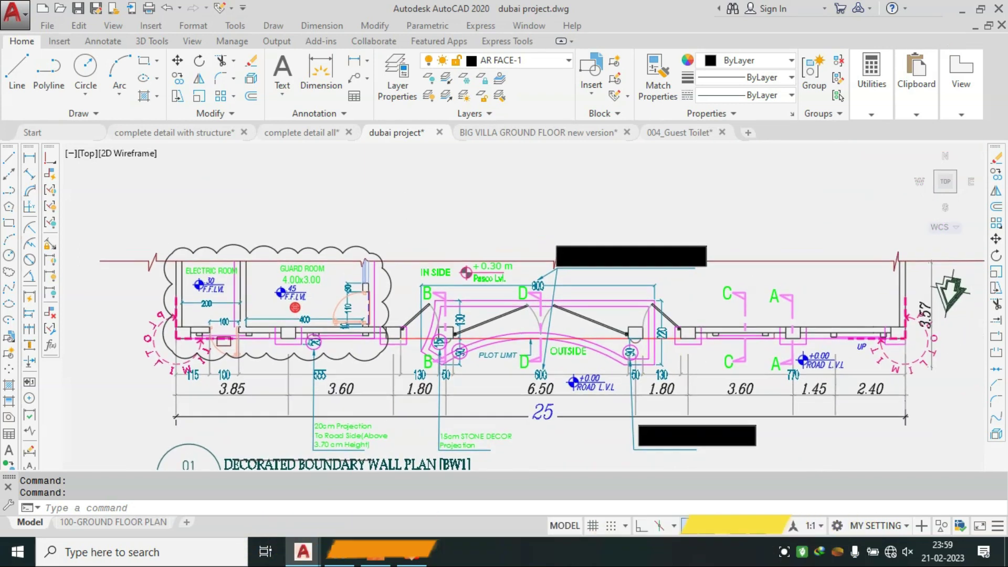
# Show the boundary wall's outside elevation with its gate, piers and 25 m dimension.
pyautogui.scroll(-3, 521, 325)
pyautogui.moveTo(521, 325); pyautogui.dragTo(521, 246, button='middle')
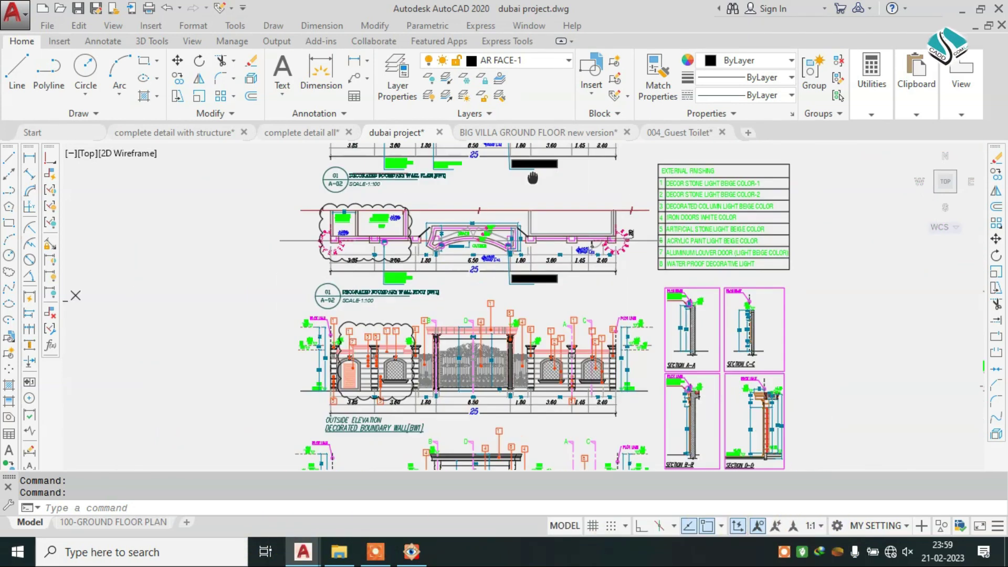
pyautogui.scroll(5, 456, 270)
pyautogui.scroll(-2, 455, 270)
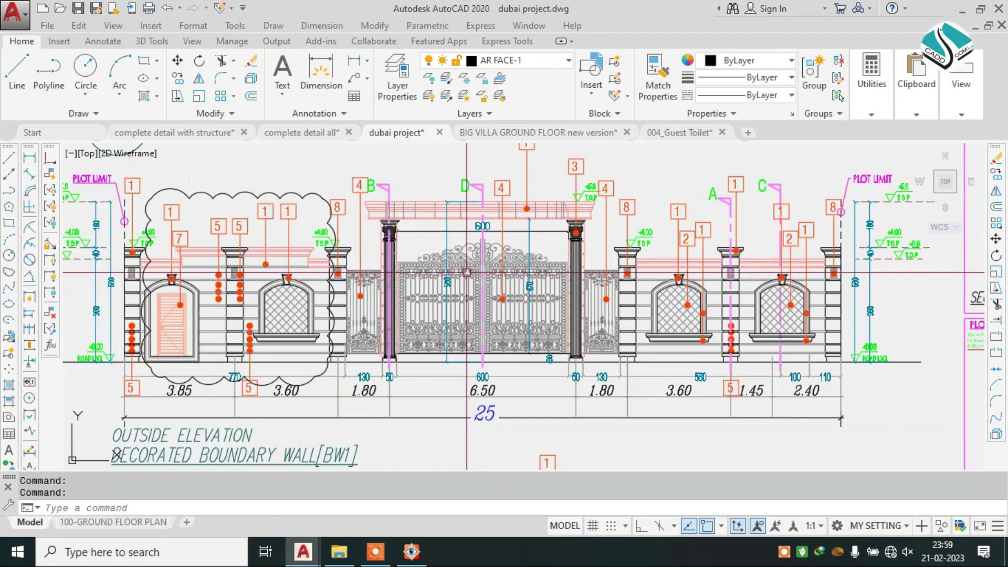
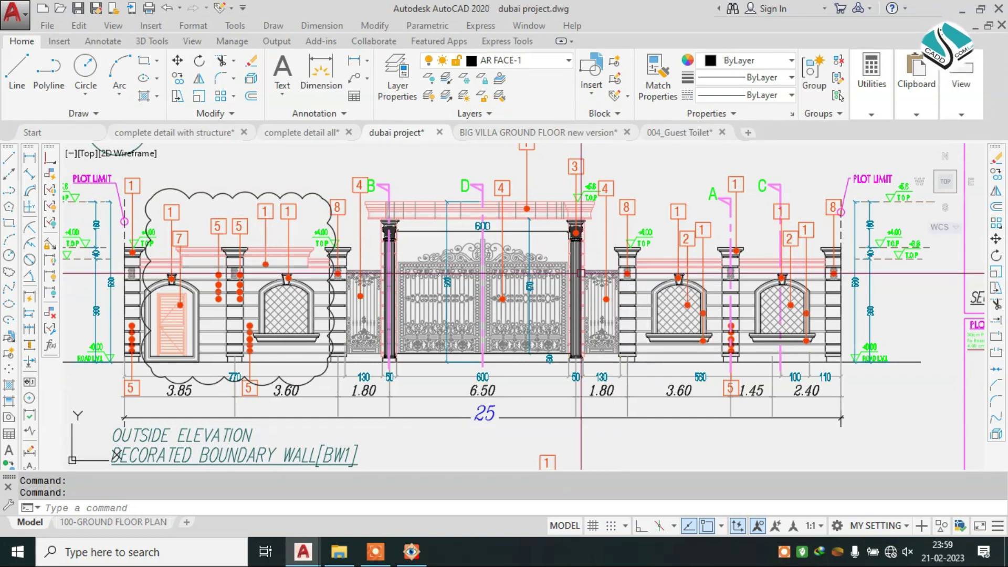
# Zoom in and out over the dubai project boundary wall elevations and sections.
pyautogui.scroll(4, 834, 270)
pyautogui.scroll(-3, 639, 285)
pyautogui.scroll(-2, 682, 220)
pyautogui.scroll(2, 722, 196)
pyautogui.scroll(3, 722, 195)
pyautogui.scroll(-3, 722, 196)
pyautogui.scroll(1, 745, 210)
pyautogui.scroll(2, 761, 216)
pyautogui.scroll(2, 773, 221)
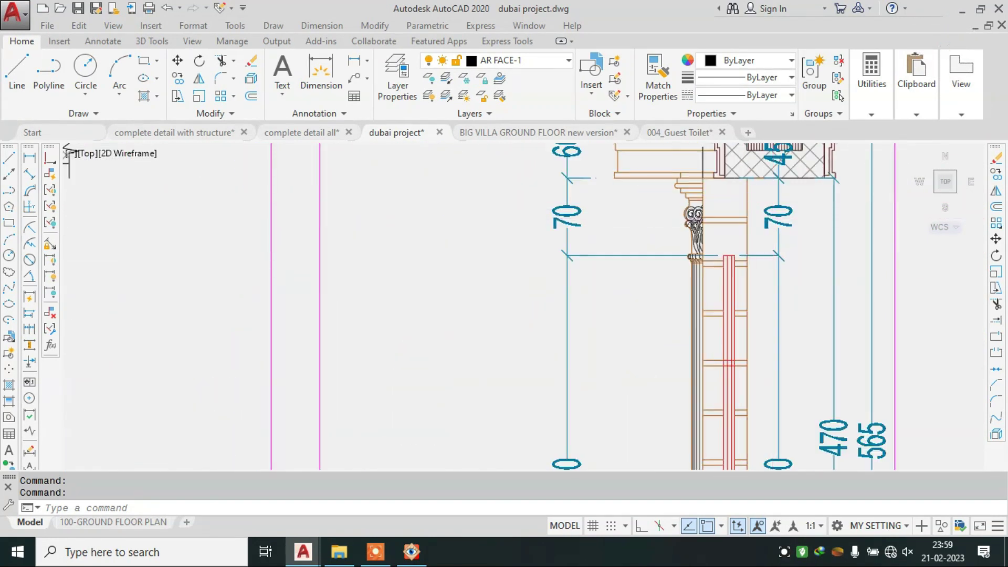
pyautogui.scroll(-4, 773, 220)
pyautogui.scroll(2, 409, 220)
pyautogui.scroll(2, 410, 220)
pyautogui.scroll(1, 462, 315)
pyautogui.scroll(-3, 462, 314)
pyautogui.scroll(-2, 462, 341)
# Pan across the wall sections and up to the upper Entrance Details sheet.
pyautogui.moveTo(525, 357)
pyautogui.mouseDown(button='middle')
pyautogui.moveTo(461, 364)
pyautogui.moveTo(464, 318)
pyautogui.mouseUp(button='middle')
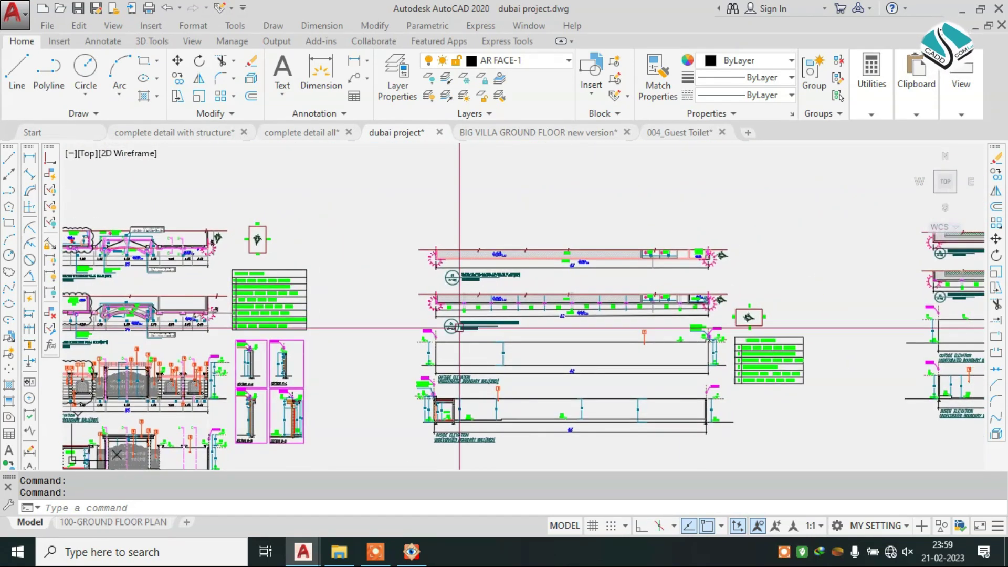
pyautogui.scroll(5, 463, 319)
pyautogui.scroll(-5, 462, 318)
pyautogui.scroll(-1, 468, 316)
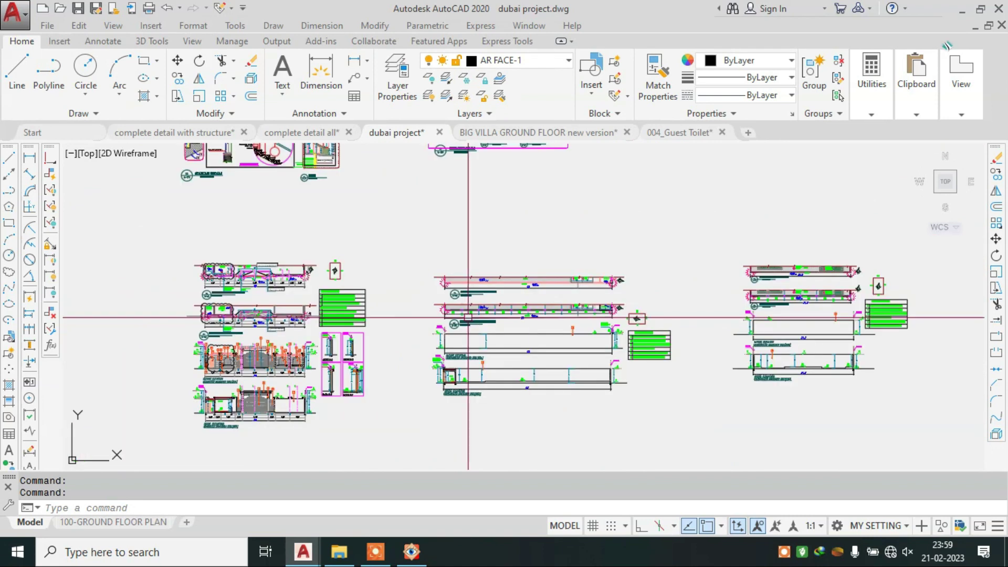
pyautogui.moveTo(813, 315); pyautogui.dragTo(743, 427, button='middle')
# Zoom into the Entrance Elevation and Entrance Section details.
pyautogui.scroll(5, 393, 218)
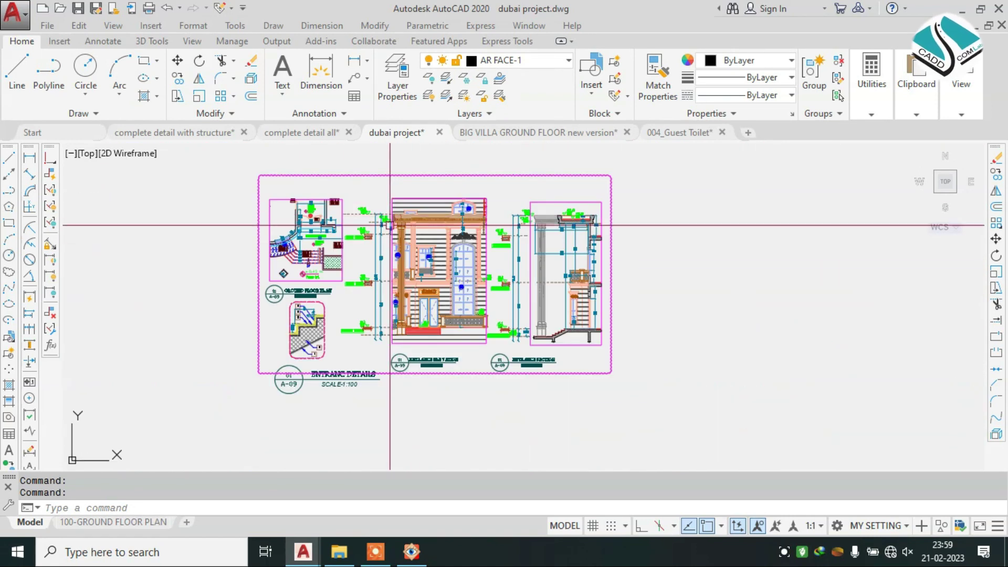
pyautogui.scroll(4, 386, 245)
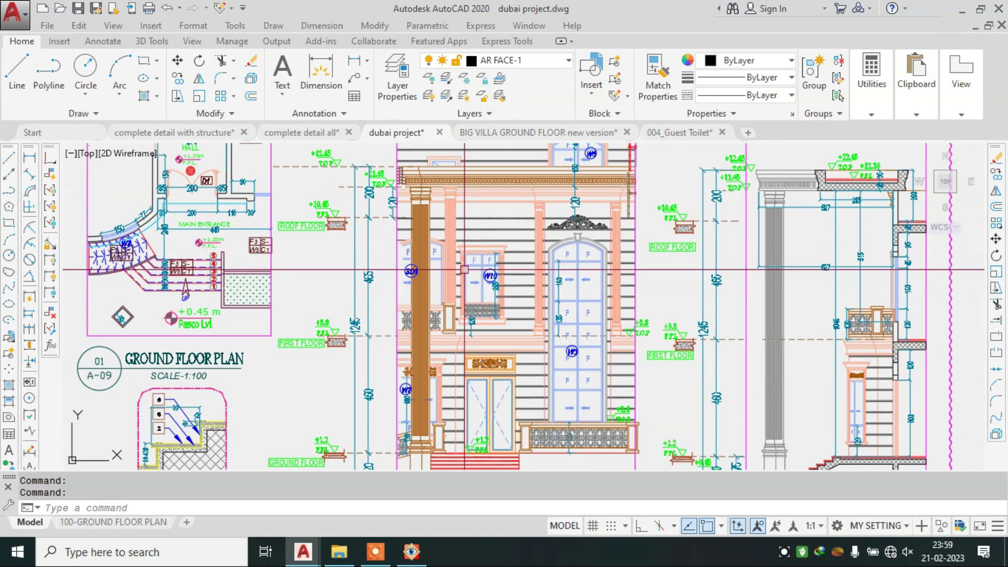
pyautogui.scroll(-2, 464, 269)
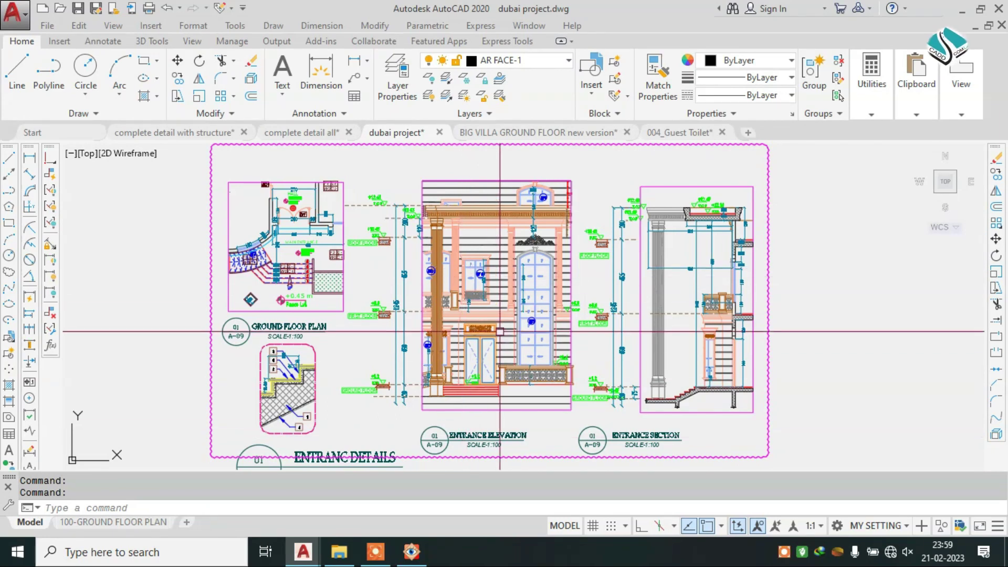
pyautogui.scroll(5, 469, 433)
pyautogui.scroll(1, 468, 433)
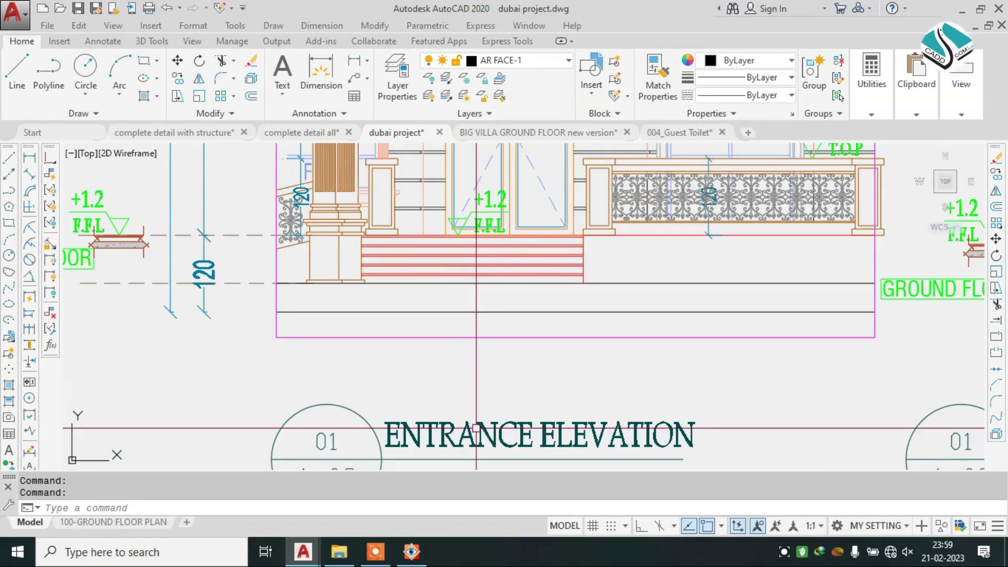
pyautogui.scroll(-4, 476, 428)
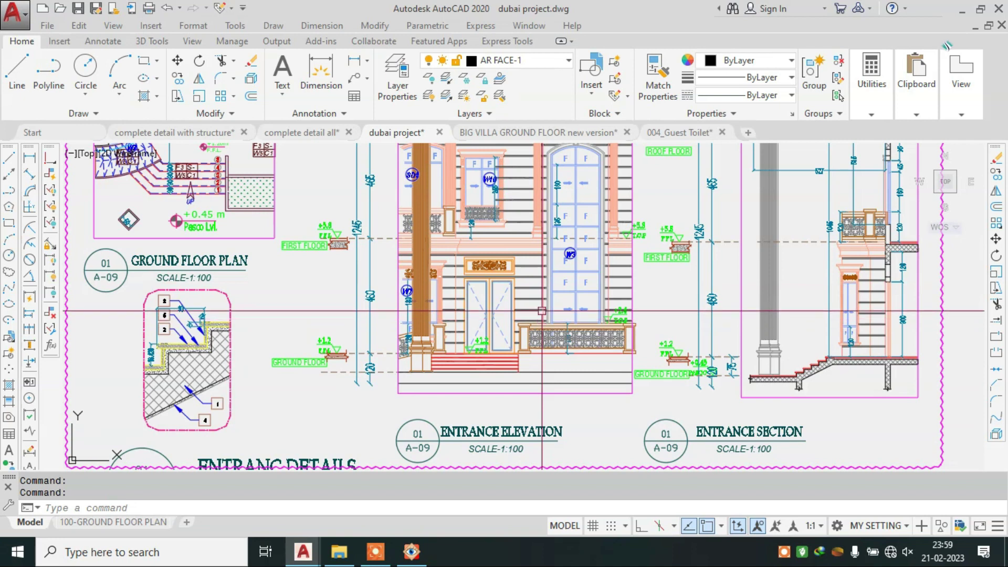
pyautogui.scroll(1, 603, 336)
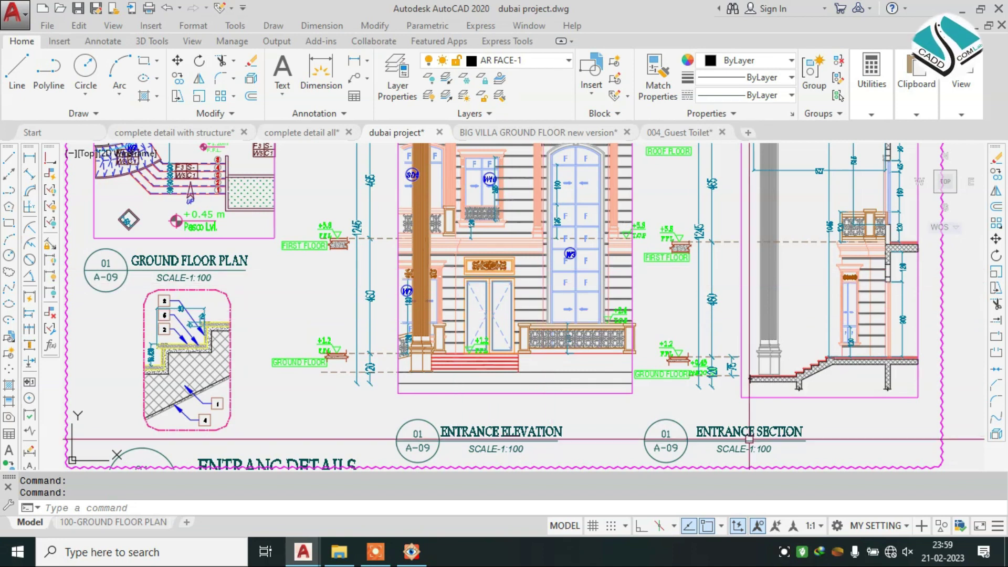
pyautogui.scroll(4, 745, 409)
# Zoom back out to the boundary wall plan, roof and sections A-A to D-D.
pyautogui.scroll(-1, 740, 367)
pyautogui.scroll(-4, 740, 338)
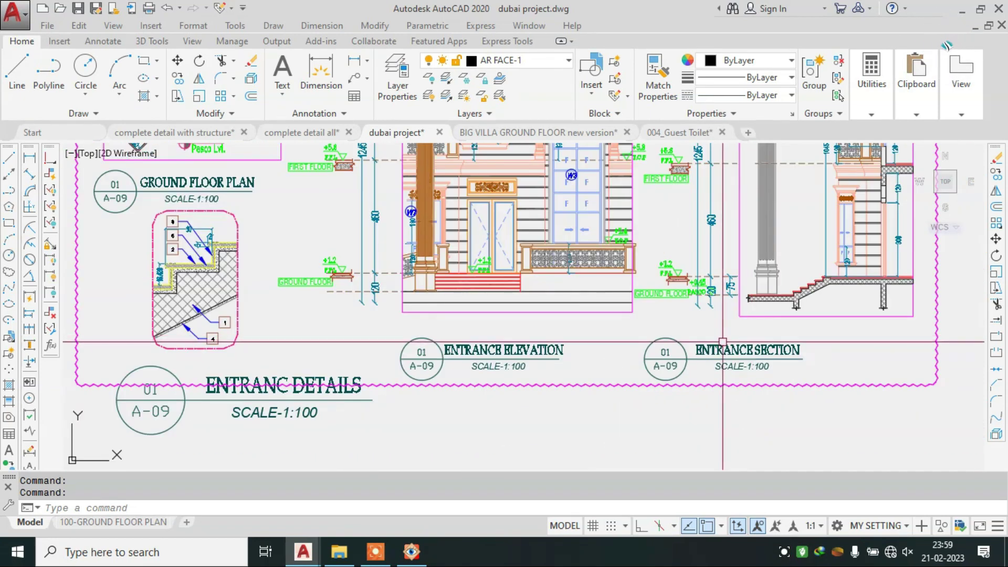
pyautogui.scroll(-5, 446, 270)
pyautogui.scroll(-5, 443, 272)
pyautogui.scroll(3, 666, 283)
pyautogui.scroll(3, 667, 284)
pyautogui.scroll(2, 667, 284)
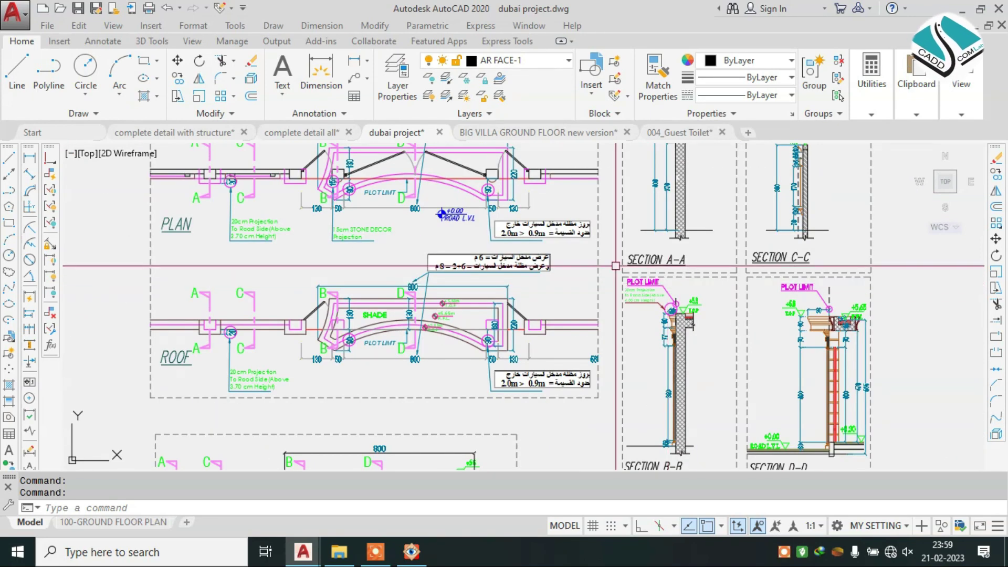
pyautogui.scroll(-6, 616, 265)
# Switch to the complete detail all drawing and pan across its detail sheets.
pyautogui.click(282, 132)
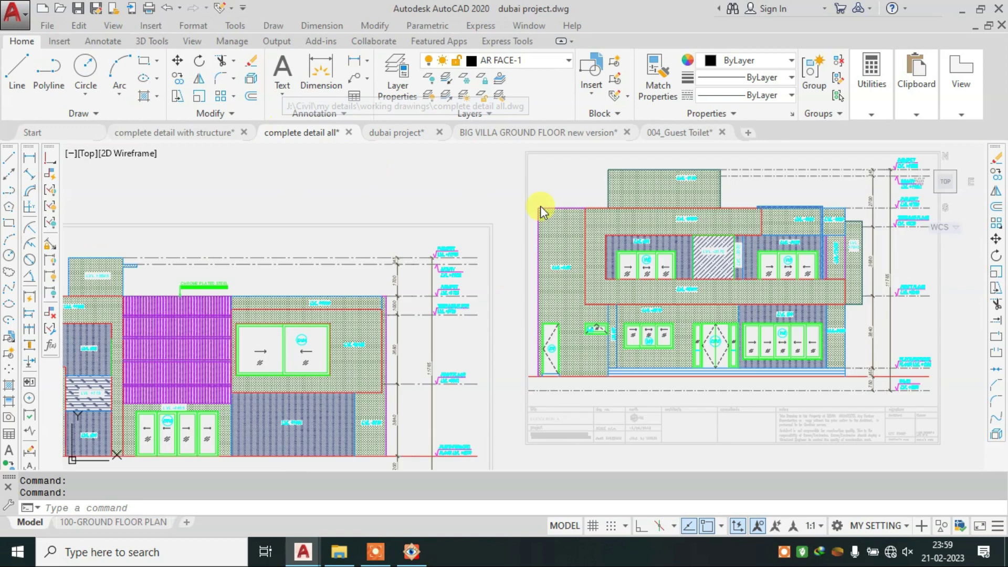
pyautogui.scroll(-5, 611, 275)
pyautogui.scroll(-2, 611, 275)
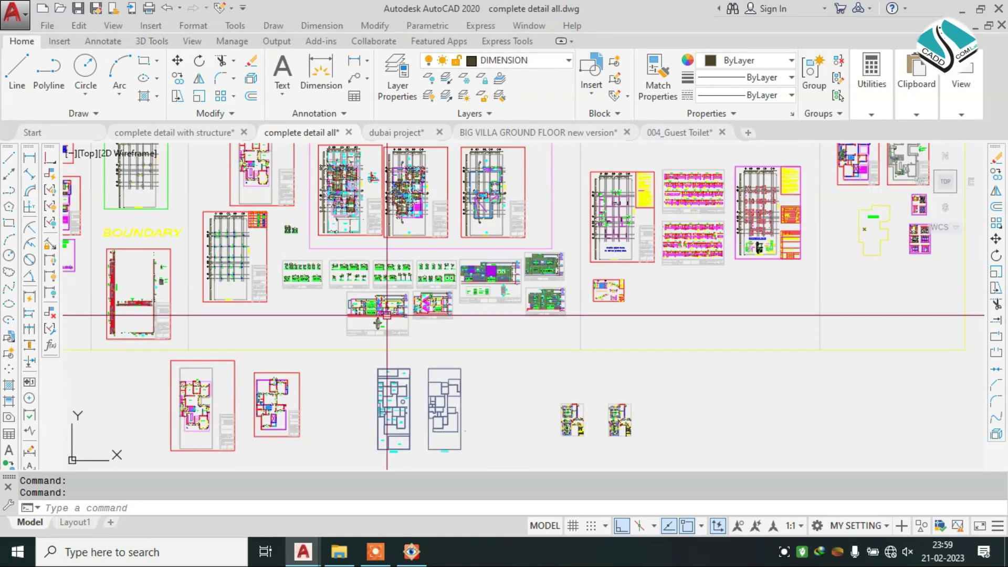
pyautogui.scroll(3, 367, 315)
pyautogui.scroll(-3, 367, 315)
pyautogui.moveTo(333, 305)
pyautogui.mouseDown(button='middle')
pyautogui.moveTo(491, 380)
pyautogui.moveTo(525, 325)
pyautogui.mouseUp(button='middle')
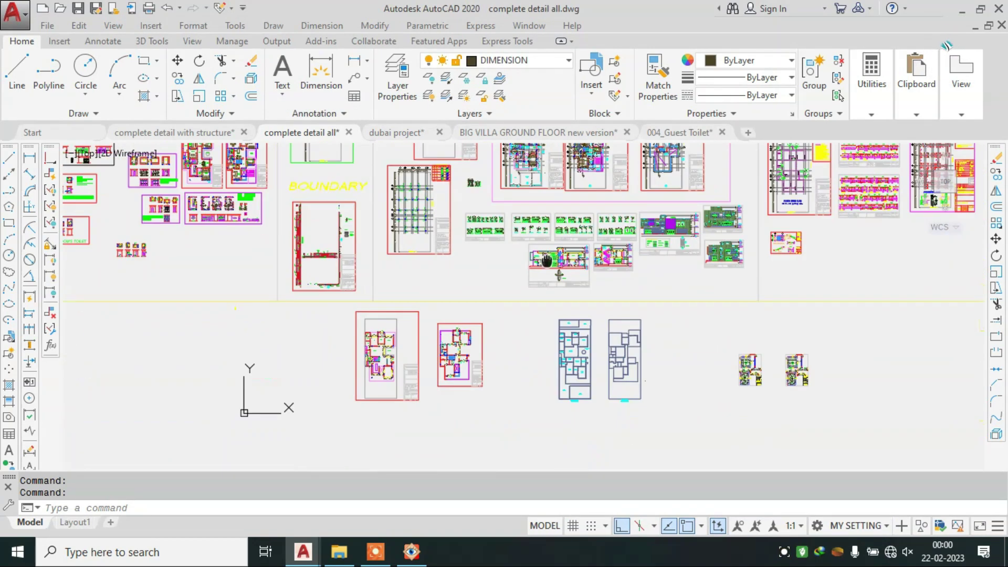
pyautogui.scroll(-2, 367, 310)
pyautogui.scroll(2, 367, 310)
pyautogui.scroll(-2, 274, 191)
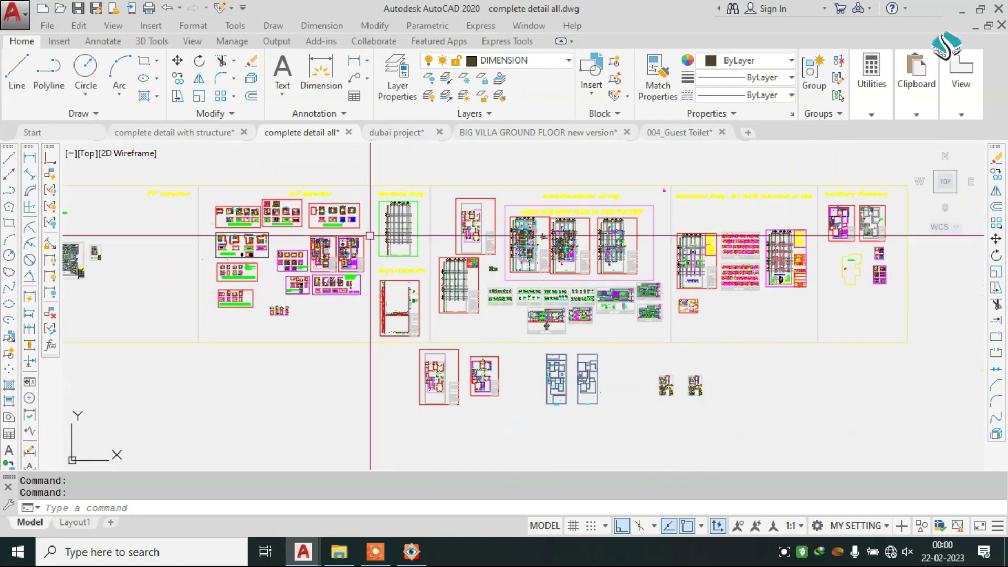
# Show door details D1–D3 (1200x2400, 1100x2400, 900x2400, 900x2100) in complete detail with structure.
pyautogui.click(207, 133)
pyautogui.scroll(-5, 484, 244)
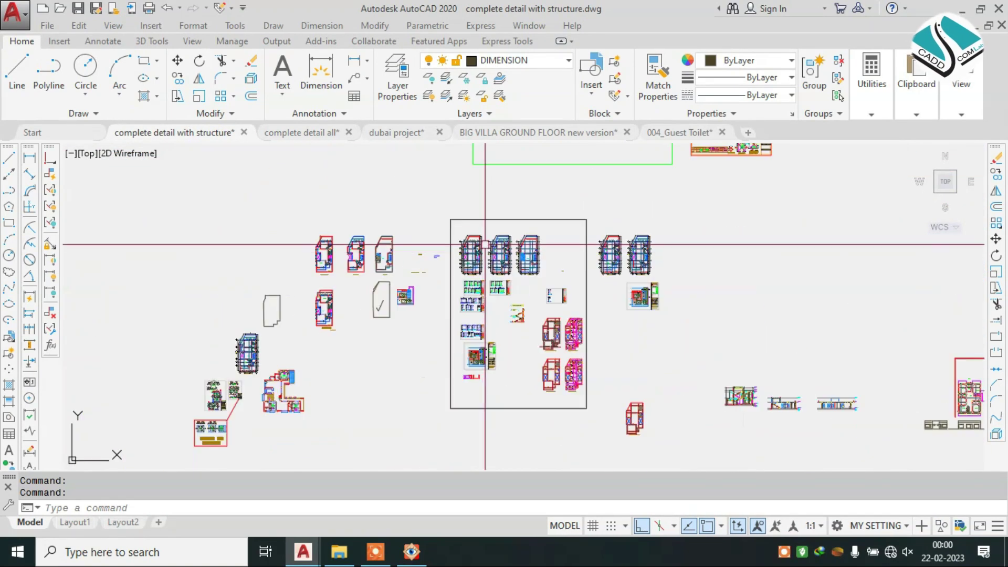
pyautogui.scroll(3, 338, 234)
pyautogui.scroll(3, 462, 272)
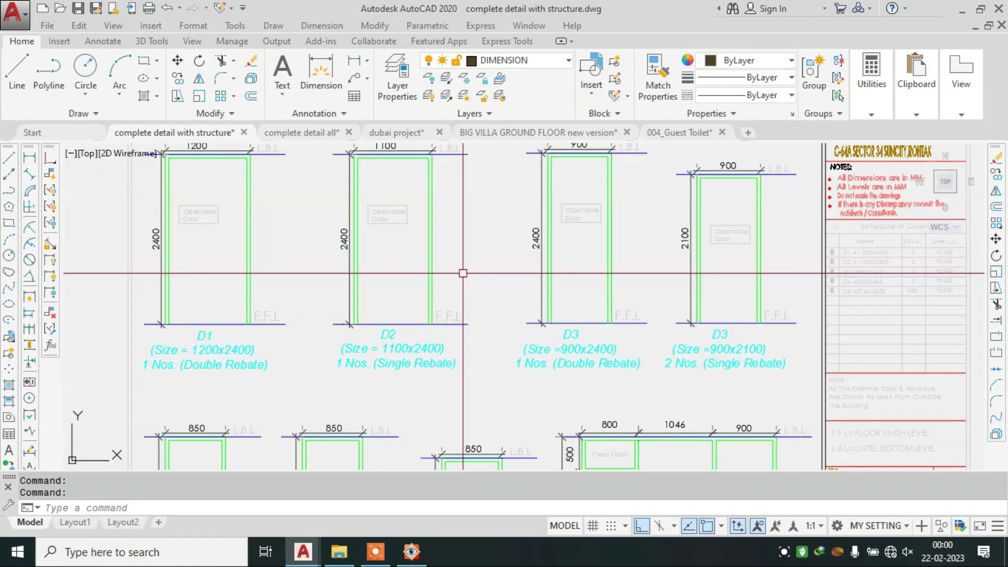
pyautogui.moveTo(463, 273); pyautogui.dragTo(543, 272, button='middle')
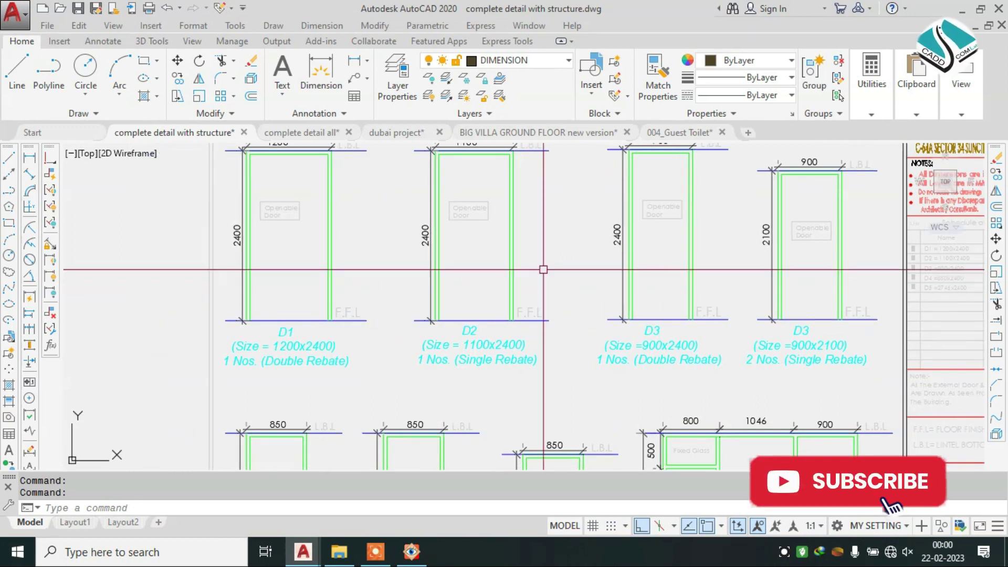
pyautogui.click(415, 131)
# Zoom and pan around the dubai project gate and guard-room sheets.
pyautogui.scroll(3, 545, 212)
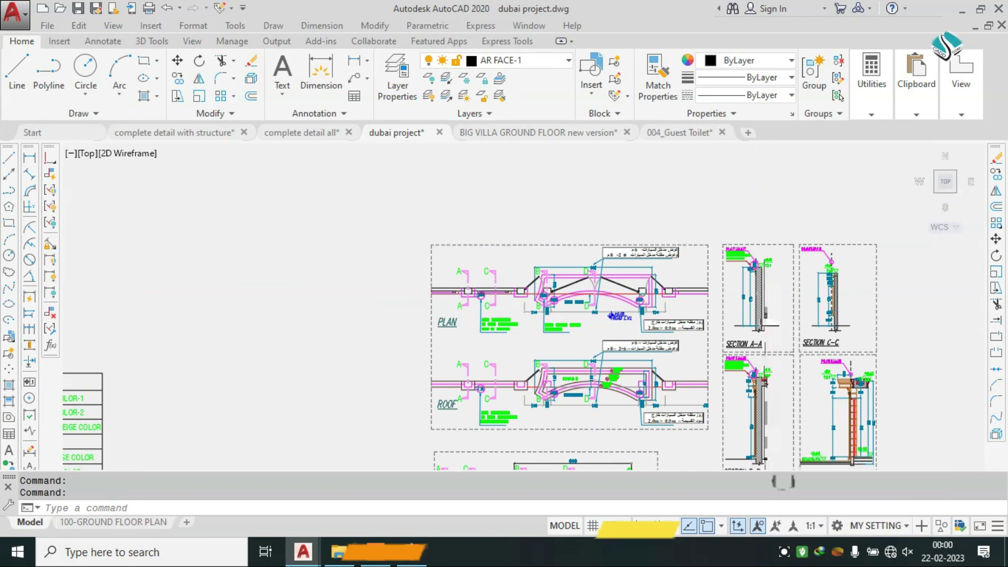
pyautogui.scroll(-2, 782, 247)
pyautogui.scroll(3, 533, 253)
pyautogui.scroll(2, 533, 252)
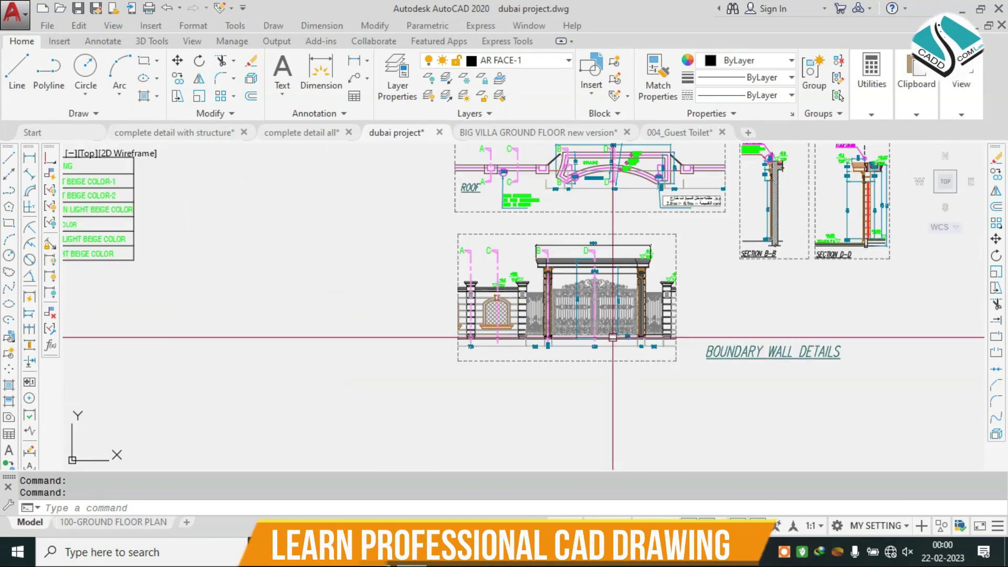
pyautogui.scroll(-5, 533, 252)
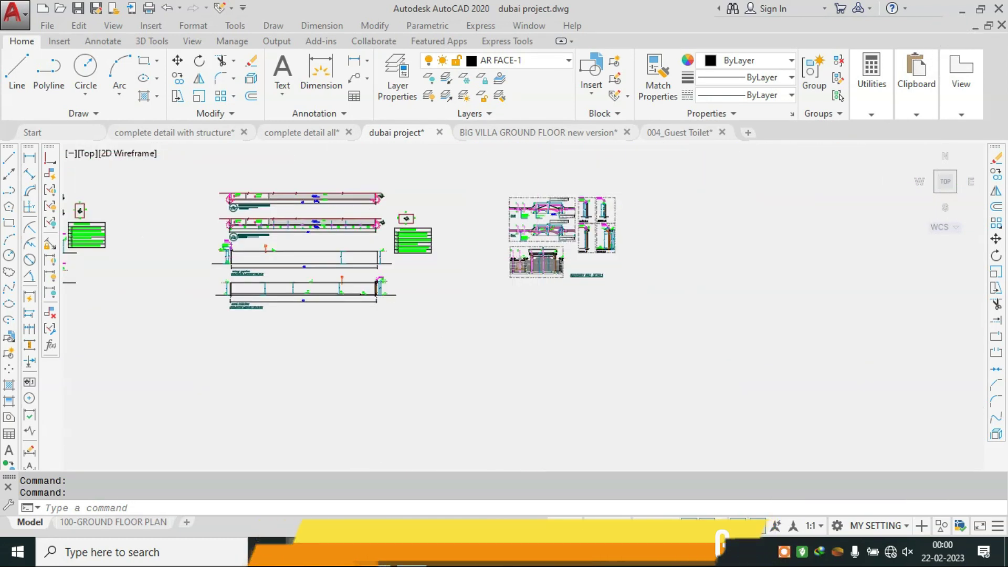
pyautogui.moveTo(386, 262); pyautogui.dragTo(528, 240, button='middle')
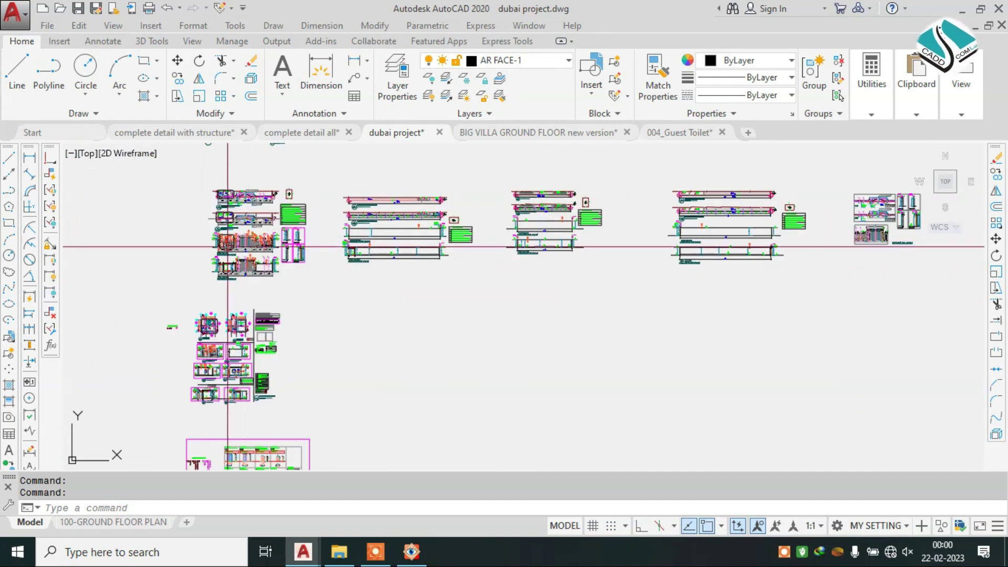
# Zoom in on the OUTSIDE DOORS schedule sheet.
pyautogui.scroll(4, 229, 191)
pyautogui.scroll(-3, 316, 288)
pyautogui.scroll(3, 316, 287)
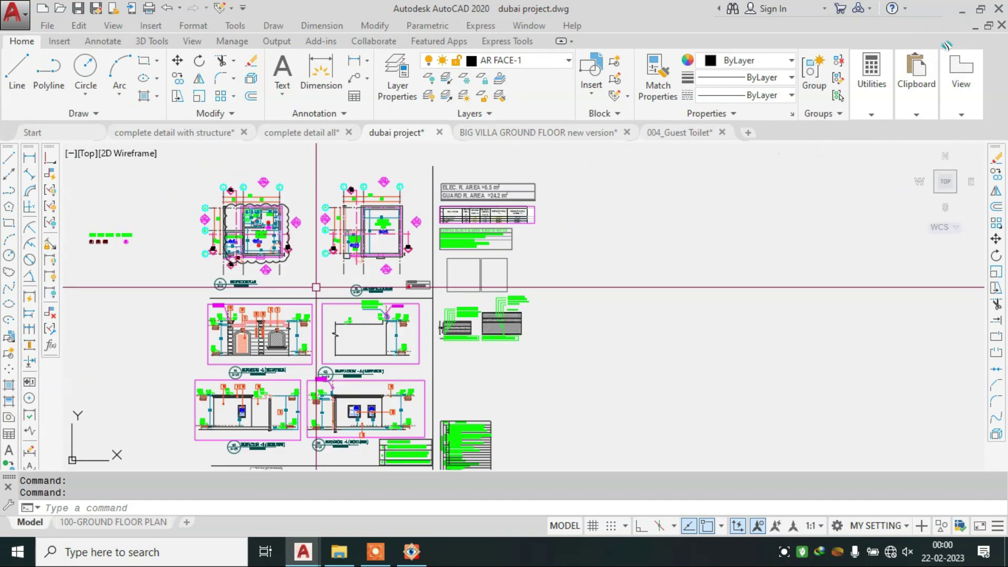
pyautogui.scroll(-2, 316, 287)
pyautogui.scroll(3, 378, 236)
pyautogui.scroll(-5, 450, 248)
pyautogui.scroll(3, 450, 294)
pyautogui.scroll(2, 451, 373)
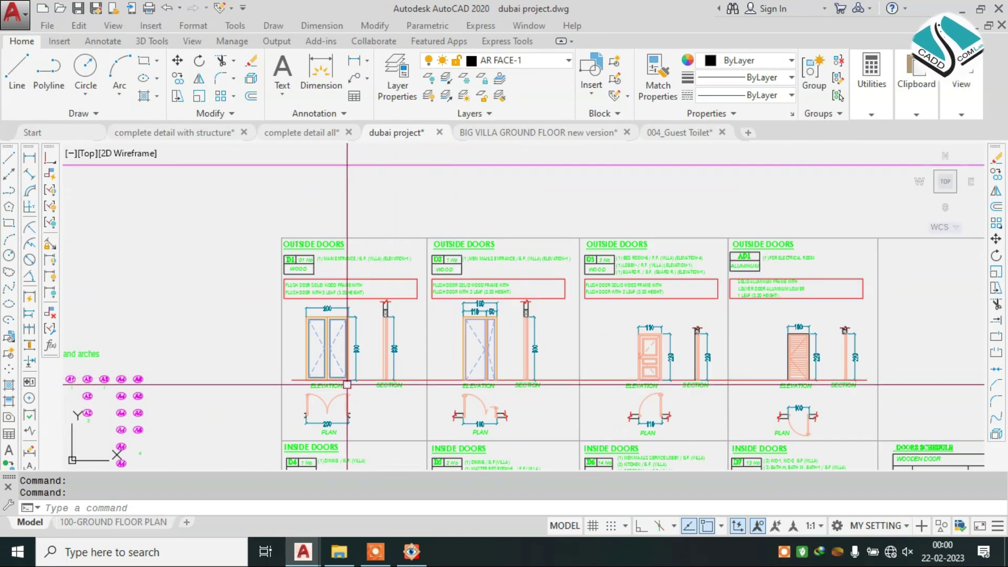
# Bring the D1 door drawing and its notes into view.
pyautogui.scroll(5, 352, 237)
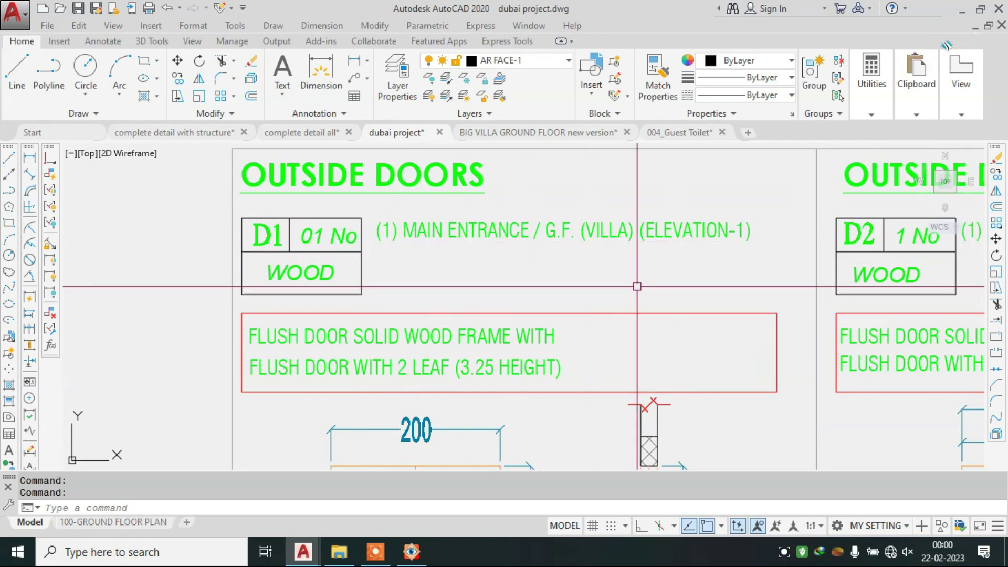
pyautogui.moveTo(509, 326); pyautogui.dragTo(506, 267, button='middle')
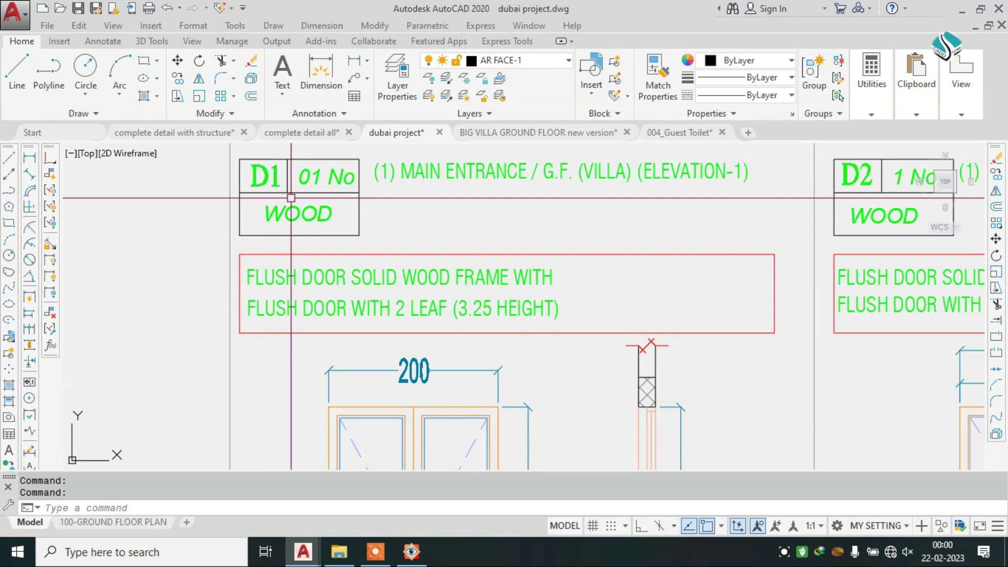
pyautogui.moveTo(404, 321); pyautogui.dragTo(363, 239, button='middle')
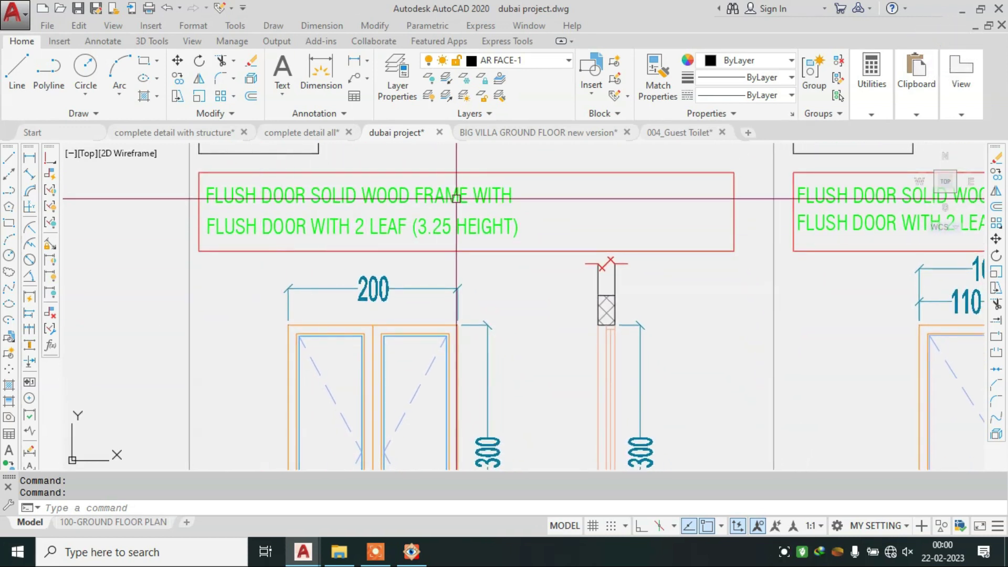
pyautogui.scroll(-3, 445, 239)
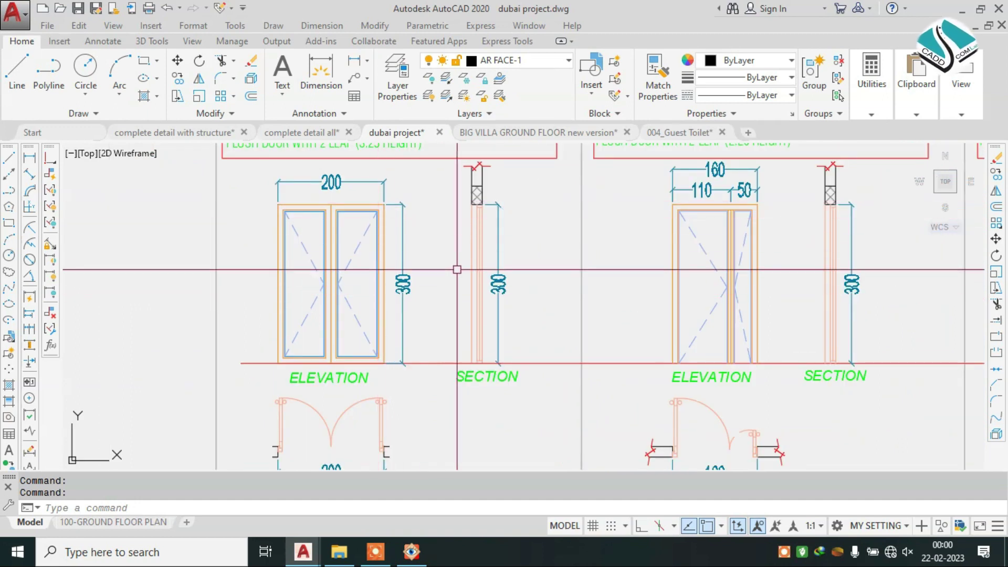
pyautogui.scroll(-3, 456, 269)
pyautogui.scroll(2, 456, 269)
# Review the INSIDE DOORS tables and the whole door-details sheet.
pyautogui.moveTo(574, 273); pyautogui.dragTo(650, 236, button='middle')
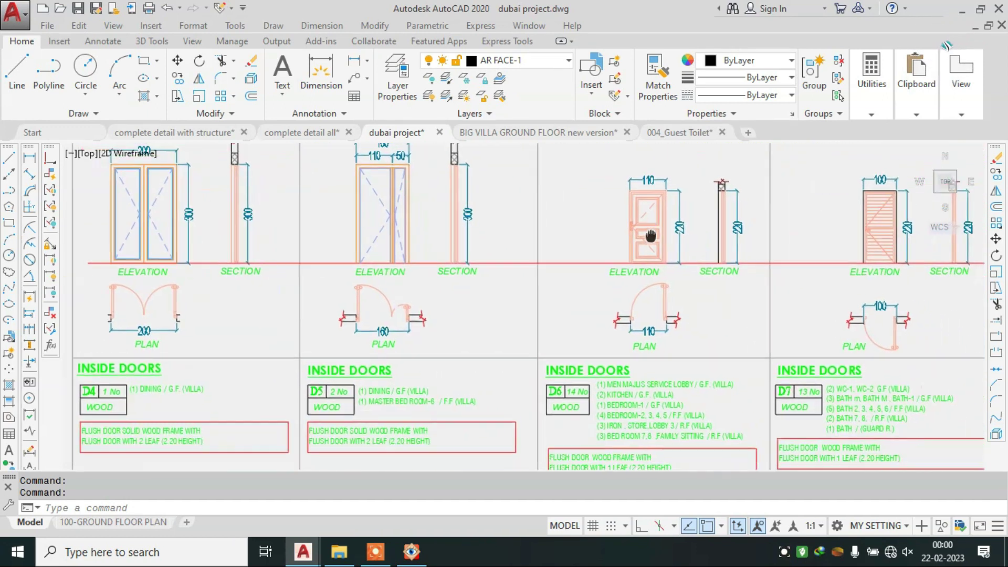
pyautogui.scroll(4, 382, 293)
pyautogui.scroll(2, 361, 273)
pyautogui.scroll(-5, 361, 272)
pyautogui.scroll(-2, 361, 272)
pyautogui.moveTo(571, 299); pyautogui.dragTo(533, 227, button='middle')
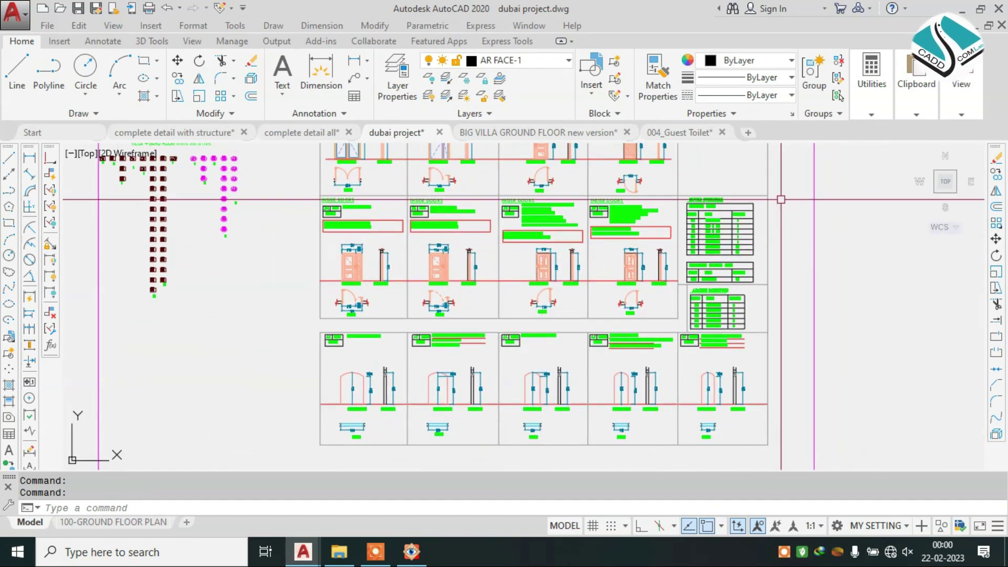
pyautogui.scroll(4, 780, 198)
pyautogui.scroll(2, 577, 262)
pyautogui.scroll(-2, 421, 316)
# Zoom around the arch elevation and section details.
pyautogui.moveTo(422, 316); pyautogui.dragTo(284, 169, button='middle')
pyautogui.scroll(-3, 283, 168)
pyautogui.scroll(3, 284, 168)
pyautogui.scroll(2, 283, 168)
pyautogui.scroll(-5, 475, 318)
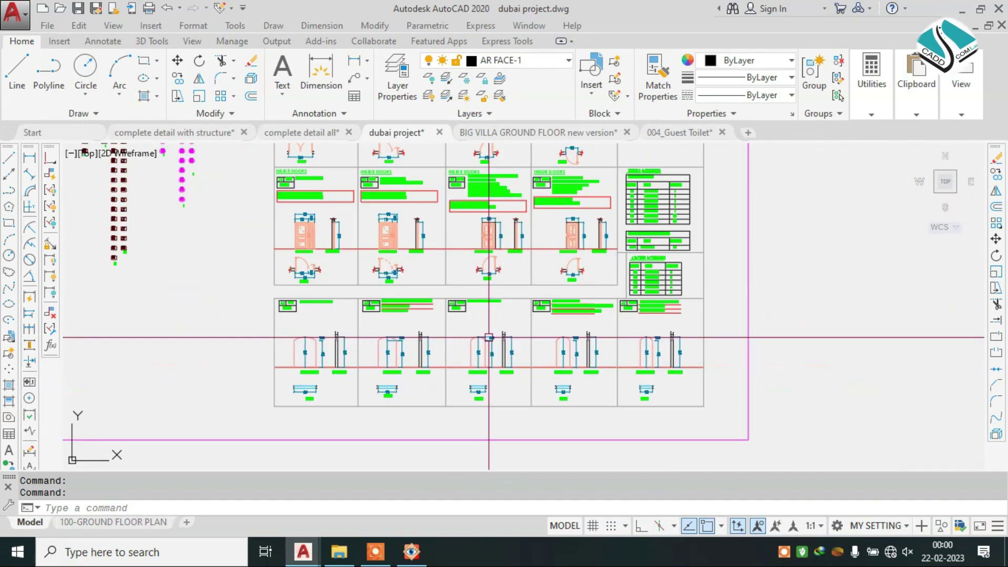
pyautogui.scroll(-2, 476, 318)
pyautogui.scroll(2, 409, 314)
# Inspect the lower window details.
pyautogui.moveTo(399, 467); pyautogui.dragTo(400, 317, button='middle')
pyautogui.scroll(2, 399, 316)
pyautogui.scroll(3, 399, 316)
pyautogui.scroll(-2, 513, 262)
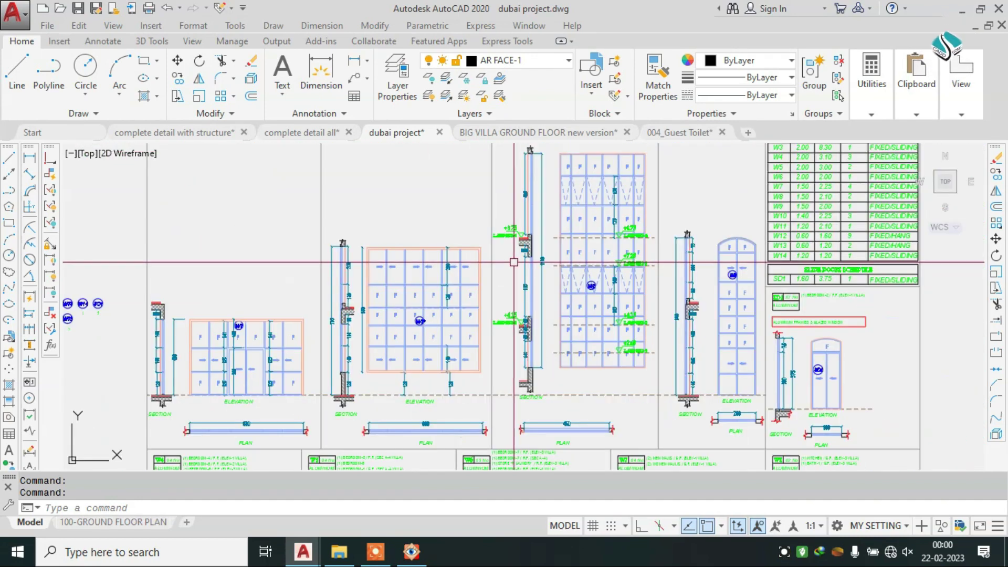
pyautogui.scroll(3, 519, 236)
pyautogui.scroll(-3, 527, 237)
pyautogui.scroll(-2, 534, 239)
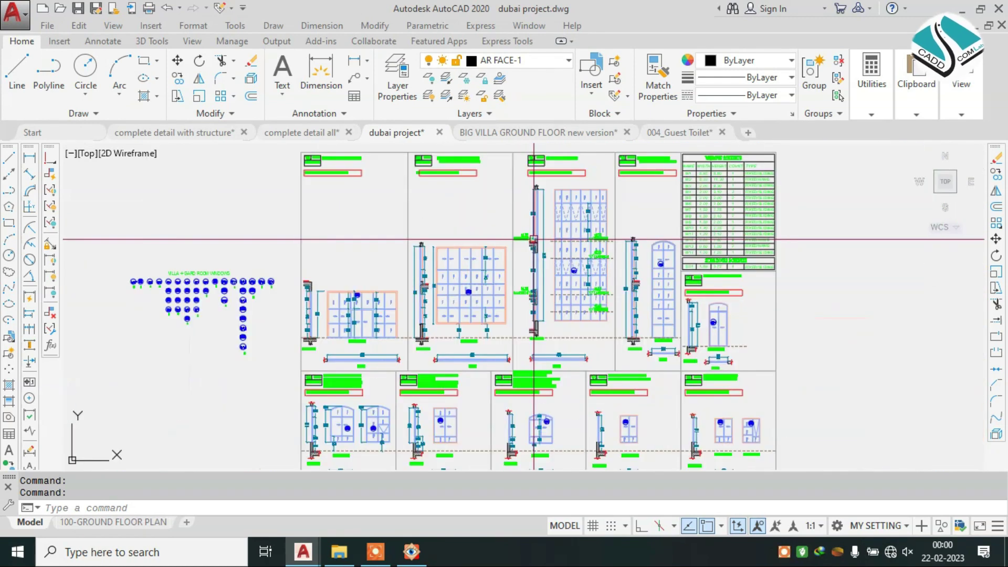
pyautogui.scroll(-2, 724, 220)
# View the wardrobe elevation sheet, then the overview near General Window Details.
pyautogui.moveTo(725, 220); pyautogui.dragTo(611, 200, button='middle')
pyautogui.scroll(4, 379, 427)
pyautogui.scroll(-3, 379, 426)
pyautogui.scroll(2, 545, 310)
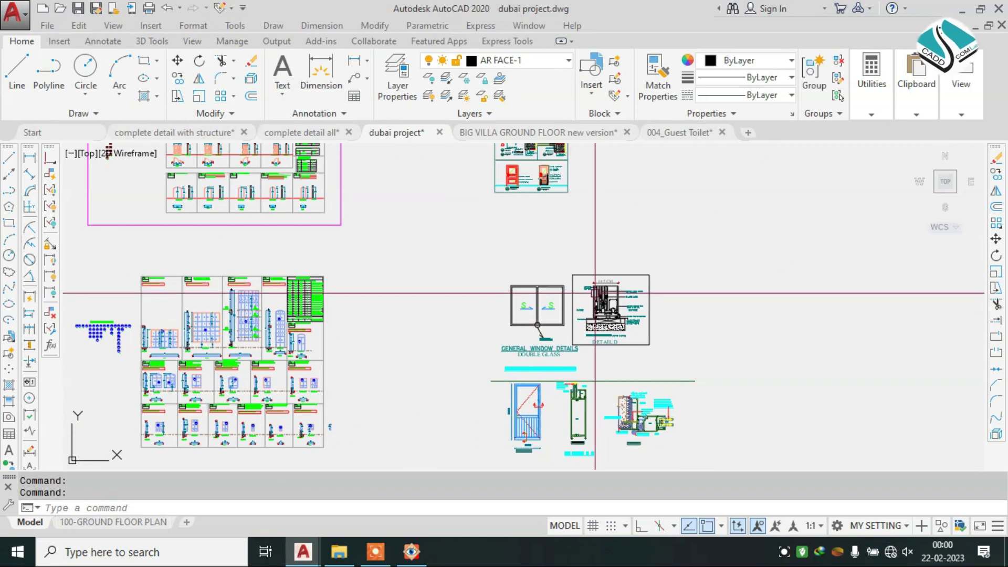
pyautogui.moveTo(518, 157); pyautogui.dragTo(526, 283, button='middle')
pyautogui.scroll(4, 526, 282)
pyautogui.scroll(2, 525, 283)
# Zoom in on the solid and flush door elevations and their labels.
pyautogui.moveTo(580, 333); pyautogui.dragTo(538, 122, button='middle')
pyautogui.scroll(4, 552, 284)
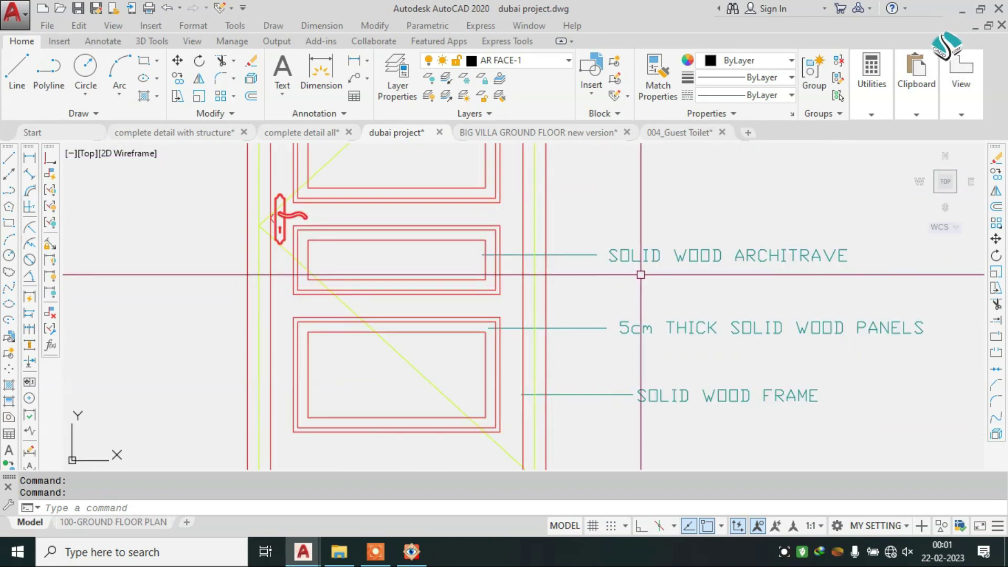
pyautogui.moveTo(665, 276)
pyautogui.mouseDown(button='middle')
pyautogui.moveTo(641, 293)
pyautogui.moveTo(587, 291)
pyautogui.mouseUp(button='middle')
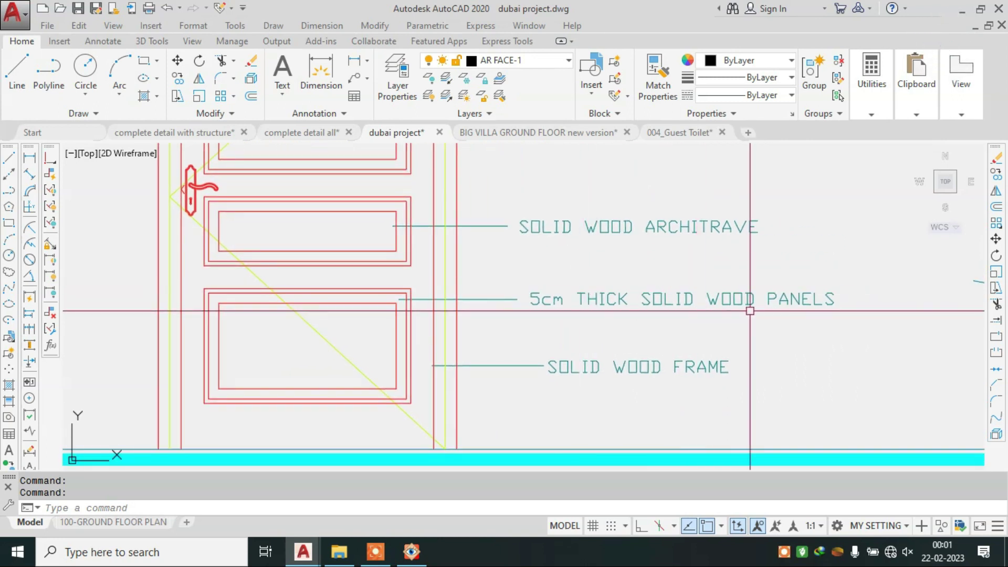
pyautogui.scroll(-5, 545, 322)
pyautogui.scroll(3, 667, 320)
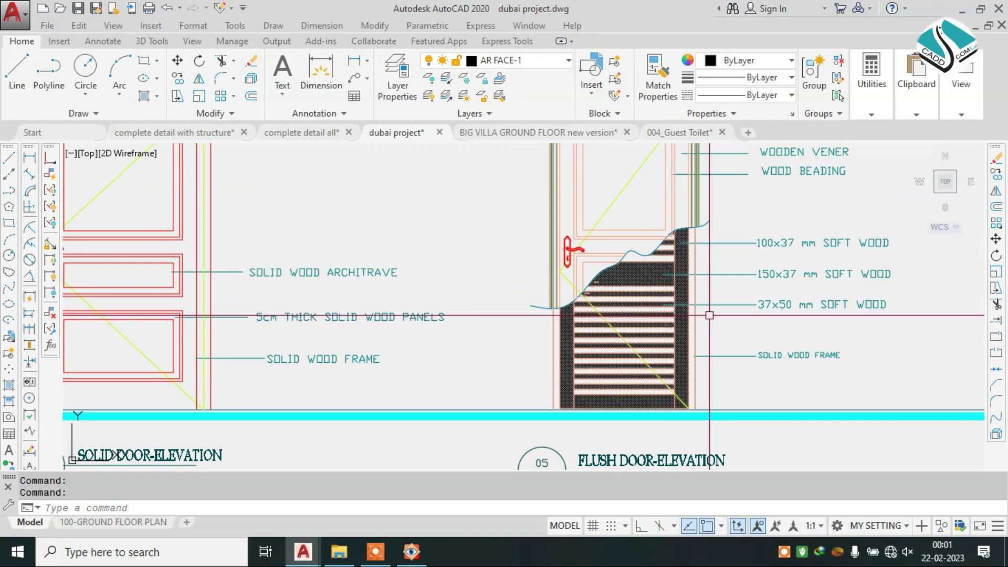
# Zoom to the 1:5 Solid Door-Section with hinge, handle and 18mm marine ply sub frame.
pyautogui.scroll(4, 726, 266)
pyautogui.scroll(-2, 581, 218)
pyautogui.scroll(3, 581, 218)
pyautogui.scroll(3, 581, 218)
pyautogui.scroll(1, 580, 218)
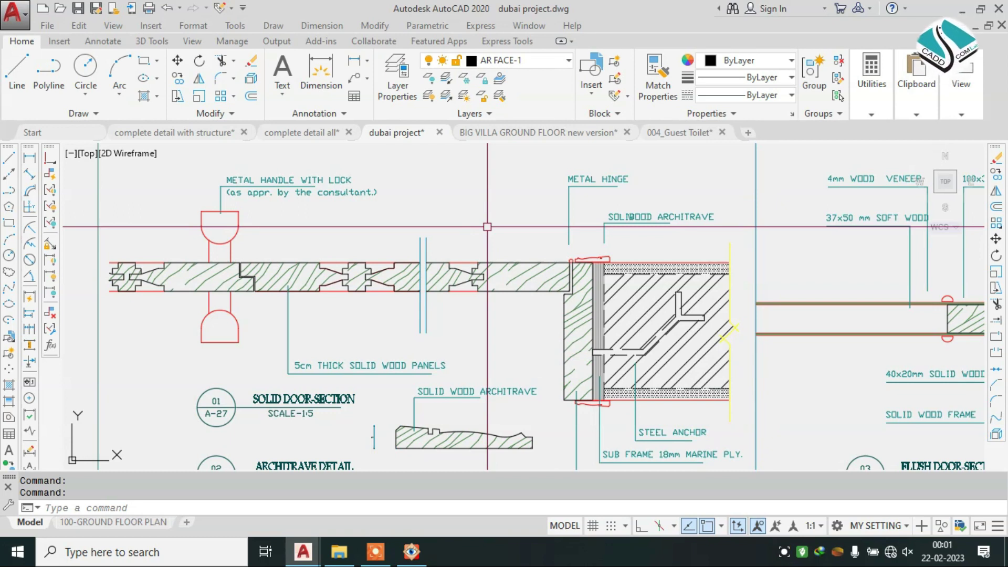
# Zoom around the solid and flush door sections and their architrave details.
pyautogui.scroll(-5, 487, 227)
pyautogui.scroll(5, 451, 227)
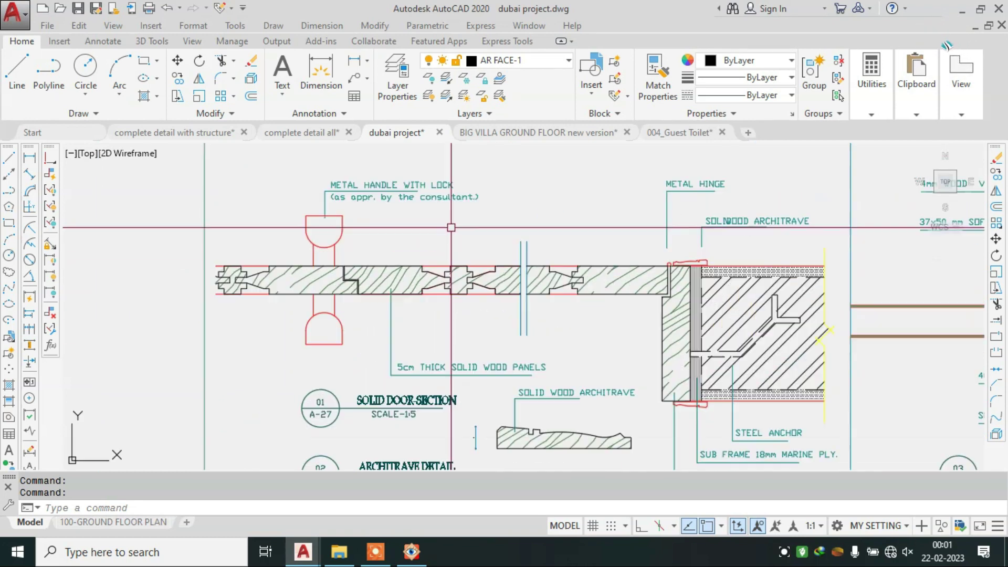
pyautogui.scroll(3, 450, 227)
pyautogui.scroll(1, 483, 229)
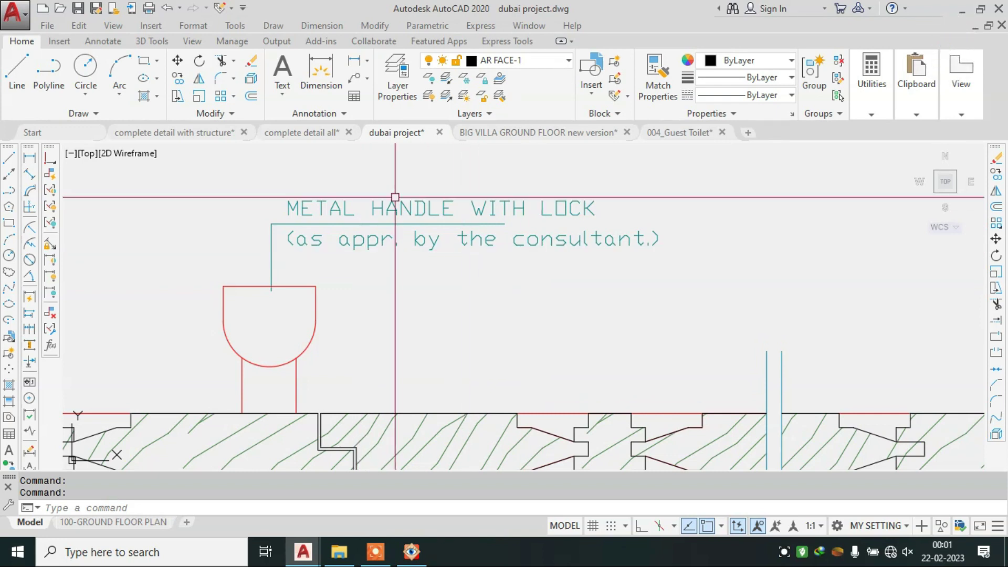
pyautogui.scroll(-4, 440, 324)
pyautogui.scroll(2, 440, 324)
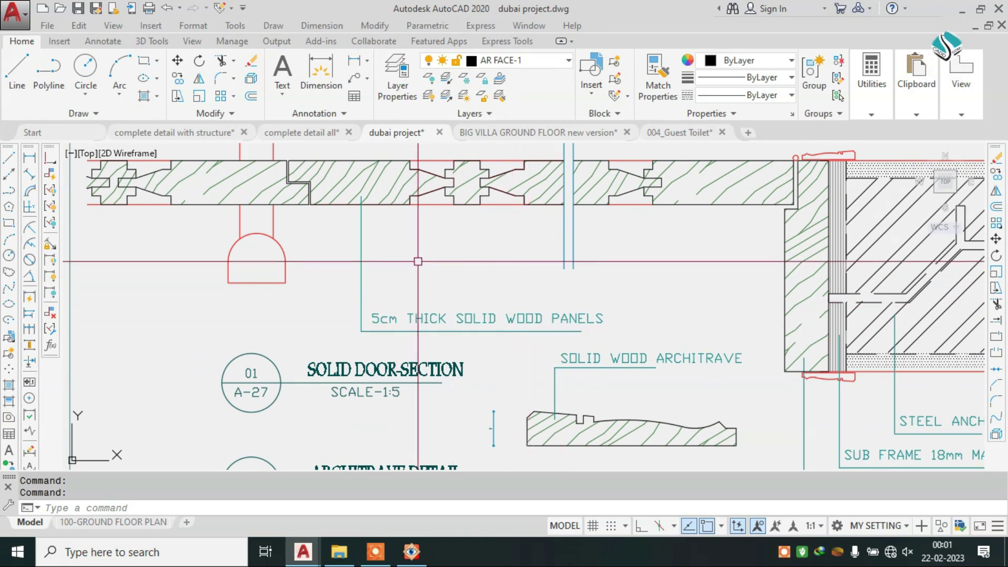
pyautogui.scroll(1, 513, 288)
pyautogui.scroll(1, 490, 292)
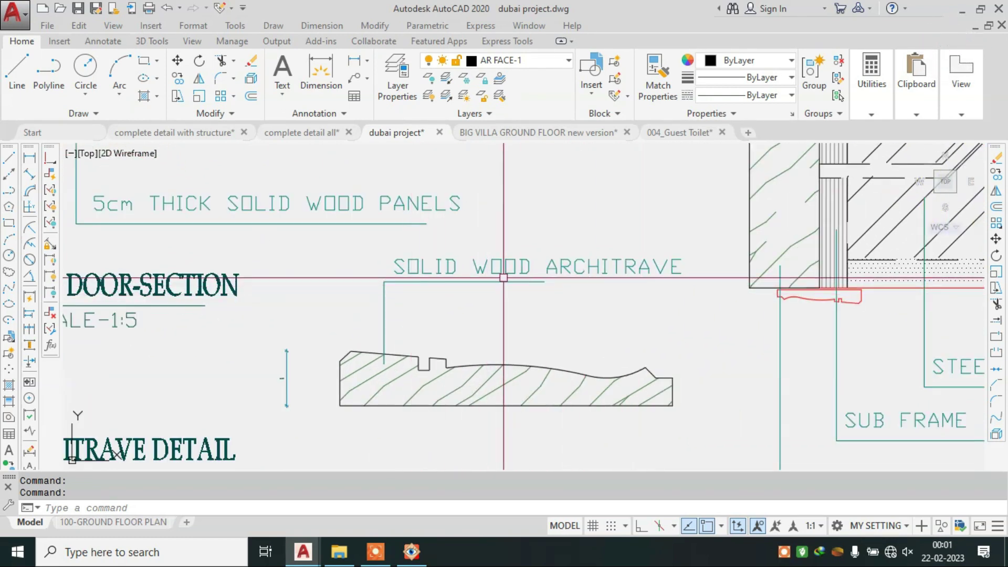
pyautogui.scroll(-4, 503, 278)
pyautogui.scroll(1, 530, 251)
pyautogui.scroll(1, 558, 226)
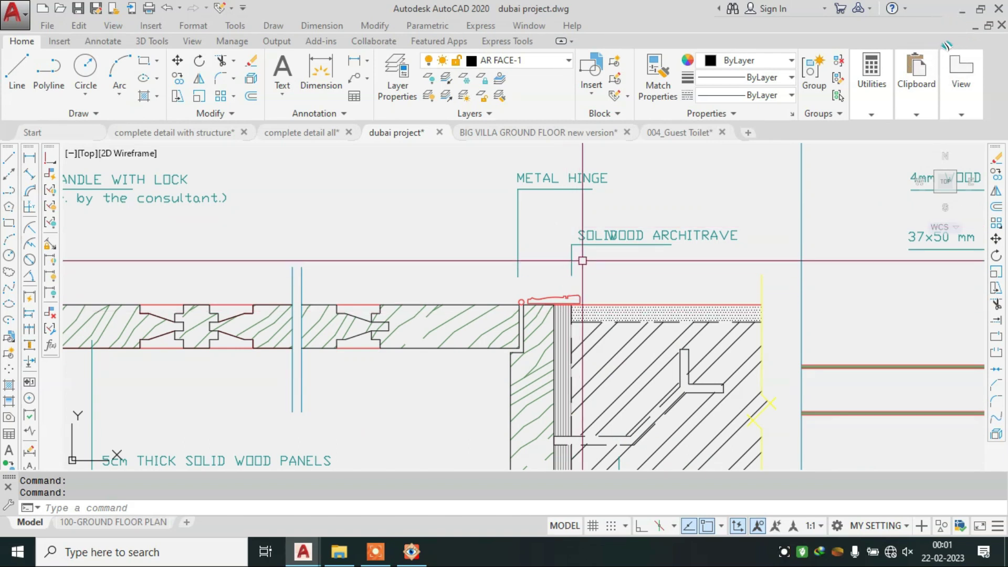
pyautogui.scroll(-1, 583, 273)
pyautogui.scroll(-1, 563, 191)
pyautogui.scroll(4, 602, 321)
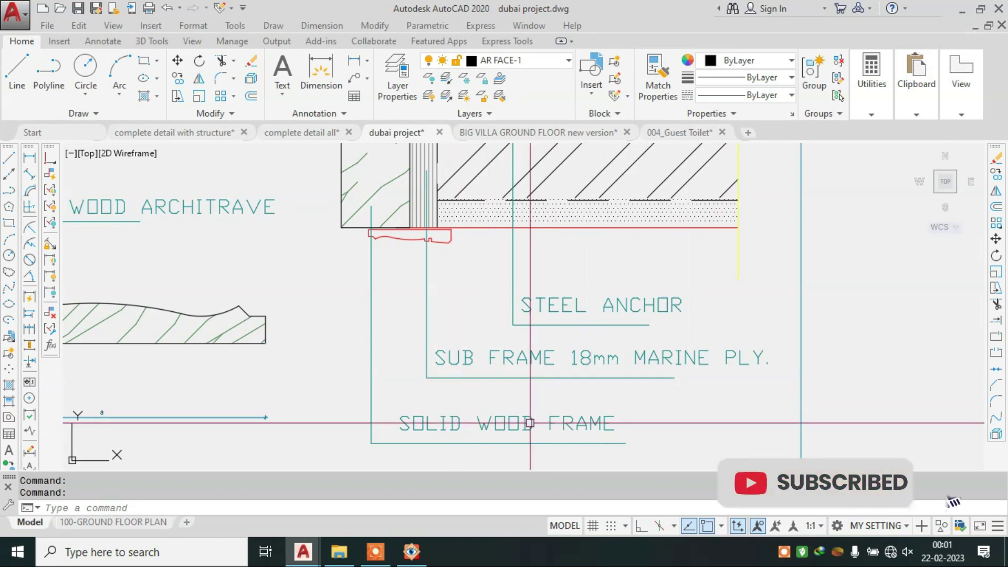
pyautogui.scroll(-4, 530, 422)
pyautogui.scroll(-2, 535, 328)
pyautogui.scroll(1, 508, 342)
pyautogui.scroll(4, 485, 334)
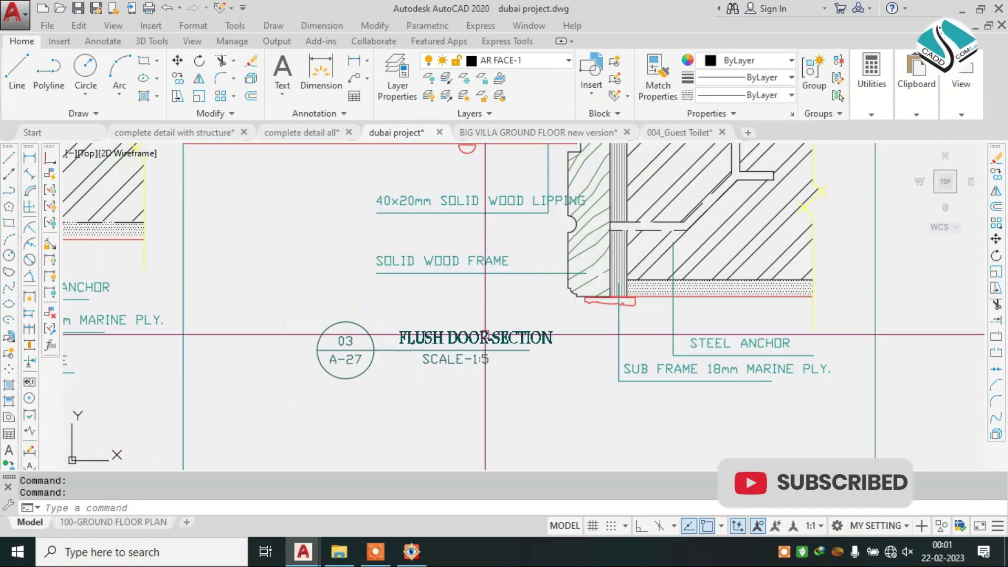
pyautogui.scroll(-1, 485, 335)
pyautogui.scroll(-3, 525, 338)
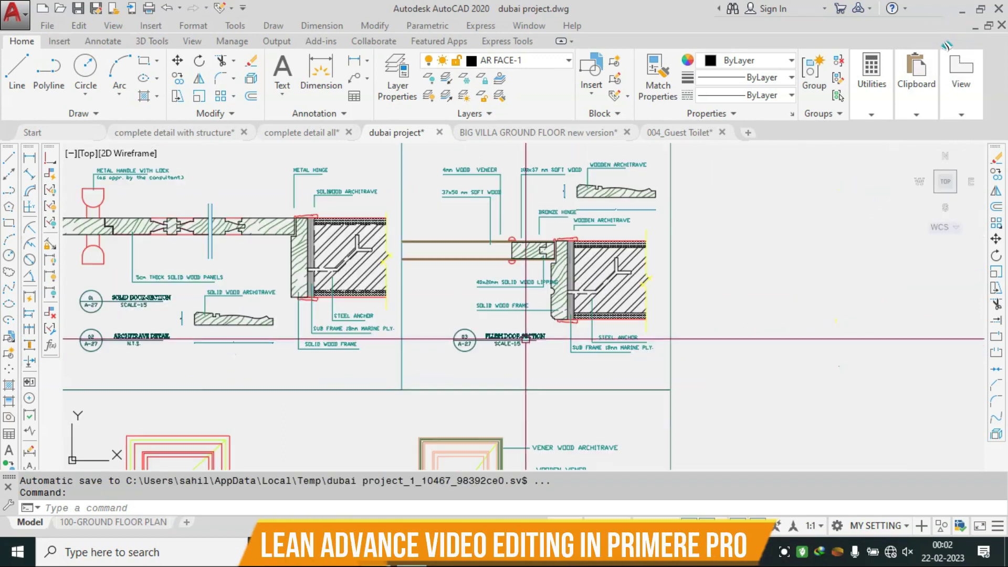
pyautogui.scroll(4, 144, 330)
pyautogui.scroll(-4, 144, 330)
# Pan across the door details to the double-glass general window details and Detail D.
pyautogui.moveTo(284, 330)
pyautogui.mouseDown(button='middle')
pyautogui.moveTo(567, 297)
pyautogui.moveTo(459, 213)
pyautogui.mouseUp(button='middle')
pyautogui.scroll(2, 460, 215)
pyautogui.scroll(-5, 516, 191)
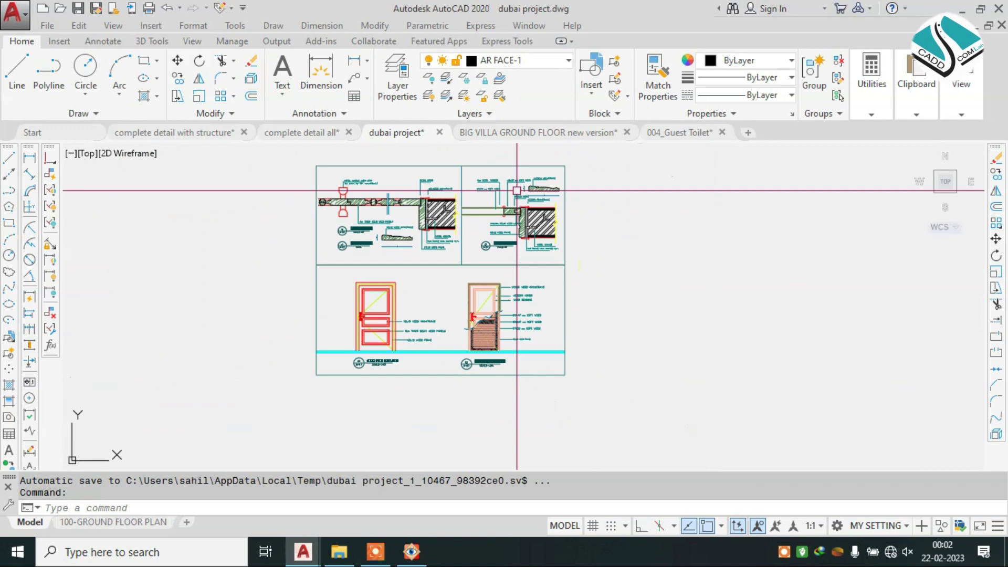
pyautogui.scroll(-2, 516, 190)
pyautogui.scroll(2, 533, 337)
pyautogui.scroll(3, 515, 383)
pyautogui.moveTo(515, 382)
pyautogui.mouseDown(button='middle')
pyautogui.moveTo(473, 272)
pyautogui.moveTo(543, 408)
pyautogui.moveTo(278, 350)
pyautogui.mouseUp(button='middle')
pyautogui.scroll(2, 493, 321)
pyautogui.scroll(-2, 476, 333)
# Zoom into Detail D's sill section and reveal the lower frame and INSIDE/OUTSIDE labels.
pyautogui.scroll(1, 494, 210)
pyautogui.scroll(2, 496, 174)
pyautogui.scroll(2, 498, 160)
pyautogui.scroll(-2, 491, 173)
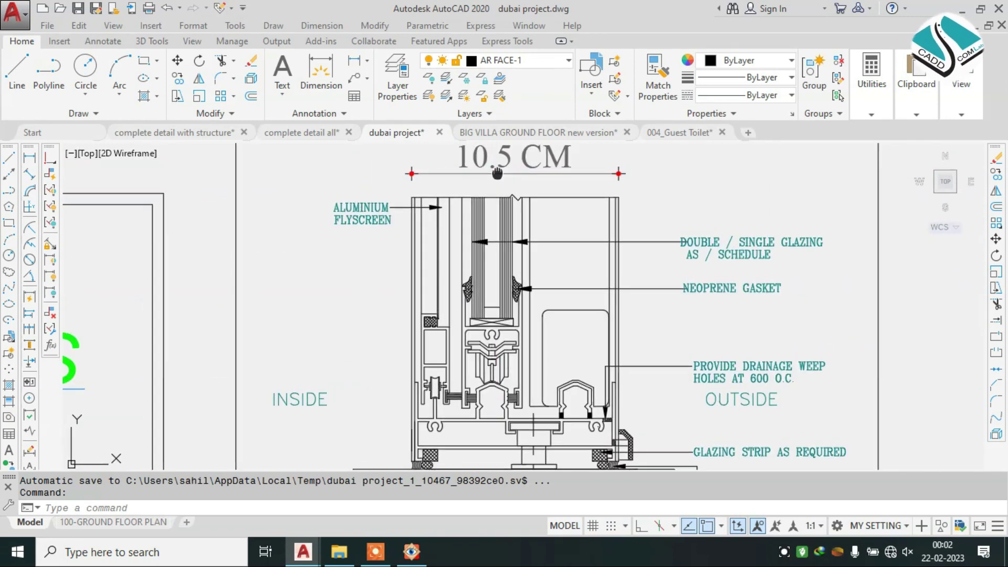
pyautogui.scroll(2, 488, 204)
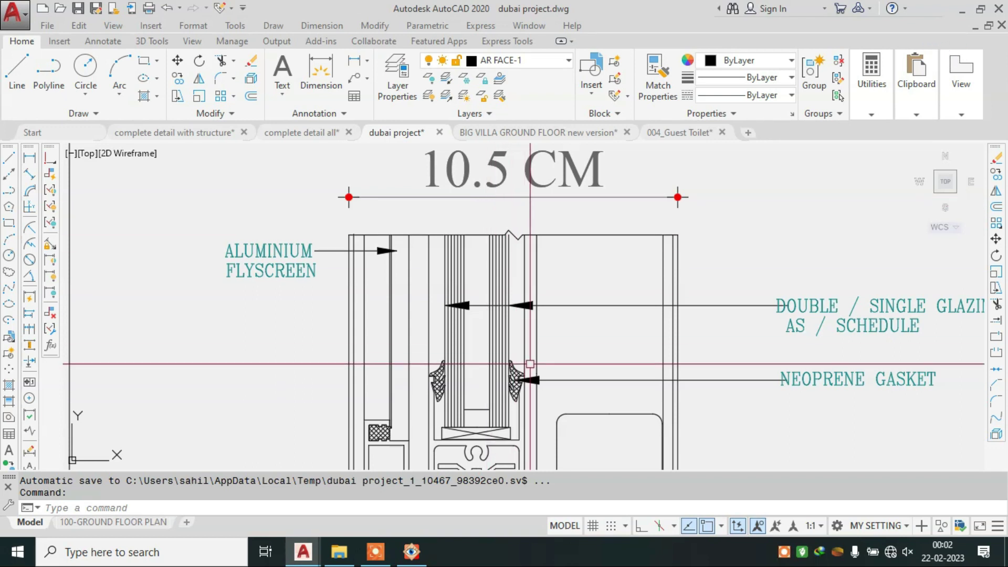
pyautogui.moveTo(509, 460); pyautogui.dragTo(497, 300, button='middle')
pyautogui.scroll(-2, 502, 330)
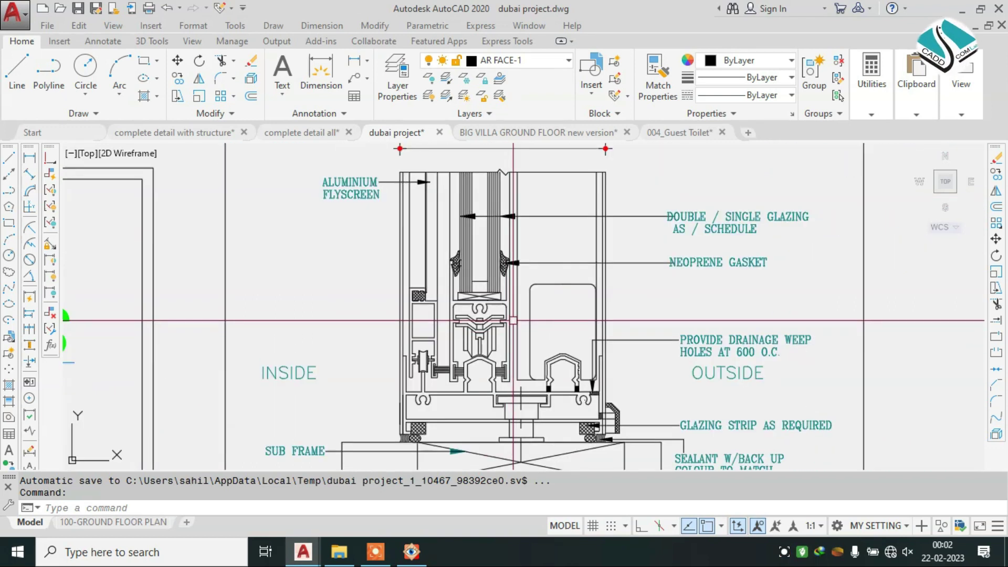
pyautogui.scroll(2, 742, 196)
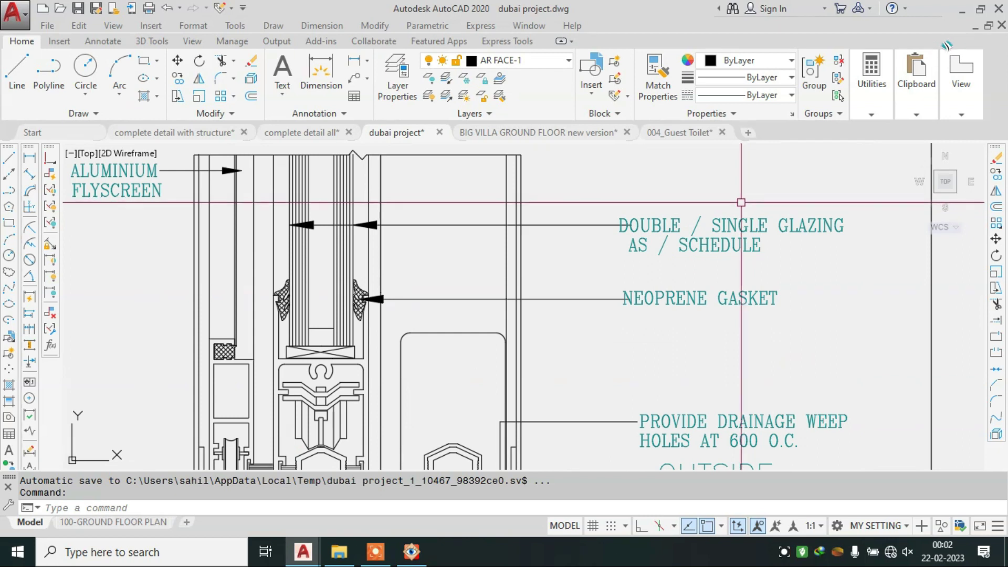
pyautogui.scroll(-2, 401, 327)
pyautogui.scroll(-1, 401, 327)
# Recentre on the full sill profile, checking the GENERAL WINDOW DETAILS title along the way.
pyautogui.moveTo(401, 328)
pyautogui.mouseDown(button='middle')
pyautogui.moveTo(499, 338)
pyautogui.moveTo(523, 241)
pyautogui.mouseUp(button='middle')
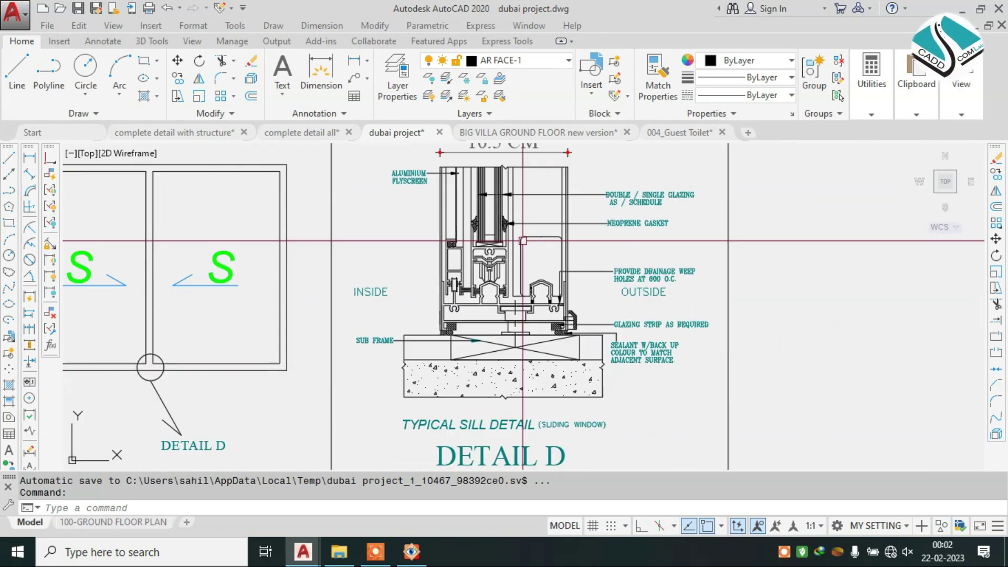
pyautogui.scroll(4, 523, 240)
pyautogui.scroll(-2, 504, 218)
pyautogui.scroll(2, 494, 187)
pyautogui.scroll(4, 479, 319)
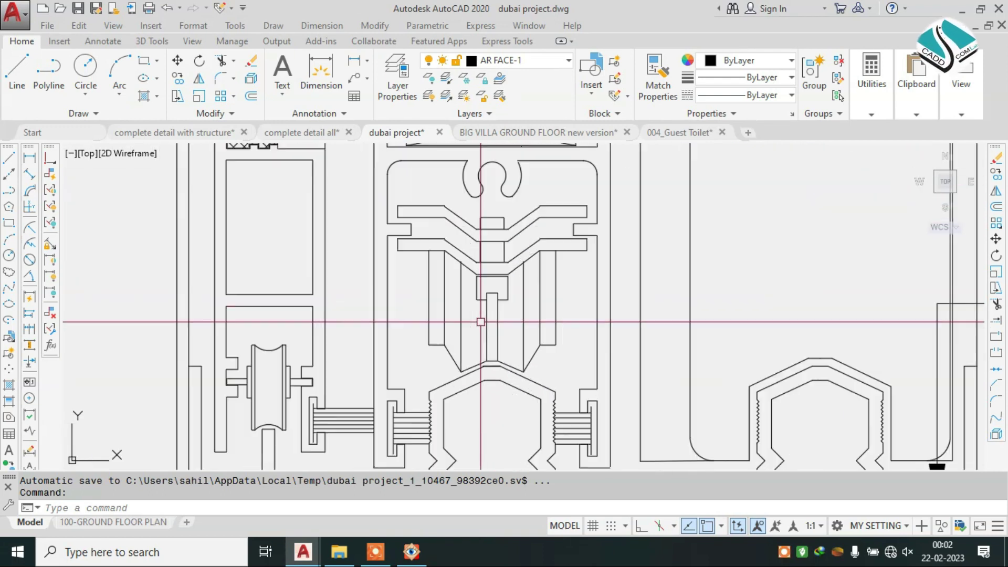
pyautogui.scroll(-4, 479, 319)
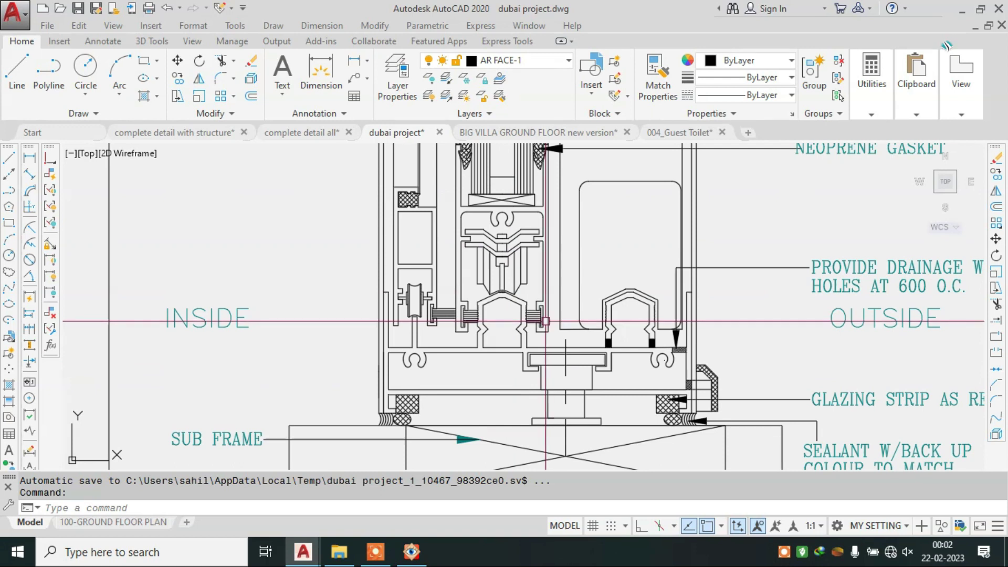
pyautogui.moveTo(529, 305); pyautogui.dragTo(509, 284, button='middle')
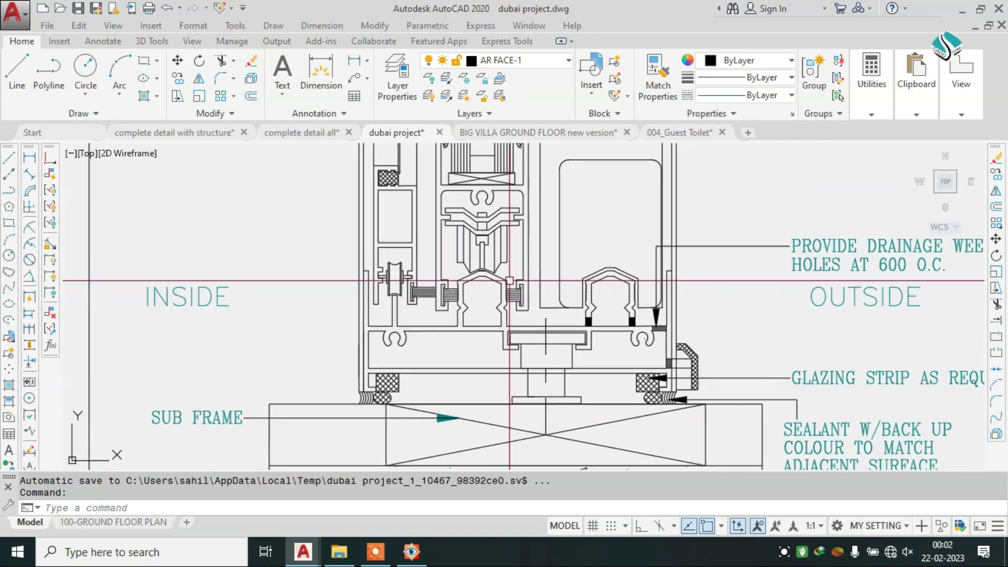
pyautogui.scroll(2, 621, 283)
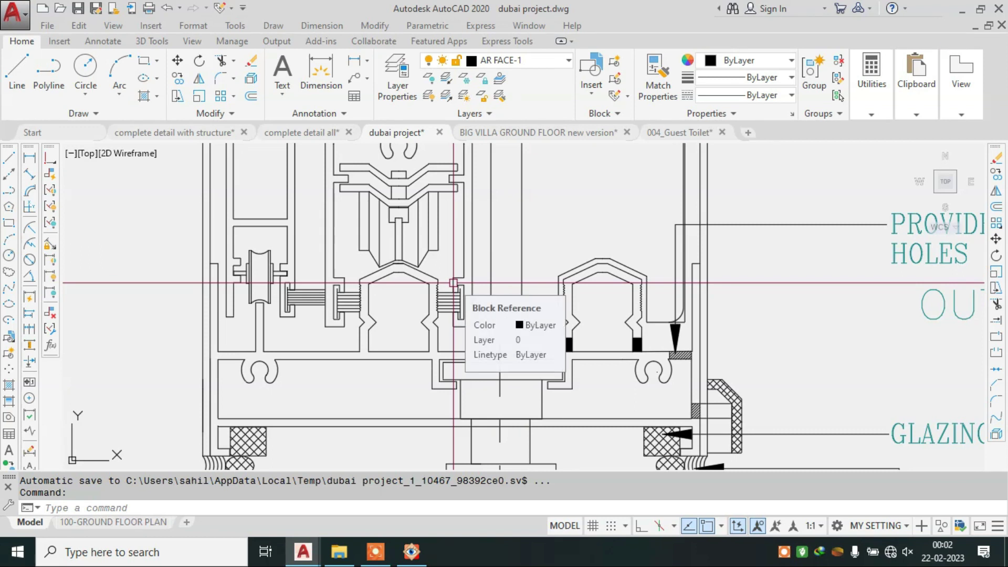
pyautogui.scroll(-4, 453, 282)
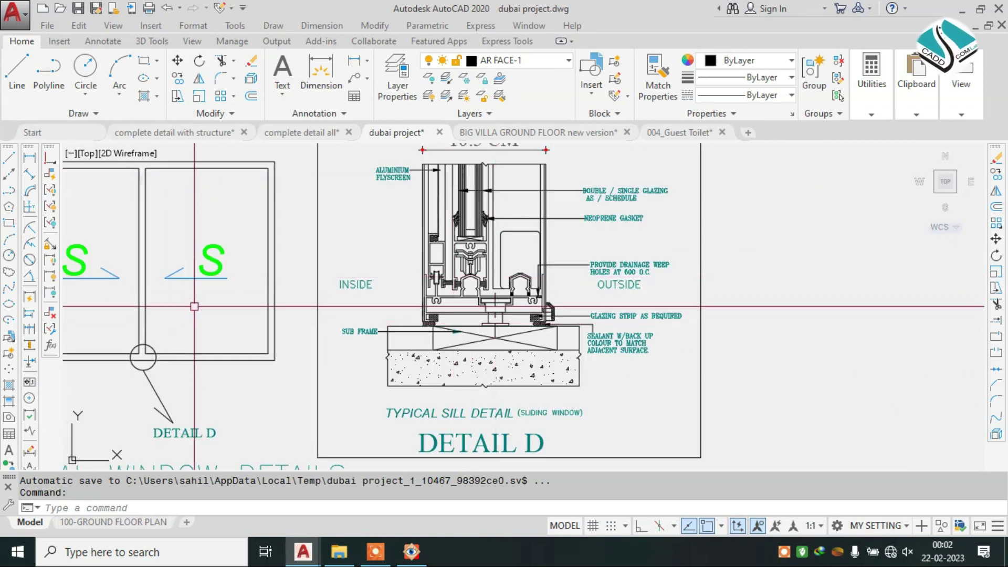
pyautogui.moveTo(278, 295); pyautogui.dragTo(400, 215, button='middle')
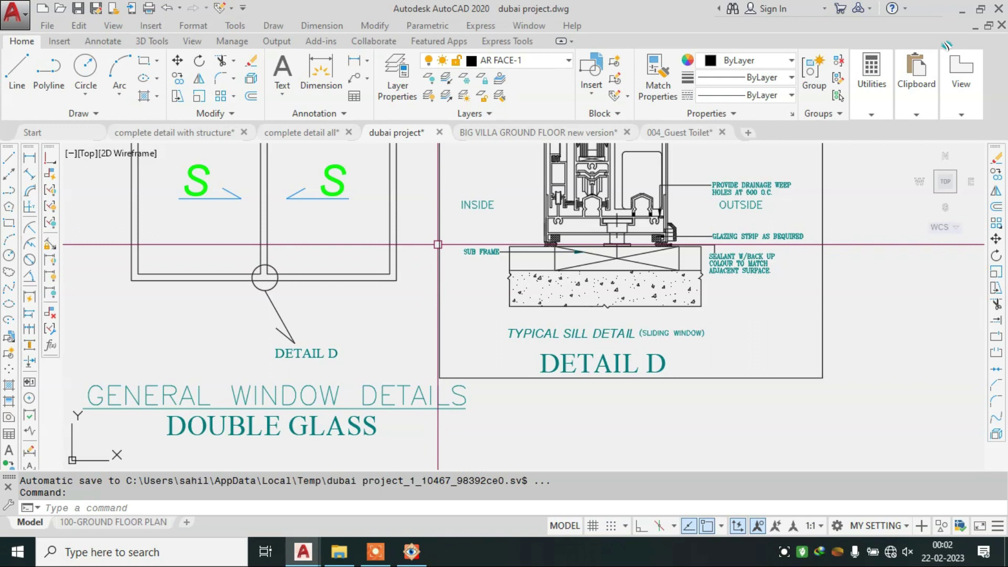
pyautogui.moveTo(524, 223); pyautogui.dragTo(428, 300, button='middle')
pyautogui.scroll(3, 562, 324)
pyautogui.scroll(-3, 368, 219)
pyautogui.scroll(1, 228, 242)
pyautogui.scroll(2, 228, 242)
pyautogui.scroll(1, 228, 241)
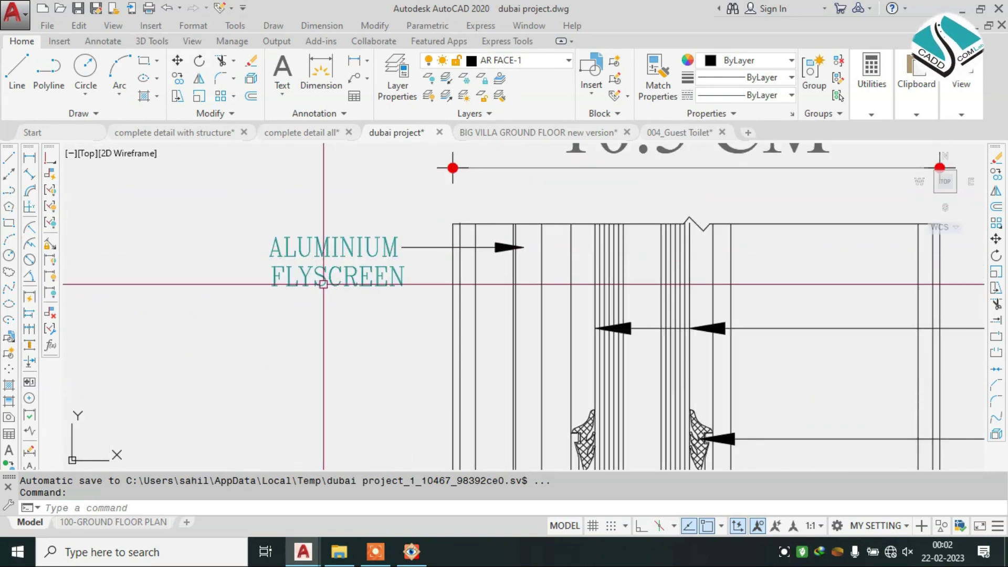
pyautogui.scroll(-3, 623, 293)
pyautogui.scroll(4, 636, 294)
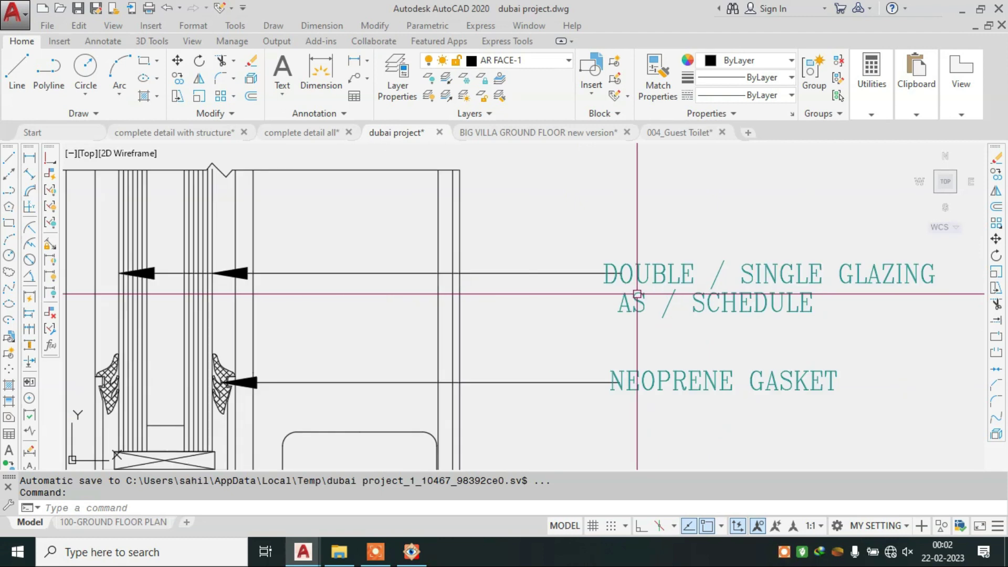
pyautogui.scroll(-2, 651, 293)
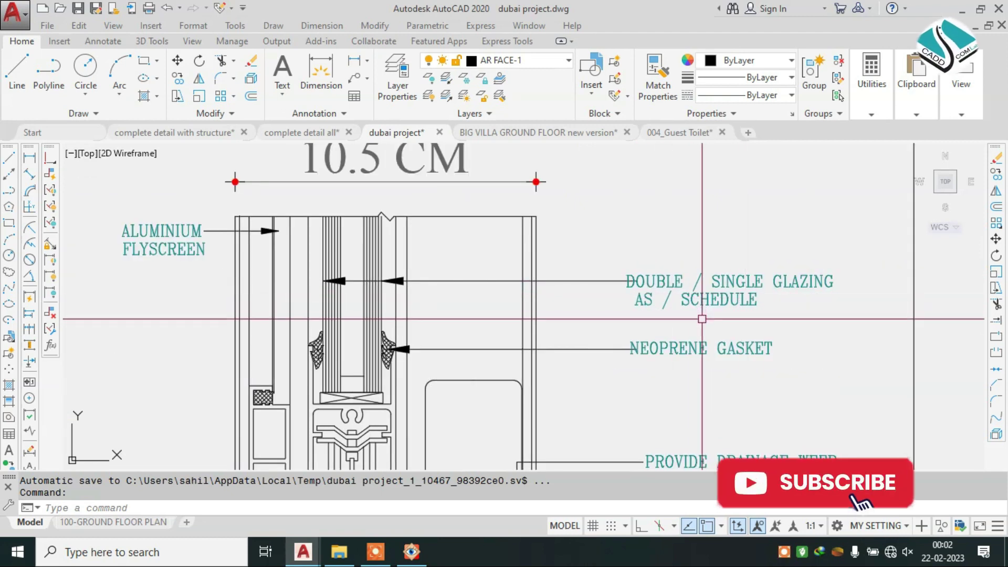
pyautogui.scroll(-2, 750, 158)
pyautogui.scroll(2, 711, 266)
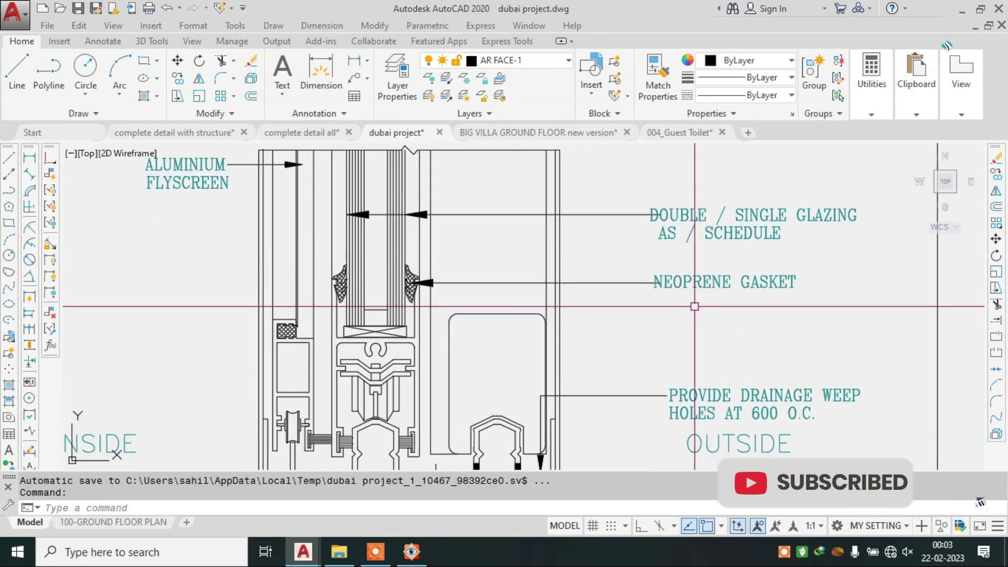
# Pan down to the glazing strip, sub frame, sealant and concrete base.
pyautogui.moveTo(694, 311); pyautogui.dragTo(702, 203, button='middle')
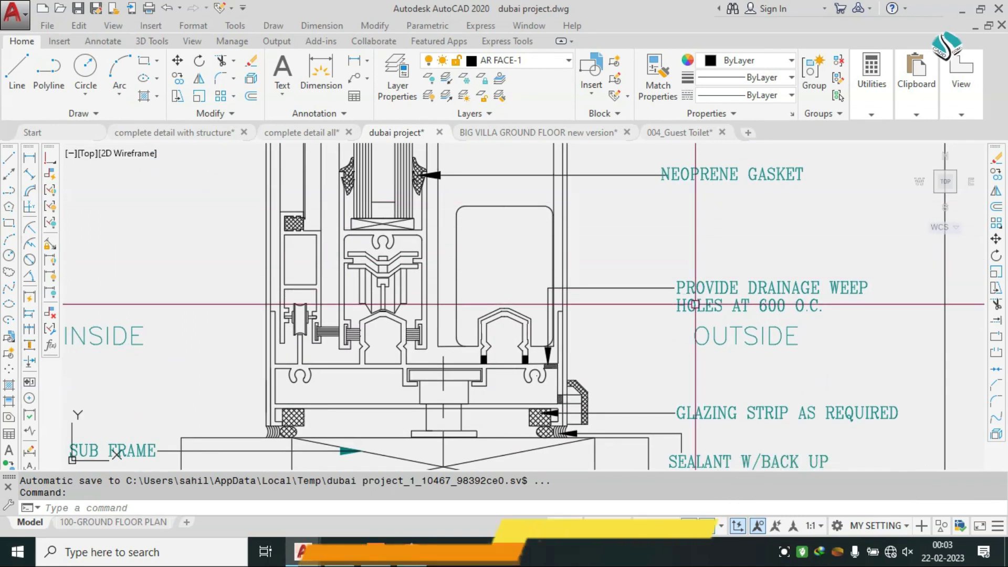
pyautogui.moveTo(765, 329); pyautogui.dragTo(728, 245, button='middle')
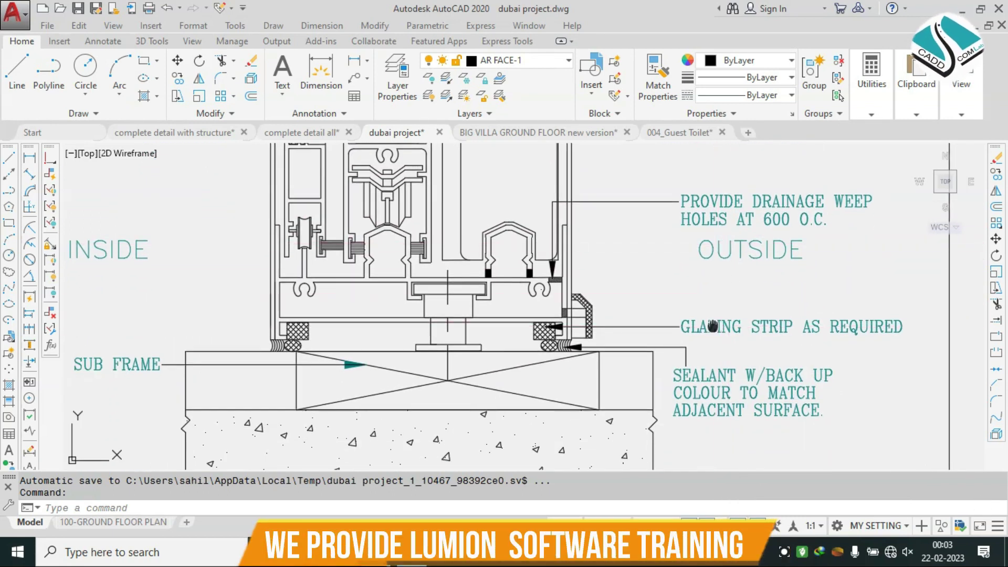
pyautogui.moveTo(712, 326); pyautogui.dragTo(713, 256, button='middle')
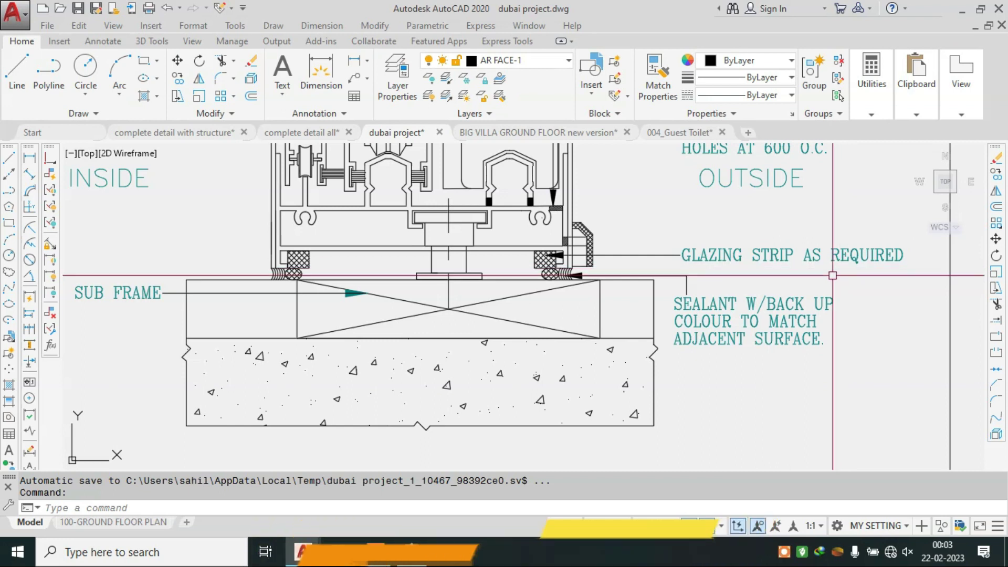
pyautogui.scroll(-5, 675, 265)
# Zoom into door AD1 and its SEC-DTL 1-1 and 2-2 box sections.
pyautogui.scroll(-5, 675, 265)
pyautogui.scroll(2, 624, 326)
pyautogui.scroll(2, 664, 292)
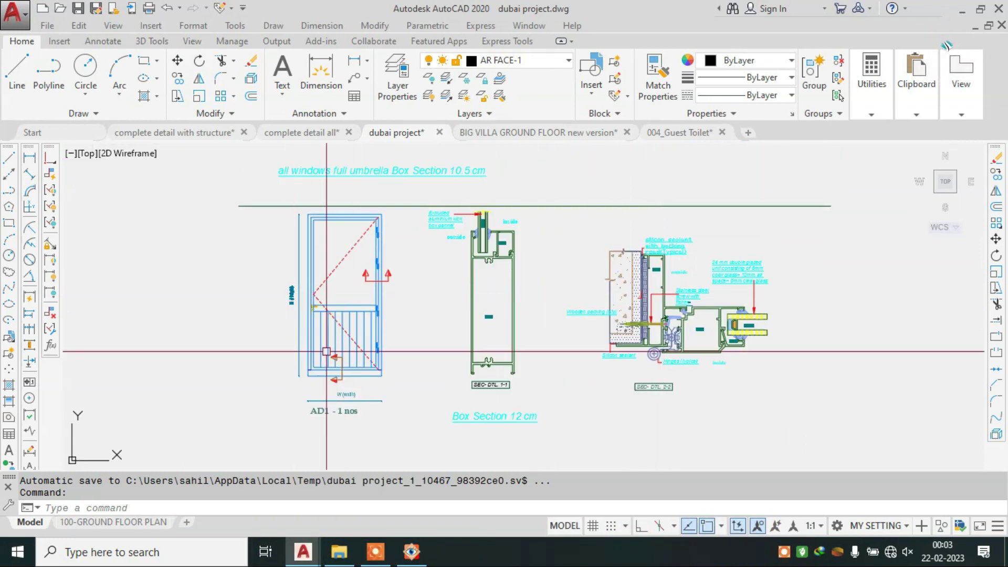
pyautogui.scroll(4, 362, 415)
pyautogui.scroll(-2, 594, 437)
pyautogui.scroll(3, 594, 437)
pyautogui.scroll(-3, 580, 349)
pyautogui.scroll(1, 572, 367)
pyautogui.moveTo(569, 214); pyautogui.dragTo(521, 270, button='middle')
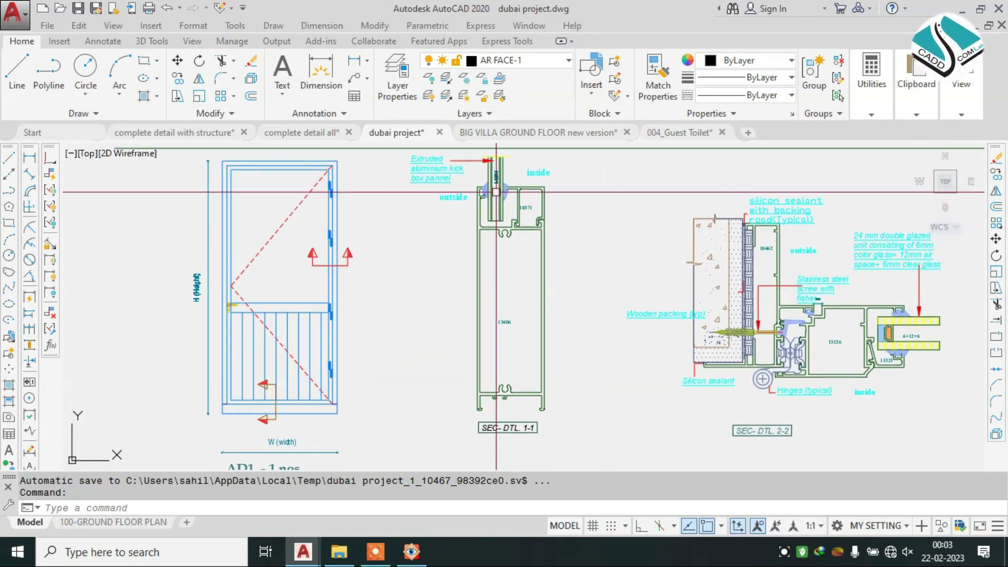
# Read the 6+12+6 double-glazing labels, then zoom out and into the kitchen and store plan.
pyautogui.scroll(5, 512, 268)
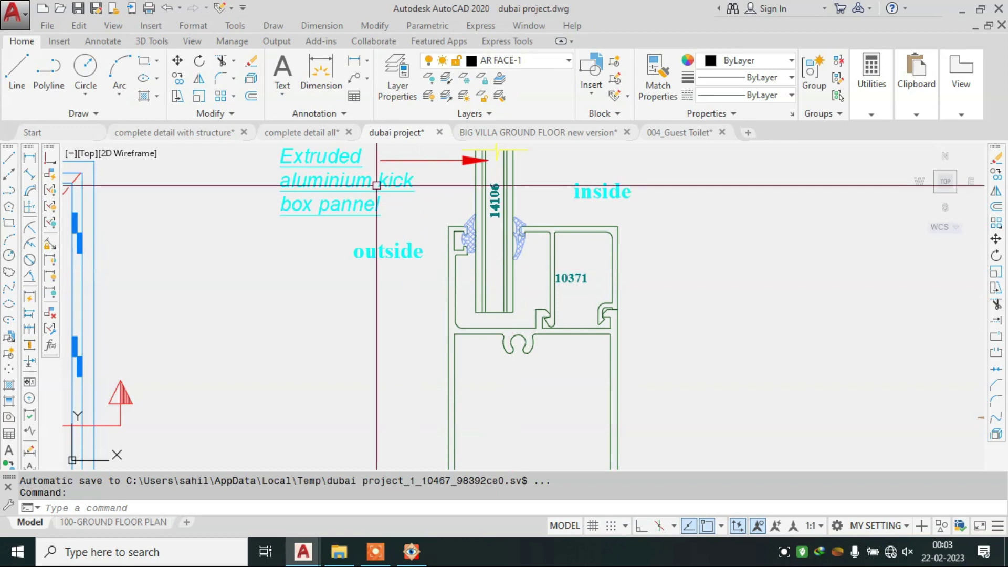
pyautogui.scroll(-5, 513, 221)
pyautogui.scroll(2, 463, 288)
pyautogui.scroll(5, 464, 288)
pyautogui.scroll(-3, 464, 288)
pyautogui.scroll(1, 485, 157)
pyautogui.scroll(2, 550, 326)
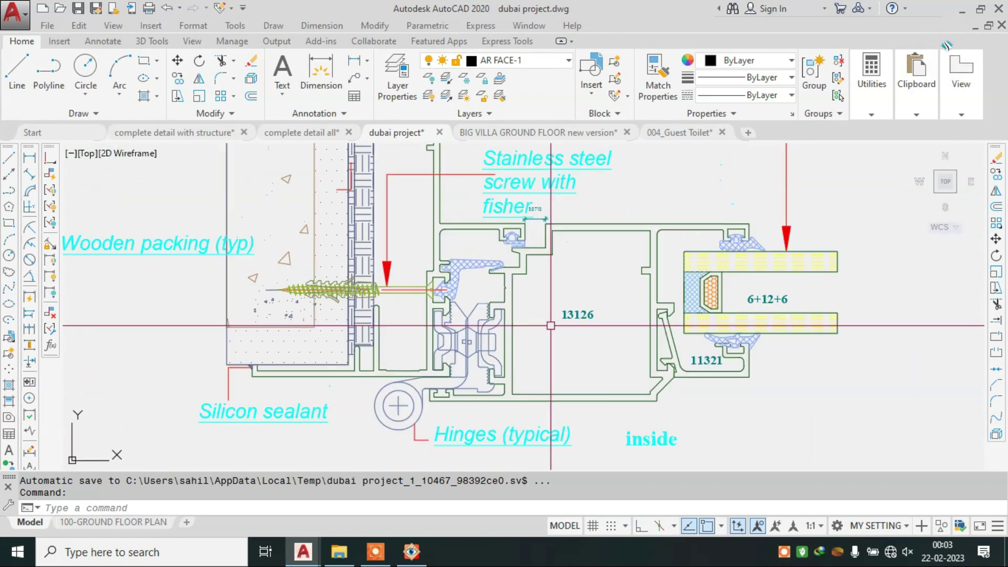
pyautogui.scroll(-3, 550, 325)
pyautogui.scroll(3, 498, 221)
pyautogui.scroll(2, 525, 174)
pyautogui.scroll(-3, 504, 300)
pyautogui.scroll(-2, 504, 299)
# Zoom into the wall-cabinet frame to read its 340 by 475 dimensions, then zoom out.
pyautogui.scroll(2, 504, 299)
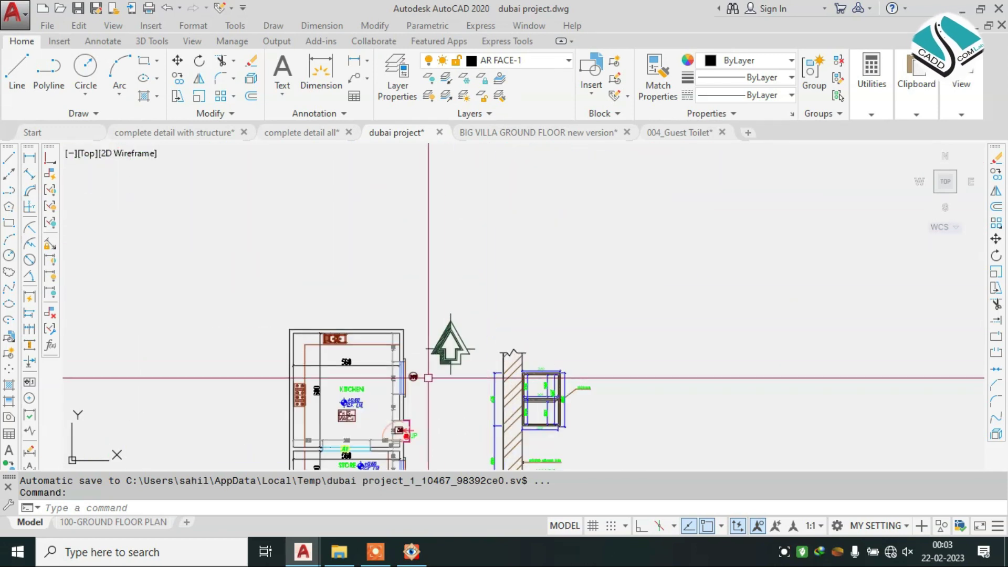
pyautogui.scroll(2, 504, 299)
pyautogui.scroll(1, 513, 221)
pyautogui.scroll(-2, 562, 221)
pyautogui.scroll(3, 577, 191)
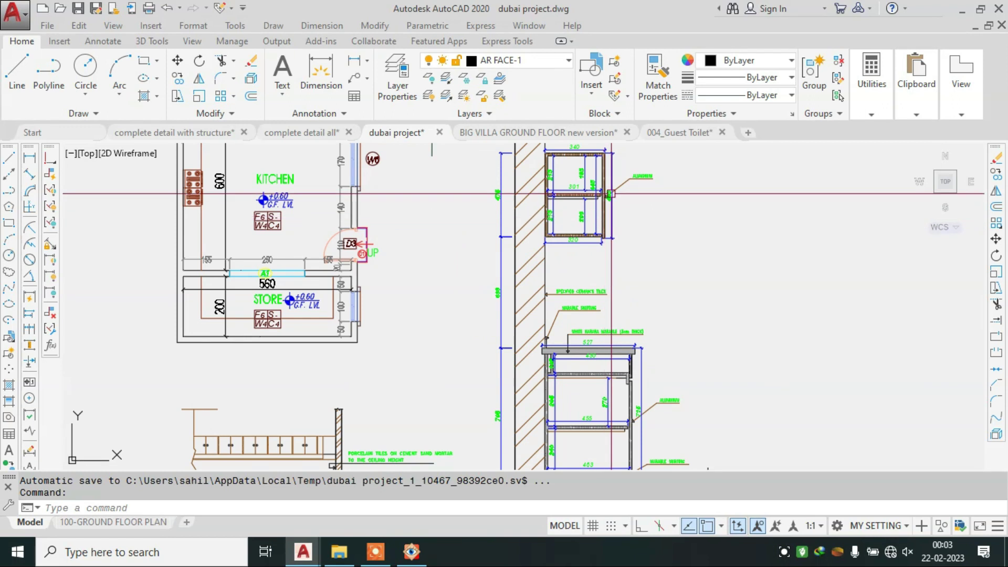
pyautogui.scroll(4, 607, 182)
pyautogui.scroll(-1, 608, 182)
pyautogui.scroll(-3, 603, 219)
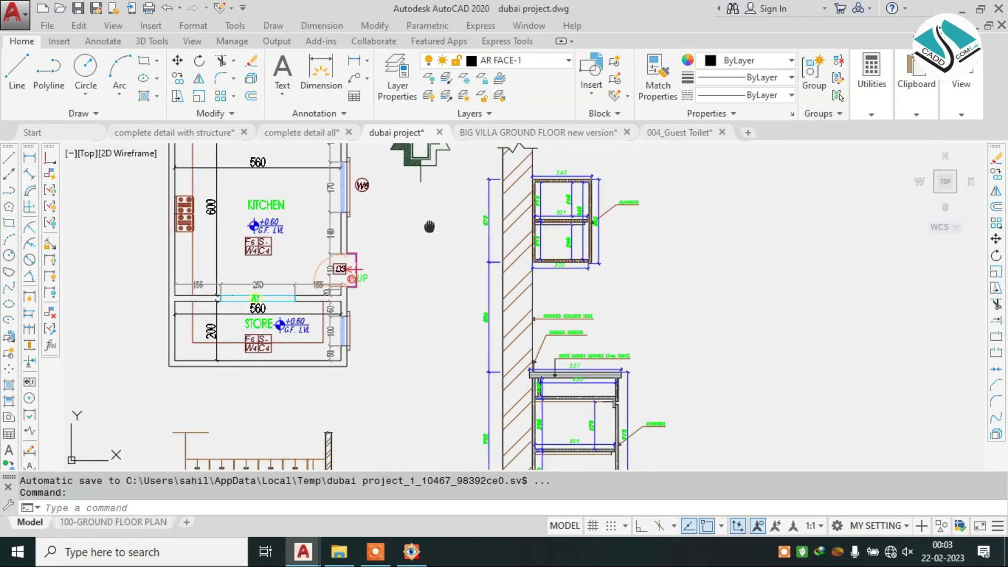
pyautogui.scroll(1, 604, 218)
pyautogui.scroll(4, 541, 299)
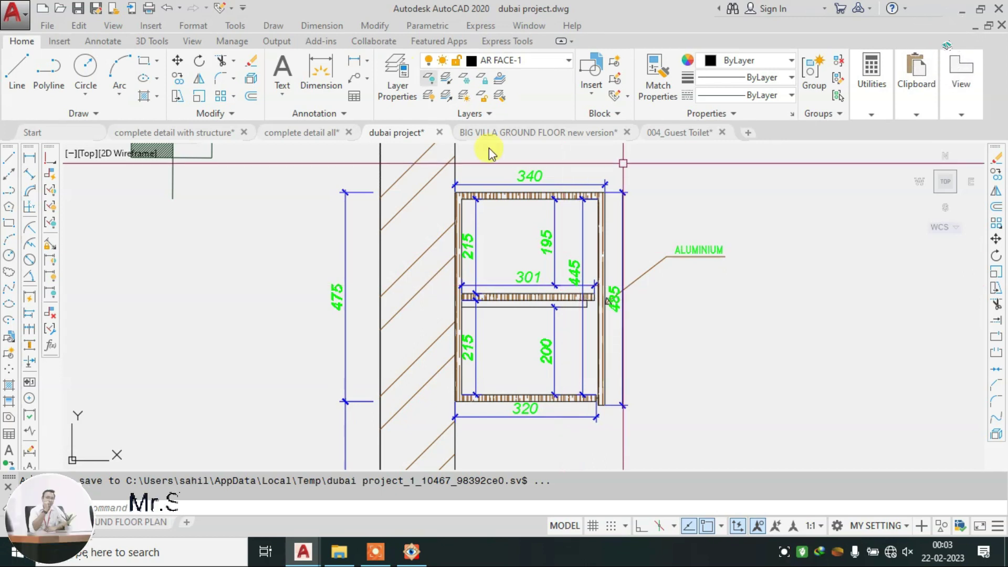
pyautogui.scroll(-5, 543, 247)
pyautogui.scroll(-2, 544, 262)
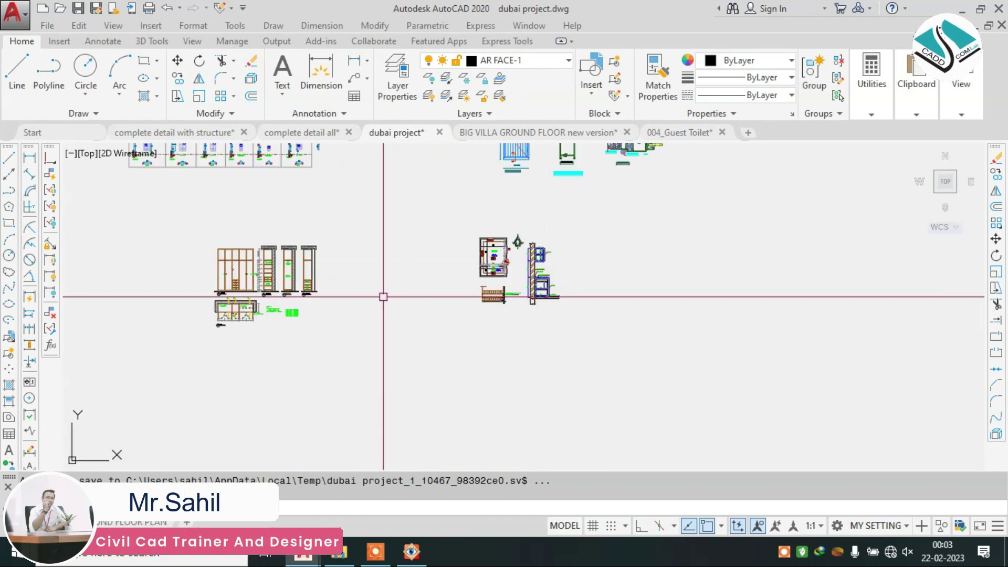
# Zoom into the wardrobe elevation with its WR1–WR4 table, then the window detail sheets.
pyautogui.scroll(3, 383, 294)
pyautogui.scroll(3, 397, 310)
pyautogui.scroll(2, 426, 336)
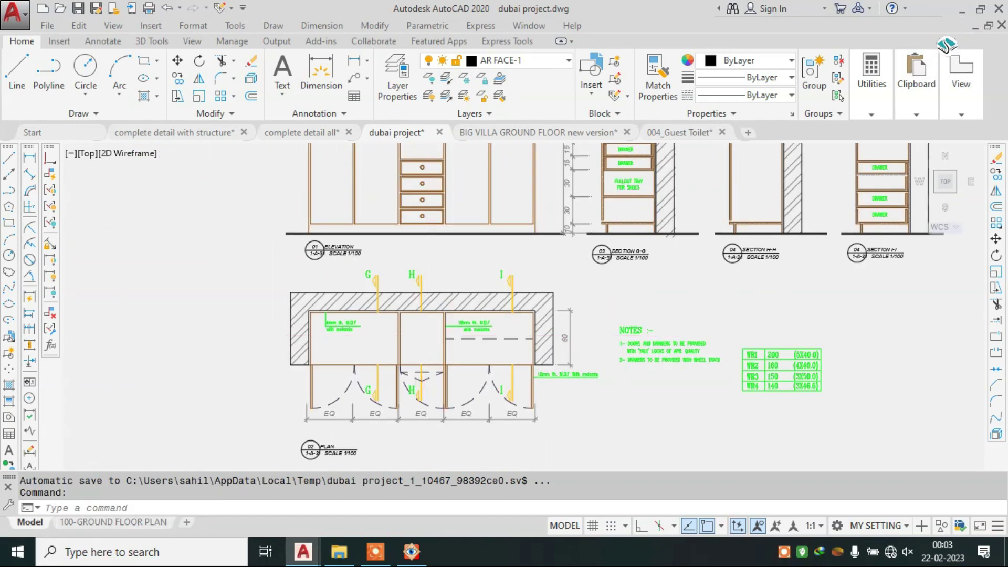
pyautogui.scroll(2, 426, 336)
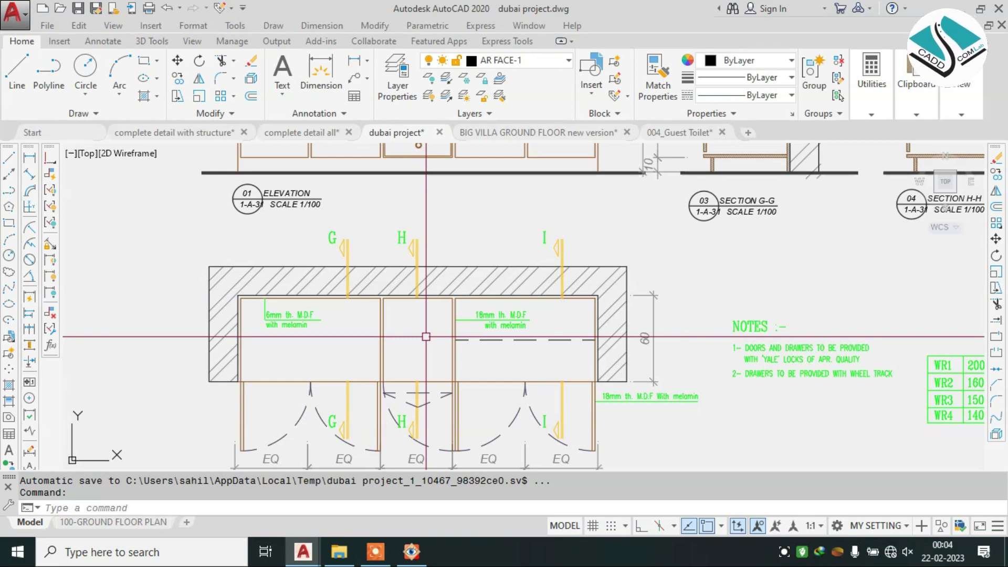
pyautogui.scroll(-3, 427, 338)
pyautogui.scroll(-5, 430, 325)
pyautogui.scroll(-3, 522, 293)
pyautogui.scroll(5, 526, 289)
pyautogui.scroll(5, 461, 269)
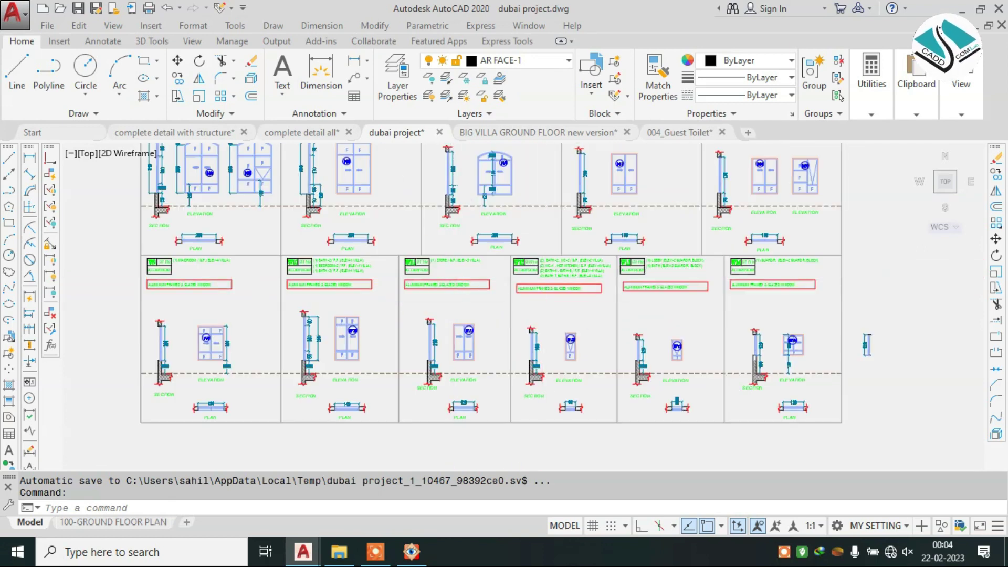
pyautogui.scroll(-5, 525, 269)
pyautogui.click(495, 132)
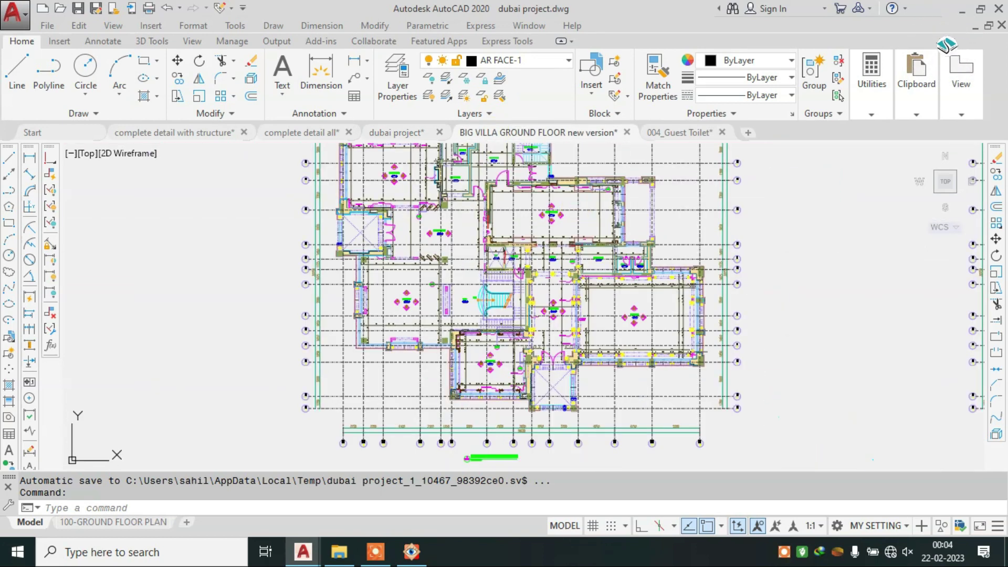
pyautogui.scroll(-3, 570, 212)
pyautogui.scroll(-2, 405, 218)
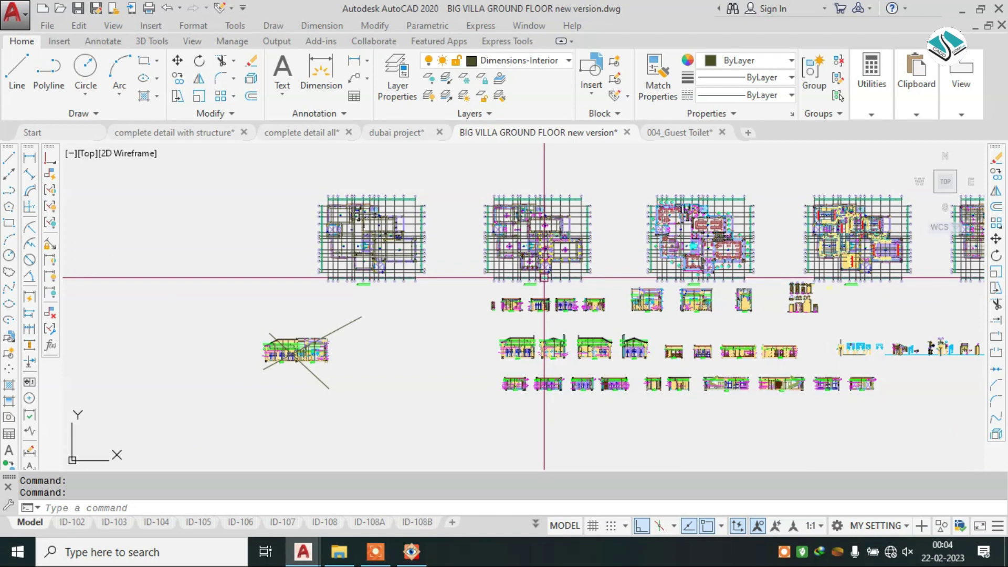
pyautogui.scroll(2, 287, 194)
pyautogui.scroll(5, 525, 220)
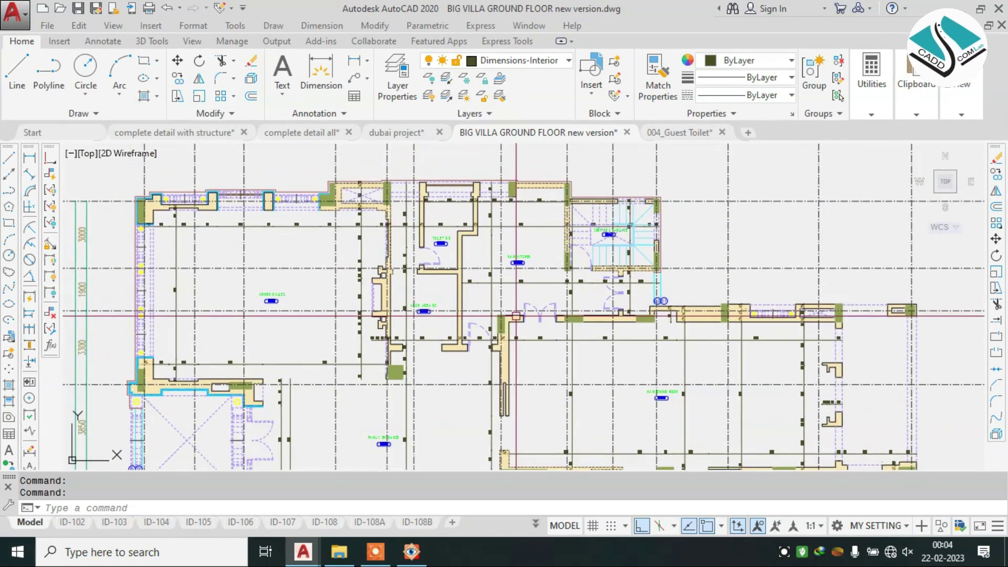
pyautogui.scroll(1, 525, 221)
pyautogui.scroll(4, 315, 236)
pyautogui.scroll(-1, 314, 236)
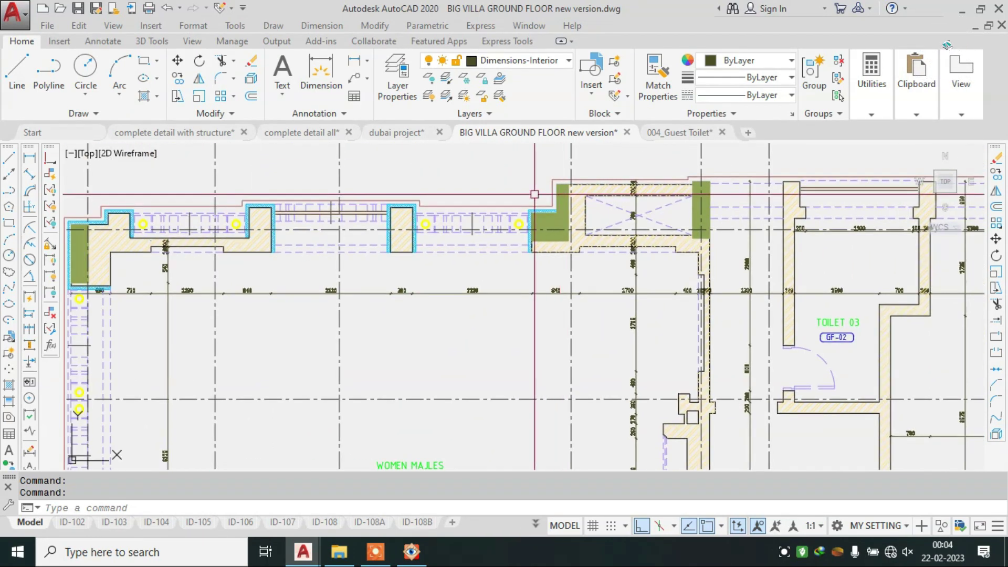
pyautogui.scroll(2, 262, 231)
pyautogui.scroll(-5, 262, 231)
pyautogui.scroll(4, 362, 236)
pyautogui.scroll(1, 374, 213)
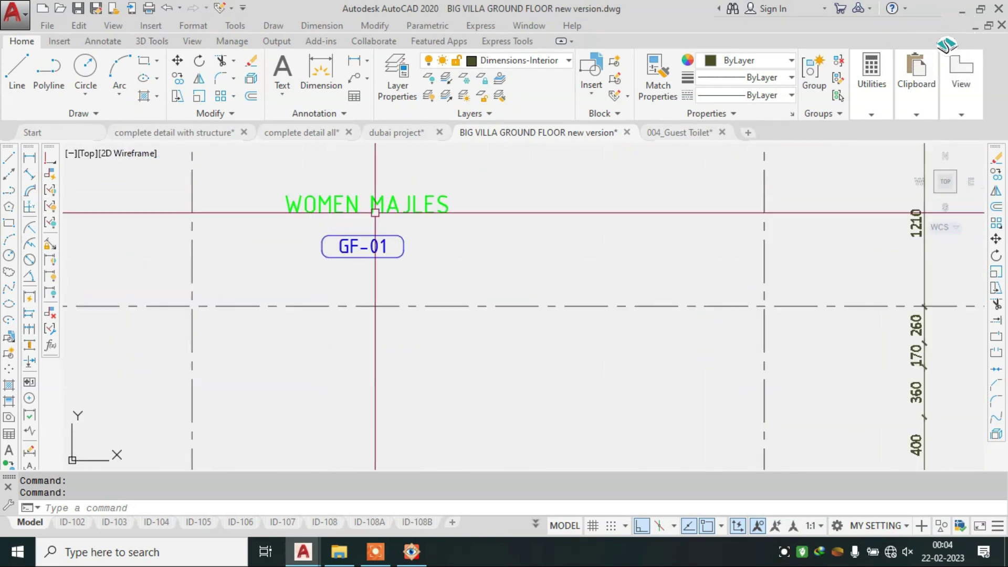
pyautogui.scroll(-3, 356, 256)
pyautogui.scroll(3, 357, 256)
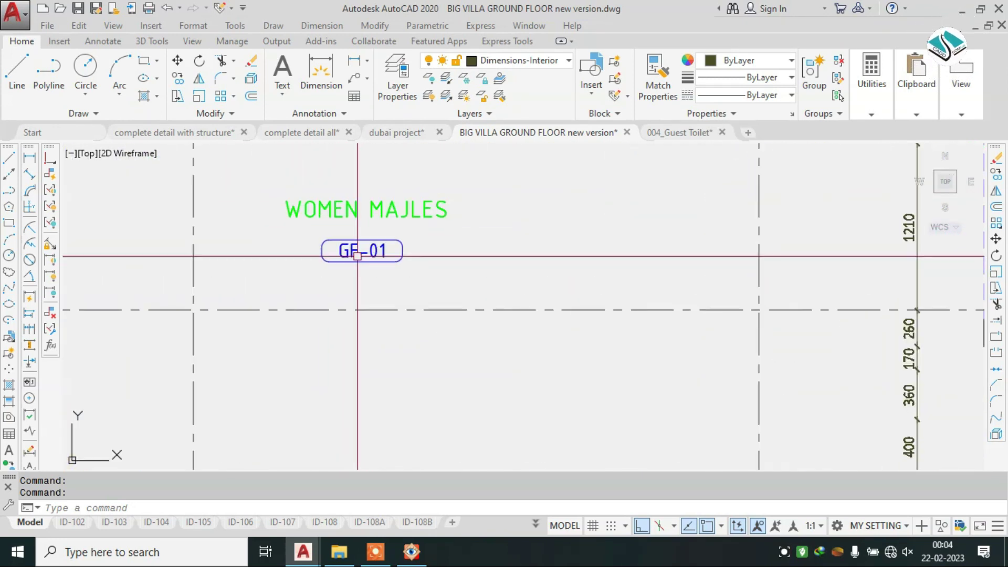
pyautogui.scroll(2, 358, 256)
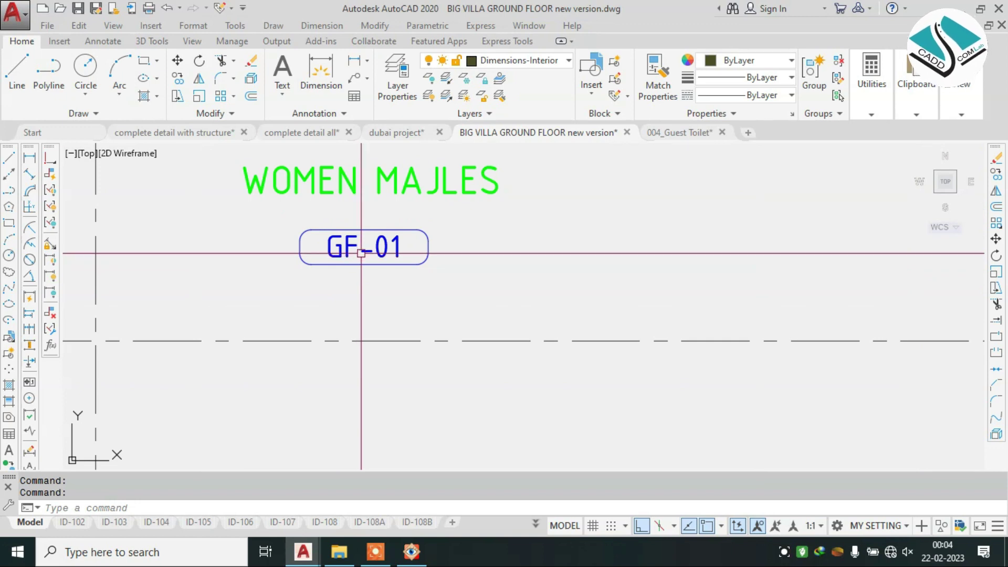
pyautogui.scroll(-5, 358, 229)
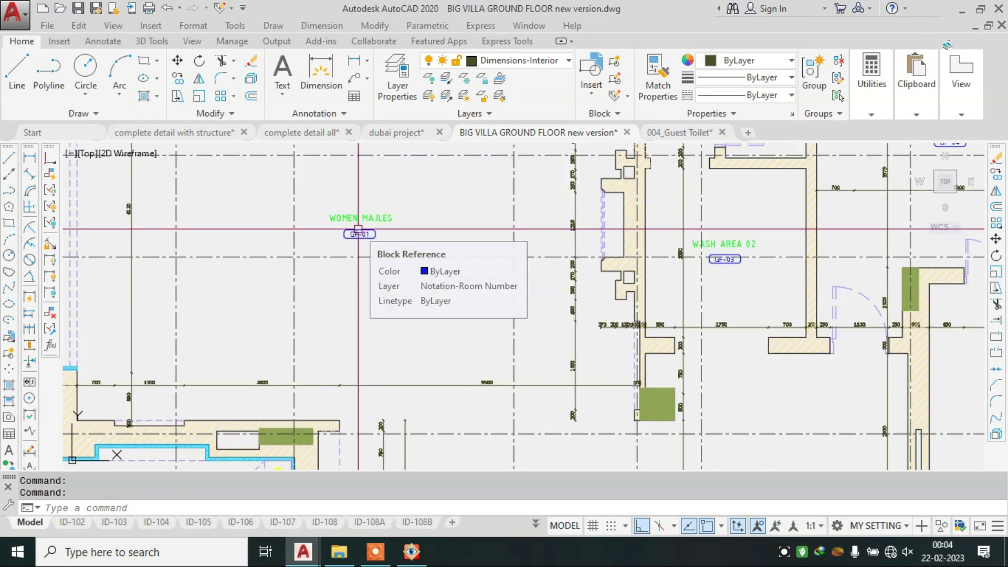
pyautogui.scroll(-3, 358, 229)
pyautogui.scroll(5, 385, 246)
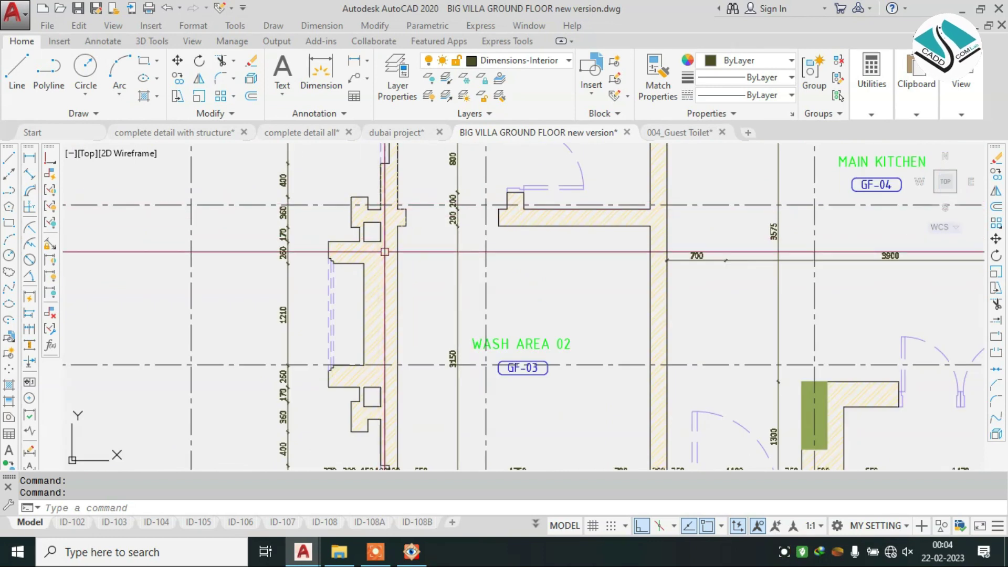
pyautogui.scroll(3, 369, 215)
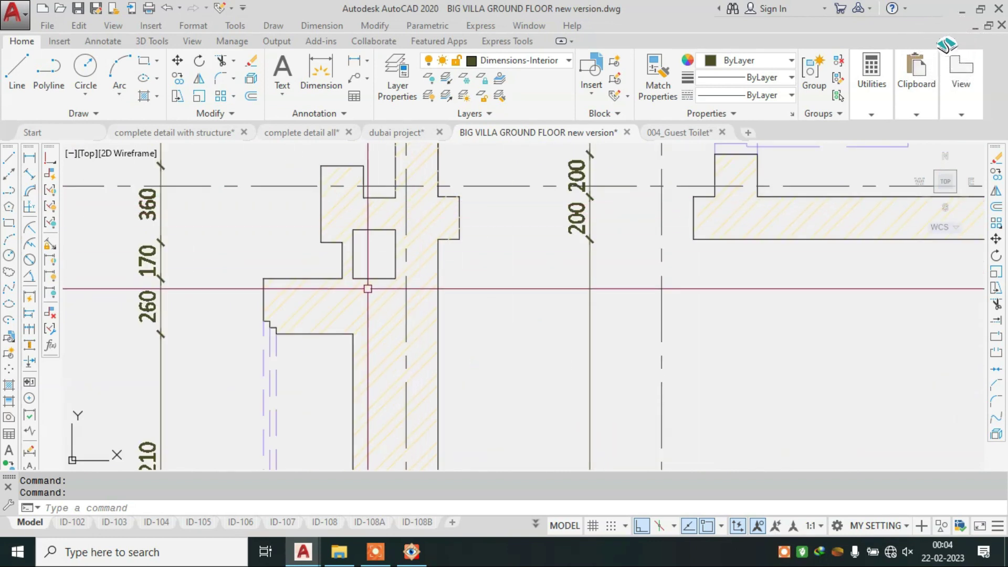
pyautogui.scroll(-3, 367, 288)
pyautogui.moveTo(368, 288); pyautogui.dragTo(456, 295, button='middle')
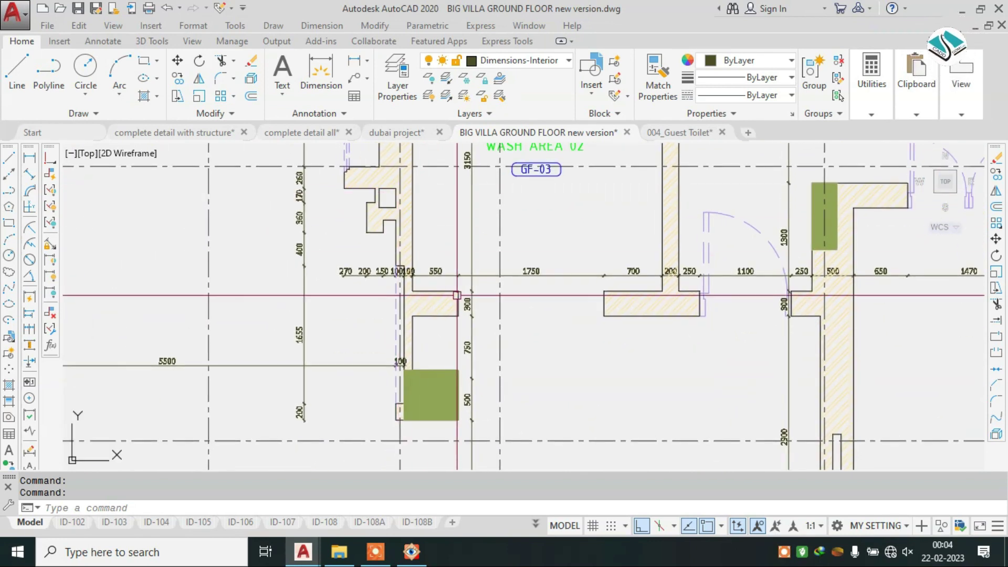
pyautogui.scroll(-3, 458, 285)
pyautogui.moveTo(563, 222); pyautogui.dragTo(432, 362, button='middle')
pyautogui.moveTo(590, 288); pyautogui.dragTo(518, 196, button='middle')
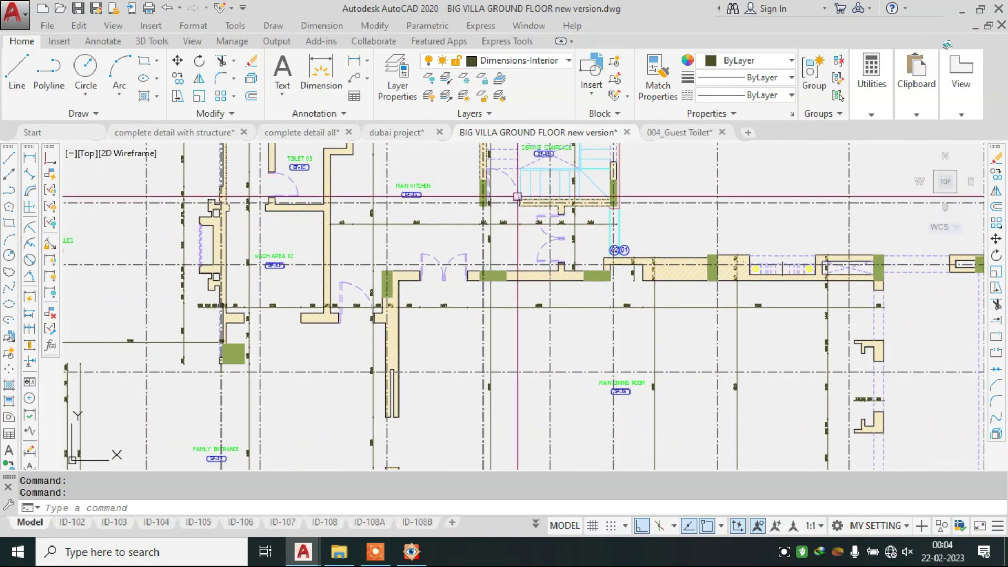
pyautogui.scroll(-4, 610, 274)
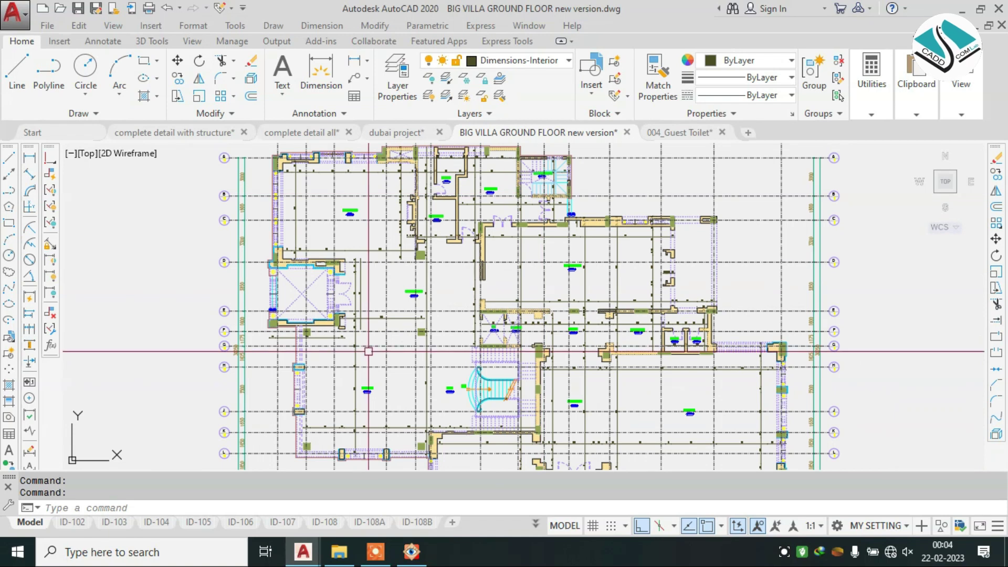
pyautogui.scroll(2, 430, 315)
pyautogui.scroll(3, 492, 257)
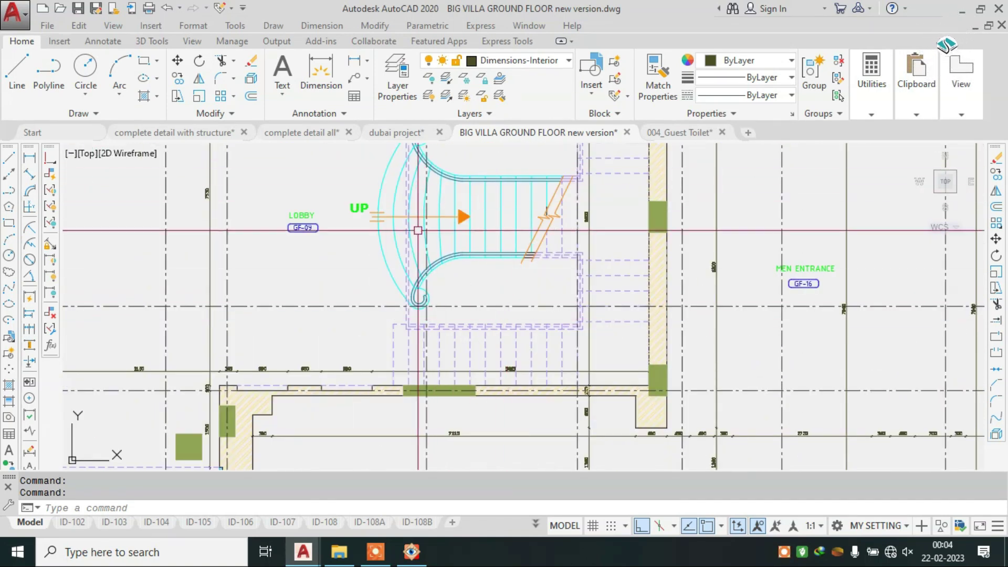
pyautogui.scroll(-3, 292, 234)
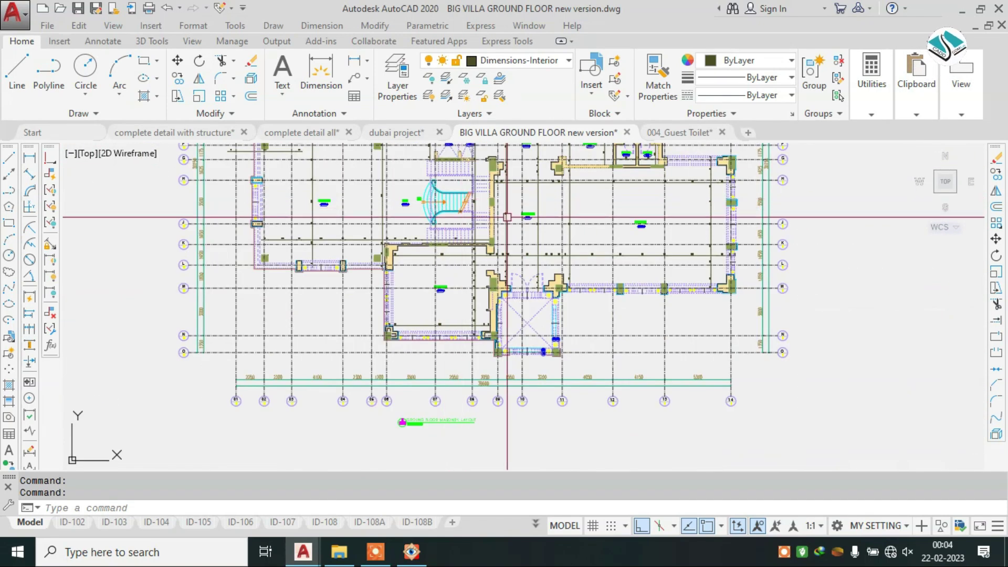
pyautogui.scroll(-4, 591, 308)
pyautogui.scroll(-1, 583, 304)
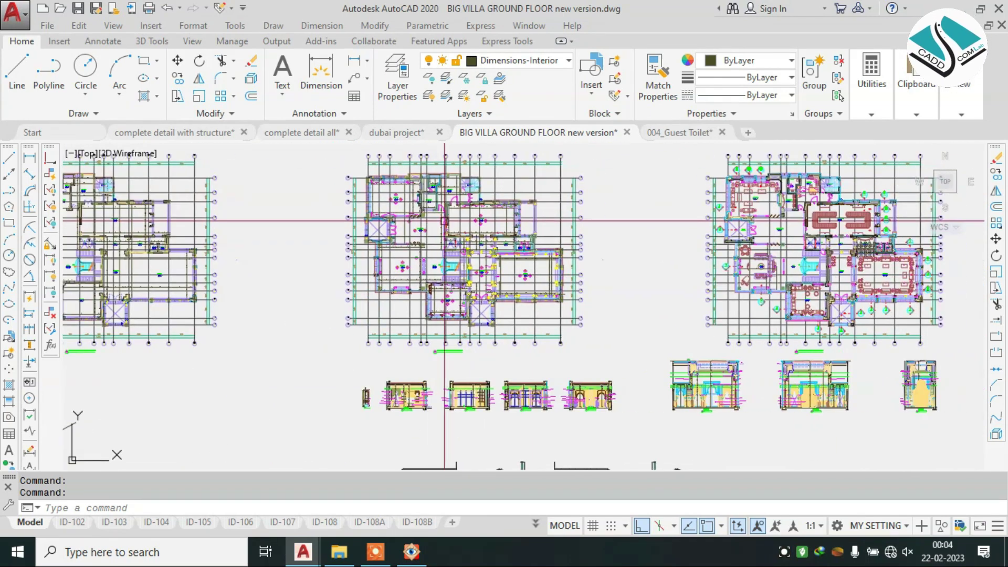
pyautogui.scroll(5, 572, 299)
pyautogui.moveTo(572, 299)
pyautogui.mouseDown(button='middle')
pyautogui.moveTo(565, 296)
pyautogui.moveTo(584, 308)
pyautogui.mouseUp(button='middle')
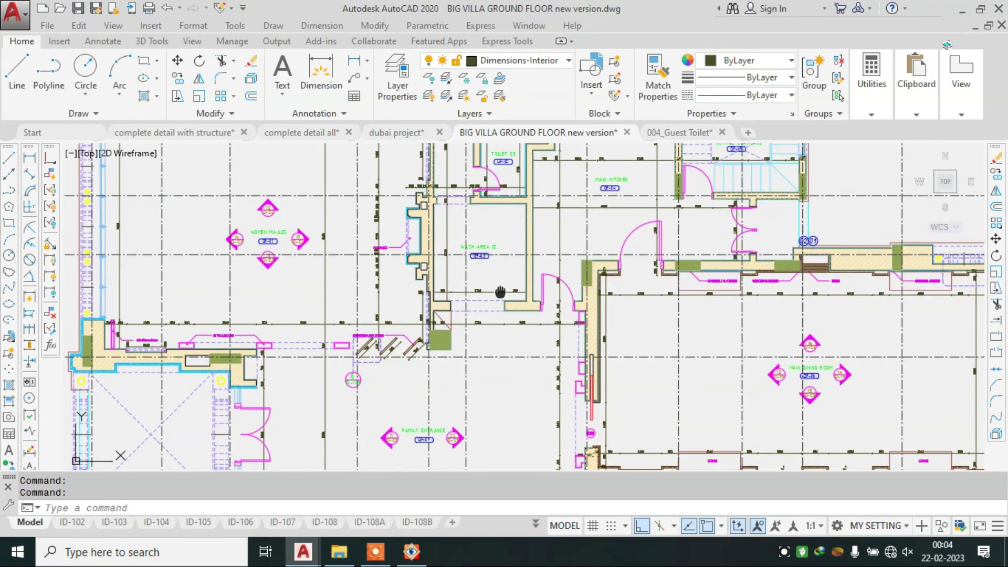
pyautogui.scroll(4, 485, 288)
pyautogui.moveTo(486, 288); pyautogui.dragTo(481, 264, button='middle')
pyautogui.scroll(2, 468, 227)
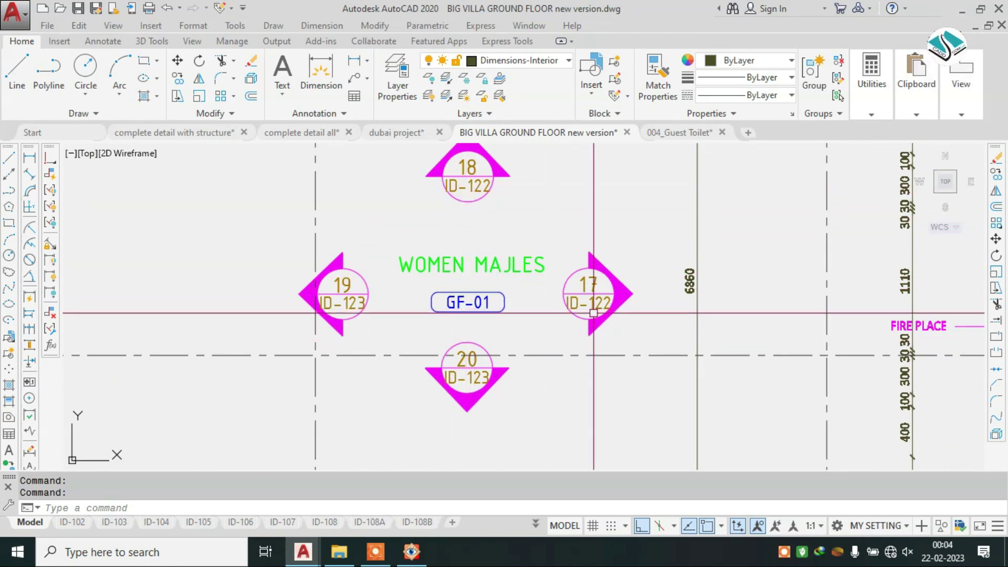
pyautogui.scroll(-5, 490, 329)
pyautogui.moveTo(578, 315); pyautogui.dragTo(320, 346, button='middle')
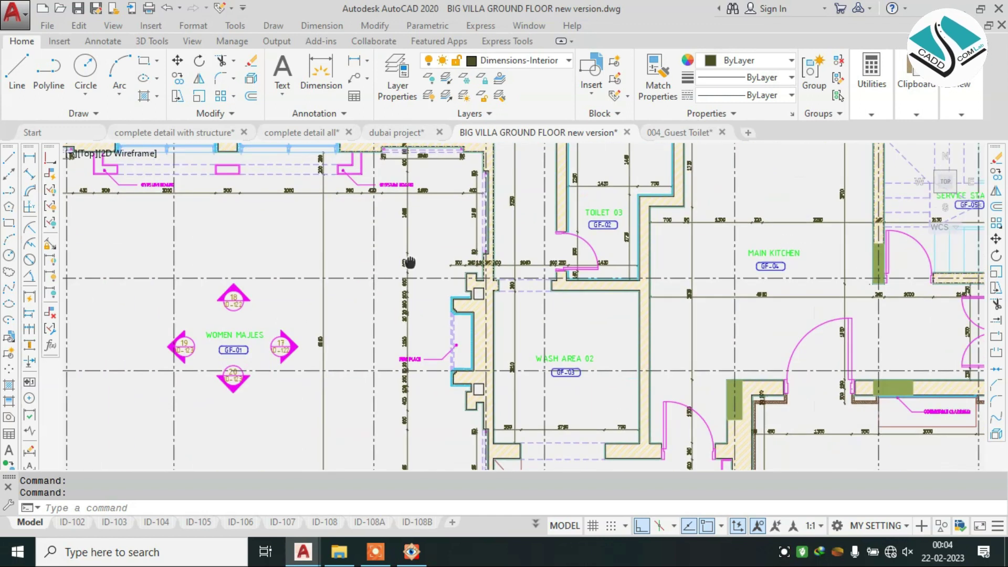
pyautogui.scroll(-2, 493, 214)
pyautogui.scroll(-2, 580, 328)
pyautogui.scroll(-2, 579, 328)
pyautogui.scroll(-1, 579, 328)
pyautogui.scroll(-2, 580, 328)
pyautogui.scroll(-1, 451, 263)
pyautogui.scroll(2, 580, 240)
pyautogui.scroll(3, 580, 239)
pyautogui.scroll(-3, 579, 240)
pyautogui.moveTo(197, 231); pyautogui.dragTo(402, 226, button='middle')
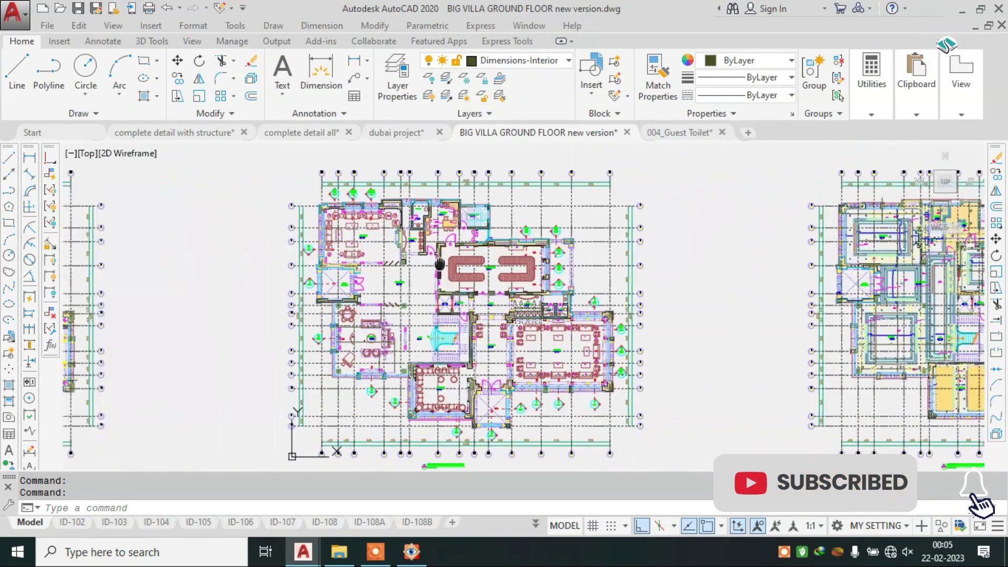
pyautogui.scroll(4, 402, 226)
pyautogui.scroll(-2, 347, 217)
pyautogui.scroll(4, 325, 241)
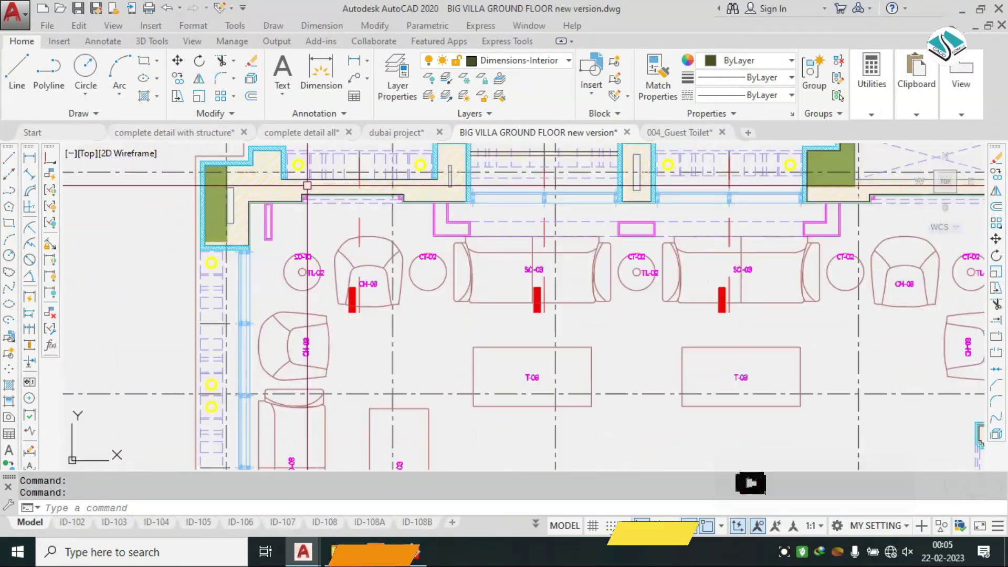
pyautogui.scroll(3, 307, 269)
pyautogui.scroll(-2, 433, 236)
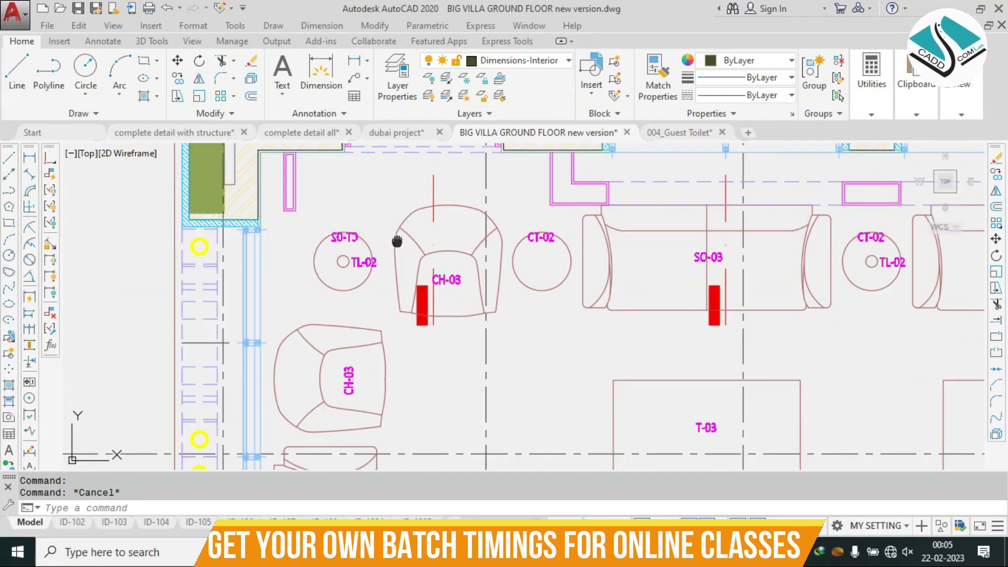
pyautogui.moveTo(397, 241); pyautogui.dragTo(471, 249, button='middle')
pyautogui.scroll(4, 451, 246)
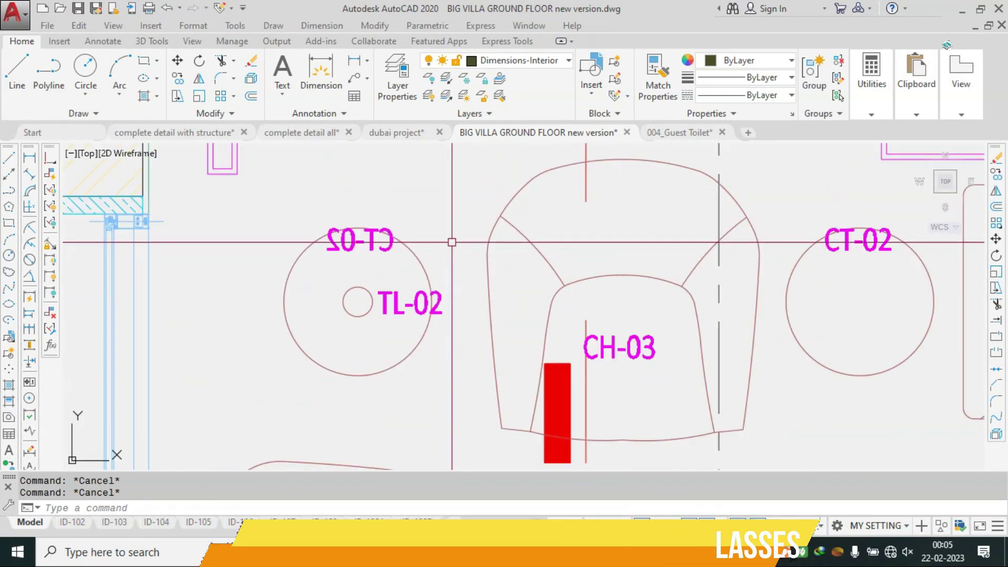
pyautogui.scroll(-2, 452, 242)
pyautogui.scroll(2, 729, 247)
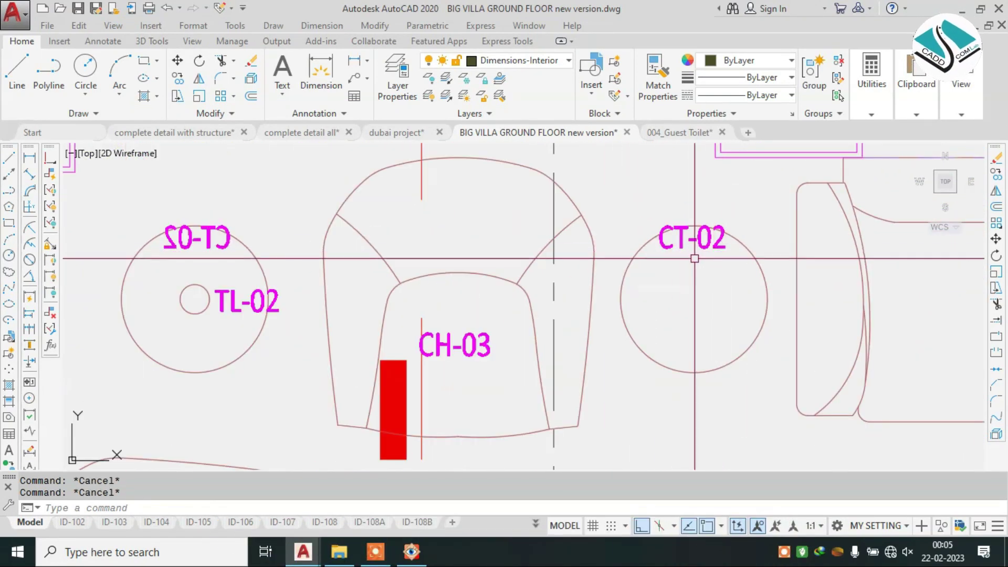
pyautogui.moveTo(532, 326); pyautogui.dragTo(505, 270, button='middle')
pyautogui.scroll(-2, 385, 238)
pyautogui.scroll(-2, 385, 239)
pyautogui.moveTo(697, 239); pyautogui.dragTo(468, 239, button='middle')
pyautogui.moveTo(710, 252); pyautogui.dragTo(556, 166, button='middle')
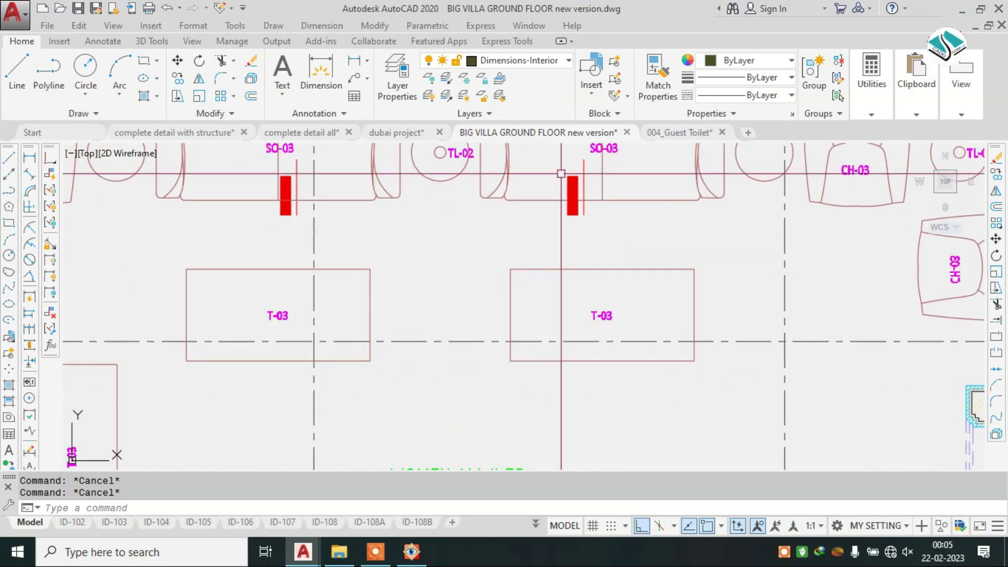
pyautogui.moveTo(402, 221); pyautogui.dragTo(394, 273, button='middle')
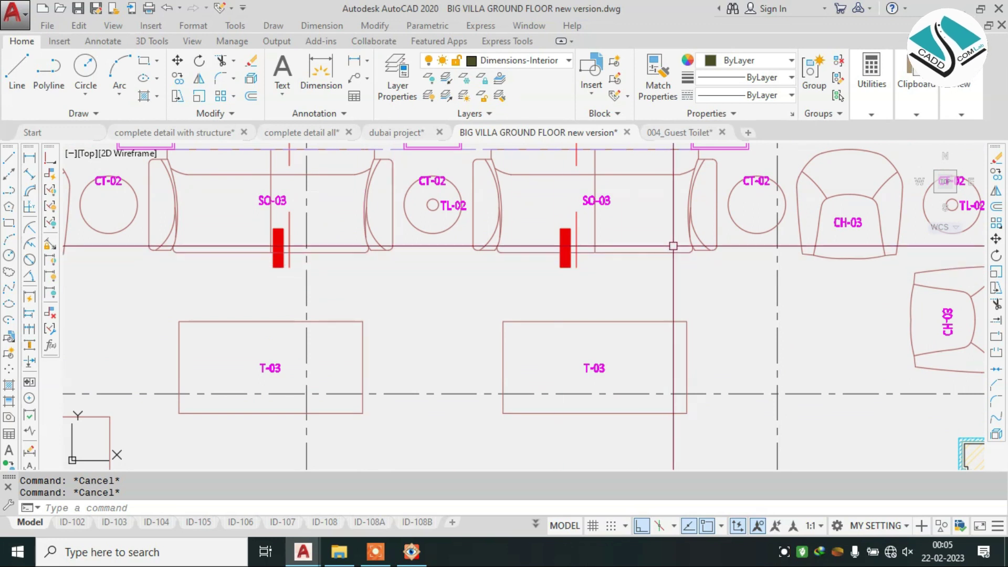
pyautogui.moveTo(797, 245)
pyautogui.mouseDown(button='middle')
pyautogui.moveTo(634, 252)
pyautogui.moveTo(578, 184)
pyautogui.mouseUp(button='middle')
pyautogui.scroll(-3, 577, 184)
pyautogui.scroll(2, 574, 185)
pyautogui.moveTo(367, 243); pyautogui.dragTo(520, 132, button='middle')
pyautogui.scroll(3, 472, 294)
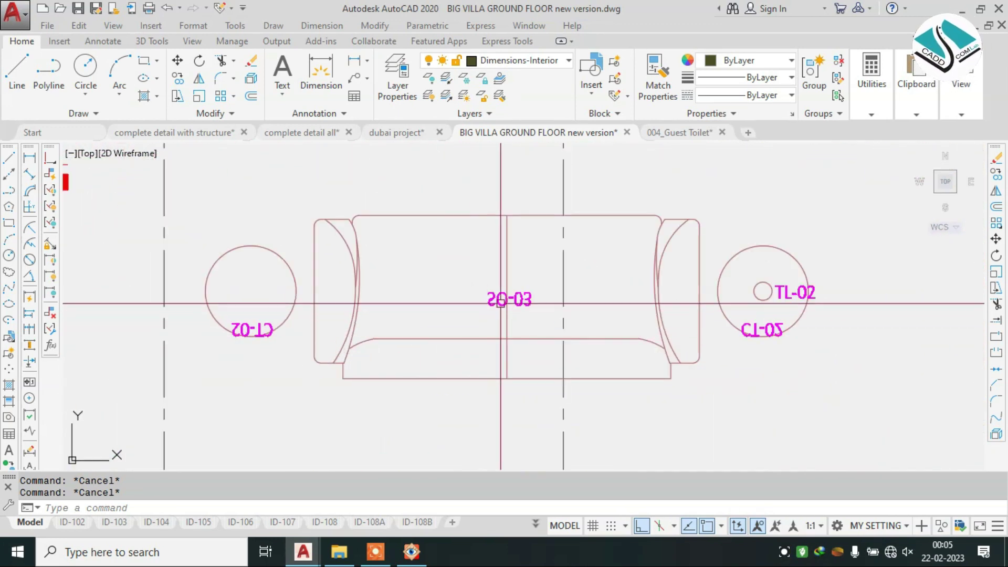
pyautogui.scroll(-3, 435, 312)
pyautogui.scroll(-1, 435, 312)
pyautogui.scroll(4, 436, 294)
pyautogui.scroll(4, 308, 232)
pyautogui.scroll(-4, 734, 209)
pyautogui.scroll(4, 735, 209)
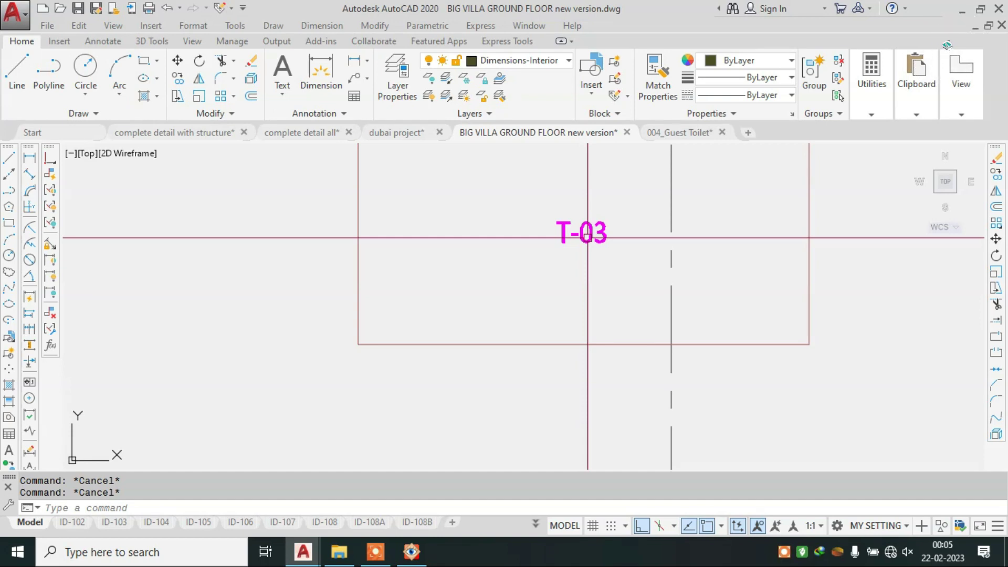
pyautogui.scroll(-10, 543, 229)
pyautogui.scroll(2, 471, 230)
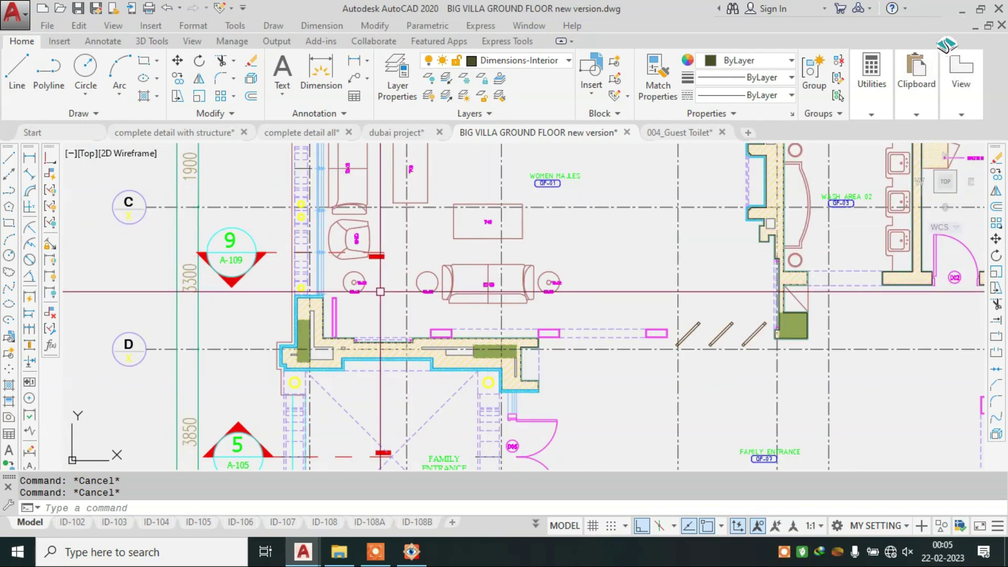
pyautogui.scroll(-3, 380, 291)
pyautogui.scroll(2, 355, 292)
pyautogui.moveTo(677, 294); pyautogui.dragTo(653, 297, button='middle')
pyautogui.scroll(3, 654, 302)
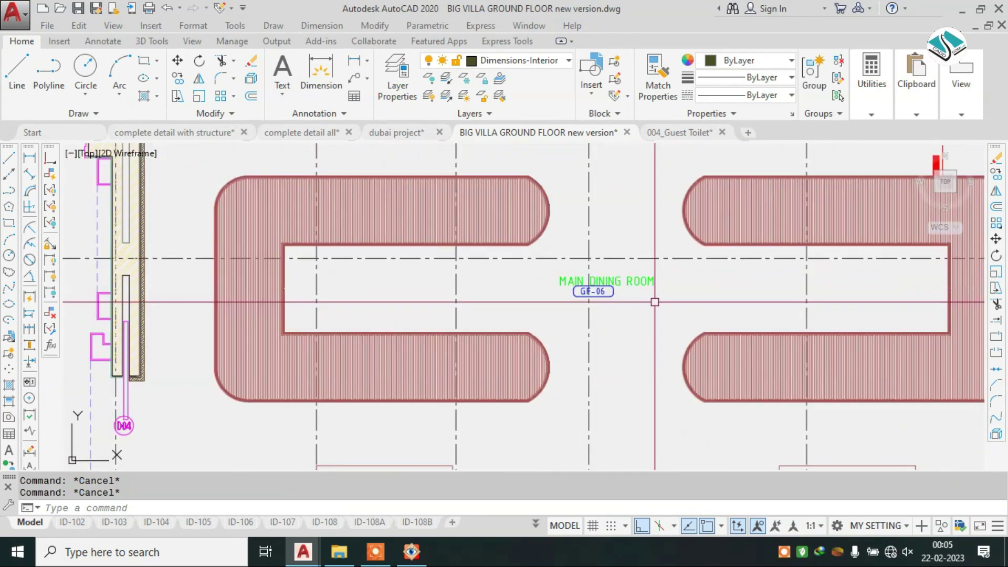
pyautogui.scroll(1, 542, 246)
pyautogui.scroll(-3, 504, 263)
pyautogui.scroll(-2, 504, 294)
pyautogui.moveTo(574, 342)
pyautogui.mouseDown(button='middle')
pyautogui.moveTo(541, 236)
pyautogui.moveTo(536, 173)
pyautogui.mouseUp(button='middle')
pyautogui.scroll(1, 373, 232)
pyautogui.scroll(1, 373, 232)
pyautogui.scroll(2, 373, 232)
pyautogui.scroll(-2, 577, 294)
pyautogui.scroll(4, 776, 342)
pyautogui.moveTo(776, 342)
pyautogui.mouseDown(button='middle')
pyautogui.moveTo(642, 308)
pyautogui.moveTo(591, 323)
pyautogui.moveTo(262, 331)
pyautogui.mouseUp(button='middle')
pyautogui.scroll(-3, 530, 318)
pyautogui.scroll(-2, 529, 317)
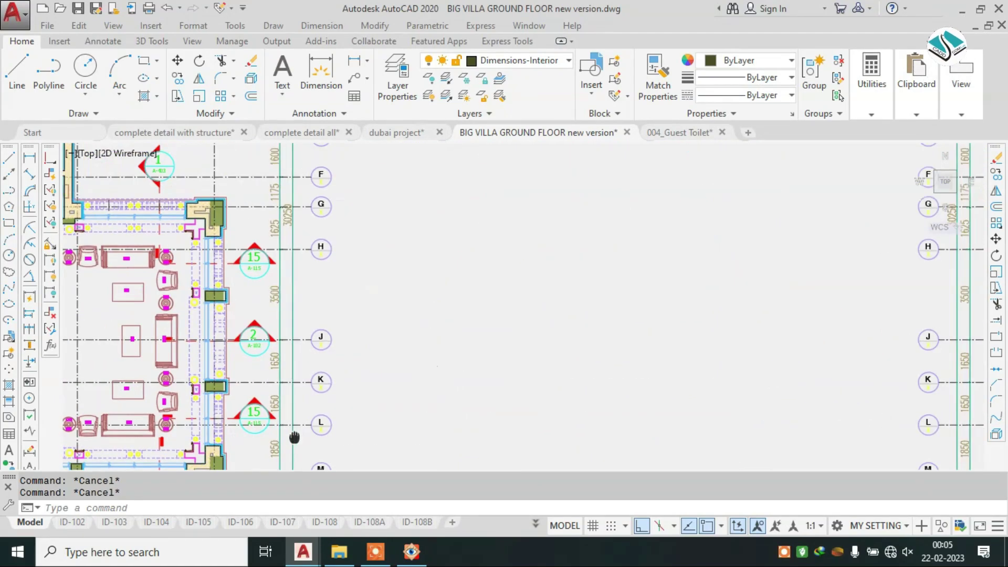
pyautogui.scroll(-4, 635, 199)
pyautogui.scroll(6, 635, 191)
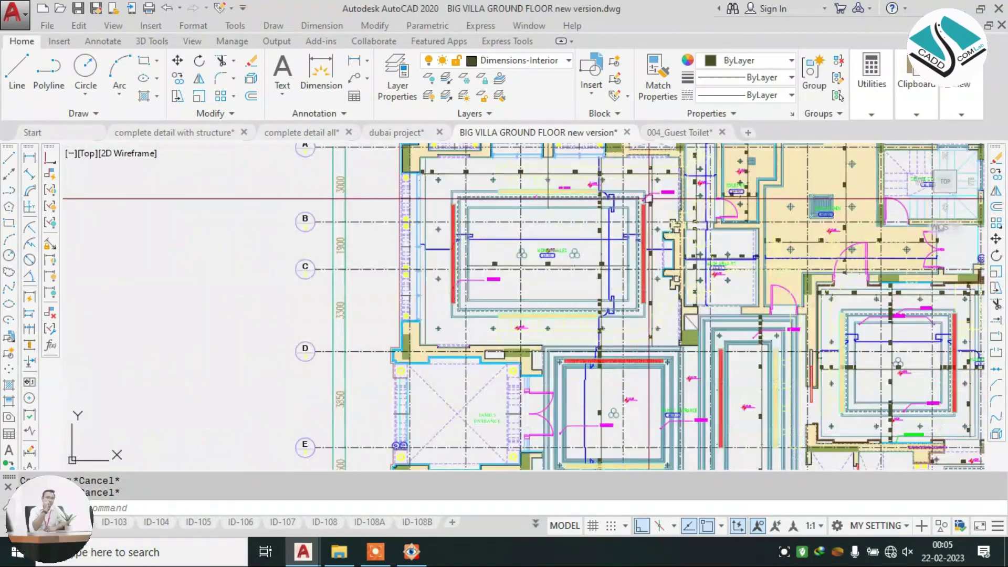
pyautogui.scroll(-2, 748, 225)
pyautogui.moveTo(748, 226)
pyautogui.mouseDown(button='middle')
pyautogui.moveTo(225, 282)
pyautogui.moveTo(530, 274)
pyautogui.mouseUp(button='middle')
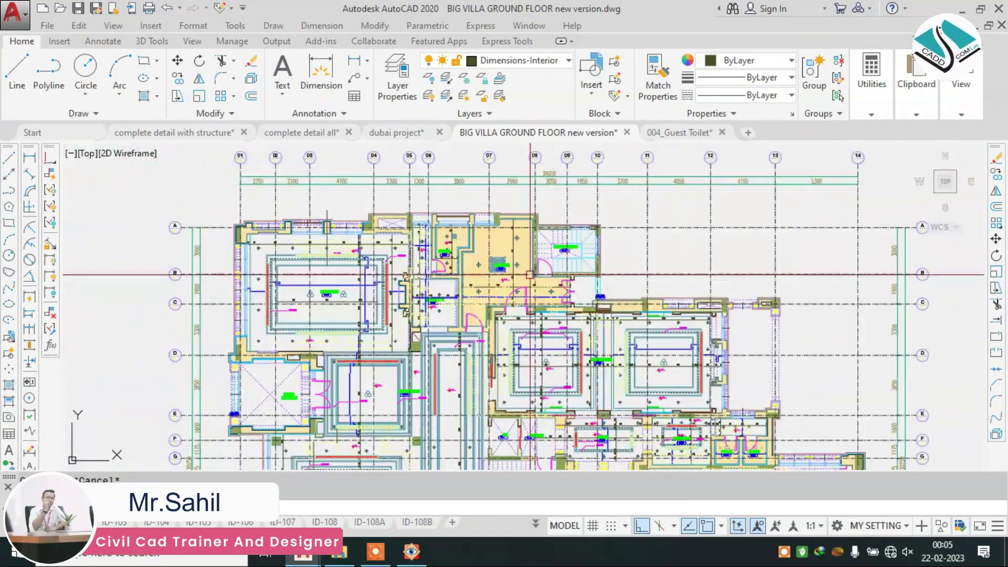
pyautogui.scroll(6, 273, 258)
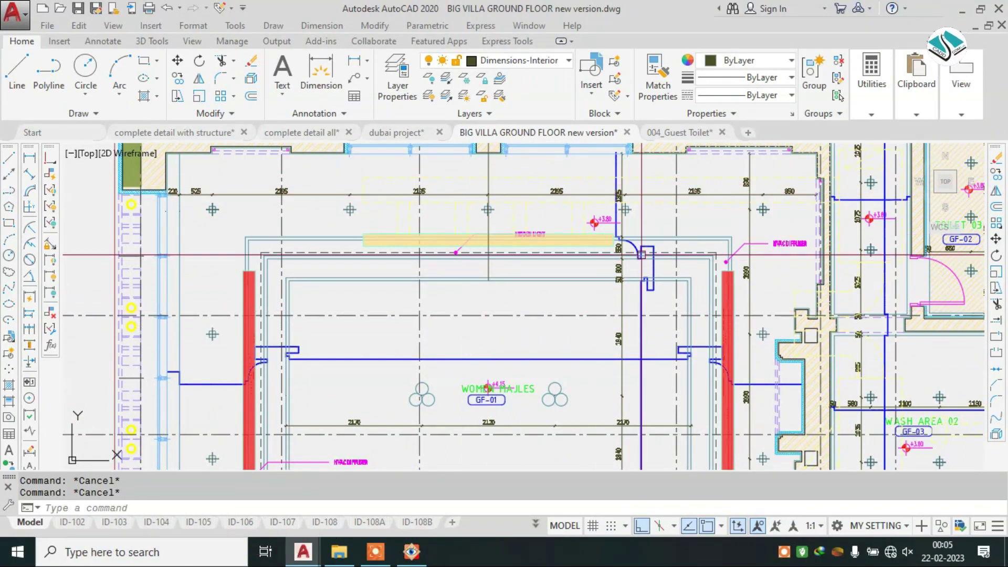
pyautogui.scroll(5, 641, 255)
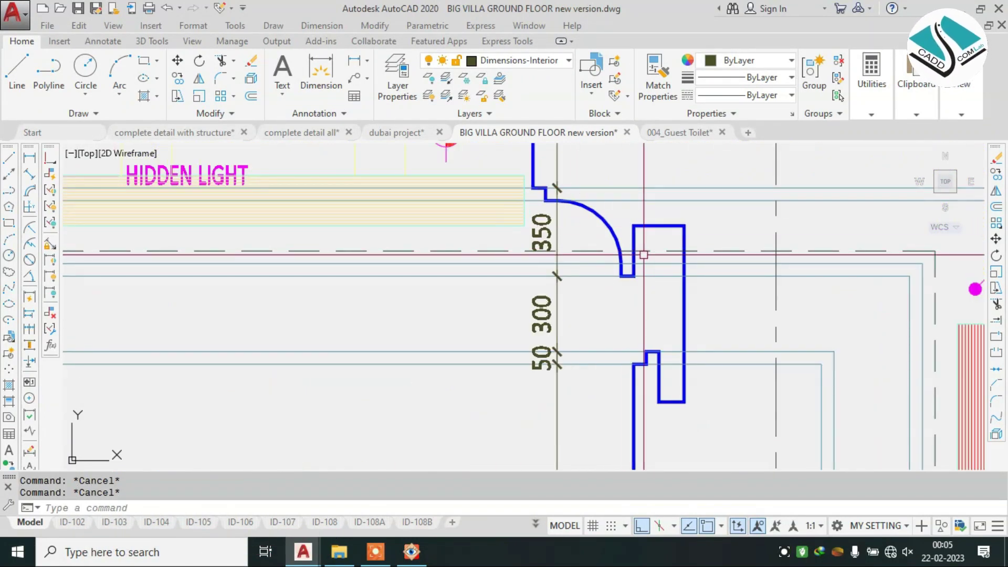
pyautogui.scroll(-3, 644, 255)
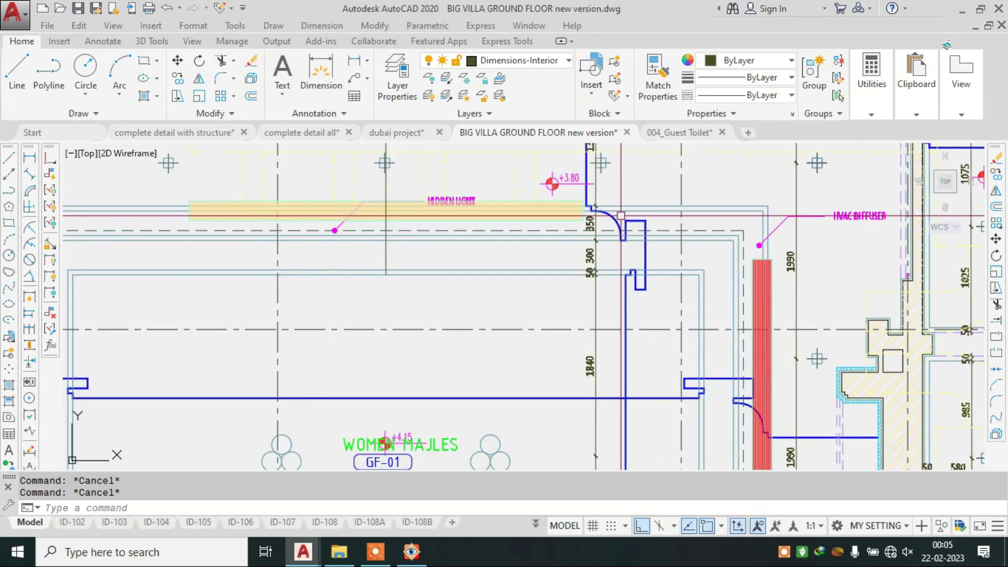
pyautogui.scroll(-3, 621, 215)
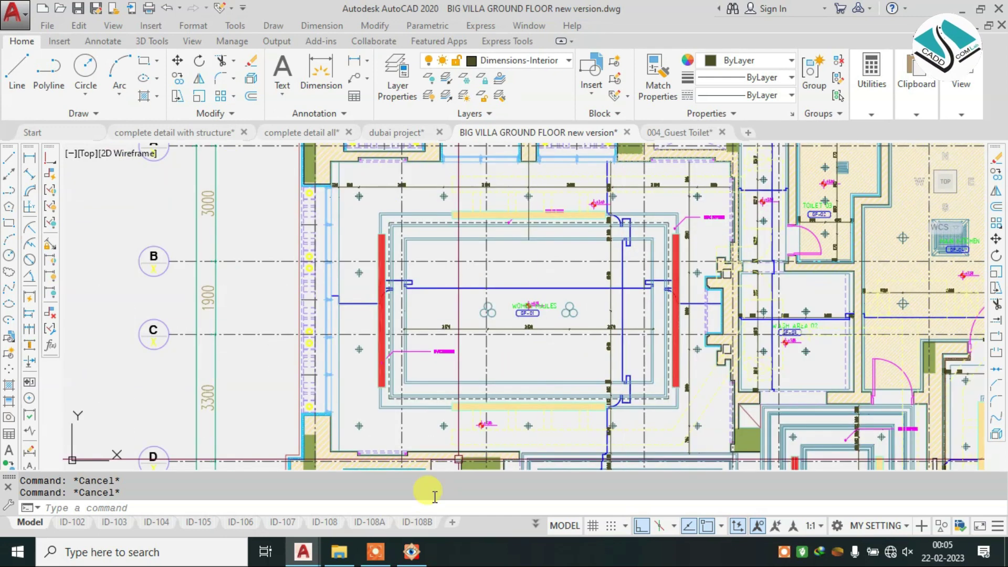
pyautogui.scroll(2, 622, 262)
pyautogui.scroll(2, 623, 262)
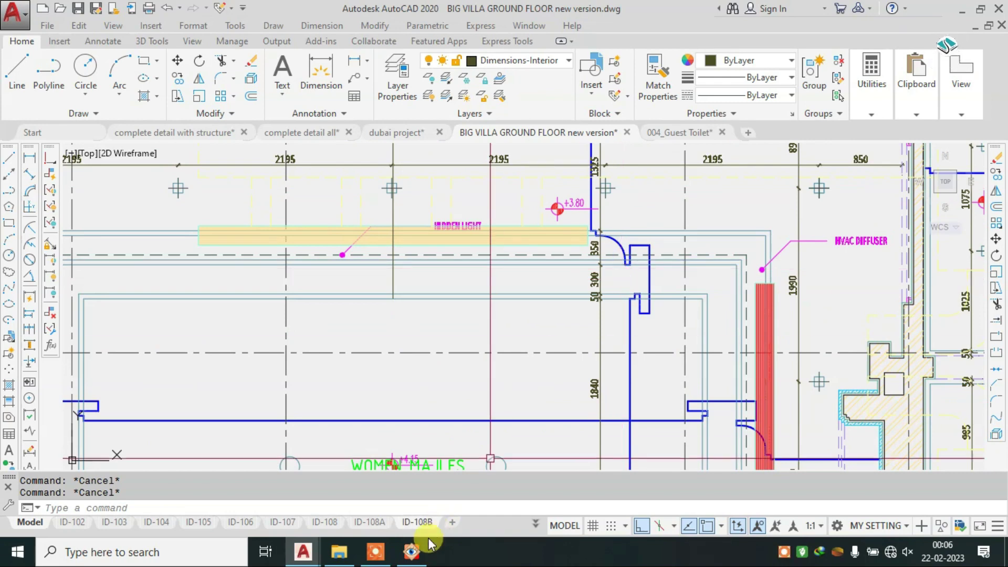
pyautogui.click(411, 551)
# Close the villa render and open the INTERIOR VILLAS folder in File Explorer.
pyautogui.click(984, 9)
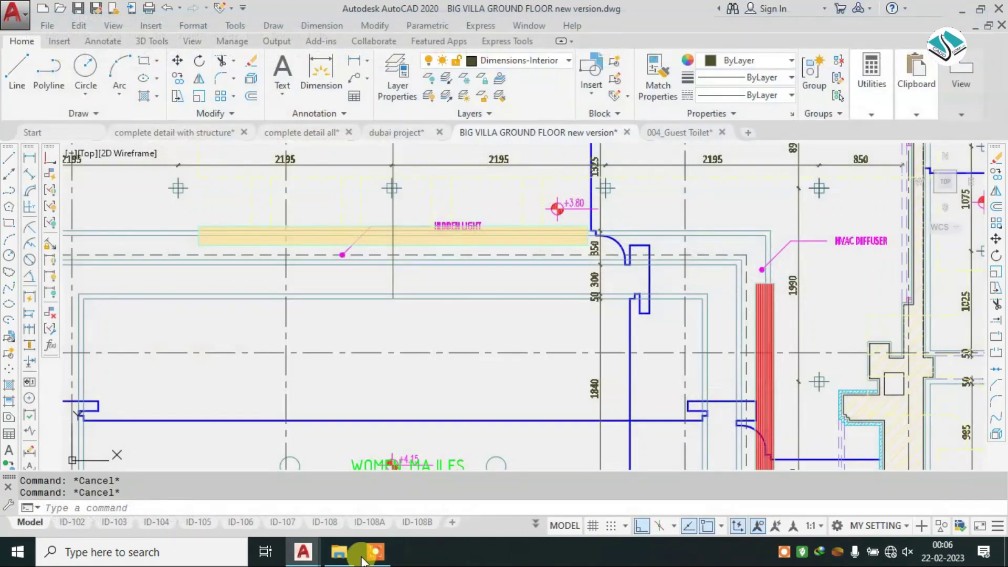
pyautogui.click(337, 550)
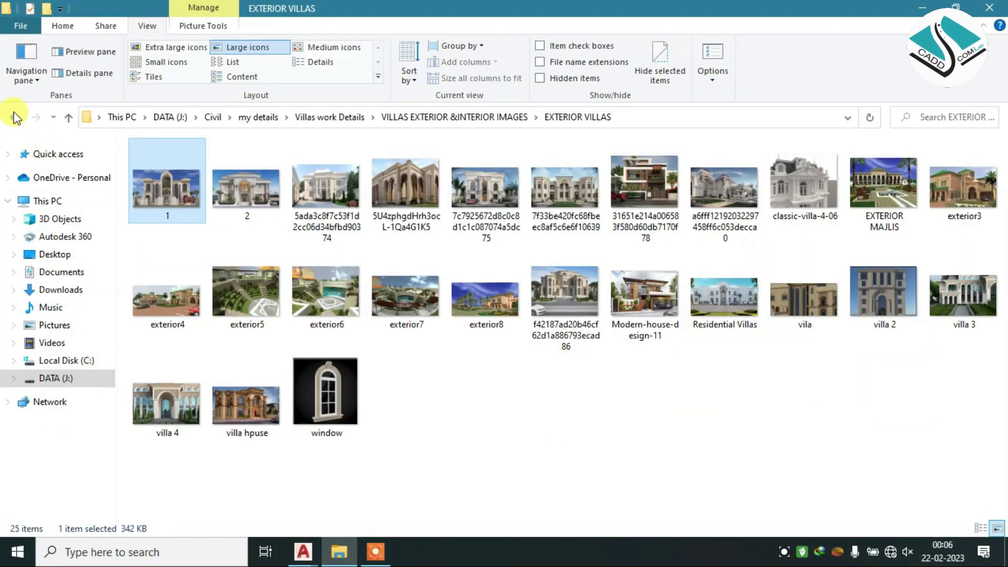
pyautogui.click(14, 117)
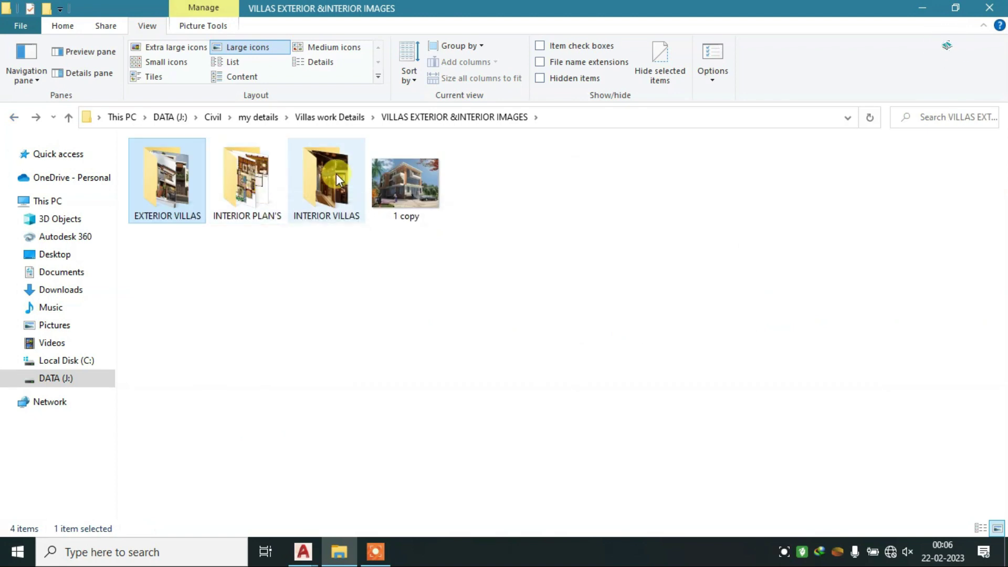
pyautogui.doubleClick(322, 172)
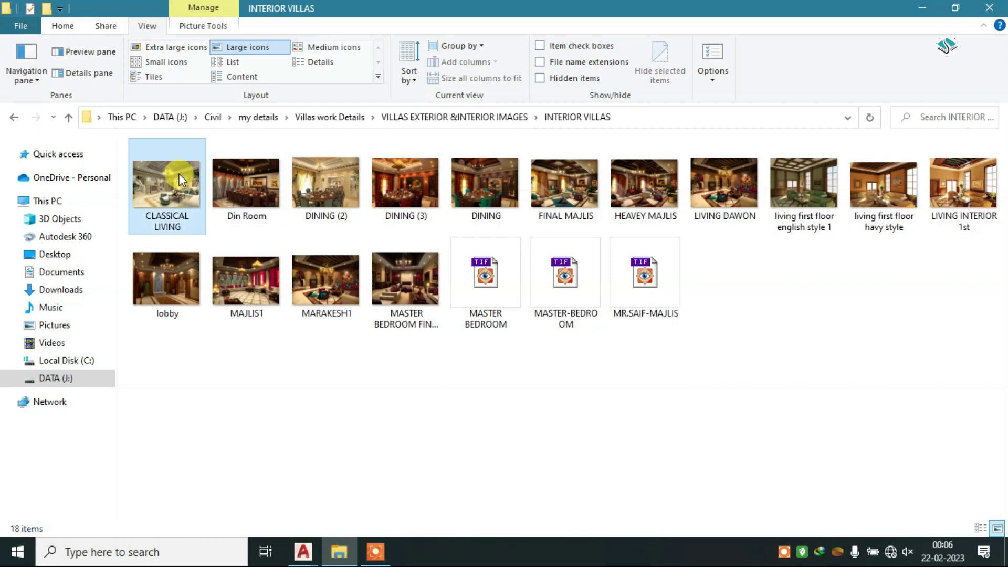
# Open CLASSICAL LIVING.tif in FastStone Image Viewer.
pyautogui.click(178, 173)
pyautogui.doubleClick(180, 174)
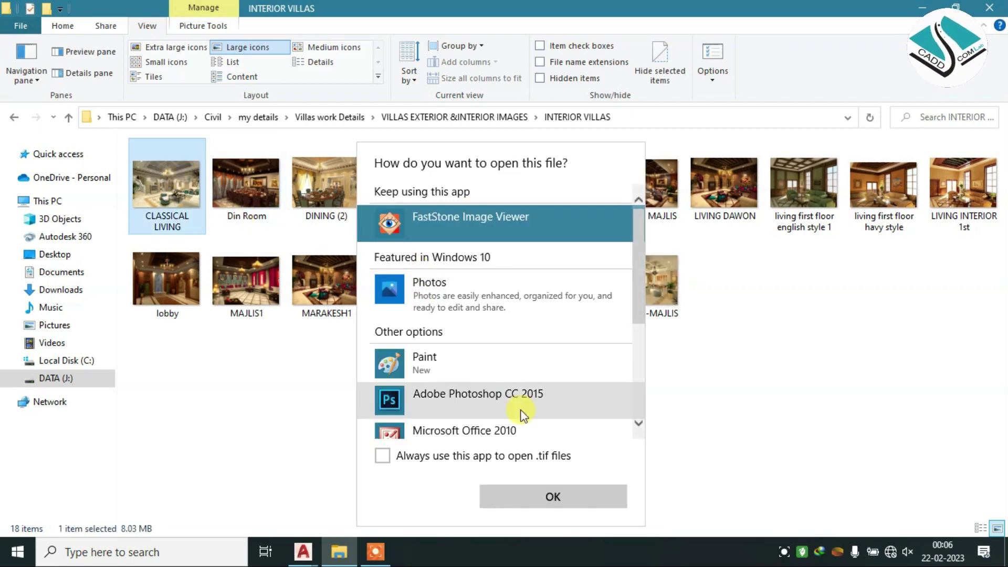
pyautogui.click(523, 414)
pyautogui.click(541, 503)
pyautogui.doubleClick(430, 295)
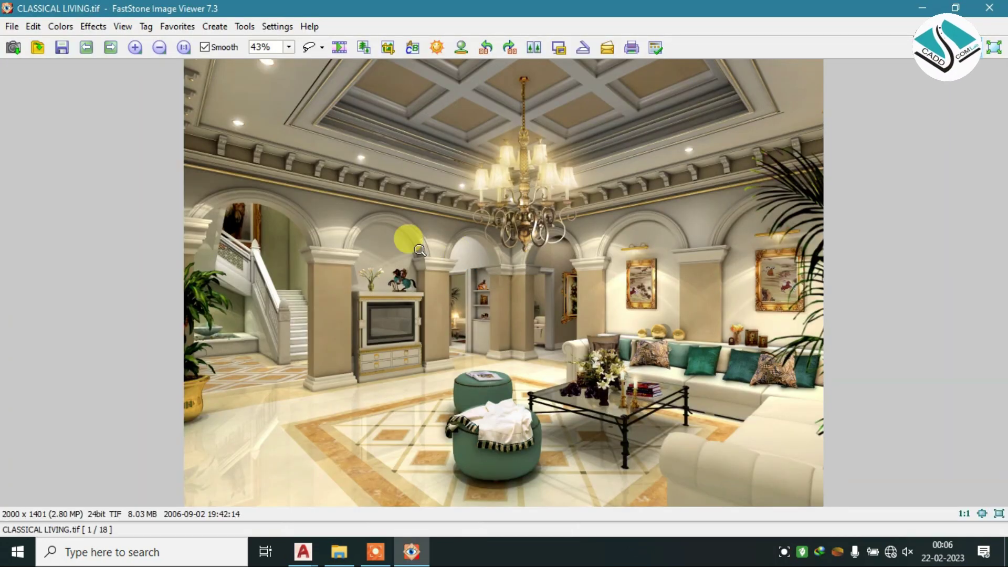
# View the CLASSICAL LIVING ceiling and chandelier at actual size, then return to AutoCAD.
pyautogui.press('z')
pyautogui.moveTo(150, 161); pyautogui.dragTo(456, 205)
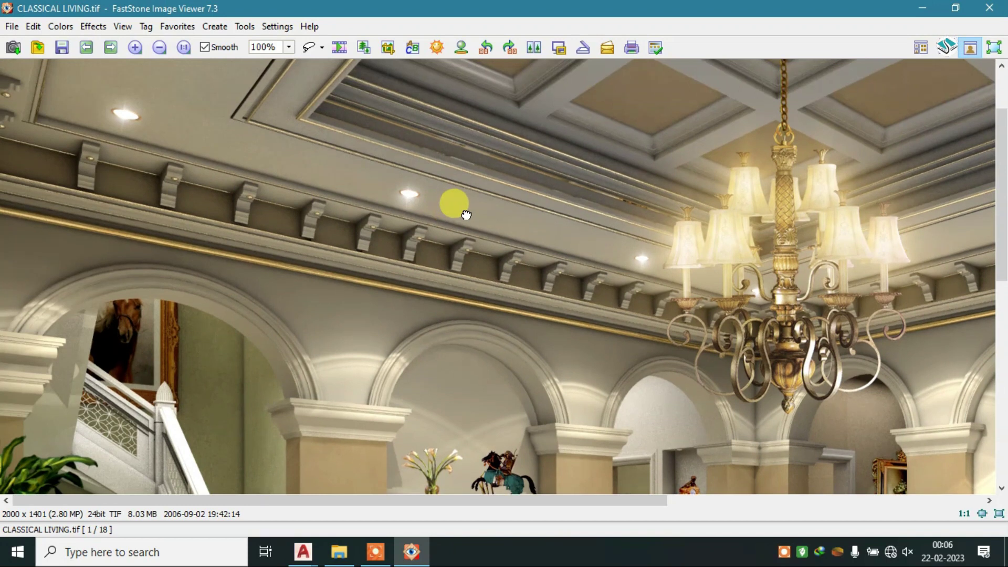
pyautogui.moveTo(266, 184); pyautogui.dragTo(425, 179)
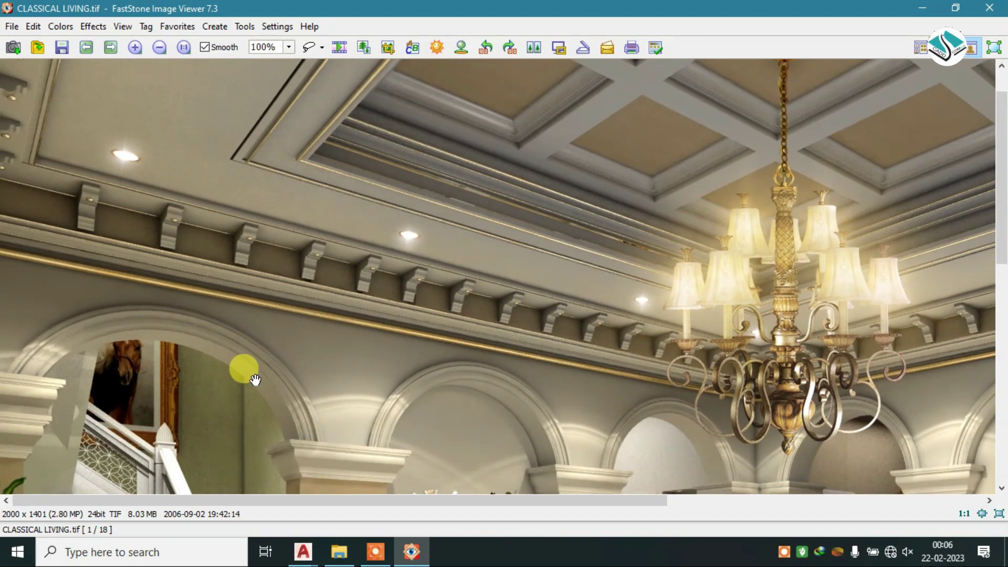
pyautogui.click(310, 557)
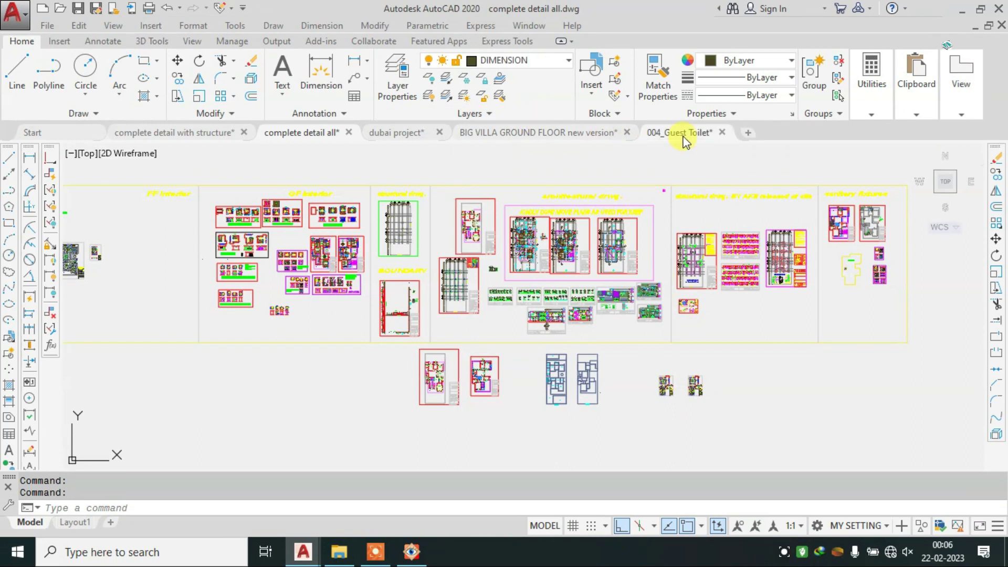
# Switch to the BIG VILLA GROUND FLOOR drawing and pan across the family entrance and rooms.
pyautogui.click(684, 134)
pyautogui.click(541, 133)
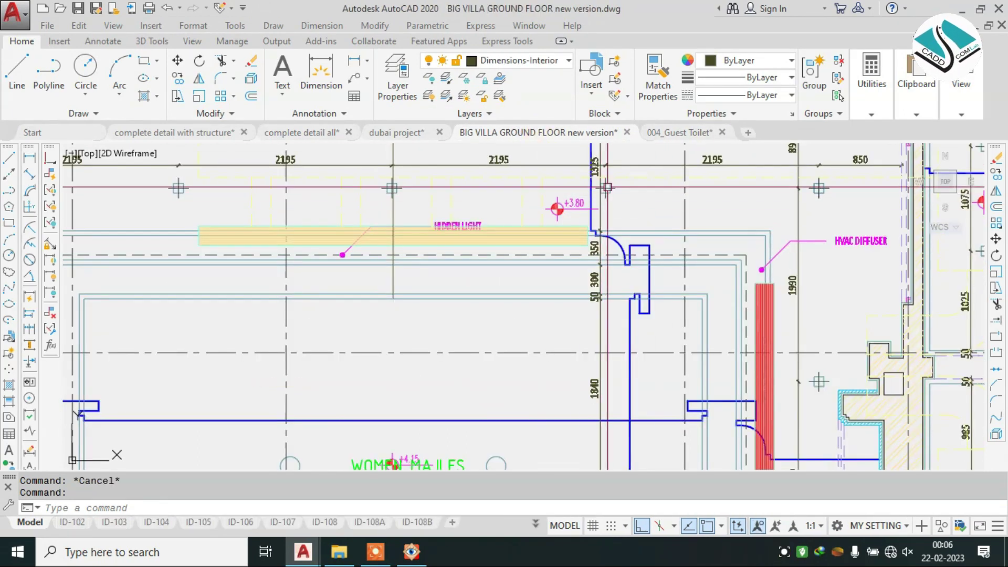
pyautogui.scroll(-5, 523, 306)
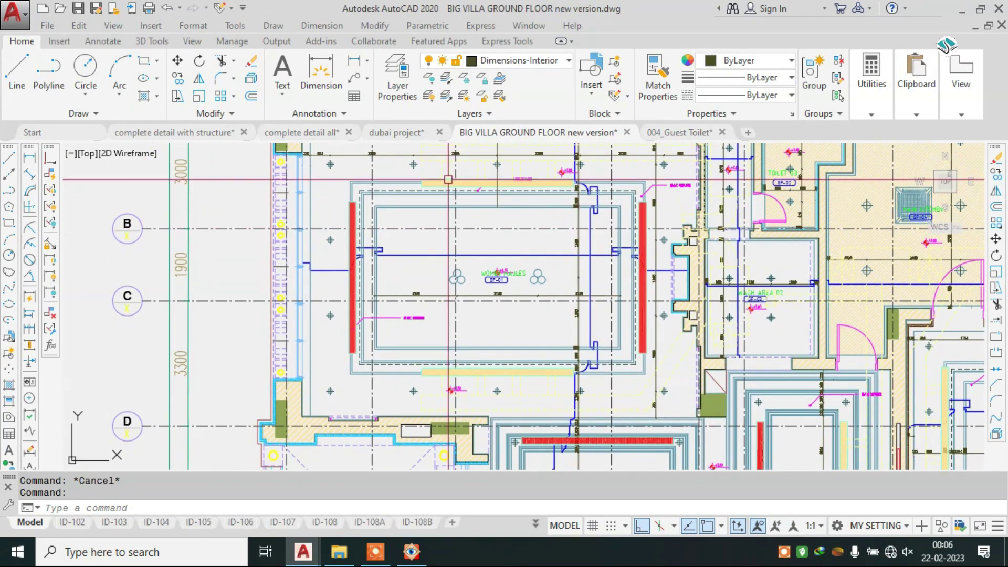
pyautogui.moveTo(528, 416)
pyautogui.mouseDown(button='middle')
pyautogui.moveTo(365, 329)
pyautogui.moveTo(384, 220)
pyautogui.mouseUp(button='middle')
pyautogui.moveTo(401, 285); pyautogui.dragTo(125, 277, button='middle')
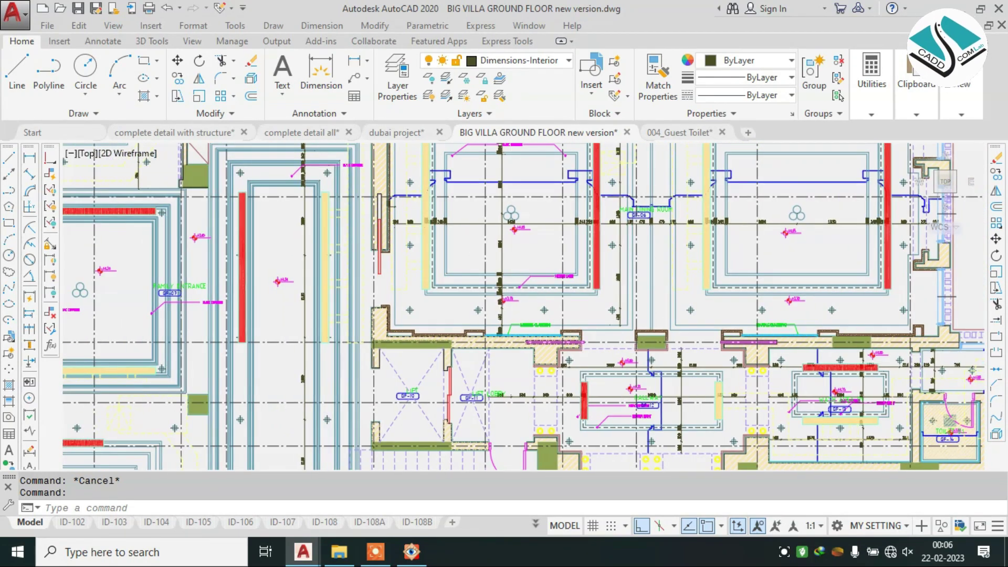
# Zoom out and centre the two yellow rooms of the ceiling plan.
pyautogui.scroll(6, 430, 204)
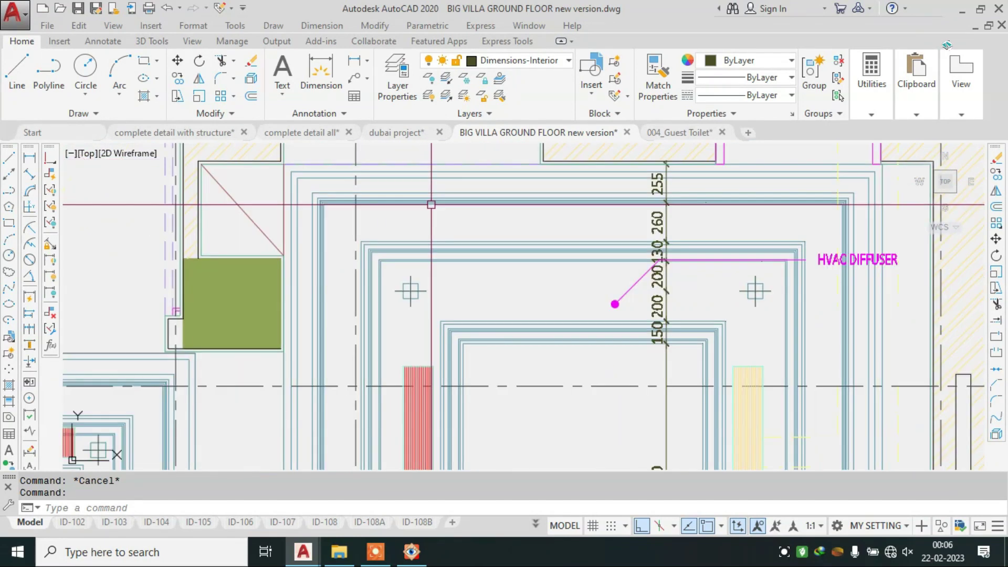
pyautogui.scroll(-2, 452, 283)
pyautogui.scroll(-2, 465, 360)
pyautogui.scroll(-2, 577, 362)
pyautogui.scroll(-2, 664, 365)
pyautogui.moveTo(593, 344); pyautogui.dragTo(510, 216, button='middle')
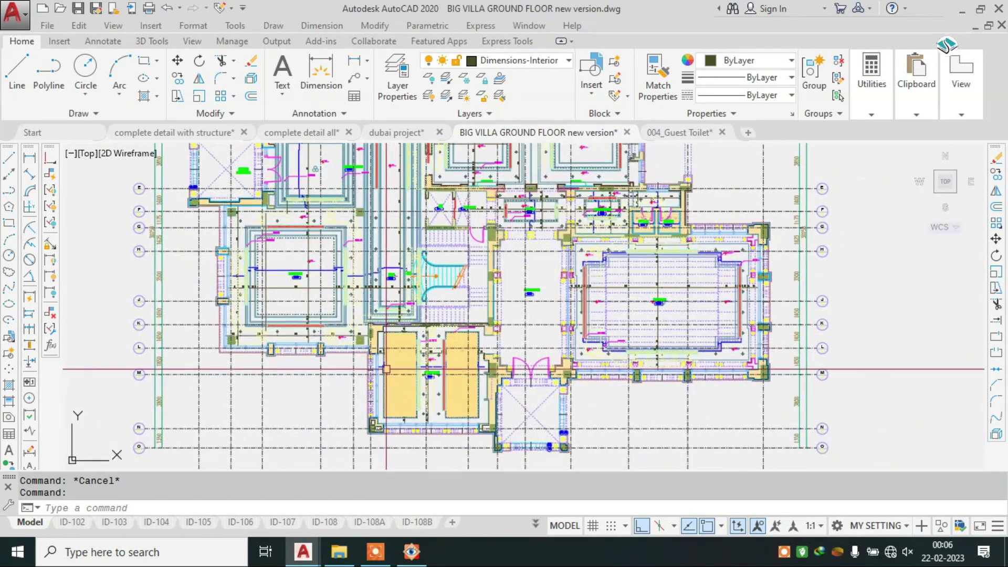
# Zoom into the ceiling details, then frame both ground-floor plans side by side.
pyautogui.scroll(6, 386, 369)
pyautogui.scroll(4, 405, 339)
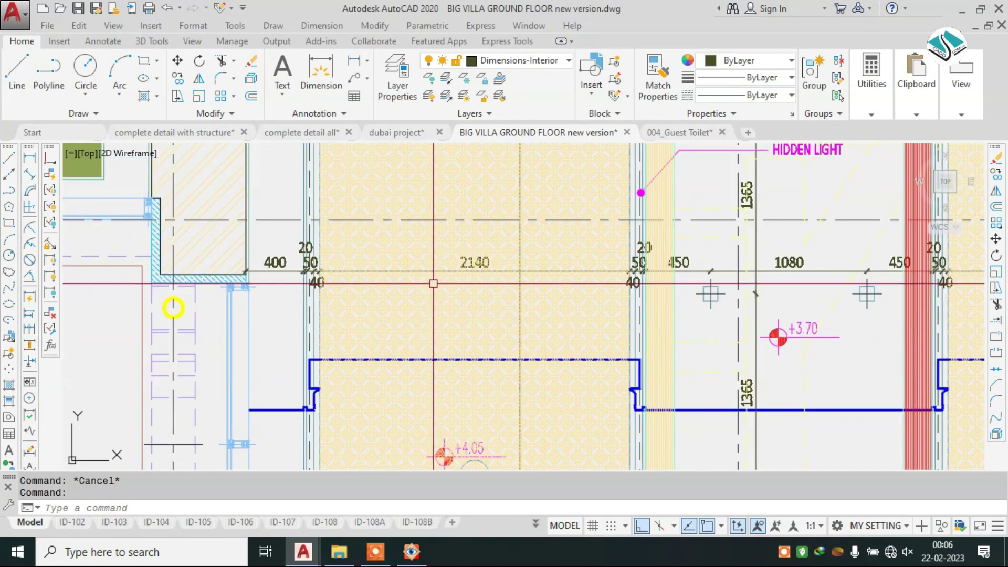
pyautogui.scroll(4, 433, 283)
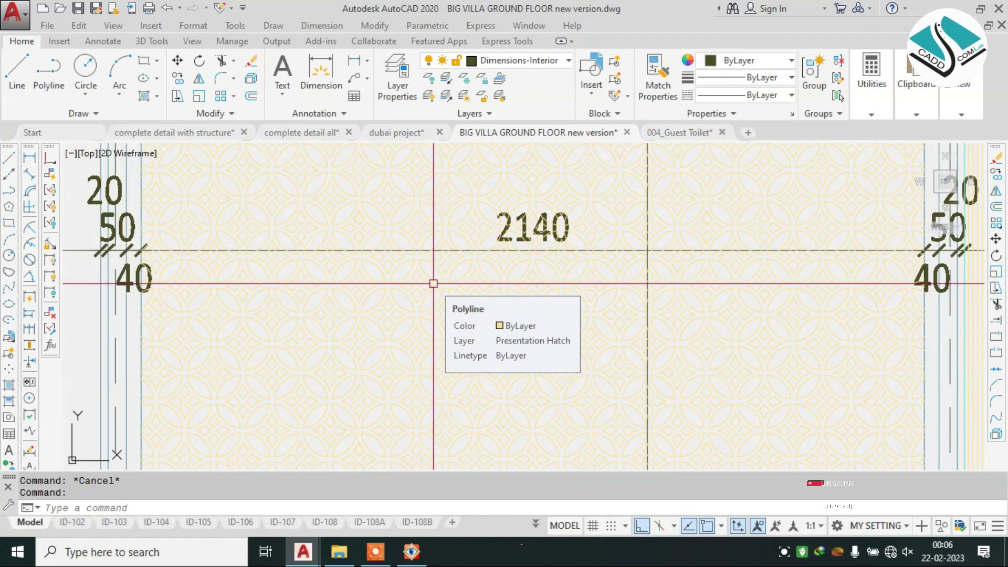
pyautogui.scroll(-4, 433, 283)
pyautogui.scroll(-3, 433, 283)
pyautogui.scroll(-3, 433, 284)
pyautogui.moveTo(576, 315); pyautogui.dragTo(487, 331, button='middle')
pyautogui.scroll(1, 446, 195)
# Zoom to the second floor dining room and centre its ornamental ceiling.
pyautogui.scroll(-3, 473, 220)
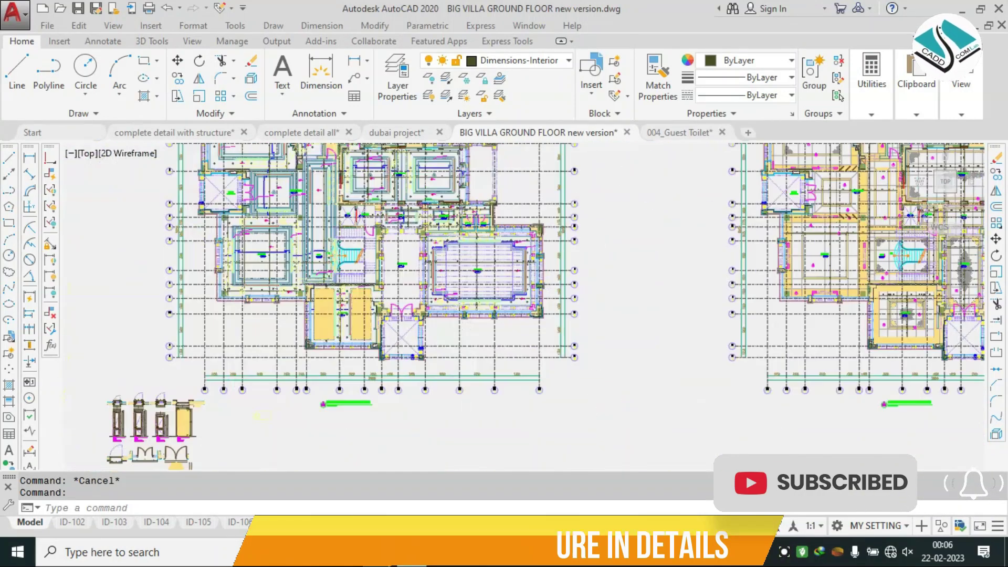
pyautogui.scroll(-3, 500, 252)
pyautogui.scroll(6, 500, 252)
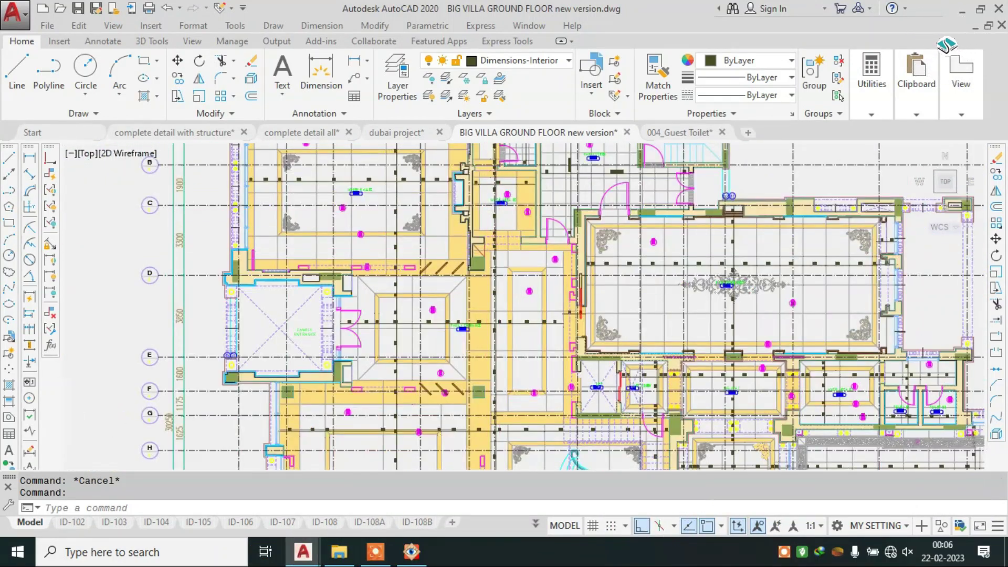
pyautogui.scroll(4, 485, 208)
pyautogui.moveTo(788, 315); pyautogui.dragTo(410, 223, button='middle')
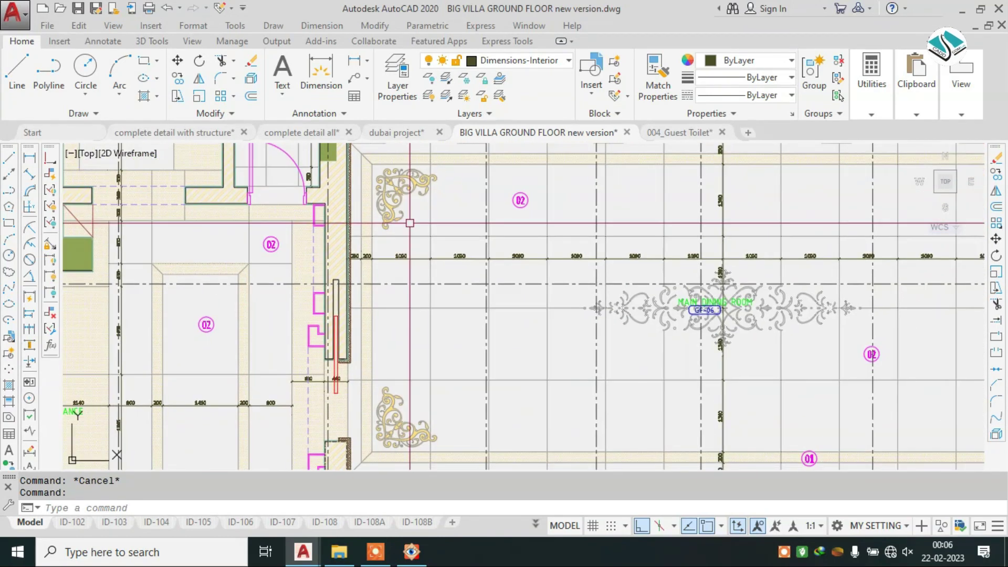
# Bring the CLASSICAL LIVING render back up in FastStone Image Viewer and pan across it.
pyautogui.scroll(-2, 374, 228)
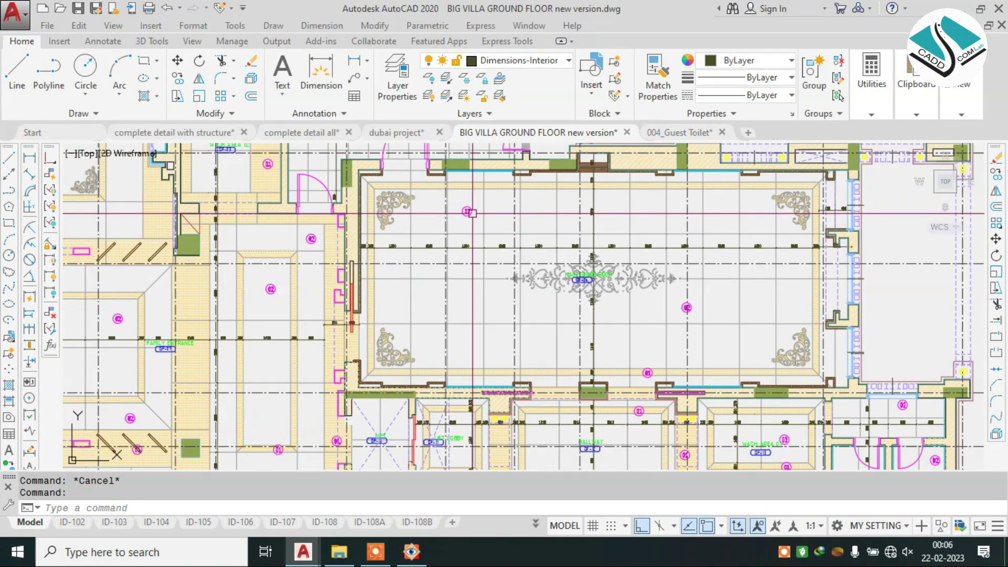
pyautogui.scroll(-4, 590, 295)
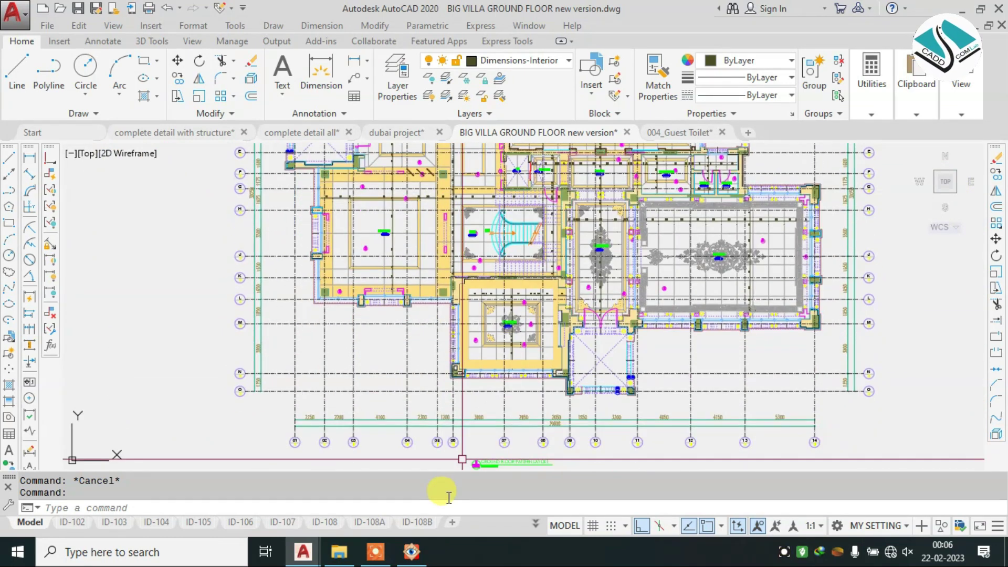
pyautogui.click(411, 551)
pyautogui.moveTo(305, 233); pyautogui.dragTo(814, 181)
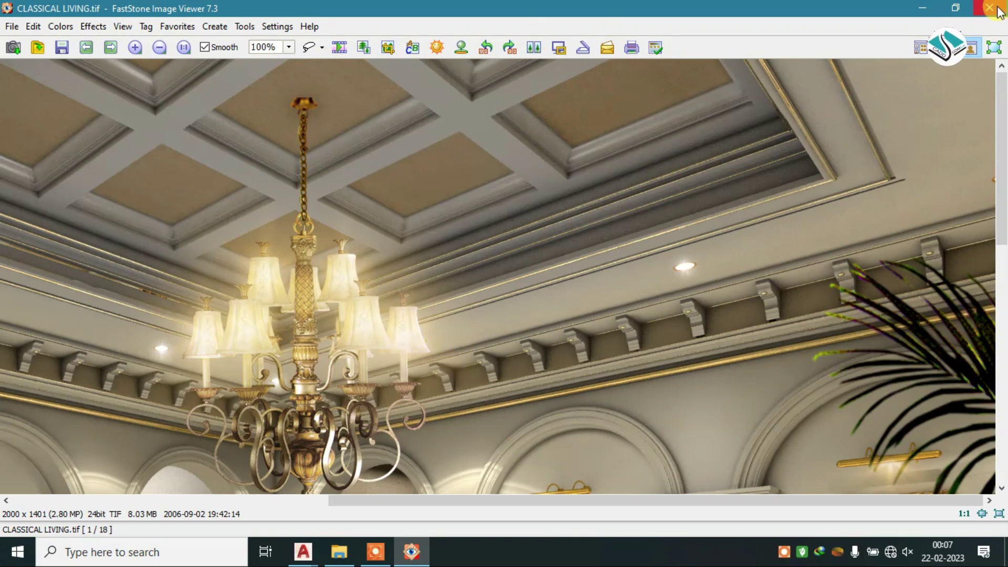
# Return to AutoCAD and pan to the arched elevation drawings.
pyautogui.hotkey('alt', 'Tab')
pyautogui.scroll(-3, 590, 294)
pyautogui.moveTo(811, 328); pyautogui.dragTo(574, 209, button='middle')
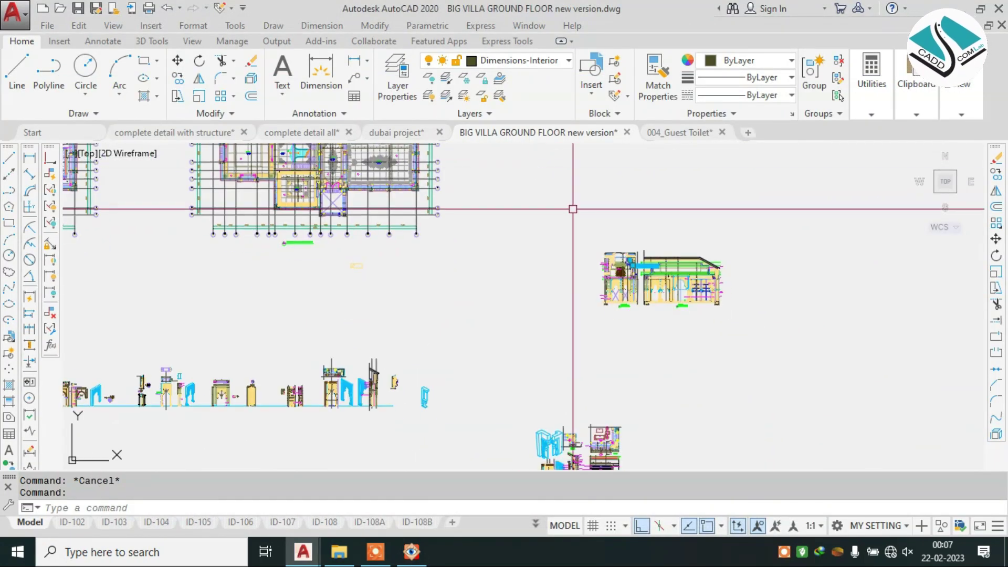
pyautogui.scroll(3, 630, 255)
pyautogui.scroll(4, 726, 333)
pyautogui.moveTo(355, 248); pyautogui.dragTo(656, 241, button='middle')
# Zoom in and out across the arch details of the elevations.
pyautogui.scroll(3, 656, 241)
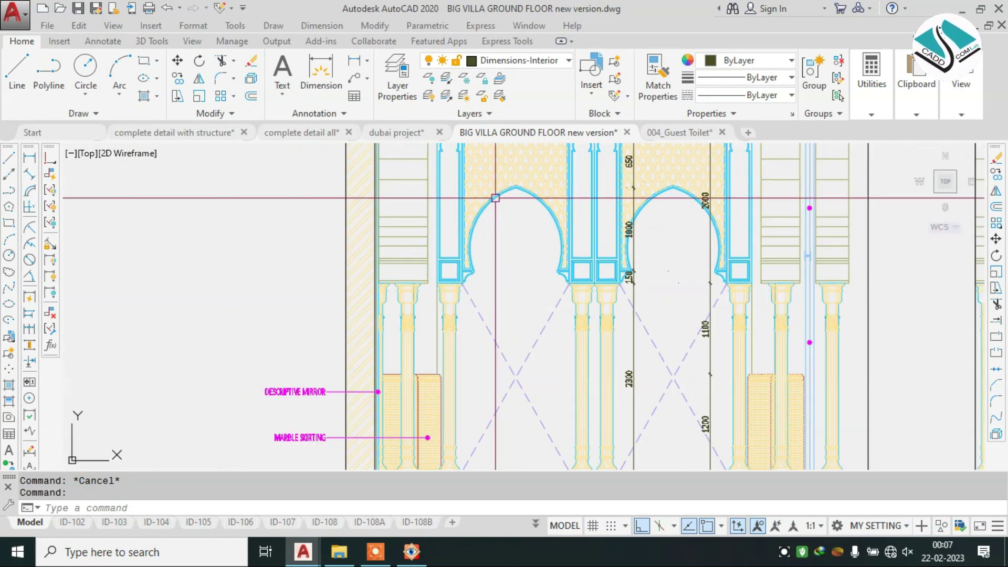
pyautogui.scroll(-2, 619, 229)
pyautogui.scroll(1, 745, 461)
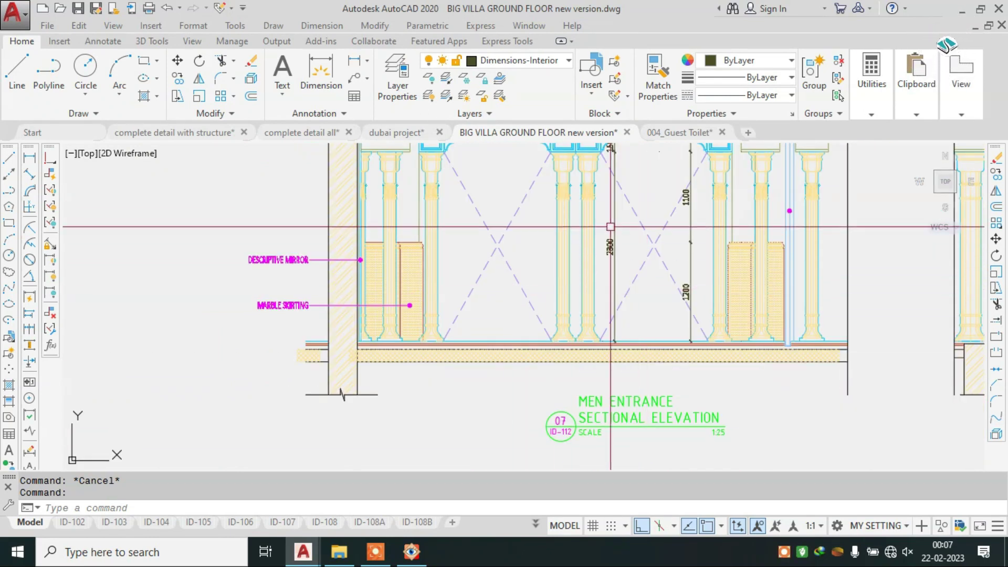
pyautogui.scroll(-6, 702, 420)
pyautogui.scroll(1, 342, 265)
pyautogui.scroll(3, 371, 265)
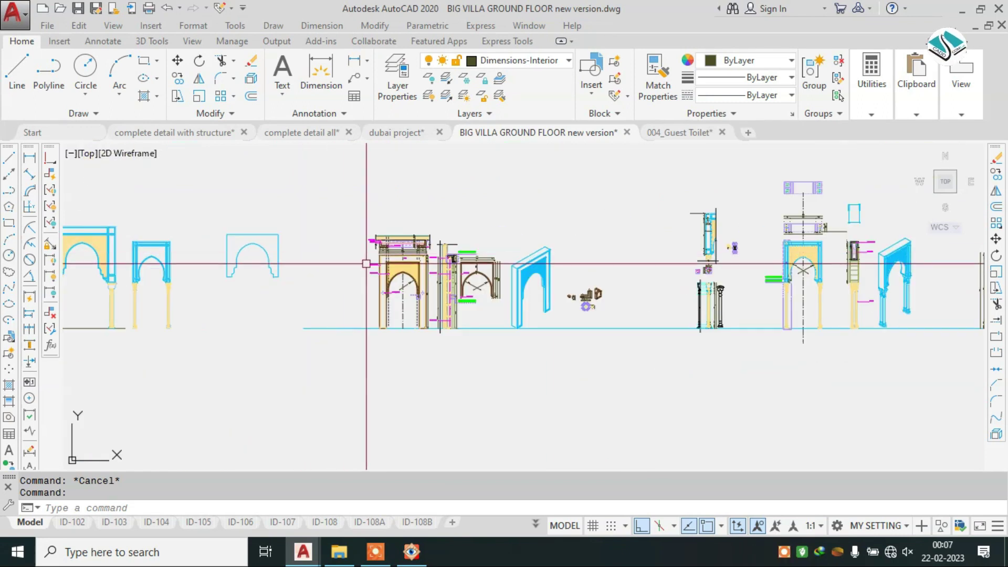
pyautogui.scroll(2, 428, 269)
pyautogui.scroll(2, 438, 228)
pyautogui.scroll(-4, 349, 229)
pyautogui.scroll(-2, 500, 371)
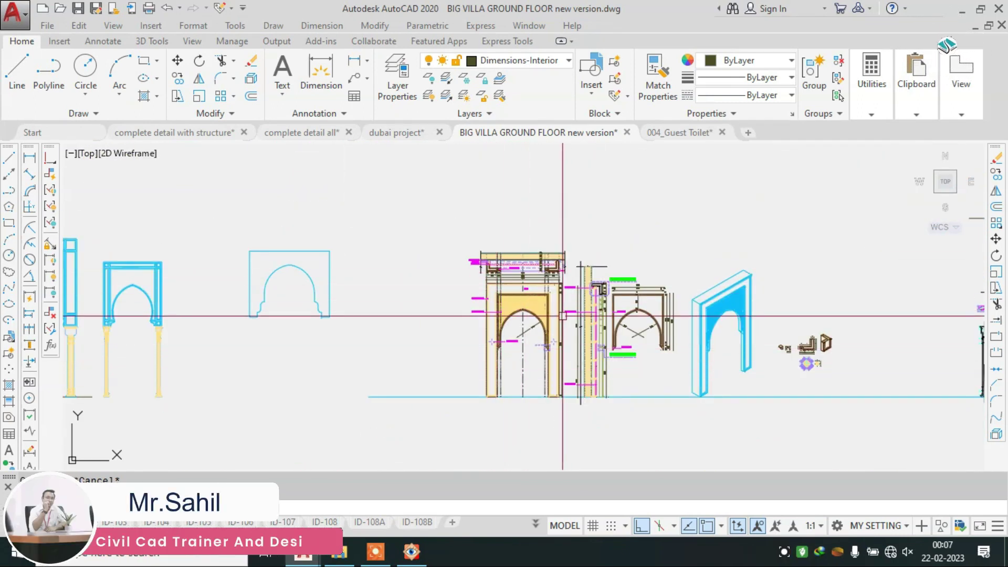
pyautogui.scroll(3, 735, 314)
pyautogui.scroll(1, 775, 295)
pyautogui.scroll(-2, 774, 295)
pyautogui.scroll(2, 766, 294)
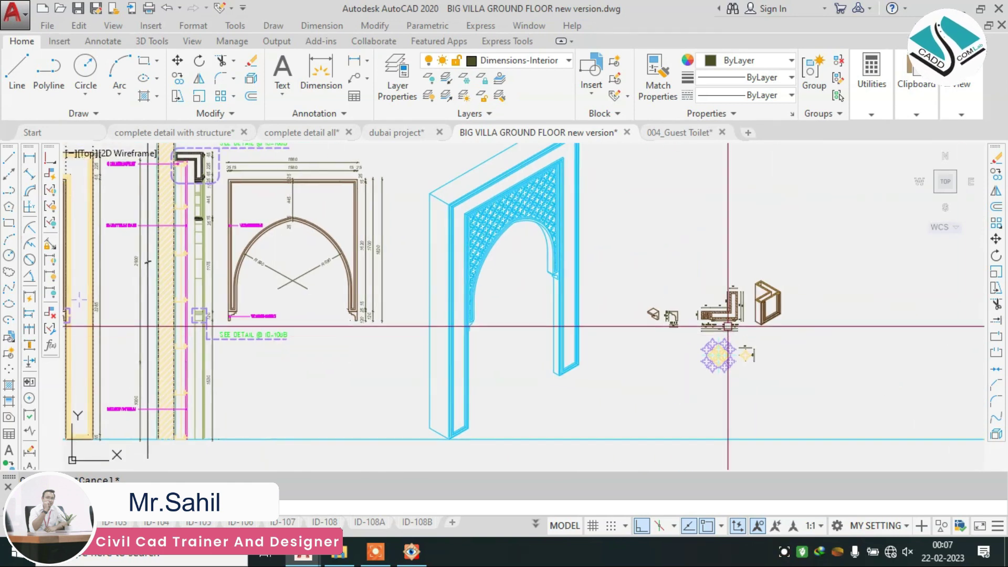
pyautogui.scroll(3, 761, 289)
pyautogui.scroll(-3, 737, 287)
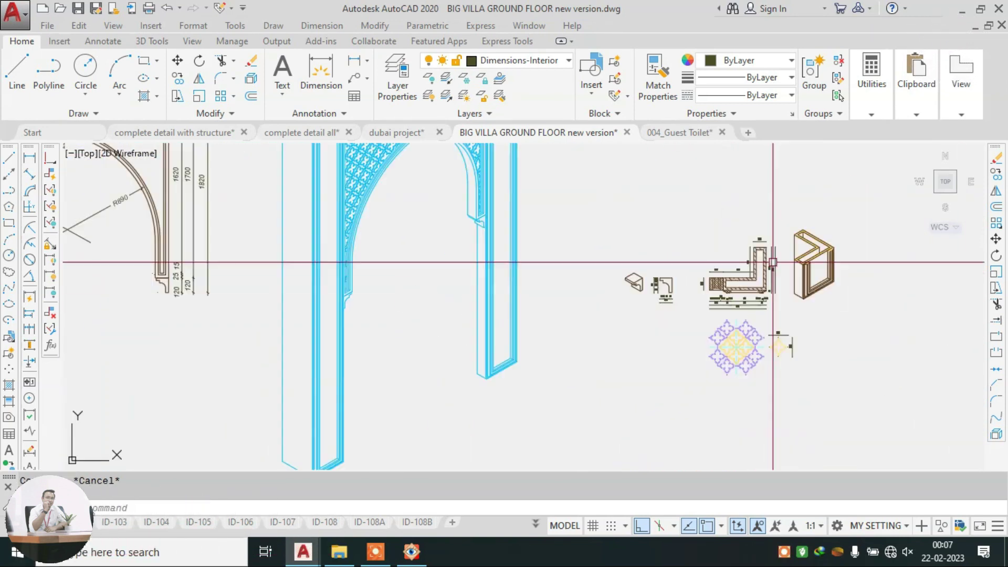
pyautogui.scroll(-1, 740, 289)
pyautogui.scroll(-1, 745, 286)
pyautogui.scroll(3, 436, 203)
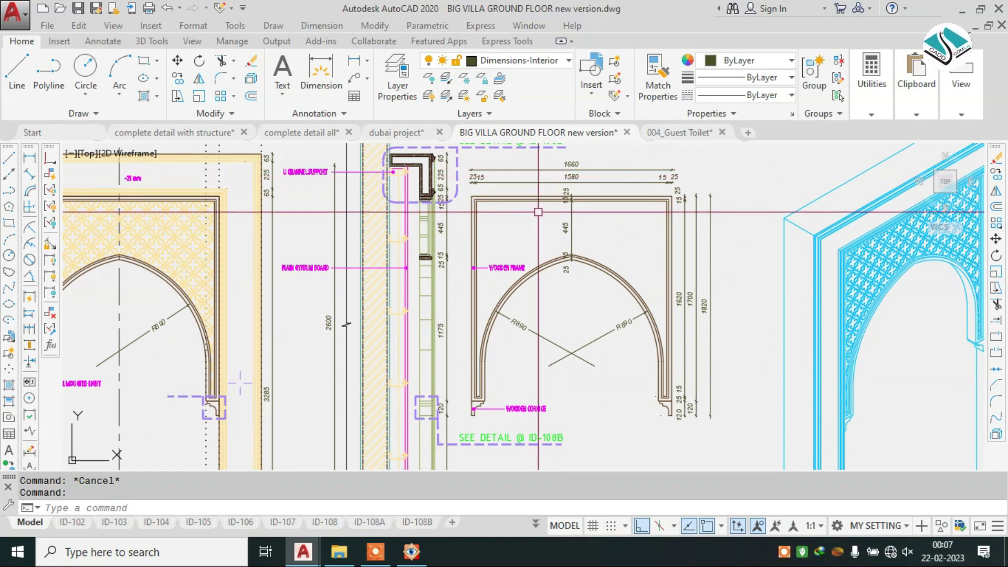
# Centre the L-shaped corner detail and frame the two rows of interior elevations.
pyautogui.moveTo(414, 178); pyautogui.dragTo(498, 266, button='middle')
pyautogui.scroll(3, 498, 266)
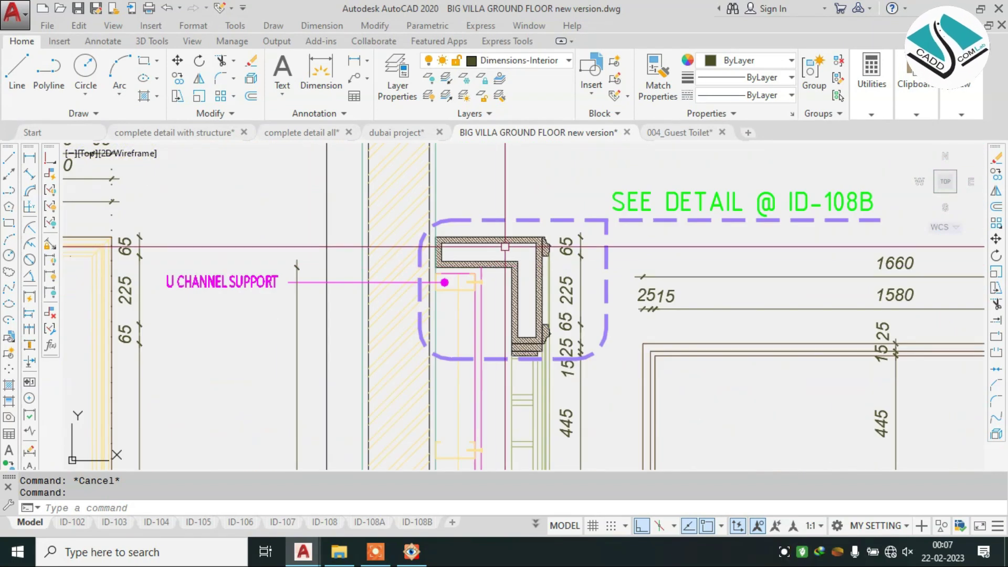
pyautogui.scroll(-4, 529, 243)
pyautogui.scroll(-2, 529, 243)
pyautogui.scroll(-1, 529, 243)
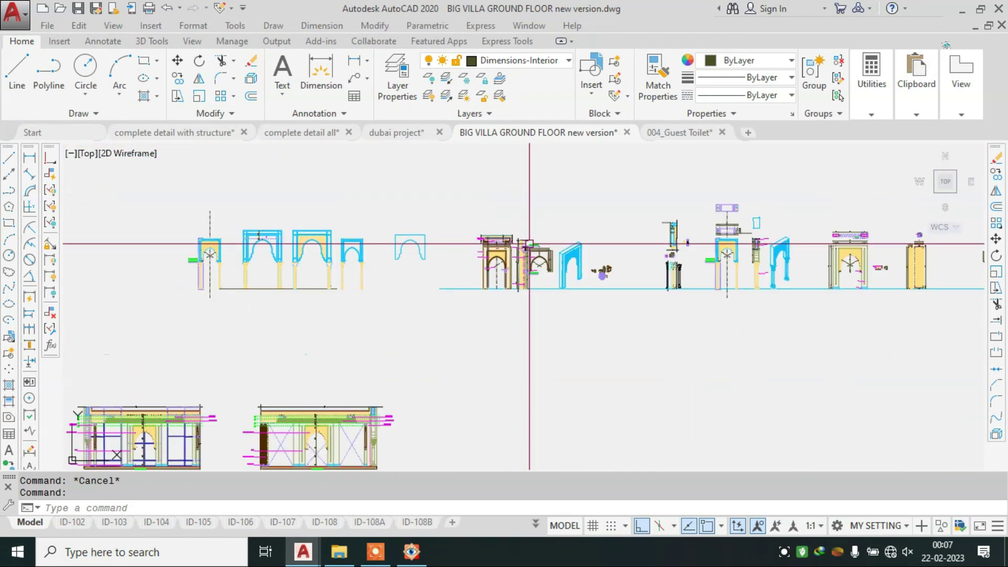
pyautogui.scroll(5, 709, 249)
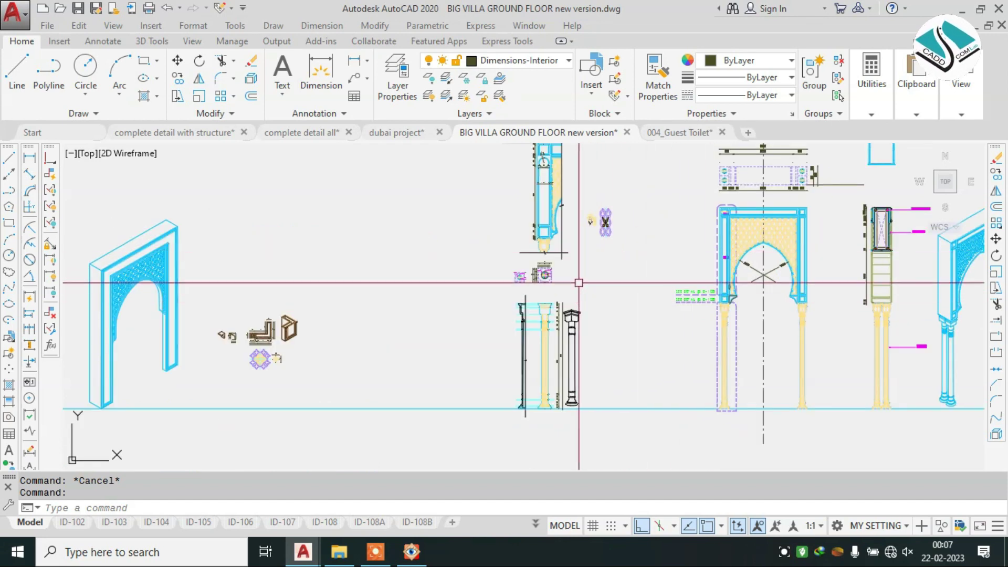
pyautogui.scroll(-5, 603, 223)
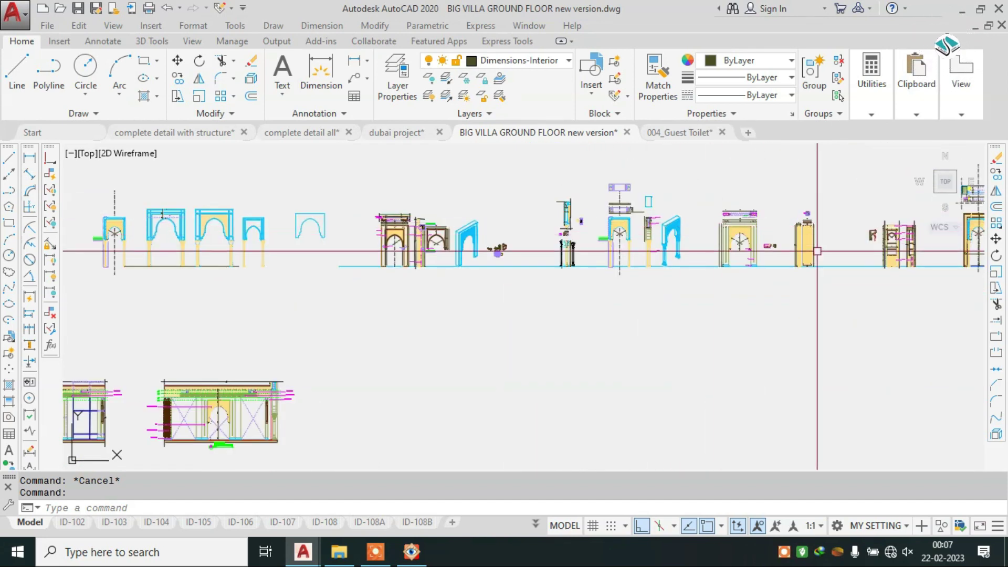
pyautogui.scroll(2, 817, 251)
pyautogui.scroll(3, 642, 259)
pyautogui.scroll(-3, 742, 226)
pyautogui.scroll(2, 742, 226)
pyautogui.scroll(2, 742, 225)
pyautogui.scroll(-1, 742, 226)
pyautogui.scroll(-3, 292, 295)
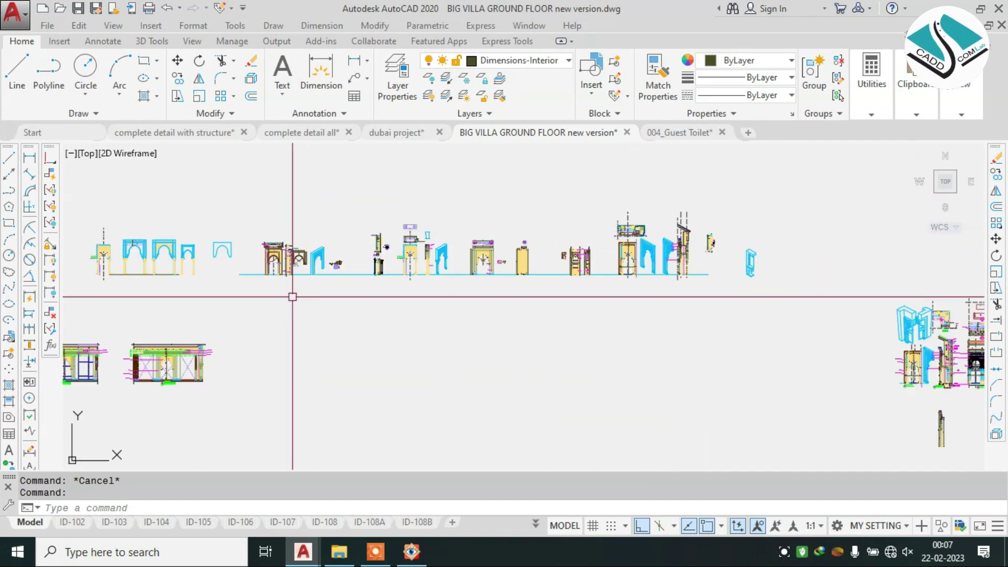
pyautogui.scroll(2, 542, 265)
# Zoom through the arch elevations and the Women Majles sectional elevation.
pyautogui.scroll(1, 461, 286)
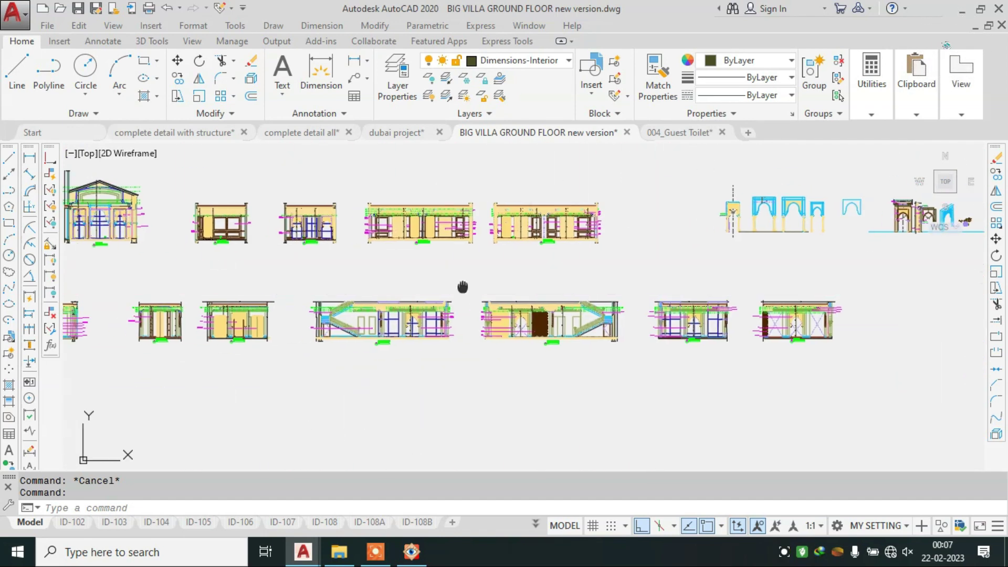
pyautogui.scroll(2, 227, 234)
pyautogui.scroll(3, 326, 233)
pyautogui.scroll(3, 606, 253)
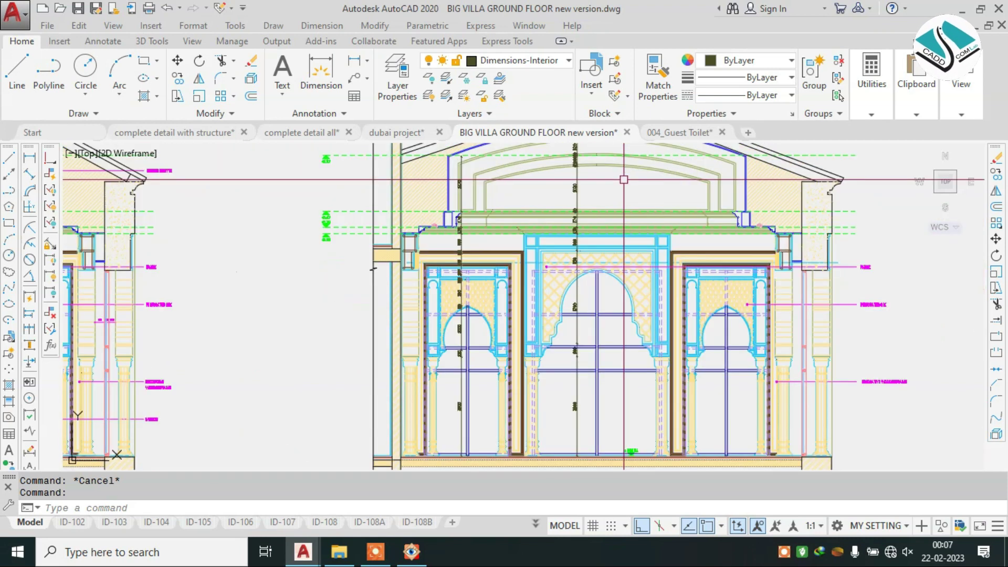
pyautogui.scroll(2, 606, 253)
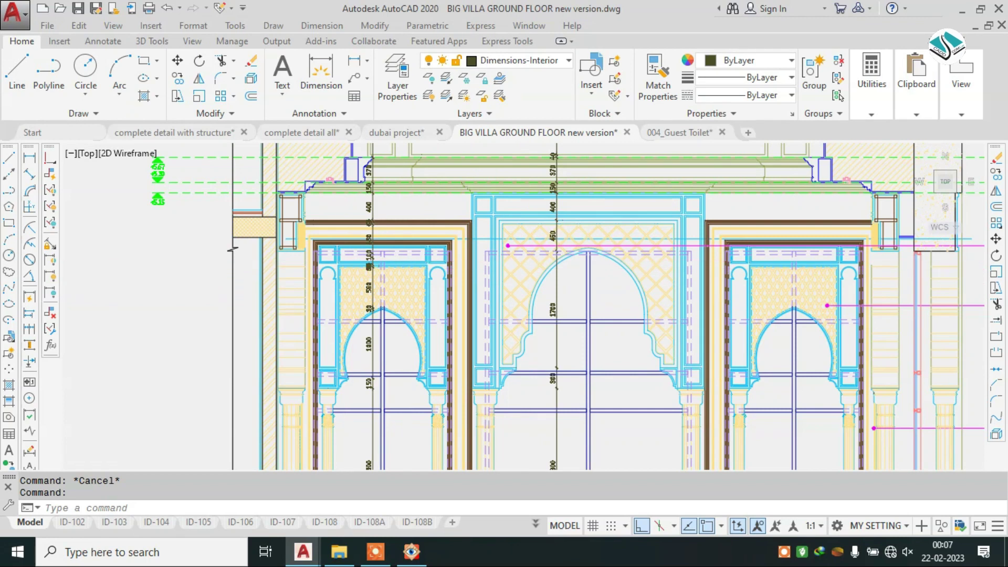
pyautogui.scroll(3, 343, 261)
pyautogui.scroll(-3, 551, 225)
pyautogui.scroll(-3, 551, 220)
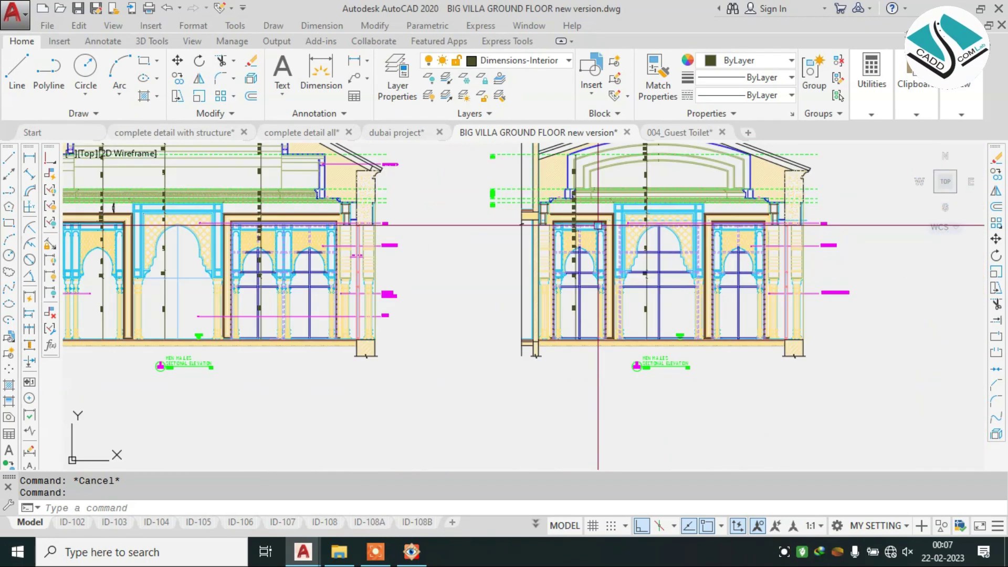
pyautogui.scroll(-3, 550, 219)
pyautogui.moveTo(551, 218); pyautogui.dragTo(577, 162, button='middle')
# Recentre the arch elevations and zoom into lattice-arch Elevation 01 beside Section A-A.
pyautogui.scroll(5, 314, 273)
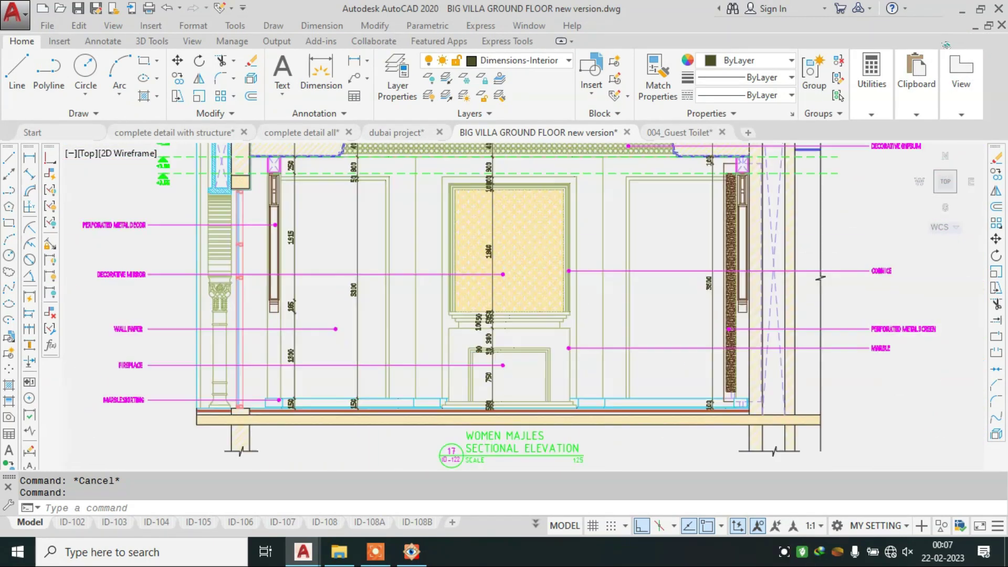
pyautogui.scroll(-5, 422, 275)
pyautogui.scroll(-2, 422, 276)
pyautogui.scroll(-2, 378, 272)
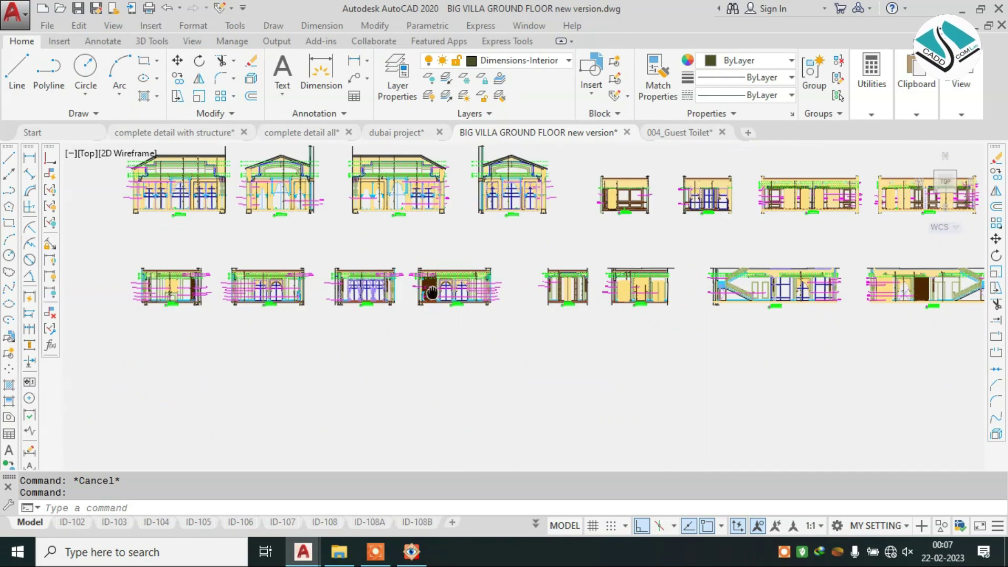
pyautogui.scroll(-1, 348, 268)
pyautogui.moveTo(855, 283); pyautogui.dragTo(366, 337, button='middle')
pyautogui.scroll(2, 367, 338)
pyautogui.scroll(-3, 735, 221)
pyautogui.scroll(3, 735, 221)
pyautogui.scroll(-3, 693, 306)
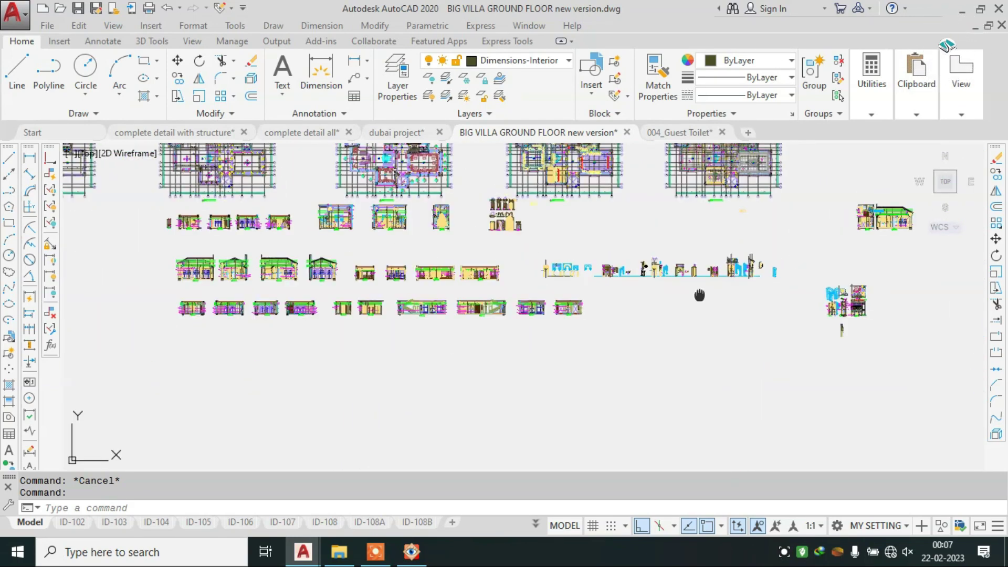
pyautogui.scroll(4, 436, 189)
pyautogui.scroll(2, 436, 189)
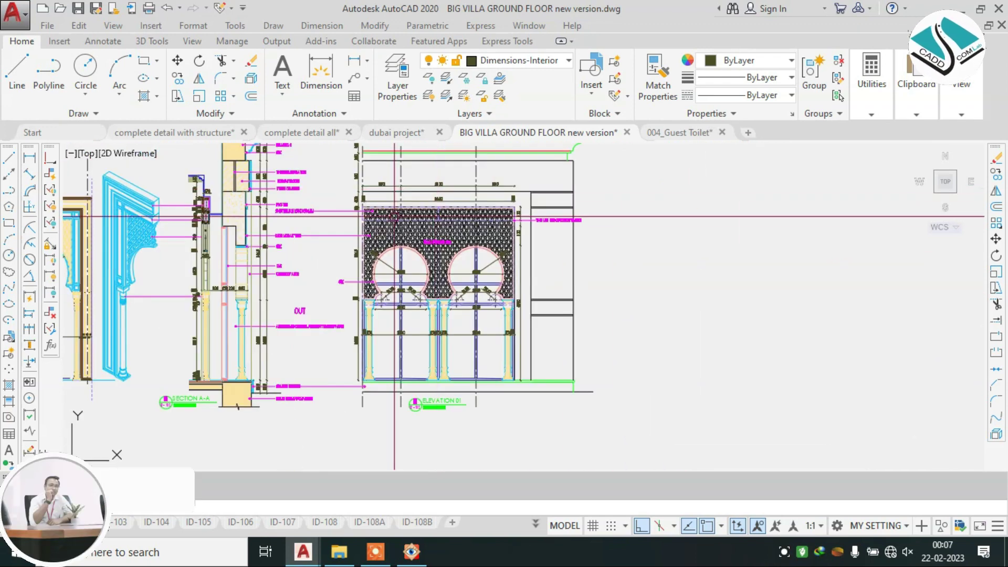
# Zoom into Section A-A's roof brick, beam and thermal insulation callouts.
pyautogui.moveTo(391, 216); pyautogui.dragTo(516, 243, button='middle')
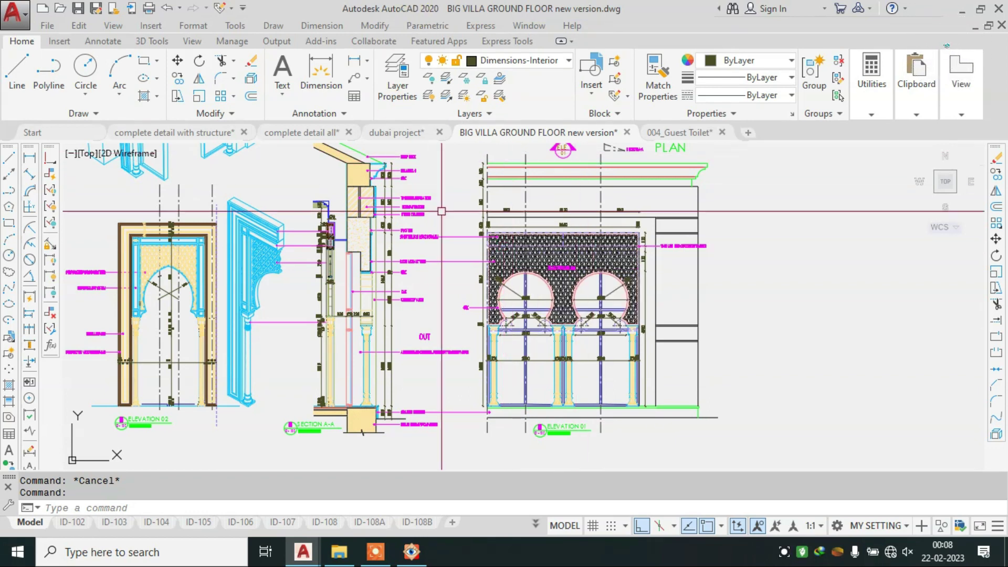
pyautogui.scroll(2, 326, 221)
pyautogui.scroll(2, 525, 220)
pyautogui.moveTo(527, 189); pyautogui.dragTo(566, 257, button='middle')
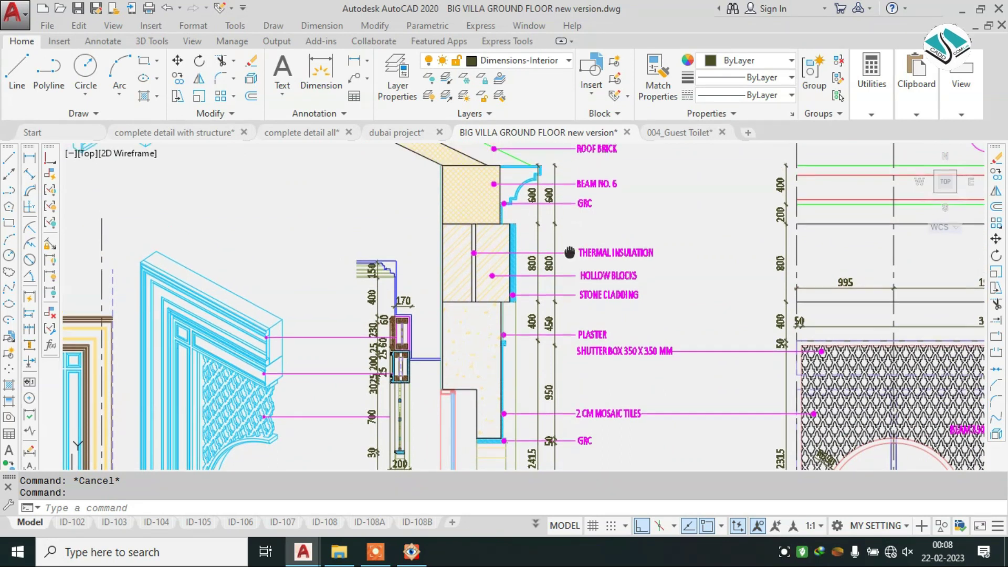
# Zoom out and pan until all floor plans and elevation rows are visible.
pyautogui.scroll(-3, 567, 258)
pyautogui.scroll(-4, 604, 221)
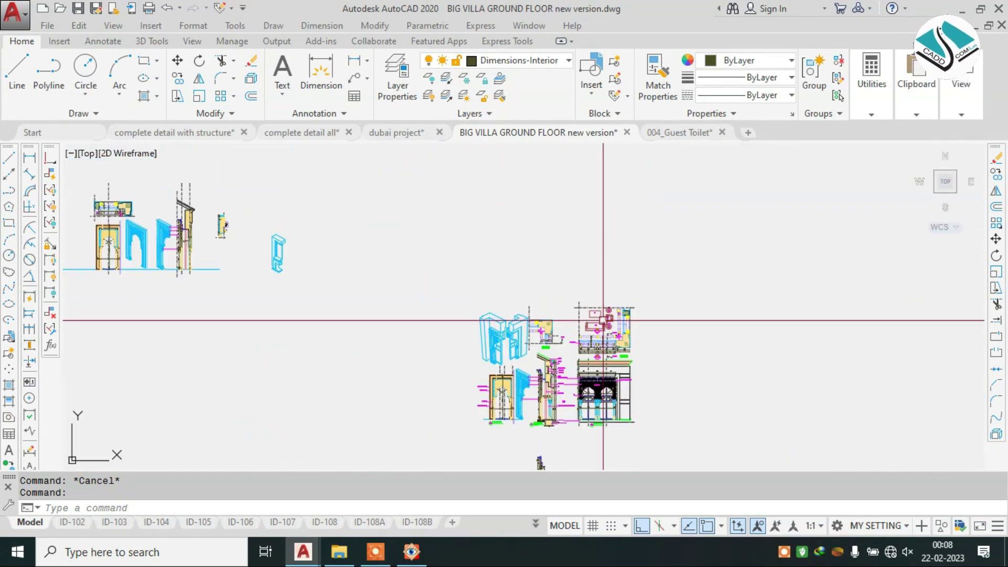
pyautogui.scroll(-2, 604, 236)
pyautogui.scroll(-3, 731, 229)
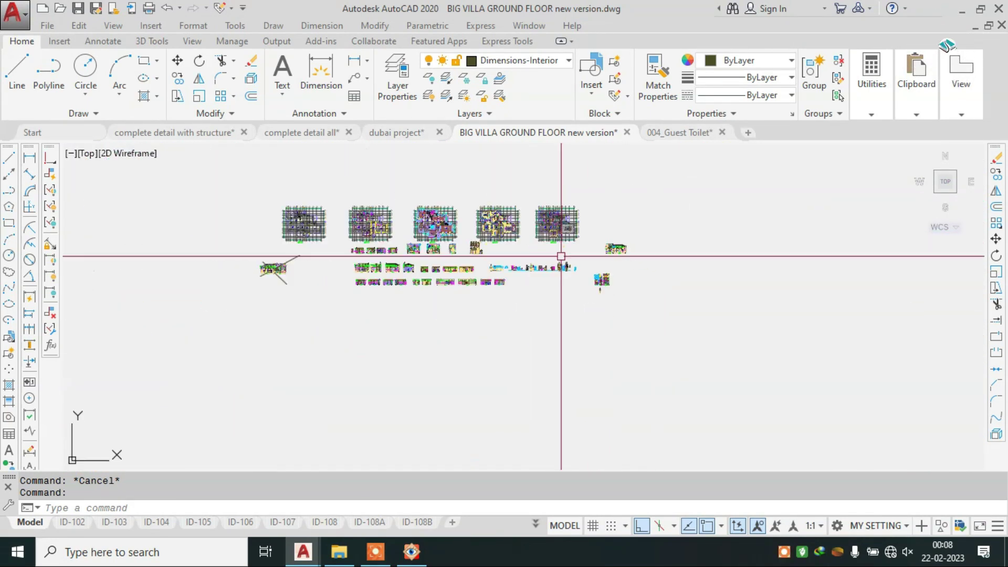
pyautogui.scroll(5, 274, 254)
pyautogui.scroll(-4, 675, 216)
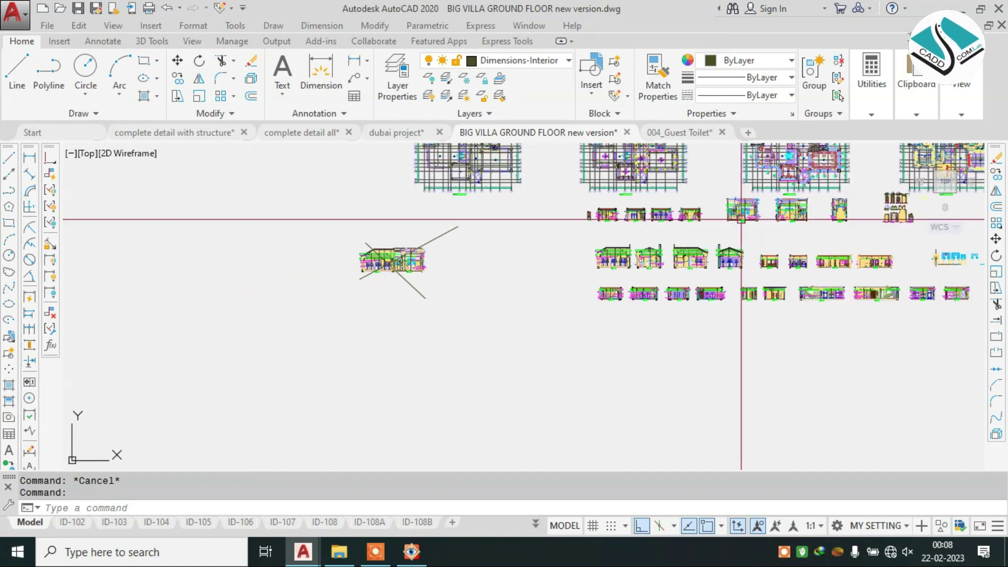
pyautogui.moveTo(675, 216); pyautogui.dragTo(552, 294, button='middle')
# Switch to the 004_Guest Toilet drawing and centre the vanity and mirror elevation.
pyautogui.click(677, 132)
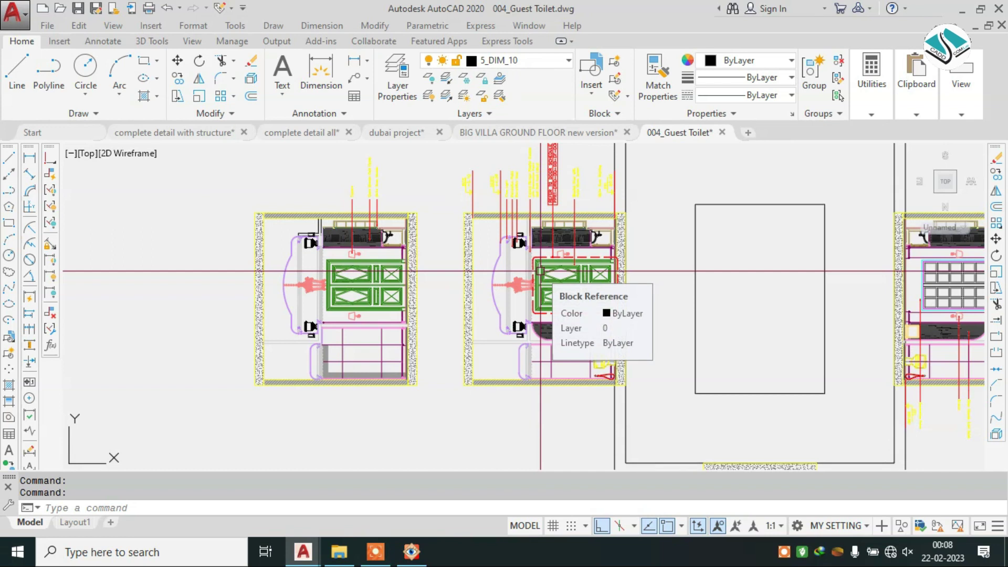
pyautogui.scroll(-5, 642, 234)
pyautogui.scroll(4, 677, 231)
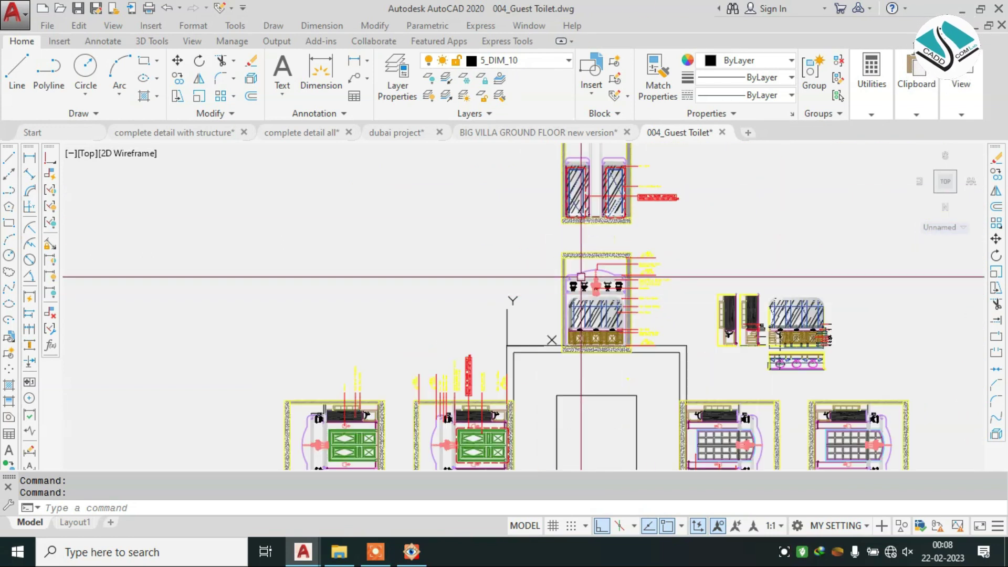
pyautogui.scroll(4, 687, 226)
pyautogui.moveTo(687, 226); pyautogui.dragTo(556, 302, button='middle')
pyautogui.scroll(5, 623, 219)
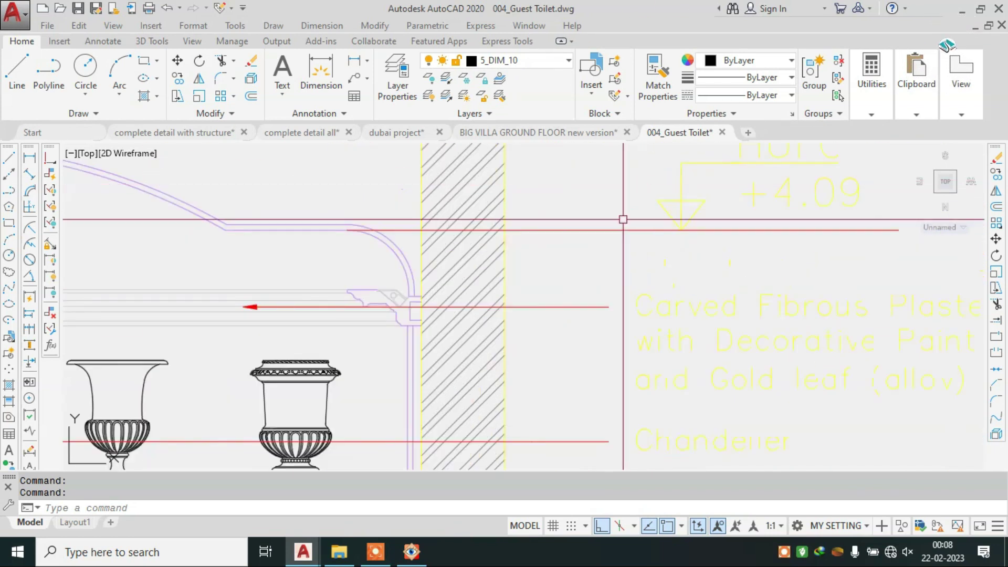
pyautogui.scroll(2, 525, 263)
# Inspect the urn, Chandelier, Sivec Marble Molding and Clear Mirror labels.
pyautogui.moveTo(559, 328)
pyautogui.mouseDown(button='middle')
pyautogui.moveTo(551, 294)
pyautogui.moveTo(575, 200)
pyautogui.moveTo(596, 169)
pyautogui.mouseUp(button='middle')
pyautogui.moveTo(581, 349); pyautogui.dragTo(580, 315, button='middle')
pyautogui.moveTo(277, 327)
pyautogui.mouseDown(button='middle')
pyautogui.moveTo(322, 270)
pyautogui.moveTo(516, 259)
pyautogui.mouseUp(button='middle')
pyautogui.scroll(-4, 516, 258)
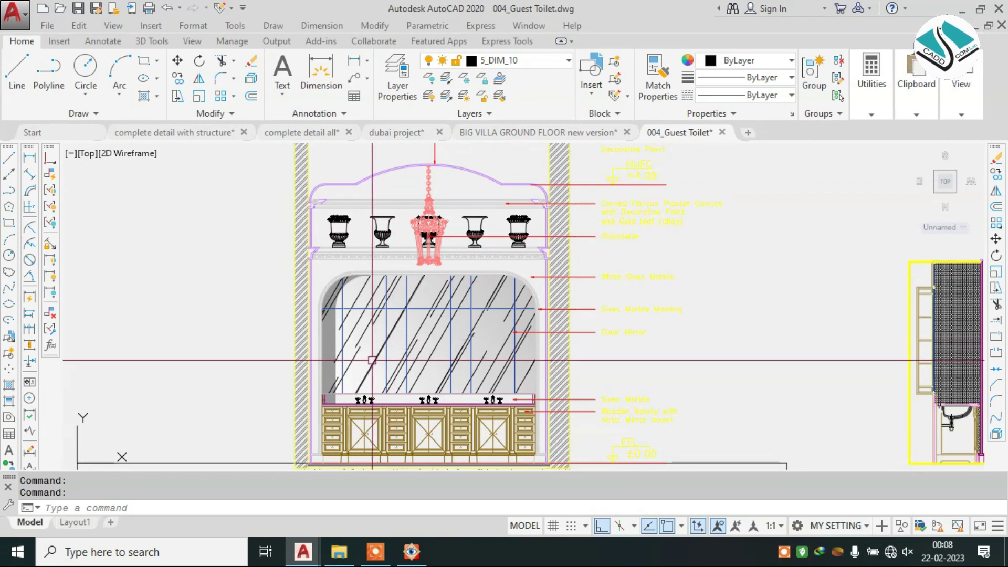
pyautogui.scroll(-2, 372, 360)
# Review the vanity elevation's right-side drawers, skirting and bottom dimension row.
pyautogui.moveTo(577, 315); pyautogui.dragTo(252, 294, button='middle')
pyautogui.scroll(3, 480, 265)
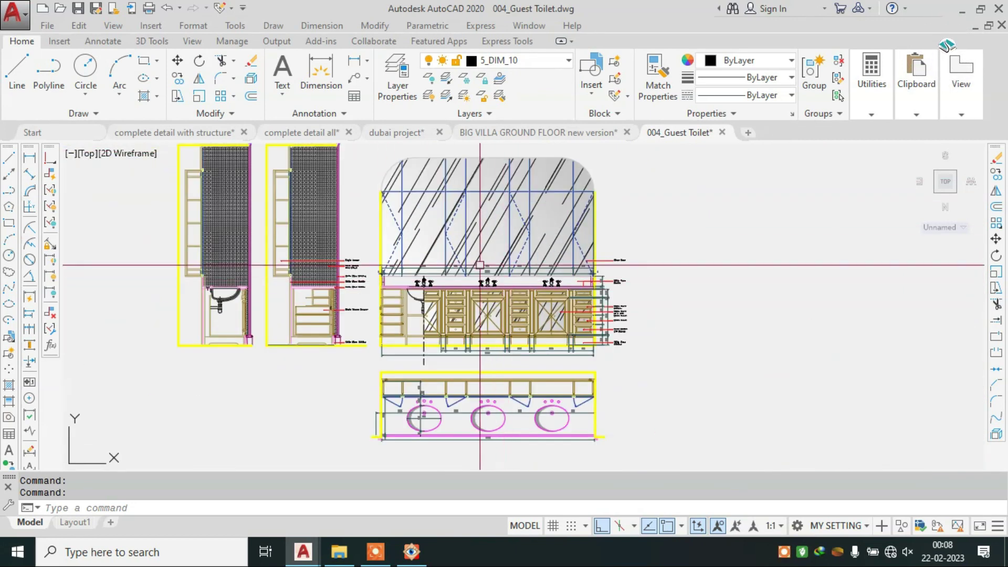
pyautogui.scroll(3, 480, 265)
pyautogui.scroll(2, 628, 329)
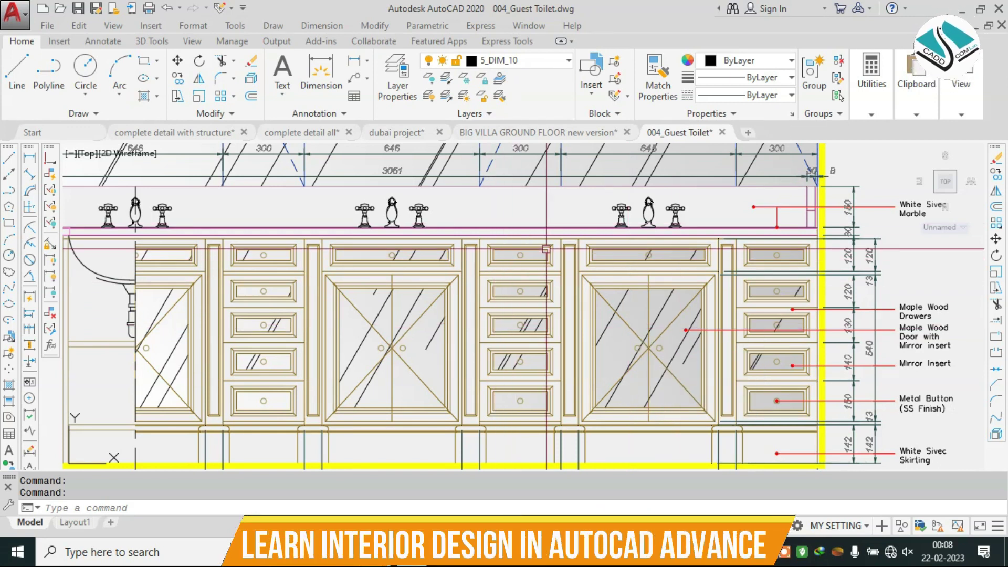
pyautogui.moveTo(546, 249); pyautogui.dragTo(299, 244, button='middle')
pyautogui.scroll(2, 653, 394)
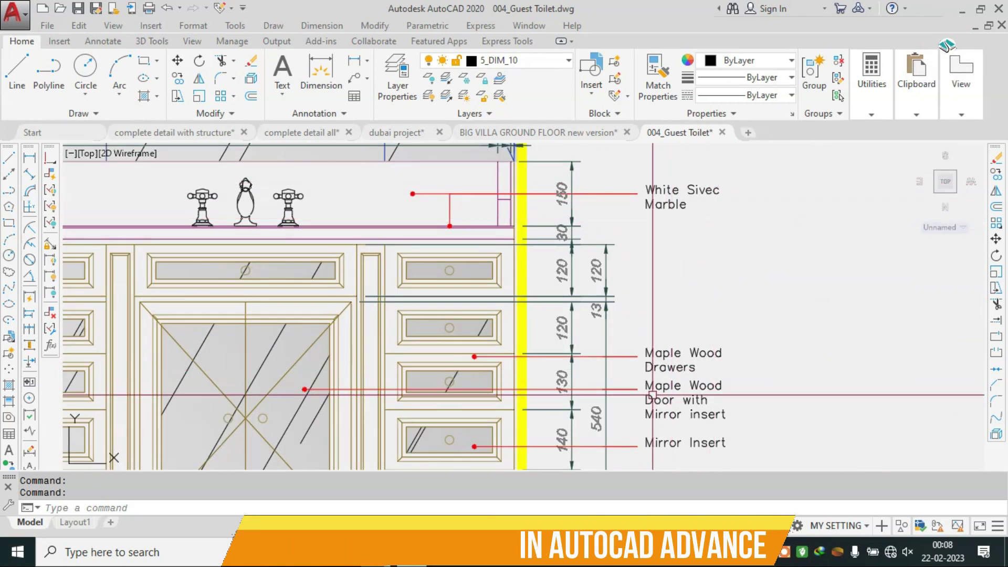
pyautogui.moveTo(652, 394); pyautogui.dragTo(688, 222, button='middle')
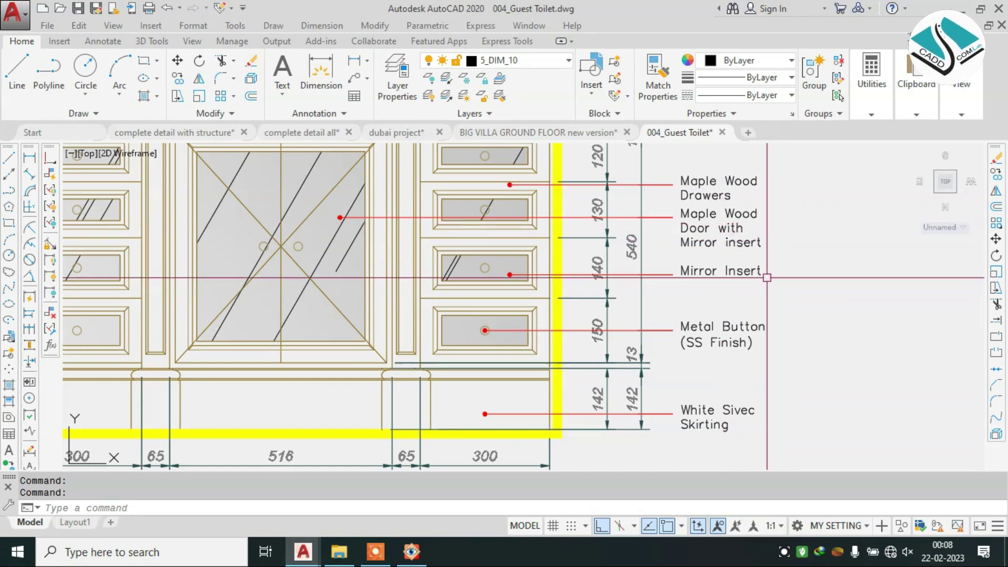
pyautogui.moveTo(776, 274); pyautogui.dragTo(830, 188, button='middle')
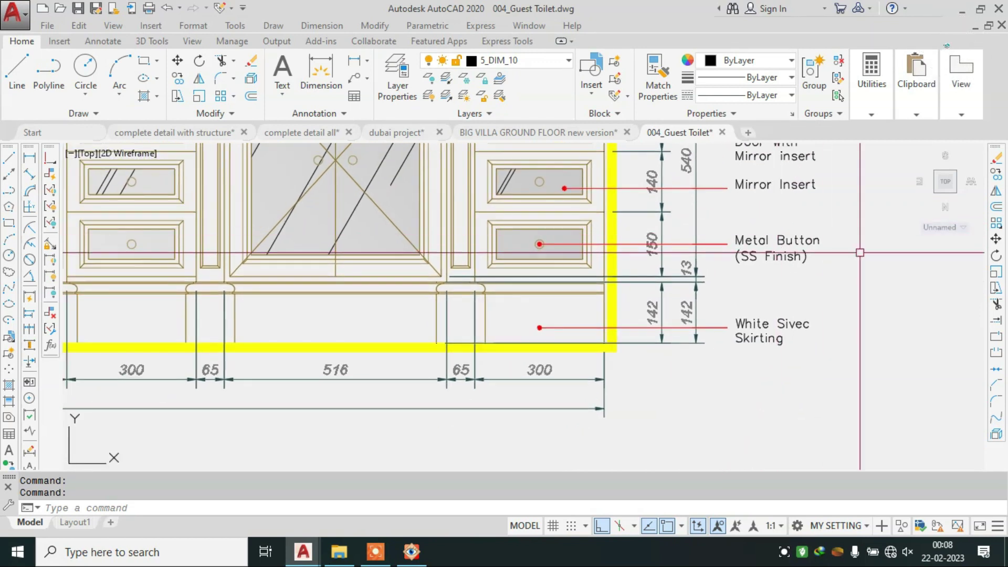
pyautogui.scroll(-3, 860, 252)
# Move on to the three-basin vanity plan and the toilet floor-plan layouts.
pyautogui.moveTo(494, 378); pyautogui.dragTo(485, 236, button='middle')
pyautogui.scroll(1, 485, 236)
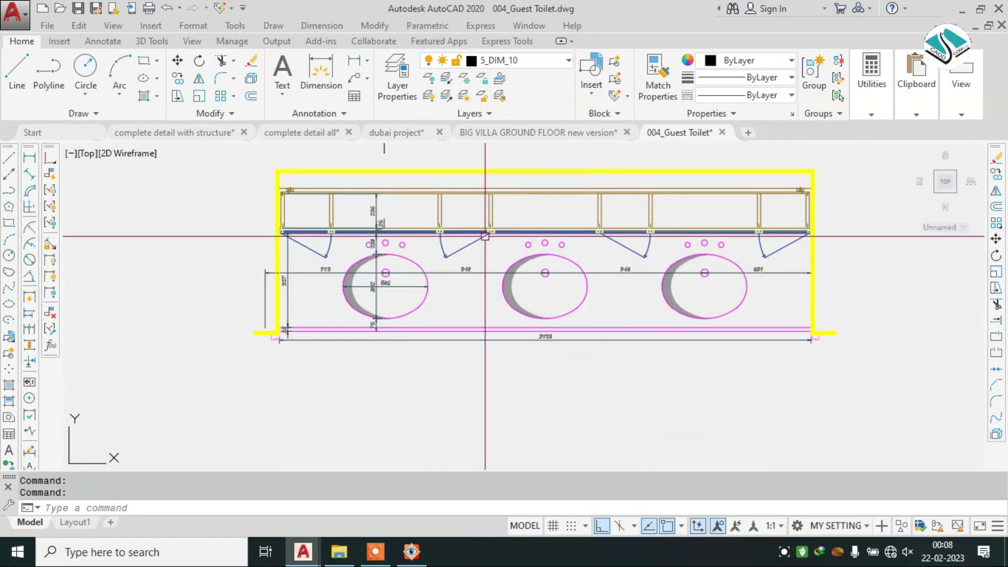
pyautogui.scroll(-3, 485, 236)
pyautogui.moveTo(577, 378); pyautogui.dragTo(592, 228, button='middle')
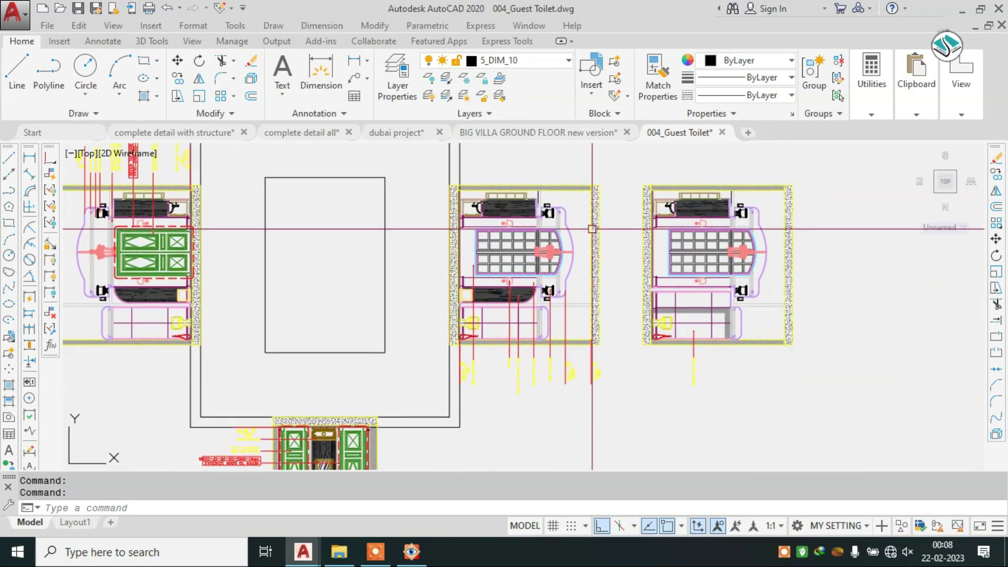
pyautogui.scroll(-2, 592, 229)
pyautogui.scroll(3, 539, 230)
pyautogui.scroll(2, 539, 229)
pyautogui.scroll(-3, 540, 229)
# Centre the chandelier ceiling elevation, then zoom out to all toilet layouts.
pyautogui.moveTo(518, 213); pyautogui.dragTo(557, 294, button='middle')
pyautogui.scroll(3, 556, 293)
pyautogui.moveTo(641, 338); pyautogui.dragTo(577, 168, button='middle')
pyautogui.scroll(-3, 542, 263)
pyautogui.scroll(-2, 542, 263)
pyautogui.scroll(-2, 545, 353)
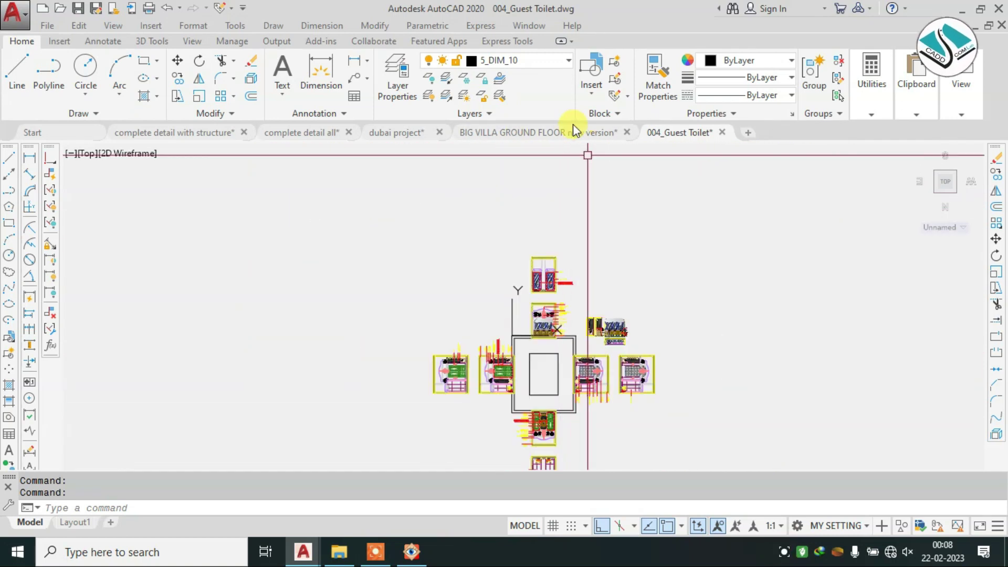
# View the CLASSICAL LIVING render full-window in FastStone, then close the viewer.
pyautogui.click(411, 551)
pyautogui.doubleClick(536, 204)
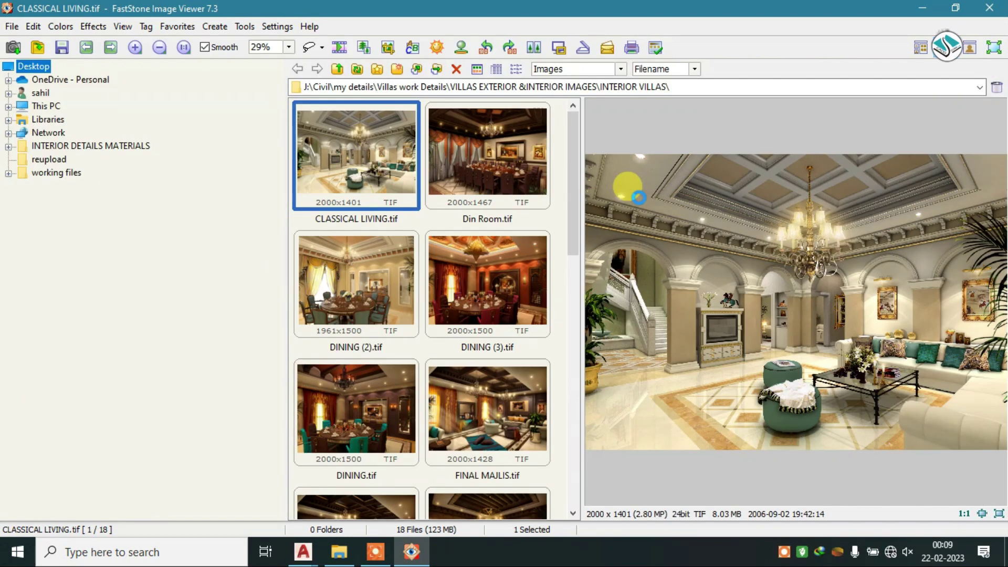
pyautogui.doubleClick(638, 197)
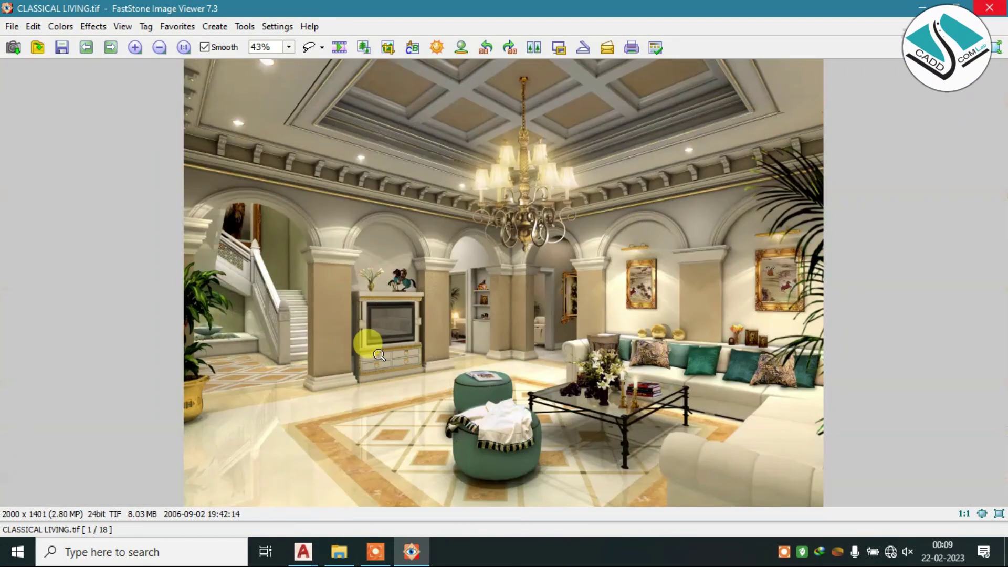
pyautogui.click(992, 8)
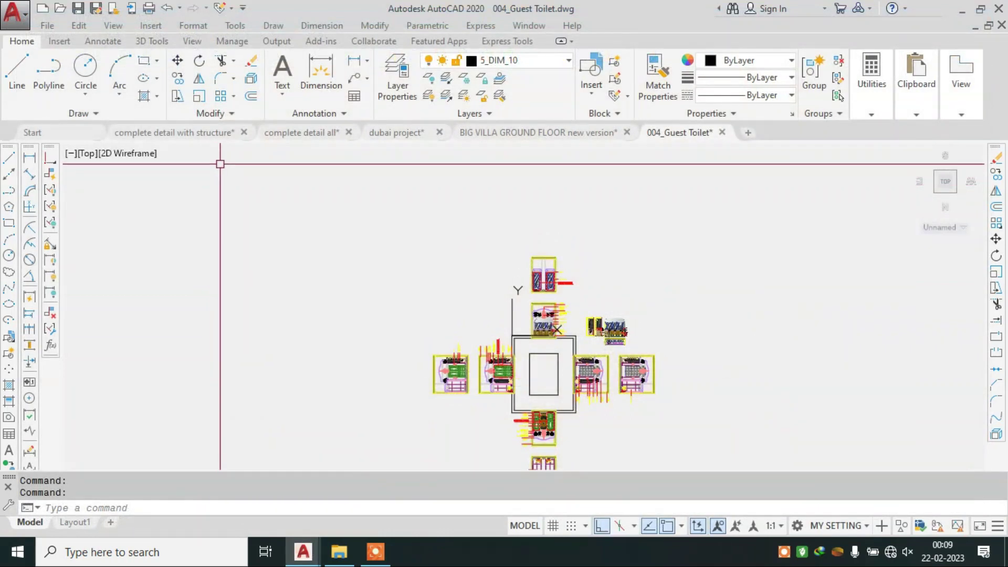
# Open the Din Room render and browse the interior renders such as MASTER-BEDROOM.tif.
pyautogui.click(339, 551)
pyautogui.click(268, 175)
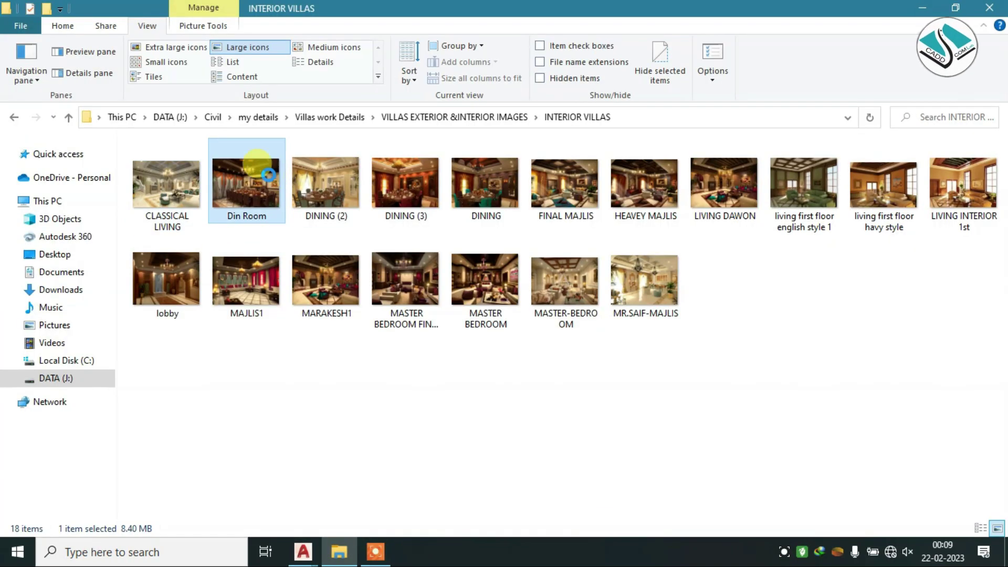
pyautogui.doubleClick(269, 175)
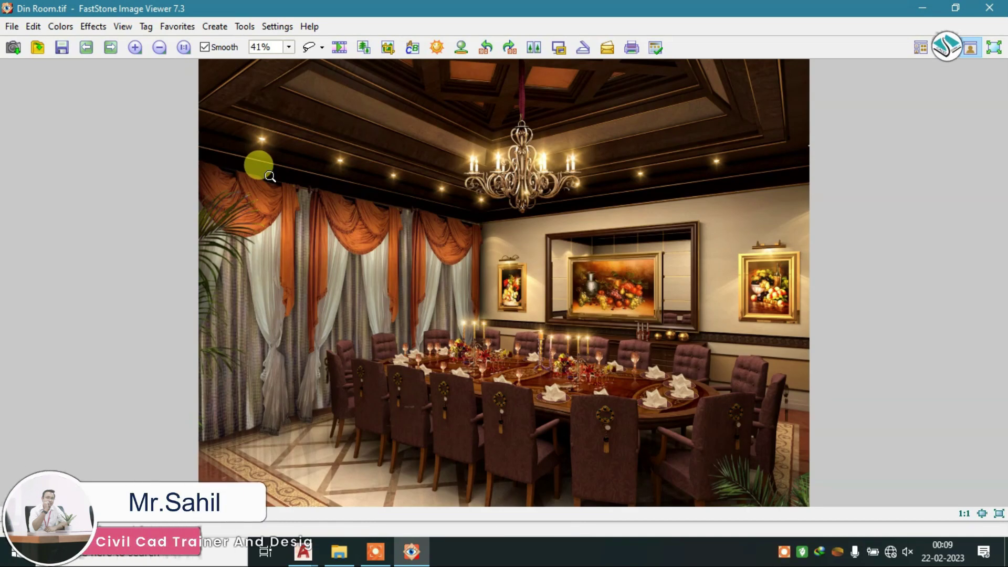
pyautogui.scroll(-1, 269, 176)
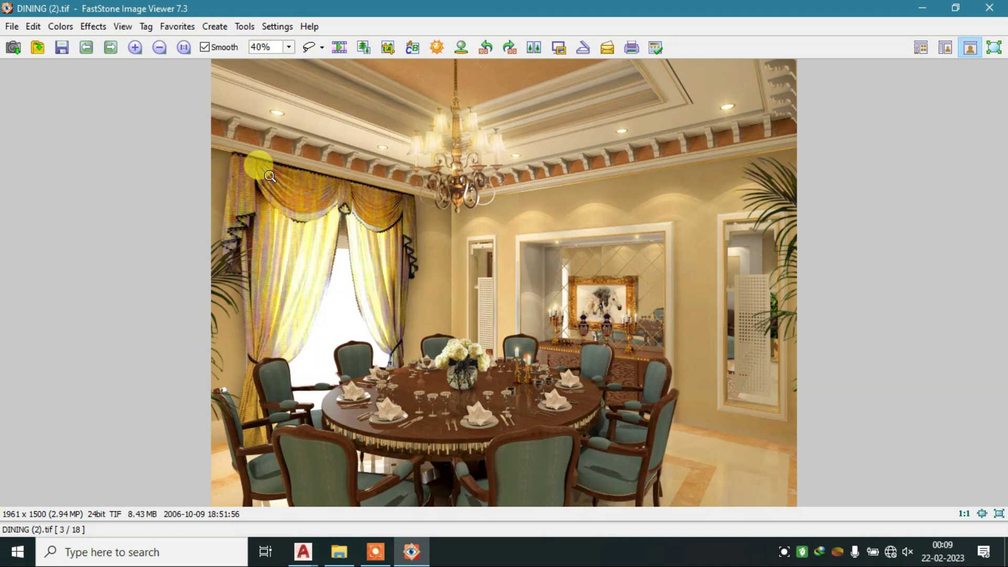
pyautogui.scroll(-1, 268, 175)
pyautogui.scroll(-1, 270, 176)
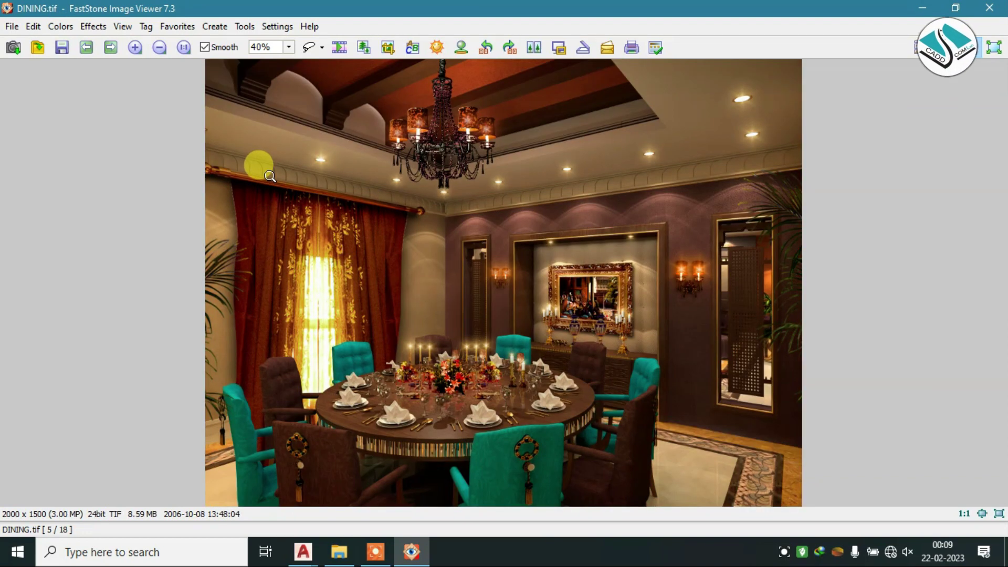
pyautogui.scroll(-1, 269, 176)
pyautogui.scroll(-1, 268, 175)
pyautogui.scroll(-2, 269, 175)
pyautogui.scroll(-1, 269, 175)
pyautogui.scroll(-1, 269, 176)
pyautogui.scroll(-1, 270, 176)
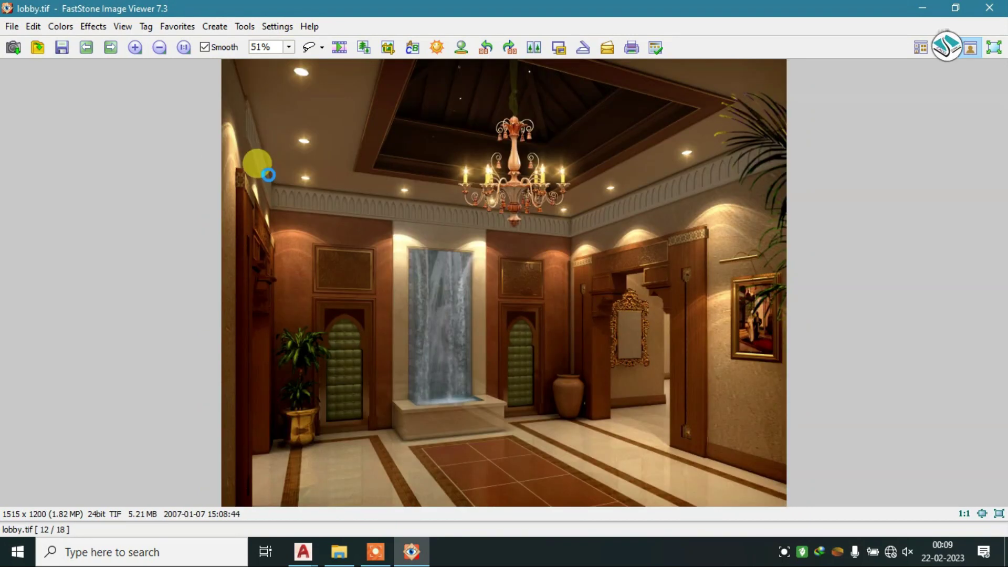
pyautogui.scroll(-1, 269, 175)
pyautogui.scroll(-1, 269, 175)
pyautogui.scroll(-2, 269, 176)
pyautogui.scroll(-1, 270, 177)
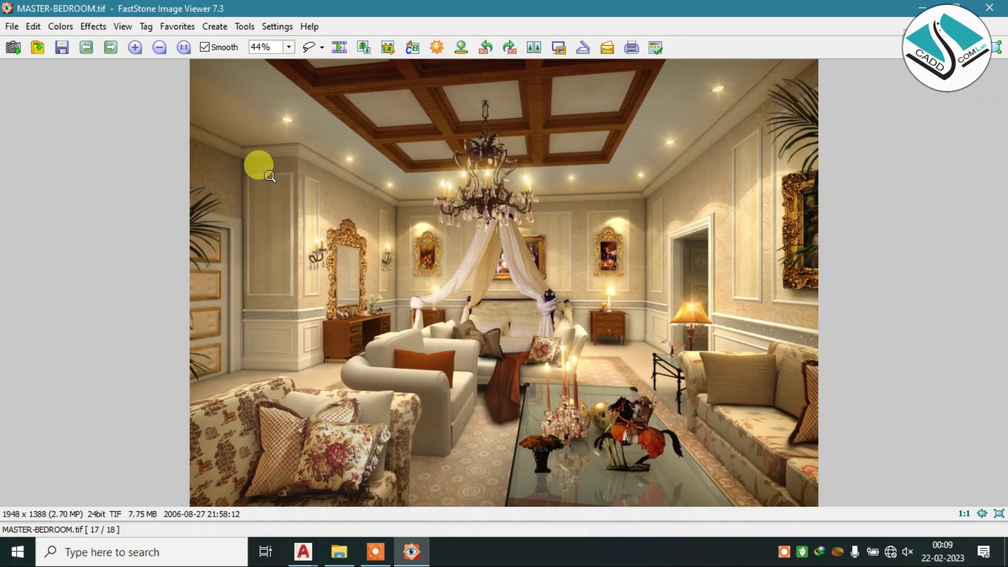
pyautogui.scroll(2, 270, 176)
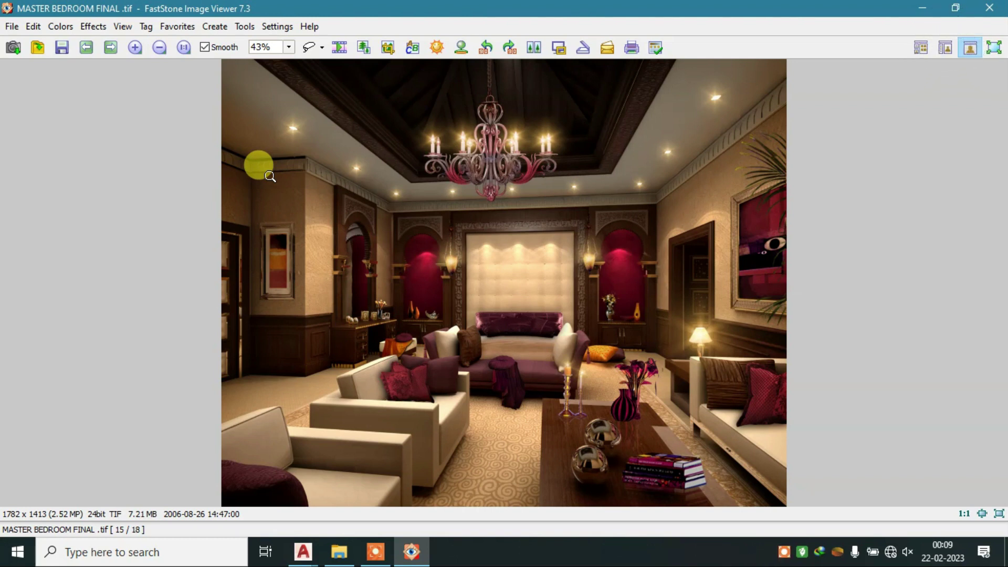
pyautogui.scroll(-1, 270, 176)
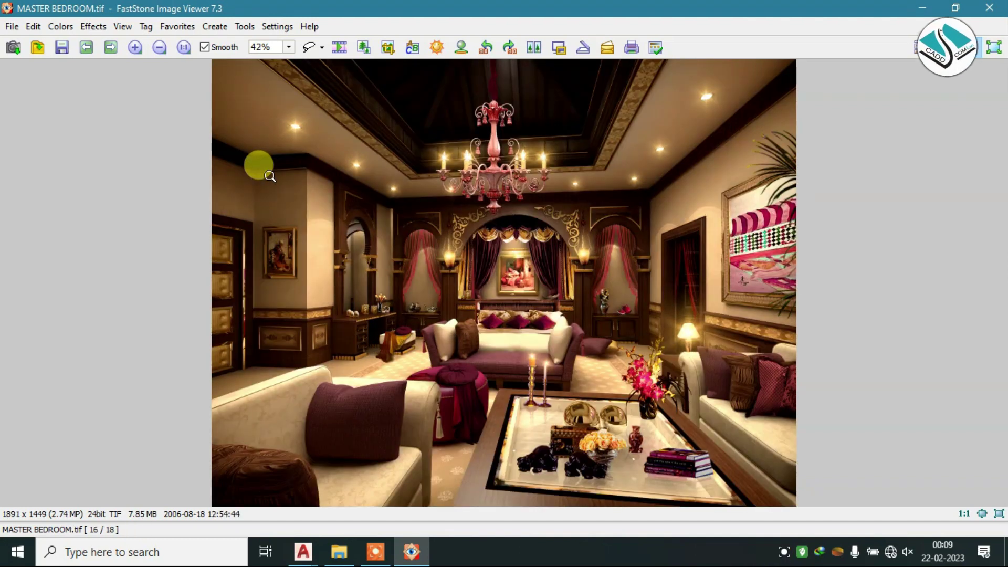
pyautogui.scroll(-1, 268, 175)
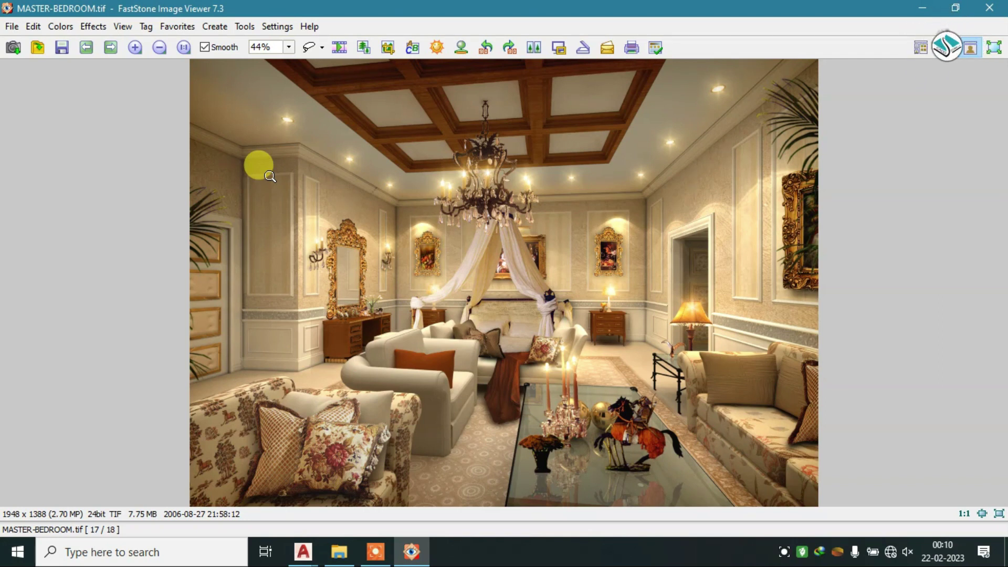
pyautogui.scroll(-1, 270, 176)
pyautogui.scroll(1, 270, 176)
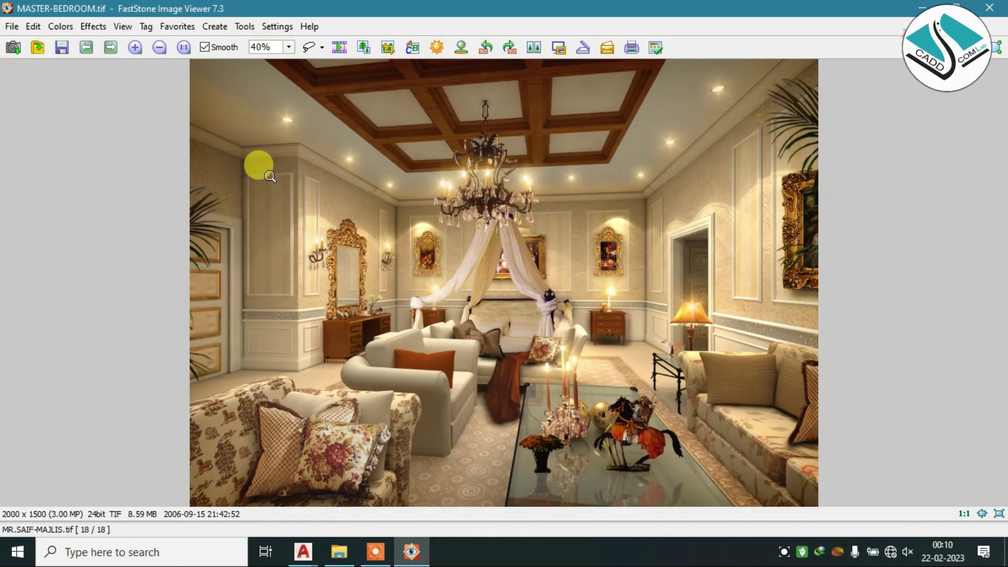
pyautogui.scroll(1, 270, 176)
pyautogui.scroll(3, 270, 176)
# Leave the viewer and open an exterior render from the EXTERIOR VILLAS folder.
pyautogui.click(989, 8)
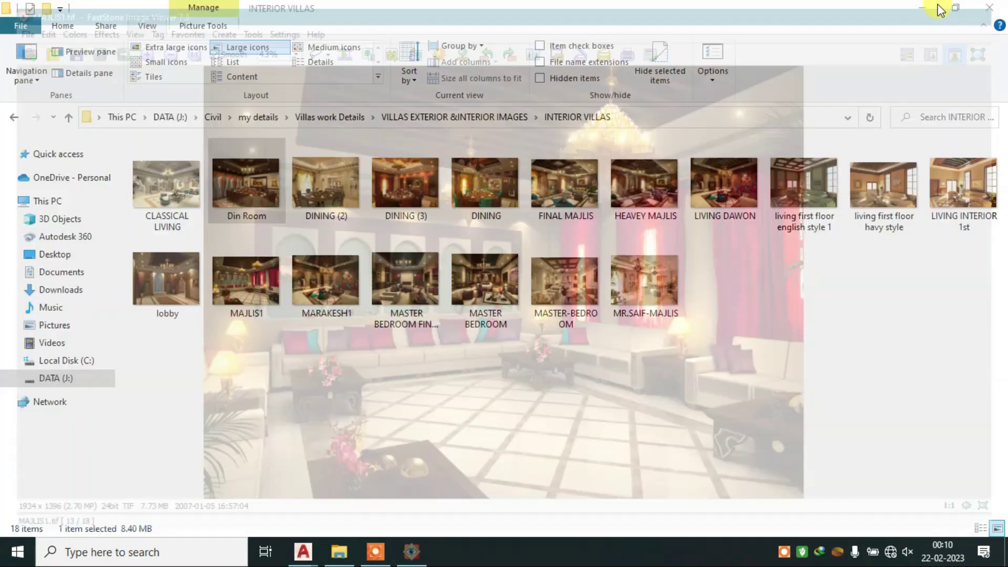
pyautogui.click(12, 119)
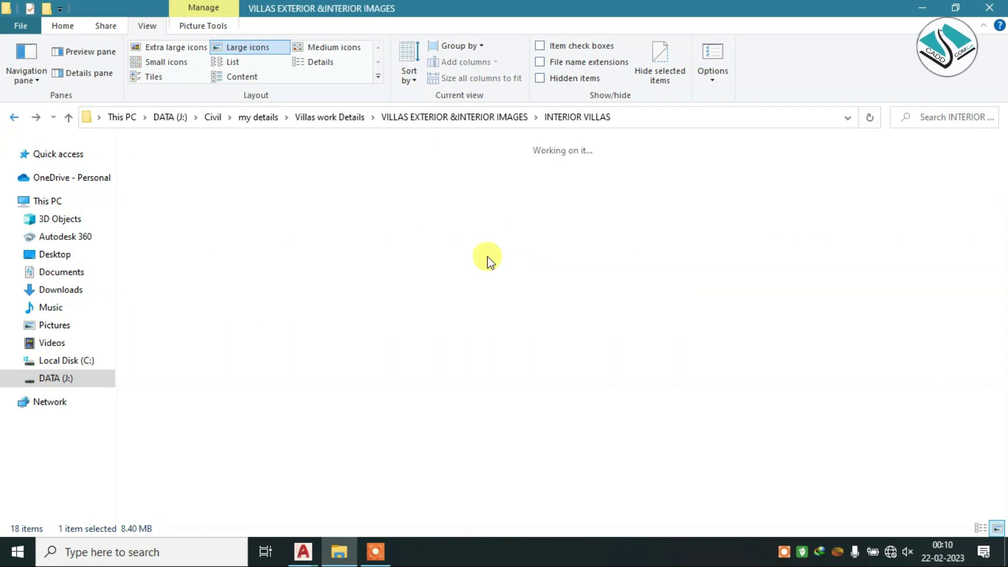
pyautogui.click(264, 177)
pyautogui.doubleClick(263, 179)
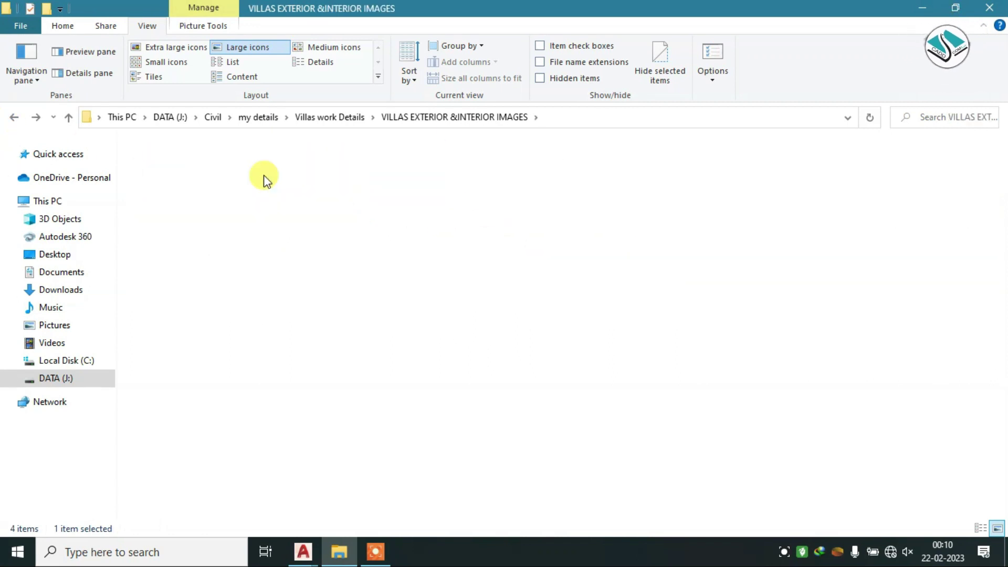
pyautogui.click(18, 119)
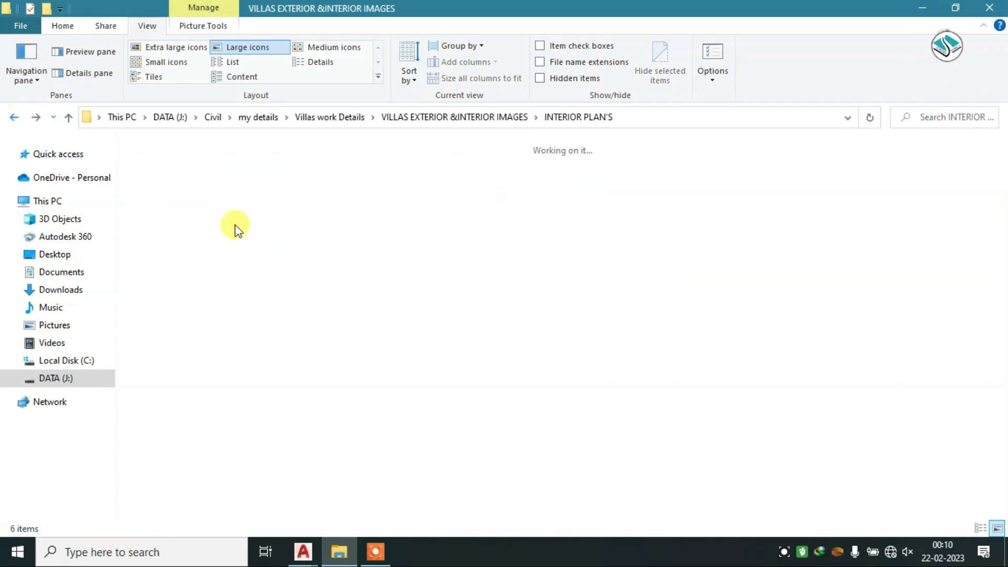
pyautogui.doubleClick(191, 204)
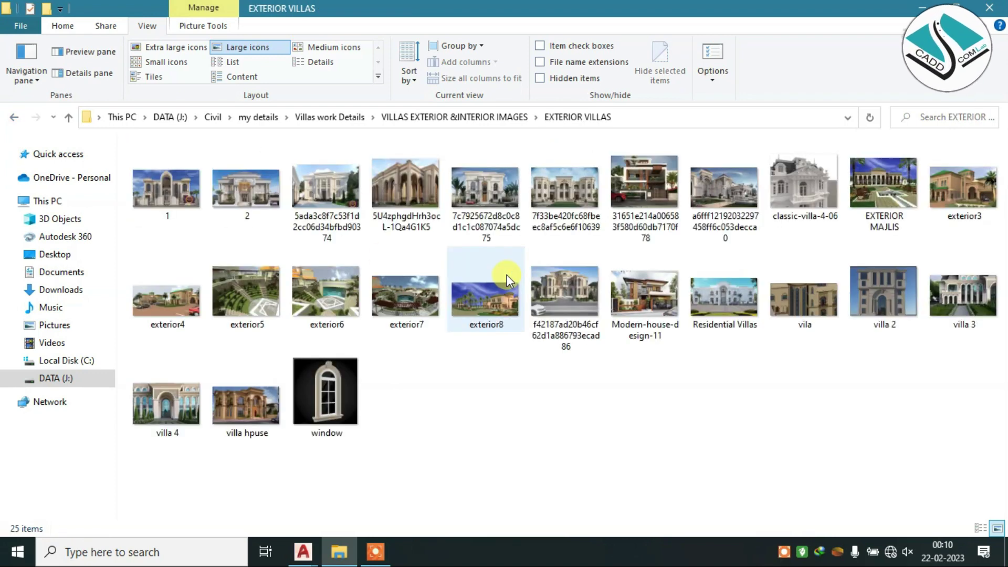
pyautogui.click(731, 292)
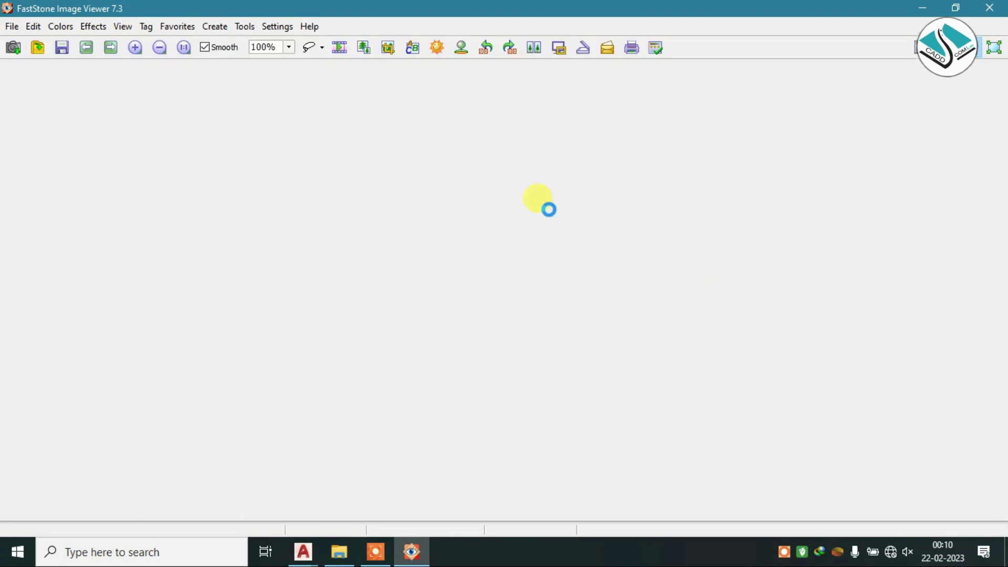
# Browse the exterior villa renders, briefly zooming into one villa's central arches.
pyautogui.scroll(-1, 550, 210)
pyautogui.scroll(-1, 549, 211)
pyautogui.scroll(-1, 549, 210)
pyautogui.scroll(-1, 550, 210)
pyautogui.scroll(-1, 549, 210)
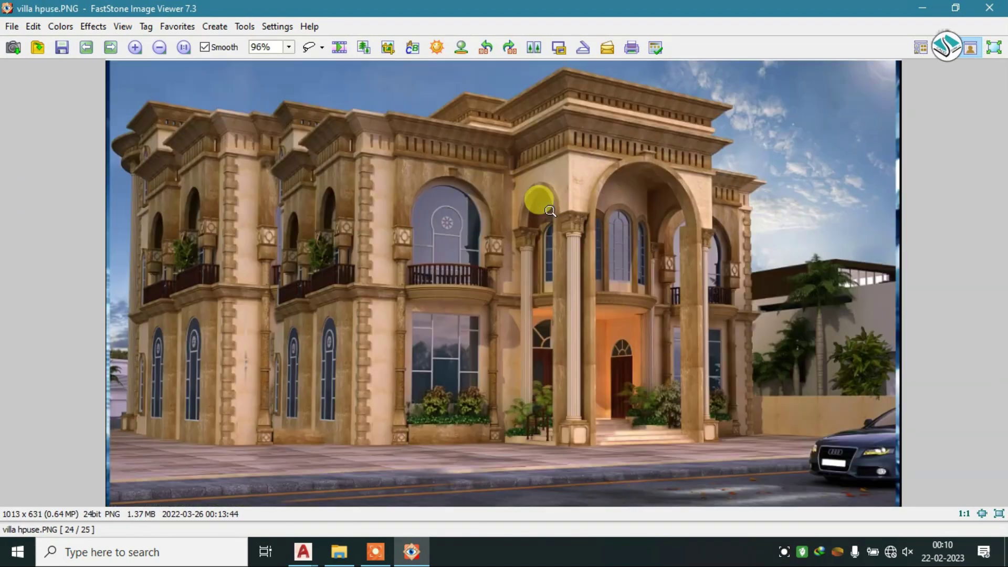
pyautogui.scroll(-1, 550, 211)
pyautogui.scroll(1, 549, 210)
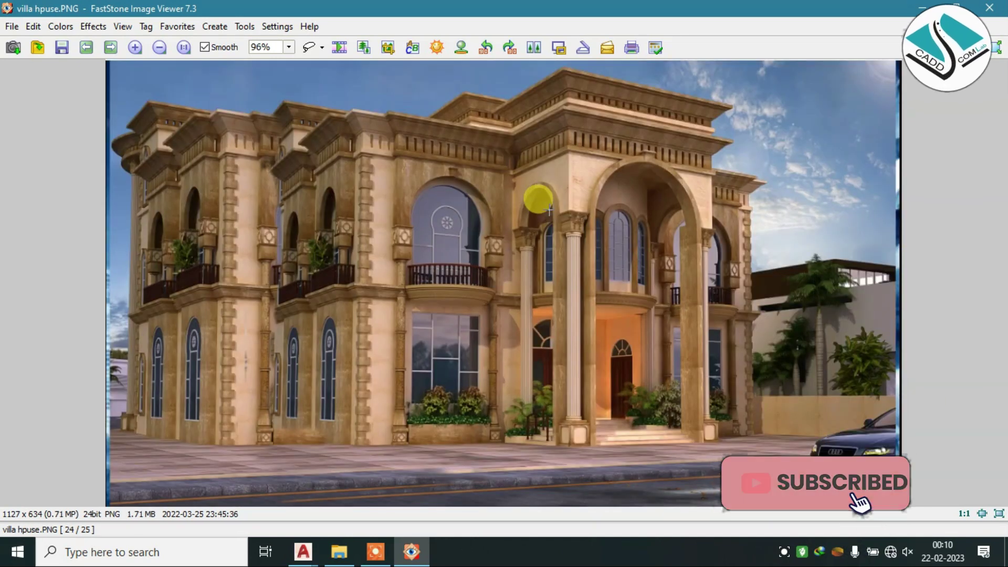
pyautogui.click(550, 211)
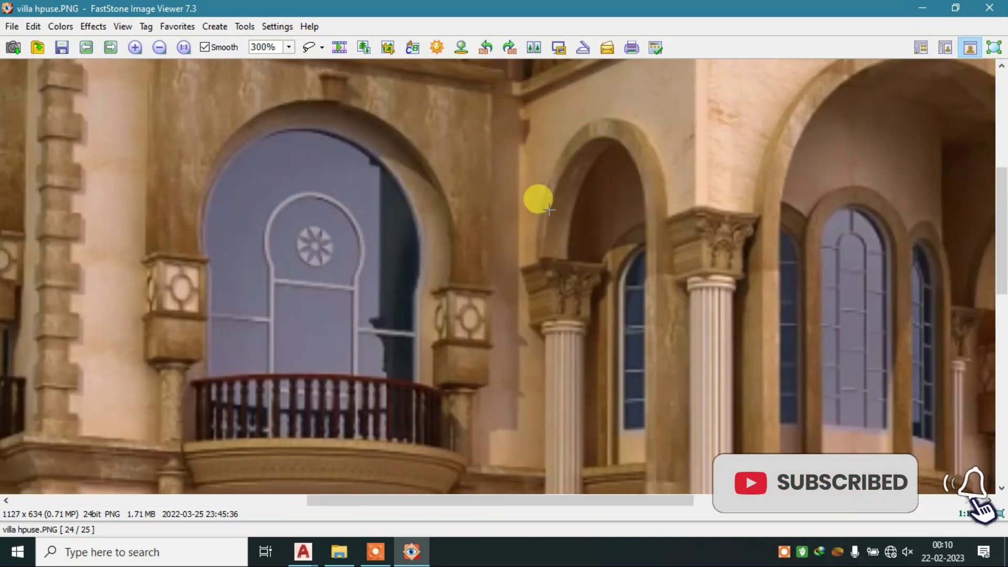
pyautogui.click(549, 211)
# Return to exterior image 17 of 25 and pan a 135% close-up of its balcony windows.
pyautogui.scroll(1, 549, 210)
pyautogui.scroll(1, 550, 211)
pyautogui.scroll(2, 550, 210)
pyautogui.scroll(1, 550, 210)
pyautogui.scroll(1, 550, 210)
pyautogui.scroll(1, 549, 210)
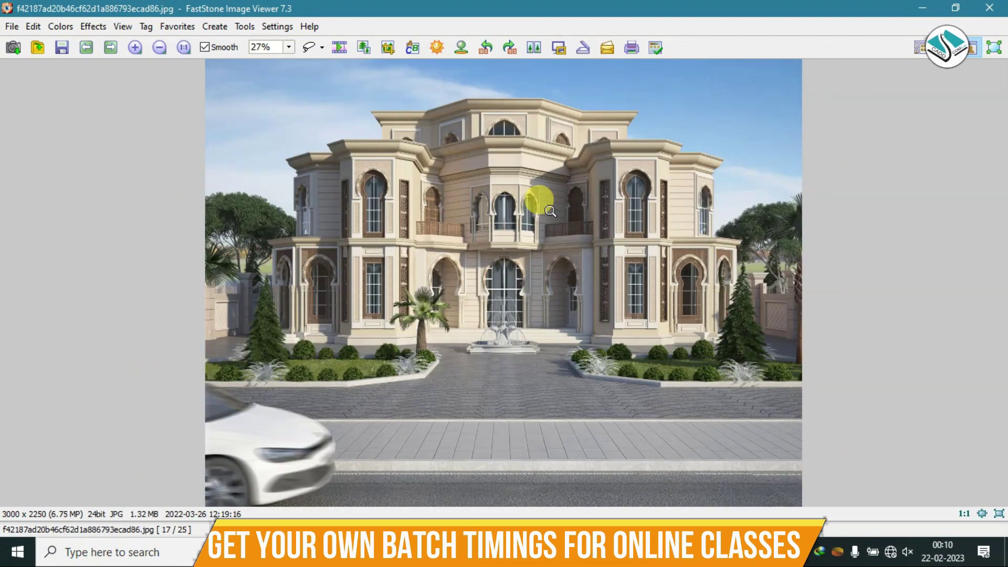
pyautogui.click(549, 210)
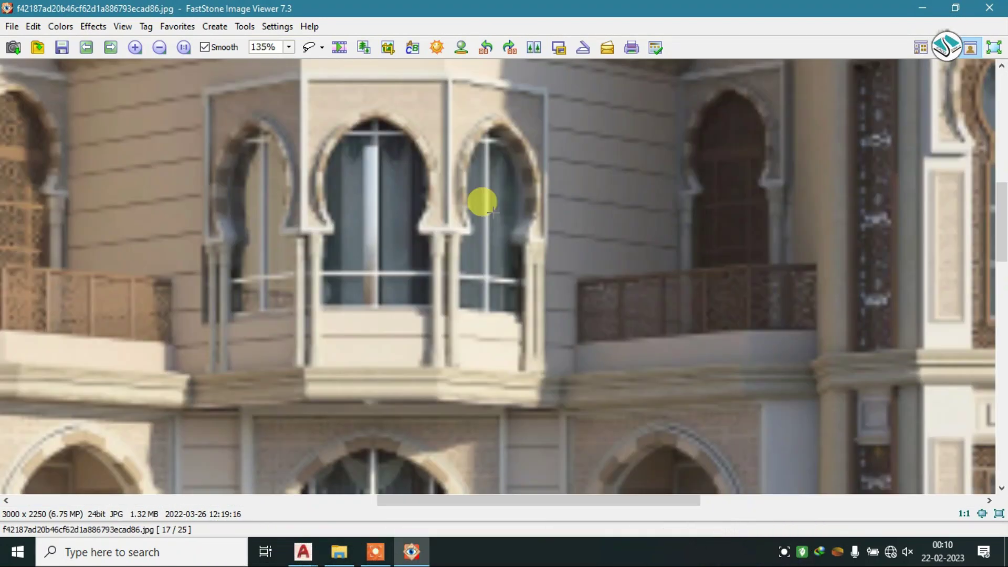
pyautogui.moveTo(436, 216); pyautogui.dragTo(577, 351)
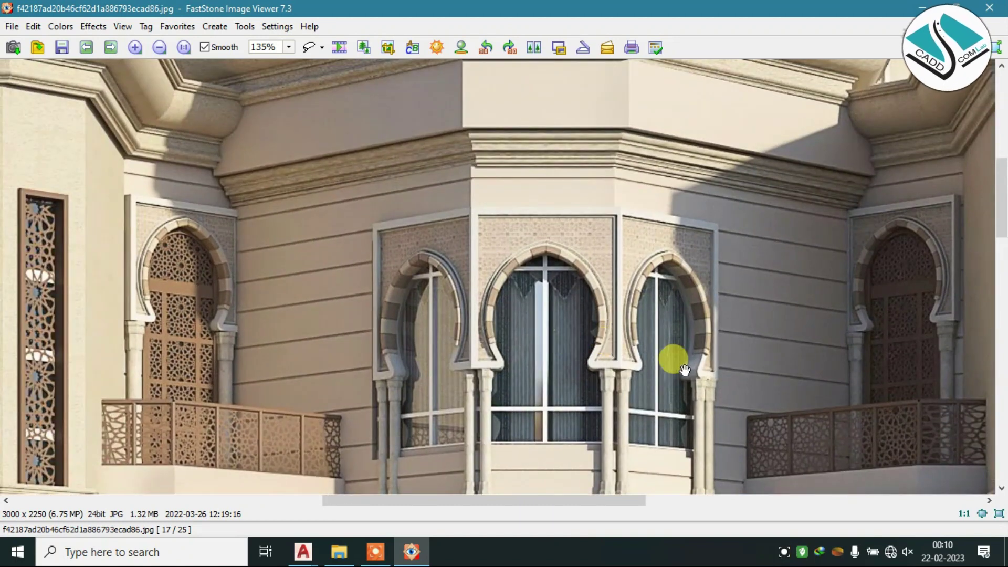
pyautogui.moveTo(670, 355); pyautogui.dragTo(576, 303)
pyautogui.moveTo(523, 388)
pyautogui.mouseDown()
pyautogui.moveTo(627, 362)
pyautogui.moveTo(587, 394)
pyautogui.moveTo(628, 396)
pyautogui.mouseUp()
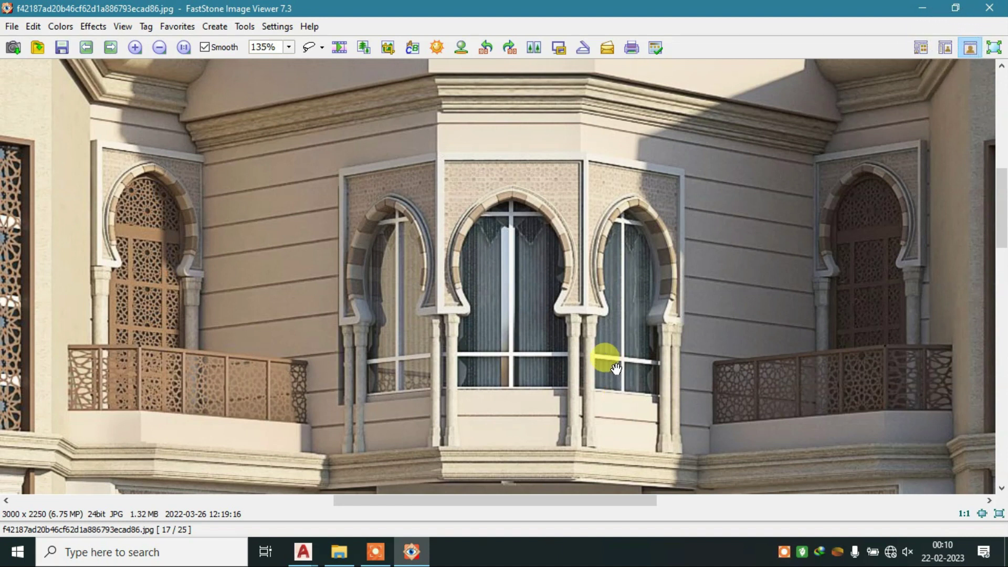
pyautogui.click(304, 553)
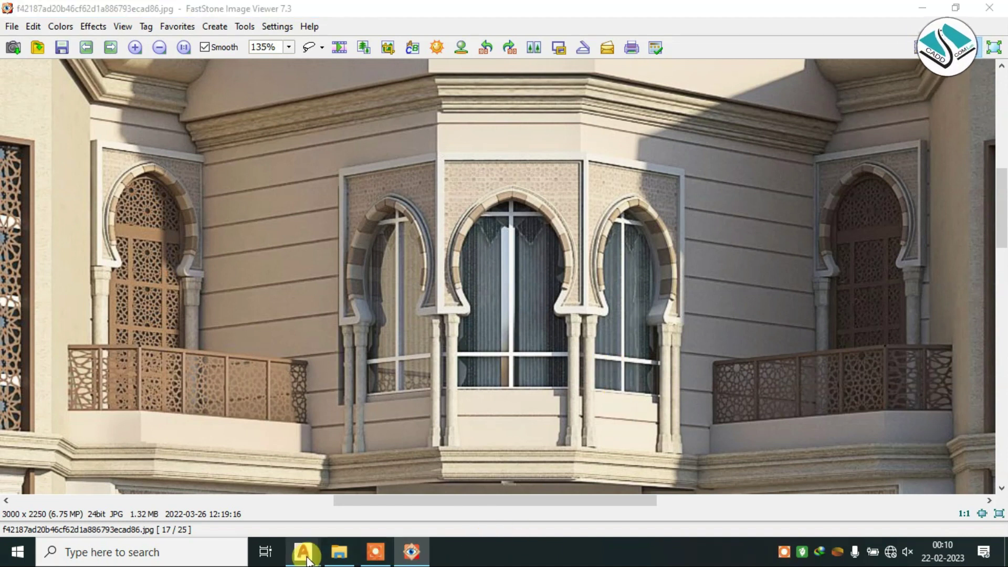
# Bring back the BIG VILLA GROUND FLOOR new version drawing framed on its plans and elevations.
pyautogui.click(288, 495)
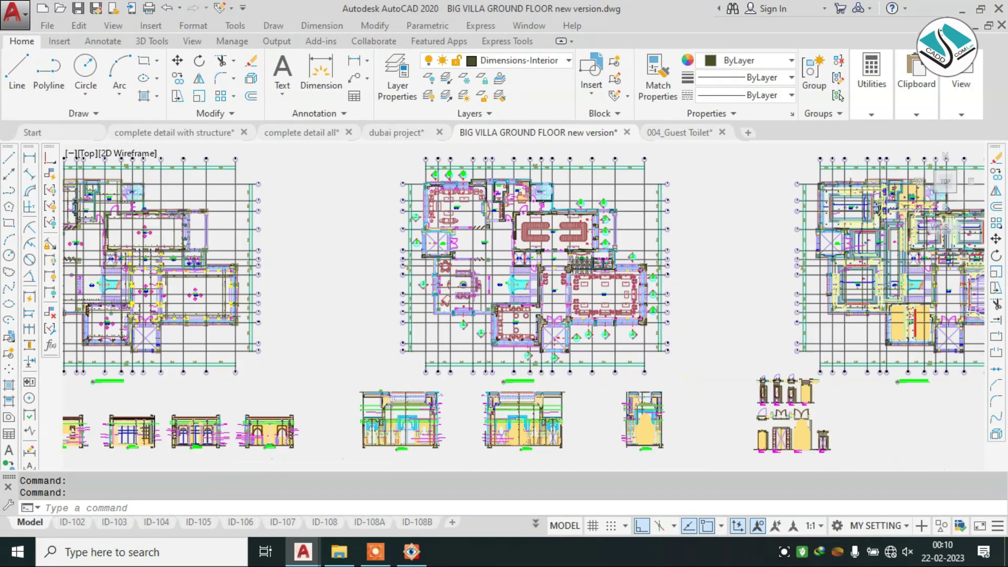
pyautogui.scroll(-2, 169, 349)
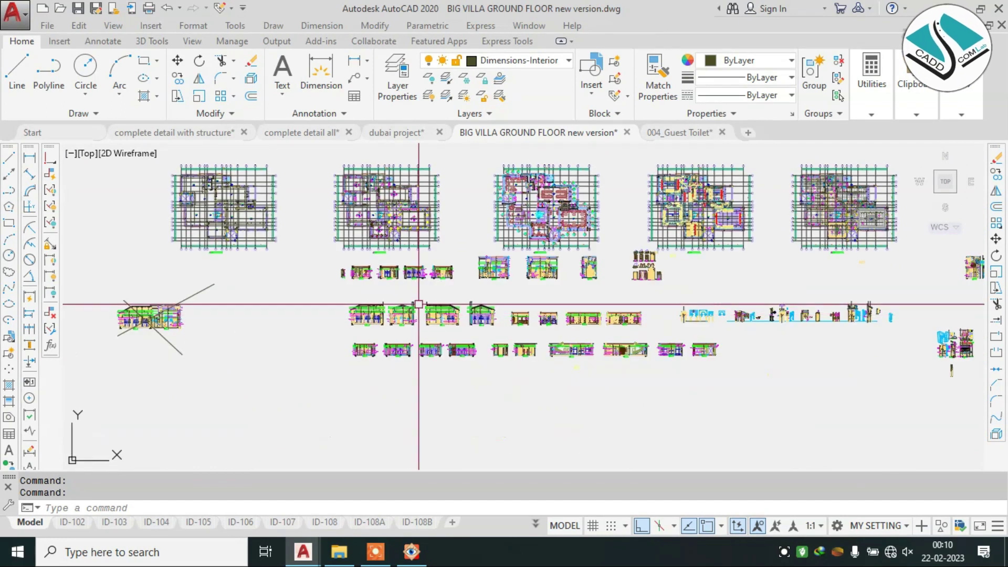
pyautogui.scroll(3, 418, 299)
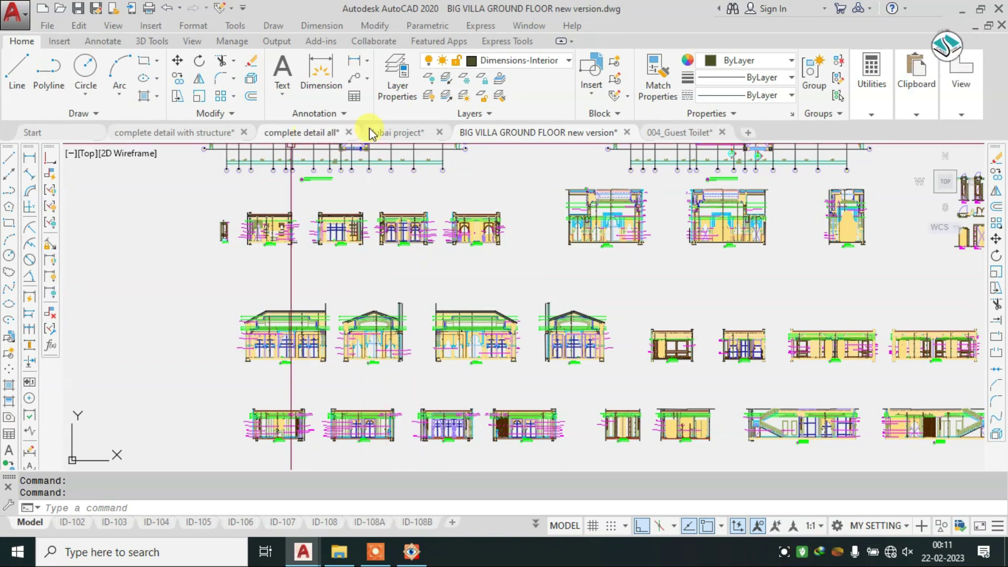
# Switch to the dubai project drawing and pan down to its detail sheets.
pyautogui.hotkey('ctrl', 'Tab')
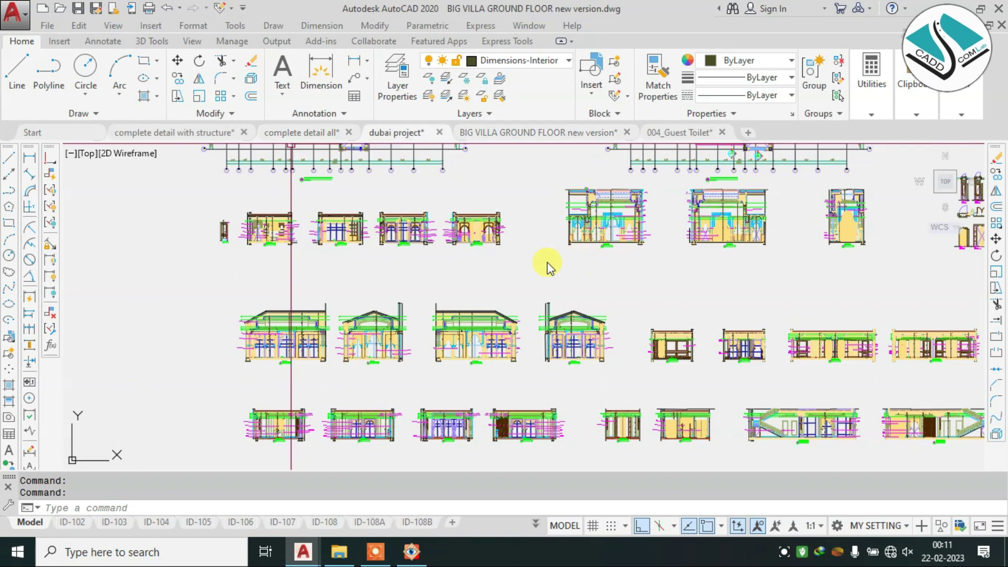
pyautogui.scroll(5, 542, 212)
pyautogui.scroll(-5, 542, 213)
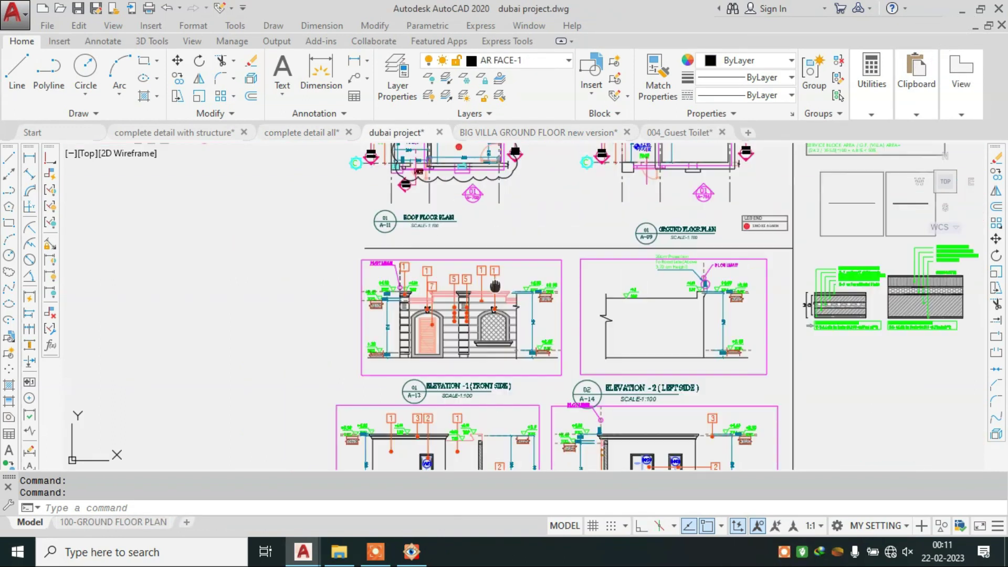
pyautogui.scroll(4, 530, 366)
pyautogui.scroll(2, 530, 226)
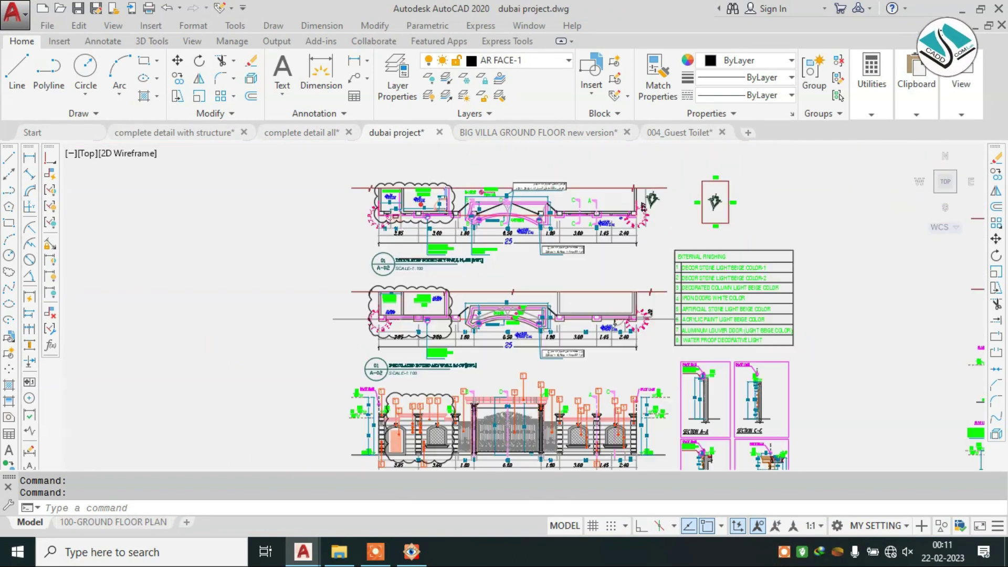
pyautogui.scroll(3, 583, 287)
pyautogui.scroll(-3, 583, 287)
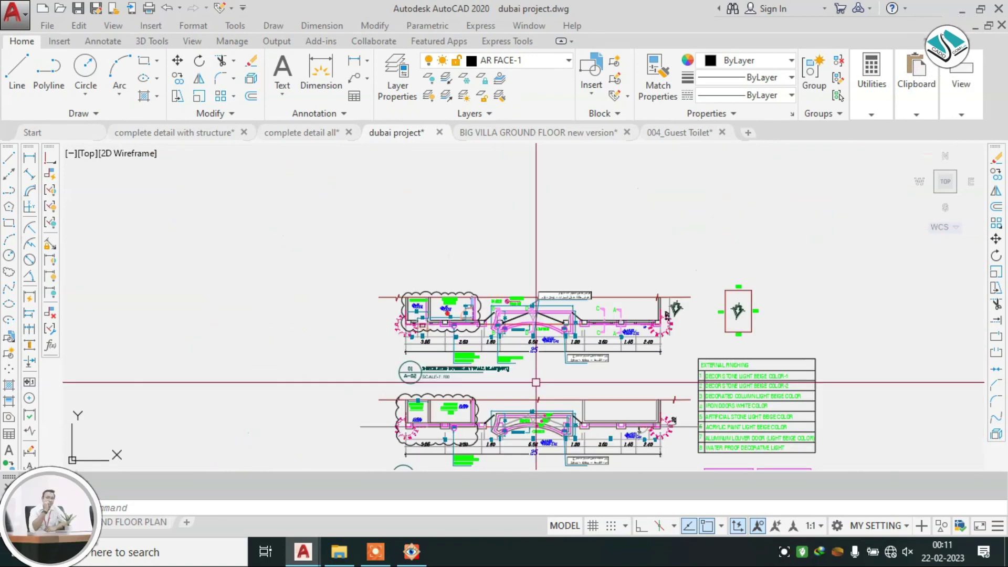
pyautogui.moveTo(583, 262); pyautogui.dragTo(584, 409, button='middle')
# Zoom in on the building section through the hall, stair and family hall.
pyautogui.scroll(1, 525, 315)
pyautogui.scroll(3, 514, 269)
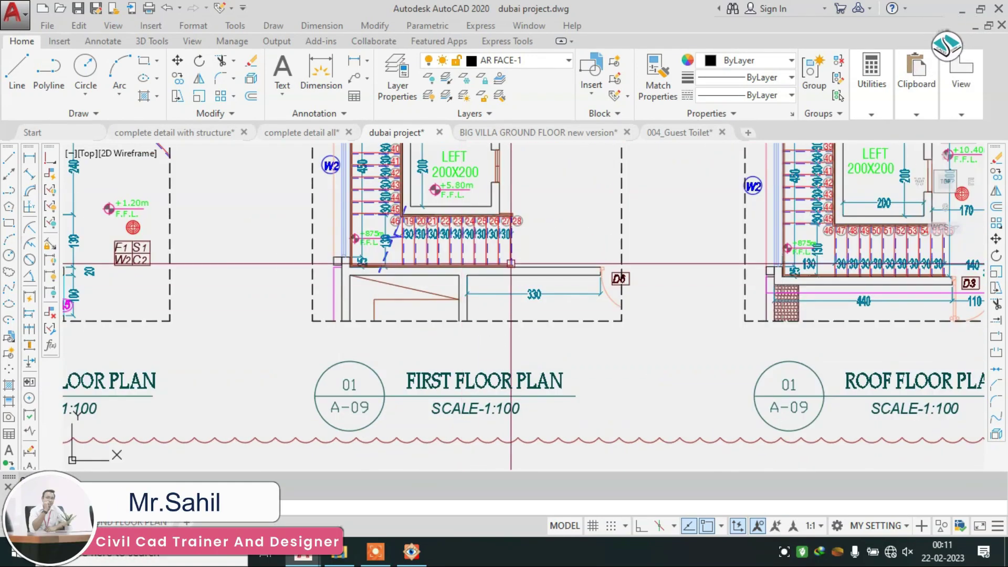
pyautogui.scroll(-5, 520, 283)
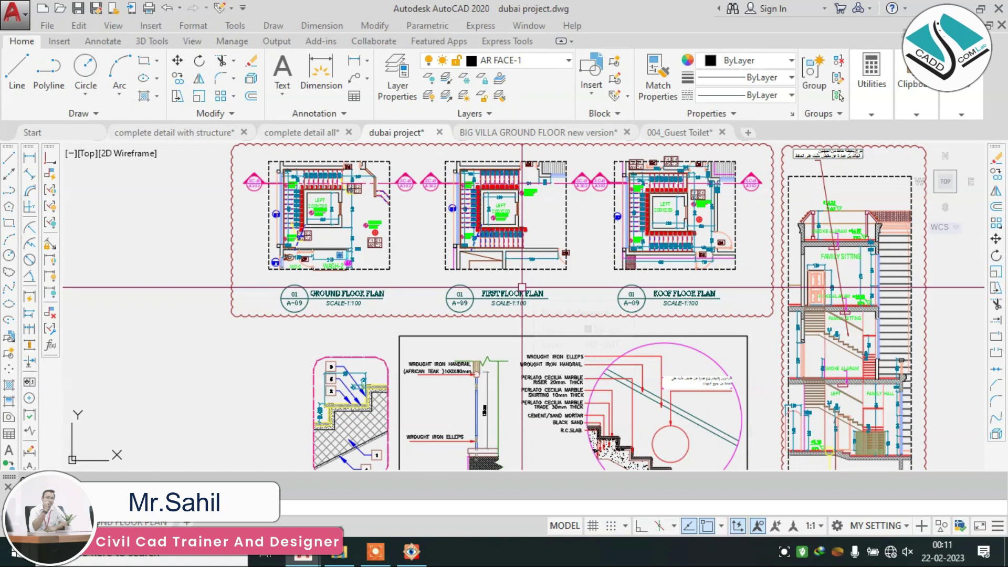
pyautogui.scroll(-4, 522, 287)
pyautogui.moveTo(541, 226); pyautogui.dragTo(515, 429, button='middle')
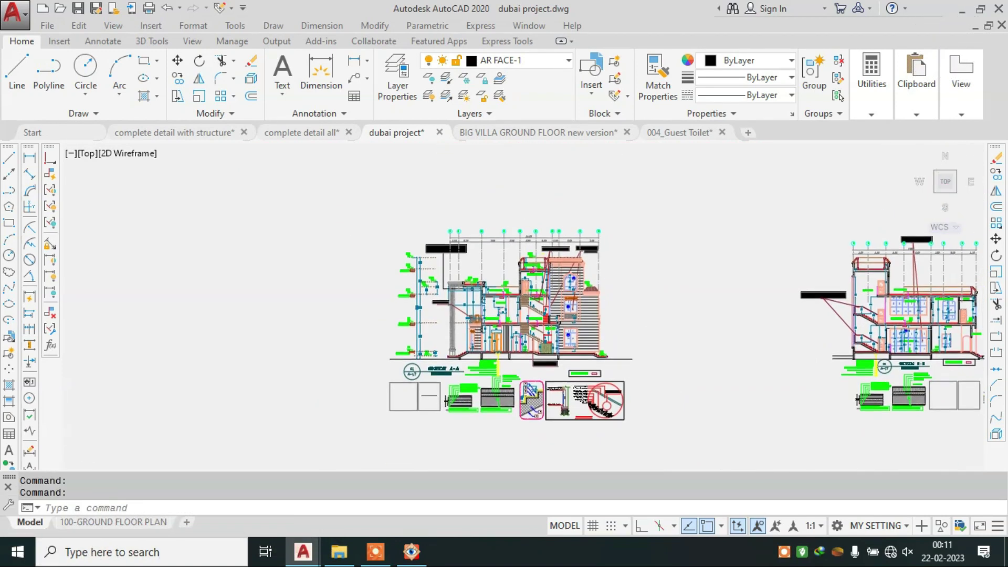
pyautogui.scroll(3, 515, 429)
pyautogui.scroll(2, 515, 429)
pyautogui.scroll(1, 515, 429)
pyautogui.scroll(1, 503, 420)
pyautogui.scroll(1, 488, 410)
pyautogui.scroll(-1, 477, 399)
pyautogui.moveTo(478, 400); pyautogui.dragTo(502, 308, button='middle')
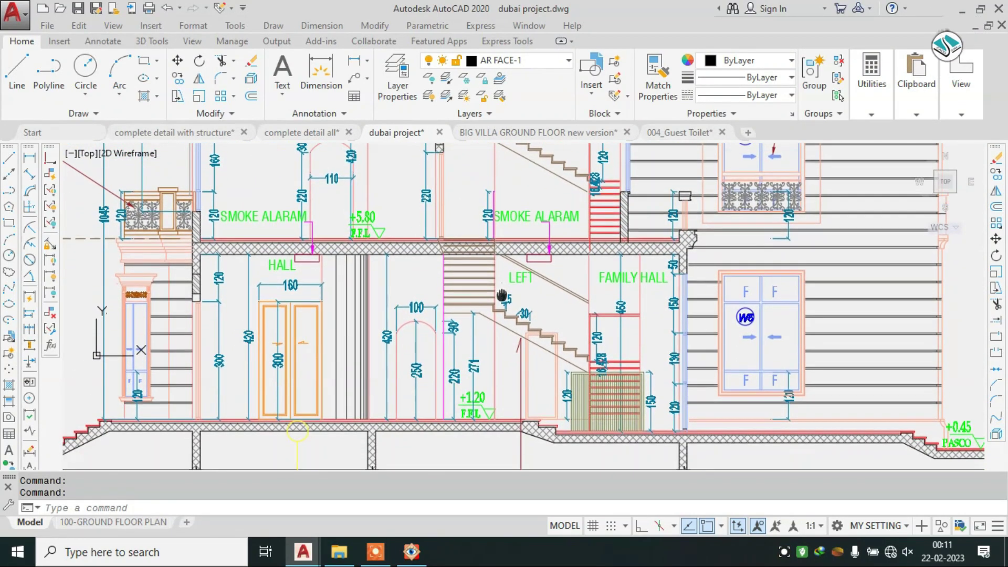
pyautogui.moveTo(502, 308)
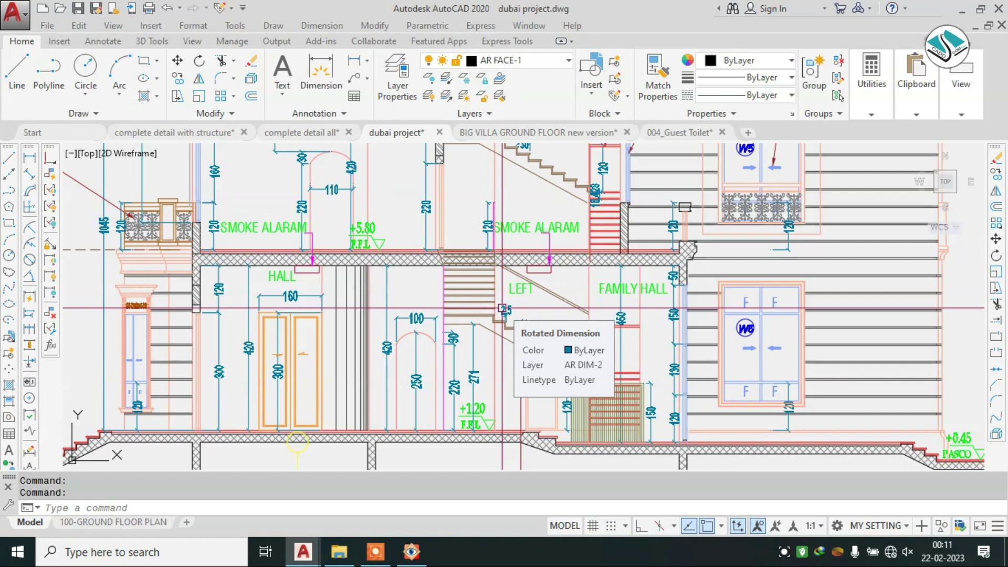
# Inspect the dubai project front elevation's ground-floor windows and doors, then its upper floor and roof.
pyautogui.scroll(-2, 502, 309)
pyautogui.scroll(-4, 541, 315)
pyautogui.scroll(-3, 577, 322)
pyautogui.moveTo(618, 332); pyautogui.dragTo(546, 360, button='middle')
pyautogui.scroll(2, 546, 360)
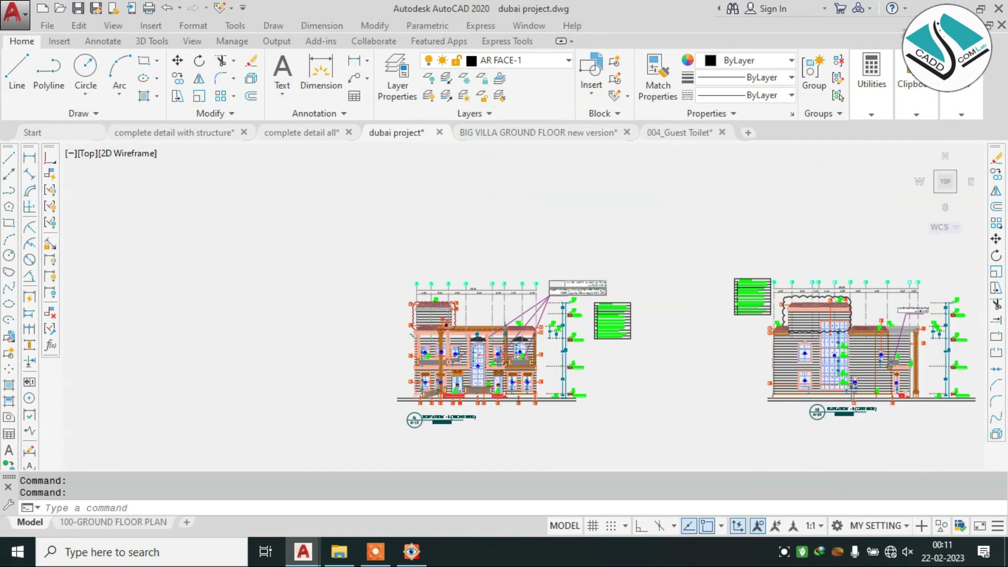
pyautogui.scroll(3, 371, 310)
pyautogui.scroll(4, 371, 310)
pyautogui.moveTo(397, 327)
pyautogui.mouseDown(button='middle')
pyautogui.moveTo(468, 301)
pyautogui.moveTo(450, 210)
pyautogui.mouseUp(button='middle')
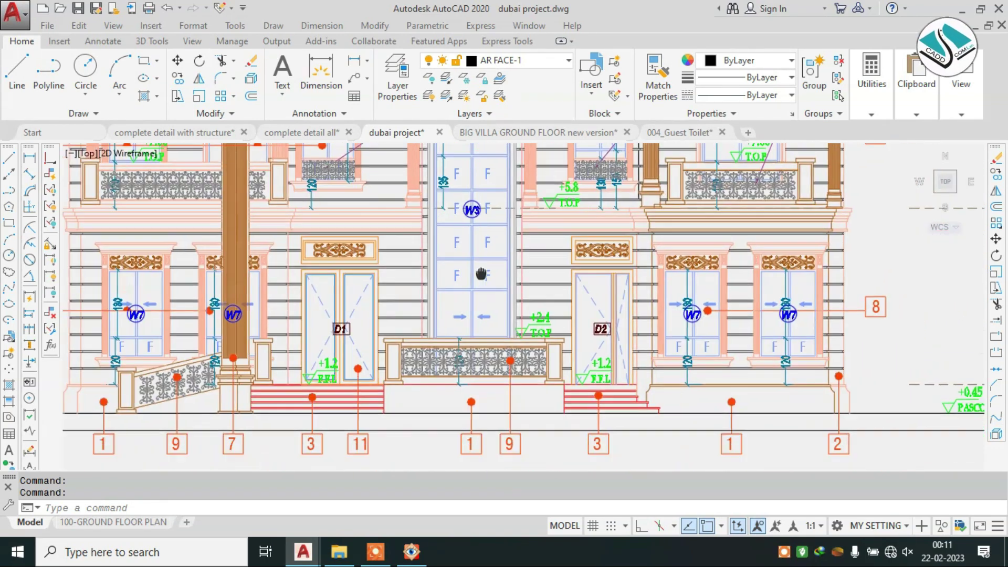
pyautogui.moveTo(496, 336); pyautogui.dragTo(524, 461, button='middle')
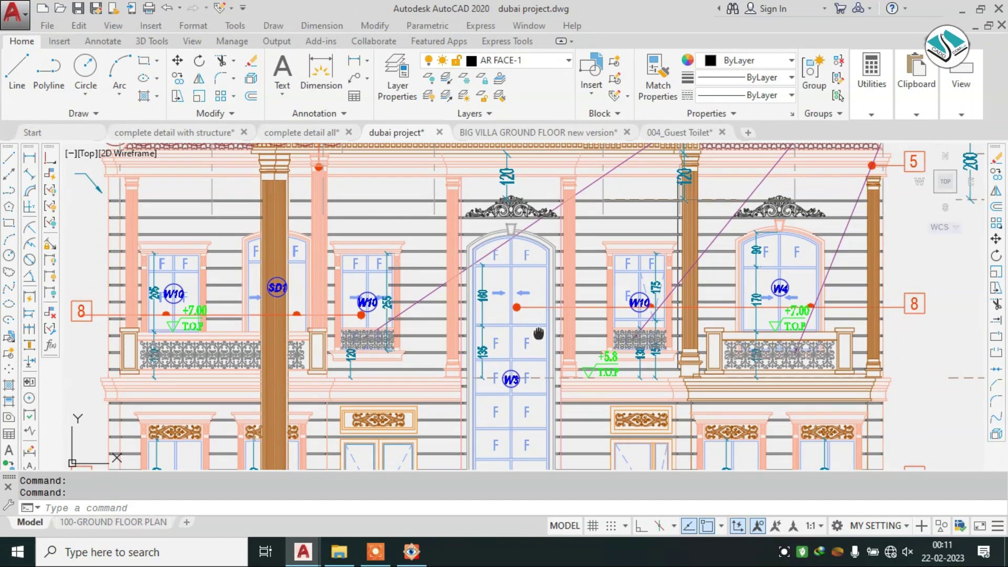
pyautogui.moveTo(536, 305); pyautogui.dragTo(536, 356, button='middle')
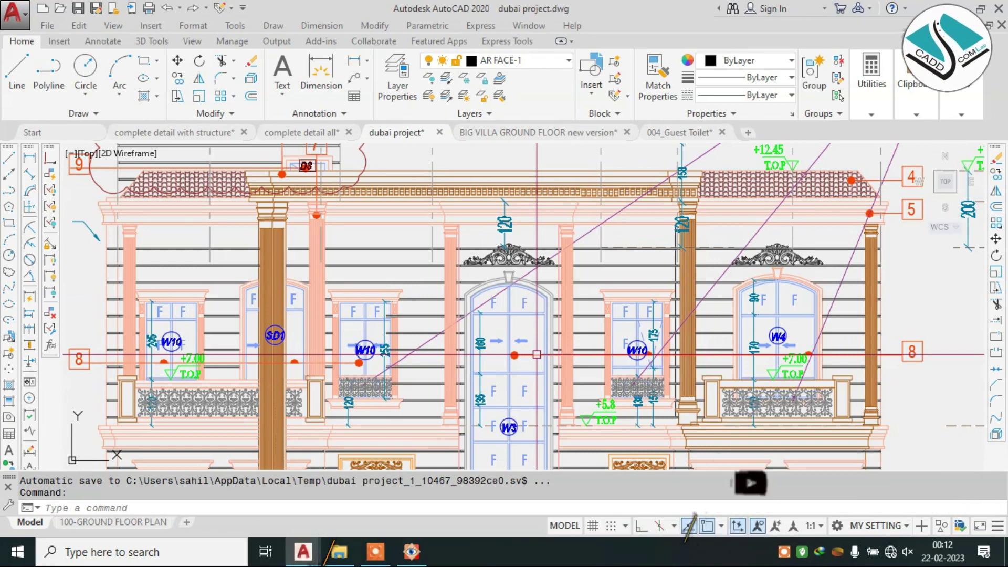
pyautogui.scroll(-5, 537, 354)
pyautogui.moveTo(656, 356); pyautogui.dragTo(479, 310, button='middle')
# Switch to the complete detail with structure drawing and frame its floor plans.
pyautogui.click(226, 132)
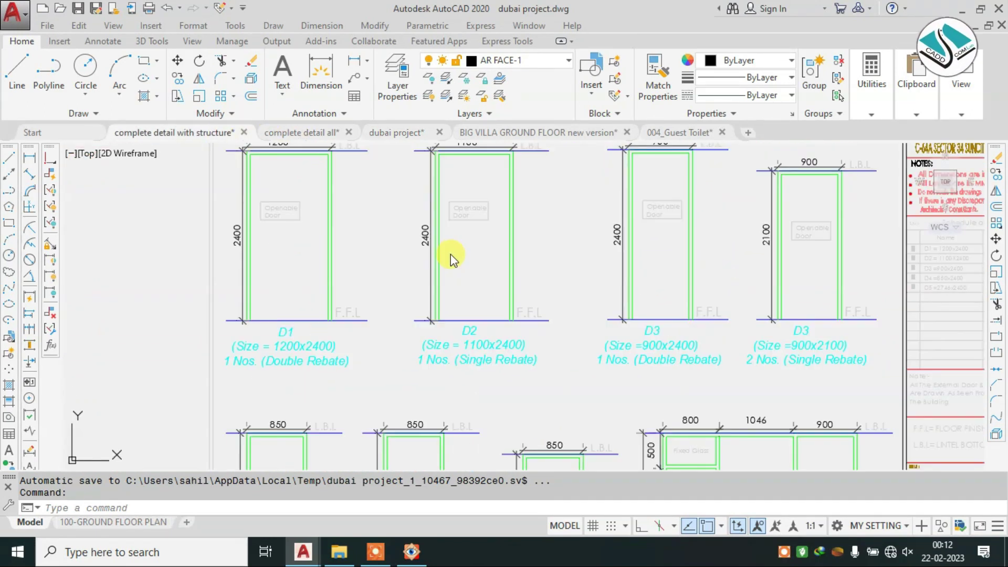
pyautogui.scroll(-3, 616, 247)
pyautogui.moveTo(618, 198); pyautogui.dragTo(618, 294, button='middle')
pyautogui.scroll(3, 383, 214)
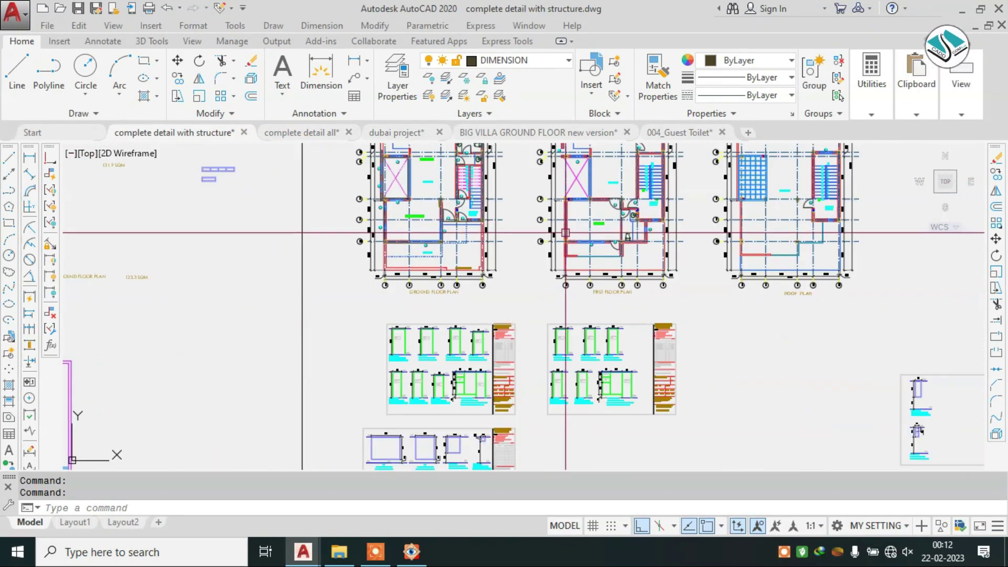
pyautogui.moveTo(383, 213); pyautogui.dragTo(385, 353, button='middle')
pyautogui.scroll(4, 410, 287)
pyautogui.moveTo(609, 284)
pyautogui.mouseDown(button='middle')
pyautogui.moveTo(542, 282)
pyautogui.moveTo(546, 157)
pyautogui.mouseUp(button='middle')
# Zoom to the plinth beam layout on grids A–E beside the column plan.
pyautogui.scroll(-3, 769, 337)
pyautogui.scroll(-1, 682, 288)
pyautogui.scroll(2, 683, 289)
pyautogui.scroll(2, 419, 391)
pyautogui.scroll(2, 420, 391)
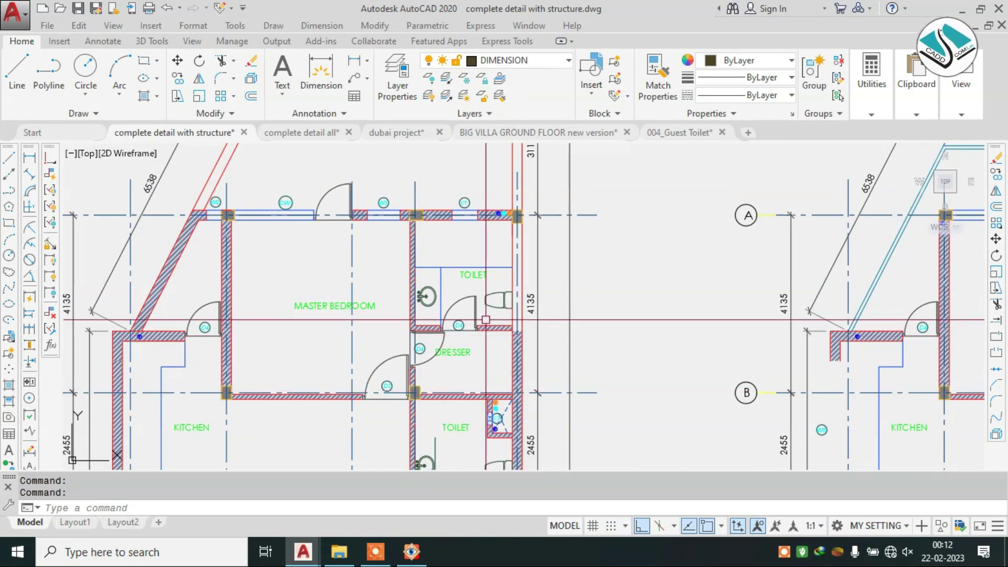
pyautogui.scroll(-3, 570, 282)
pyautogui.scroll(-3, 570, 282)
pyautogui.scroll(-1, 570, 282)
pyautogui.moveTo(499, 336)
pyautogui.mouseDown(button='middle')
pyautogui.moveTo(570, 282)
pyautogui.moveTo(533, 308)
pyautogui.mouseUp(button='middle')
pyautogui.scroll(2, 513, 295)
pyautogui.scroll(3, 446, 278)
pyautogui.scroll(5, 374, 262)
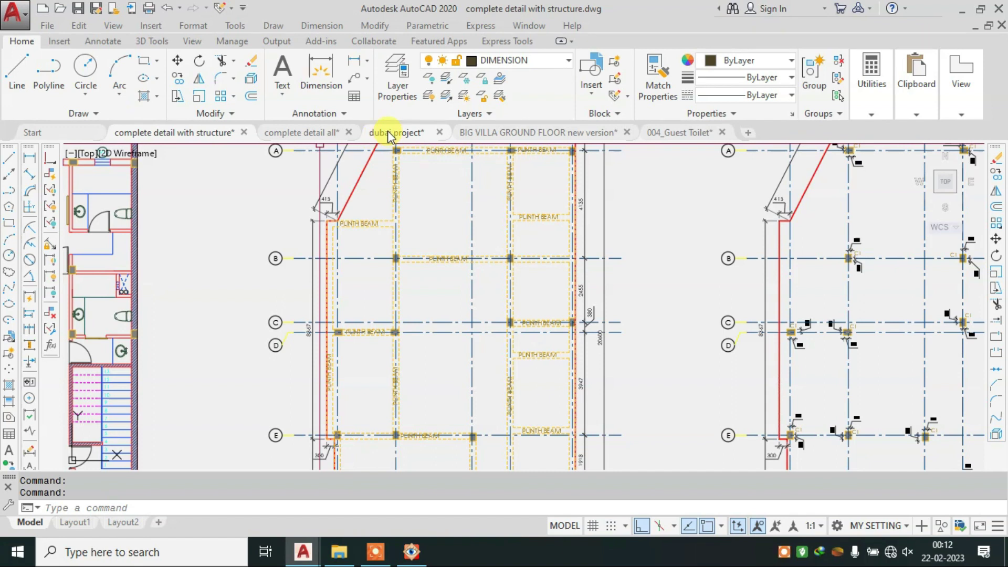
pyautogui.click(388, 136)
# Zoom around the dubai project ground floor plan, shifting toward the kitchen.
pyautogui.scroll(5, 475, 223)
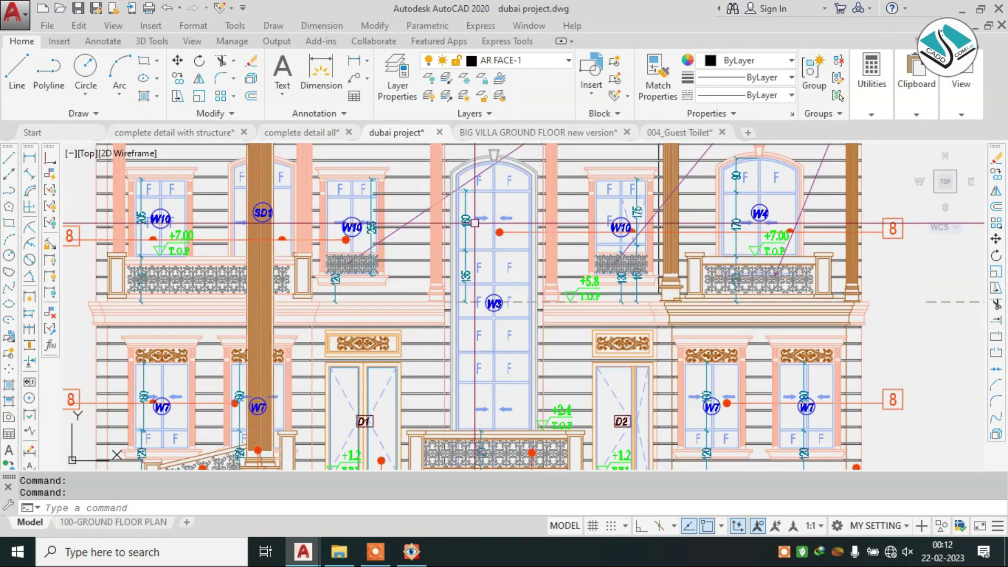
pyautogui.scroll(-3, 475, 223)
pyautogui.scroll(3, 565, 318)
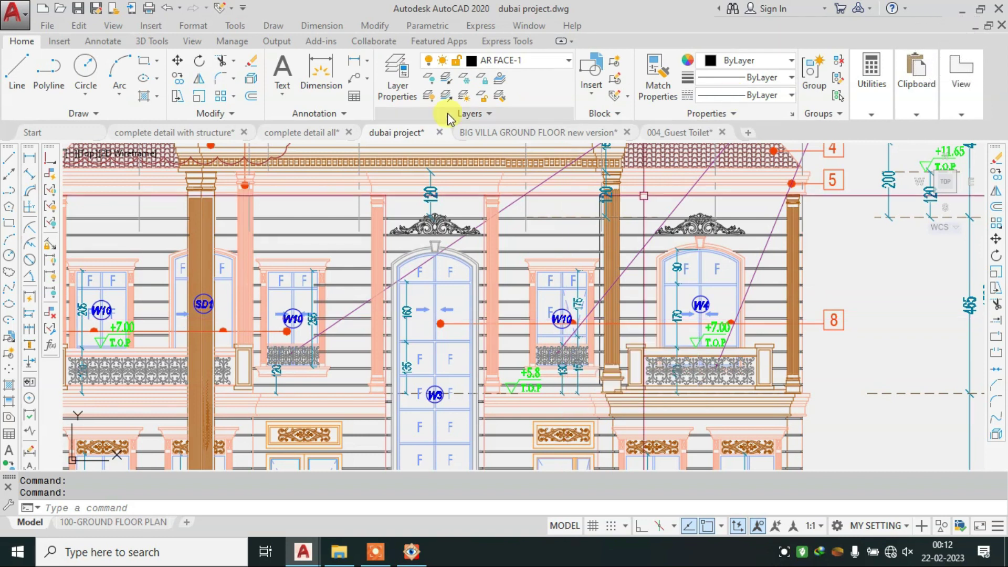
pyautogui.scroll(-8, 540, 286)
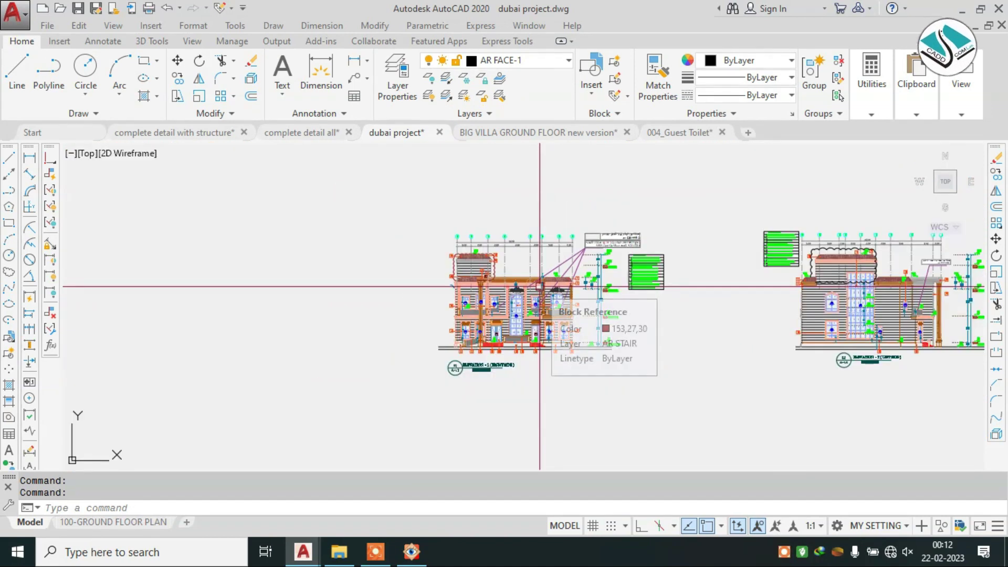
pyautogui.scroll(-2, 666, 282)
pyautogui.scroll(-2, 656, 209)
pyautogui.scroll(3, 577, 220)
pyautogui.scroll(2, 479, 232)
pyautogui.scroll(2, 420, 210)
pyautogui.scroll(2, 393, 191)
pyautogui.scroll(-2, 393, 191)
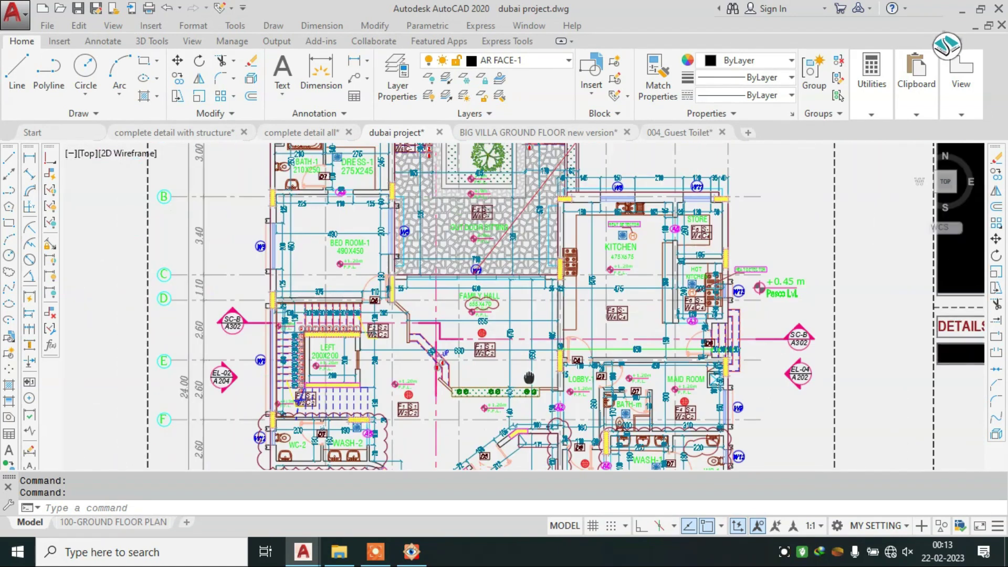
pyautogui.scroll(2, 460, 221)
pyautogui.scroll(2, 441, 293)
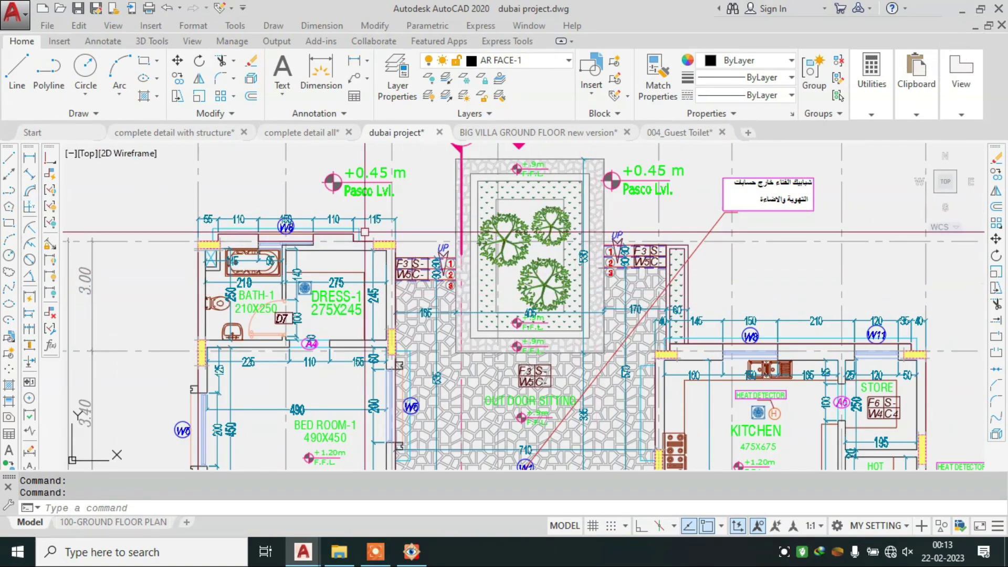
pyautogui.moveTo(504, 327); pyautogui.dragTo(473, 210, button='middle')
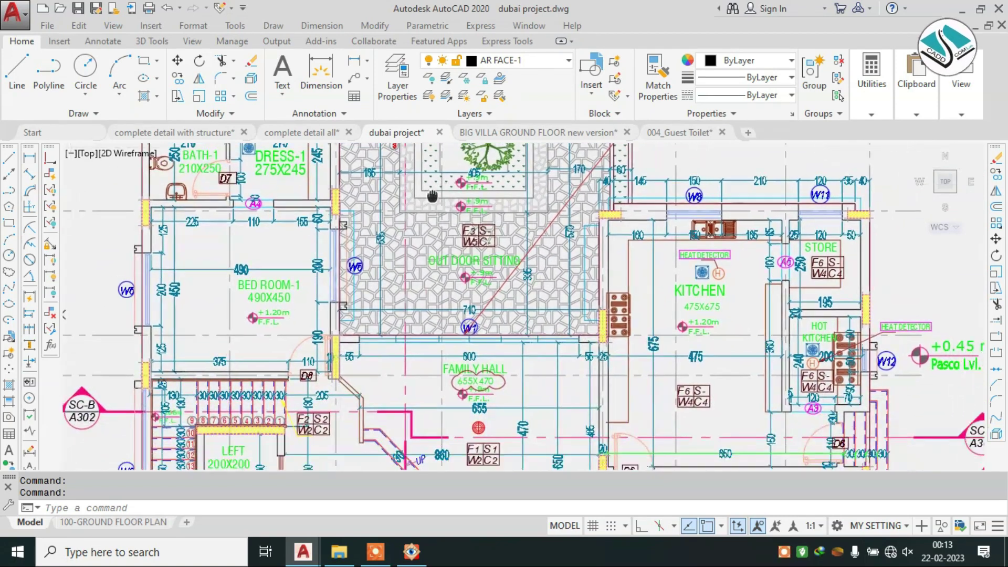
# Close in on the ventilation window detail.
pyautogui.scroll(2, 767, 236)
pyautogui.scroll(-3, 483, 256)
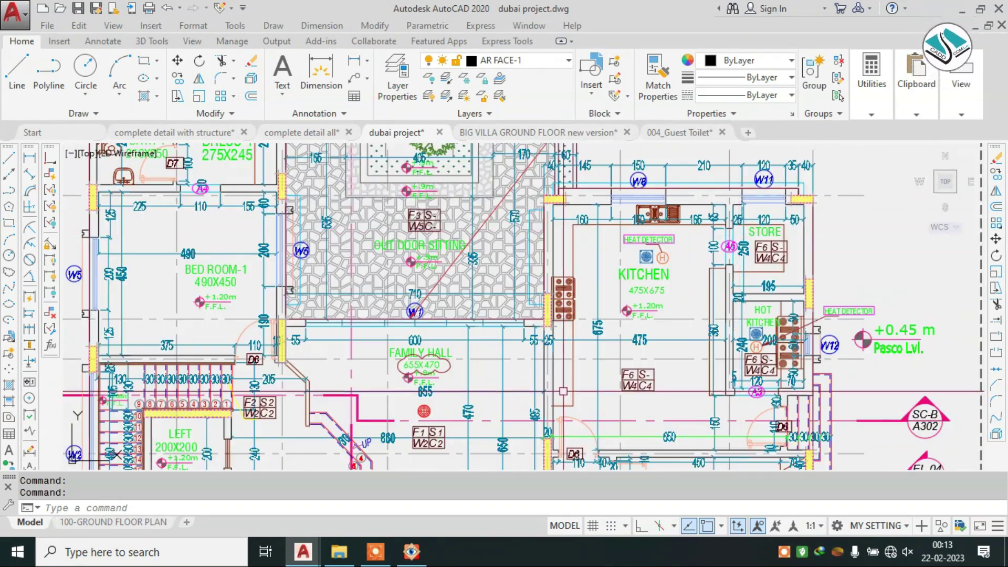
pyautogui.scroll(-2, 482, 255)
pyautogui.moveTo(483, 255); pyautogui.dragTo(474, 157, button='middle')
pyautogui.scroll(-1, 730, 266)
pyautogui.scroll(3, 730, 266)
pyautogui.scroll(2, 730, 266)
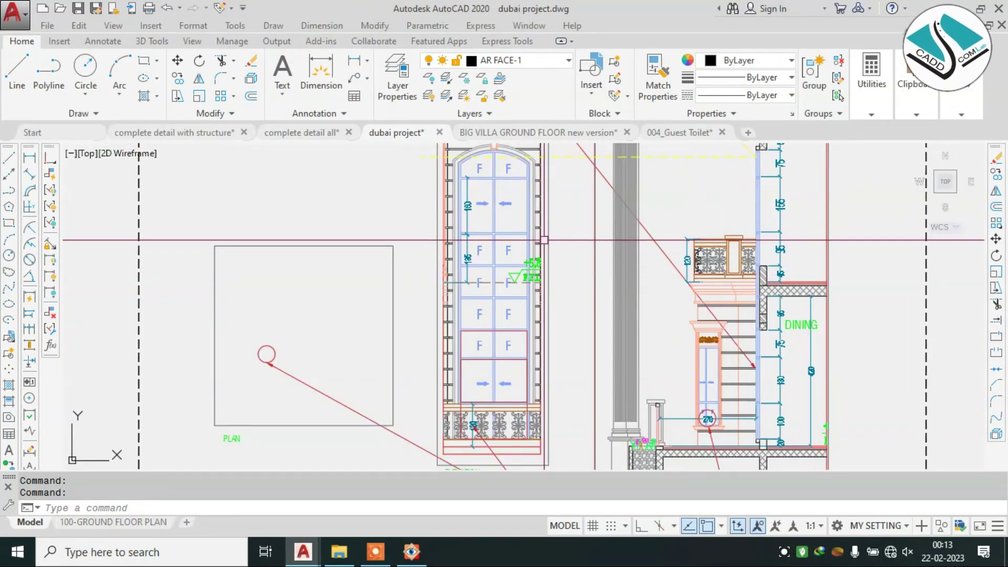
pyautogui.moveTo(618, 250); pyautogui.dragTo(613, 271, button='middle')
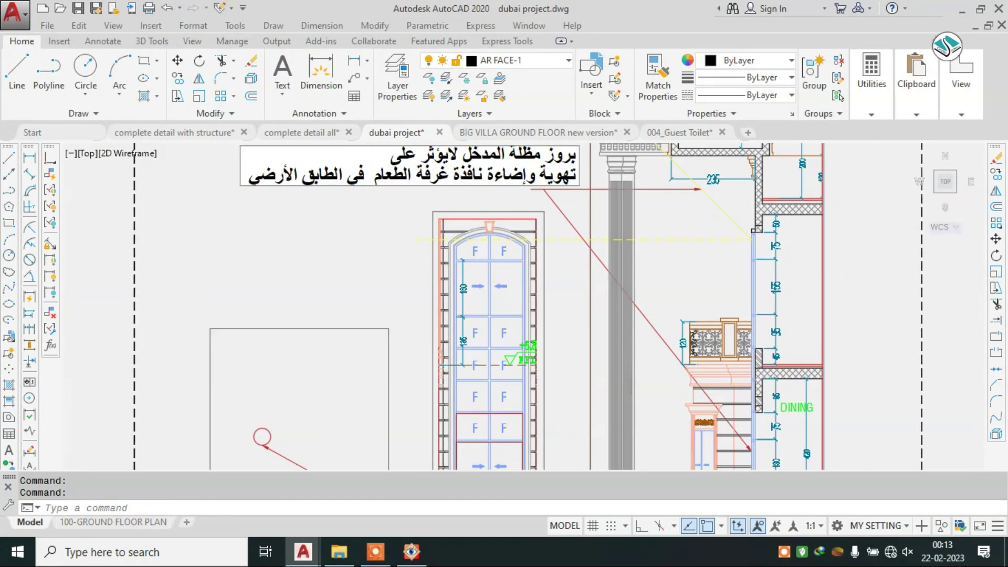
# Zoom out to the bedroom-floor plan on grids C–G with its room schedule.
pyautogui.scroll(-4, 416, 326)
pyautogui.scroll(-2, 416, 325)
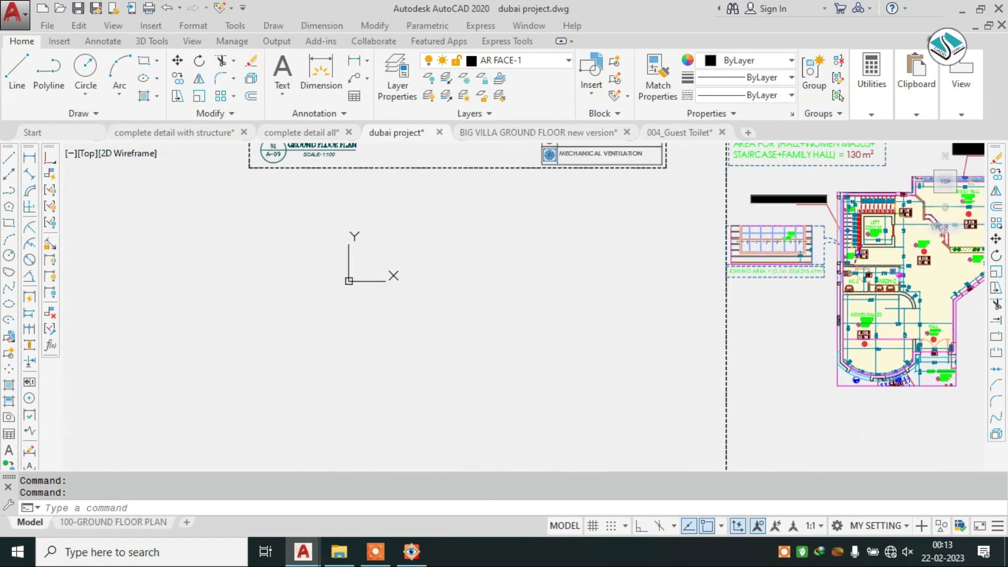
pyautogui.scroll(-2, 551, 277)
pyautogui.moveTo(551, 276)
pyautogui.mouseDown(button='middle')
pyautogui.moveTo(591, 208)
pyautogui.moveTo(443, 306)
pyautogui.mouseUp(button='middle')
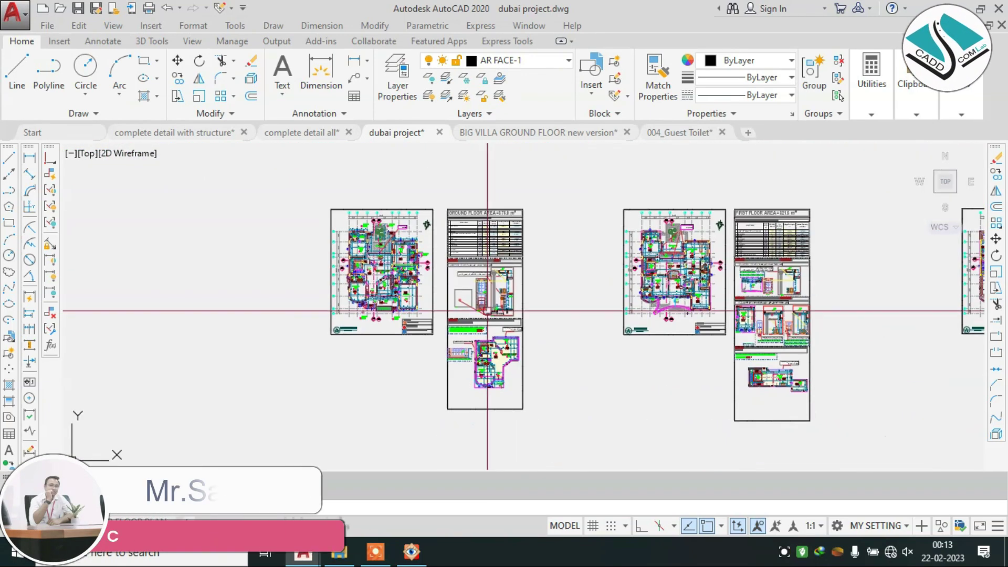
pyautogui.scroll(4, 495, 272)
# Zoom into the Pantry and Bed Room-2/3 area, then pan down to Bath-2, Bath-3 and the curved balcony.
pyautogui.scroll(2, 546, 241)
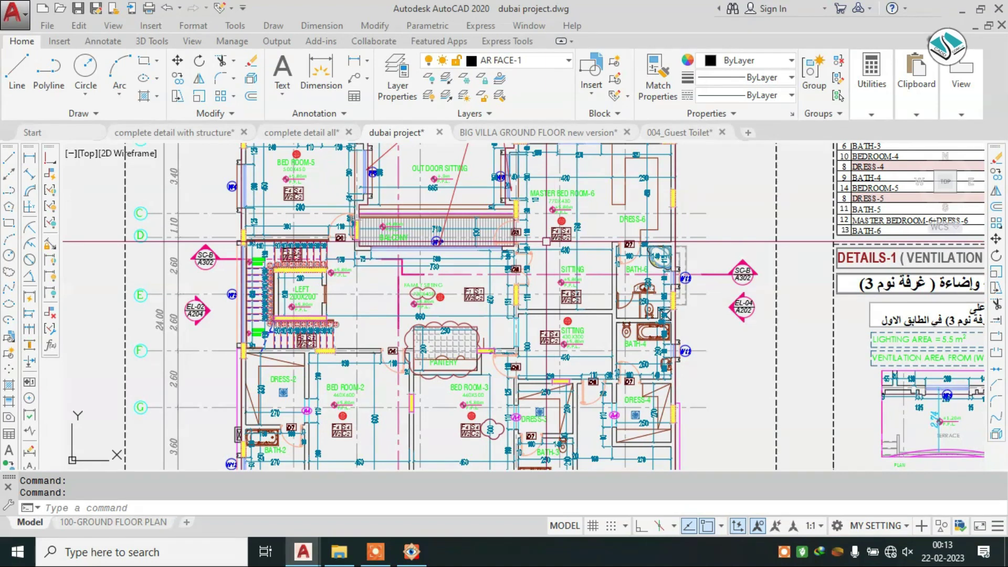
pyautogui.scroll(-3, 545, 242)
pyautogui.scroll(5, 546, 389)
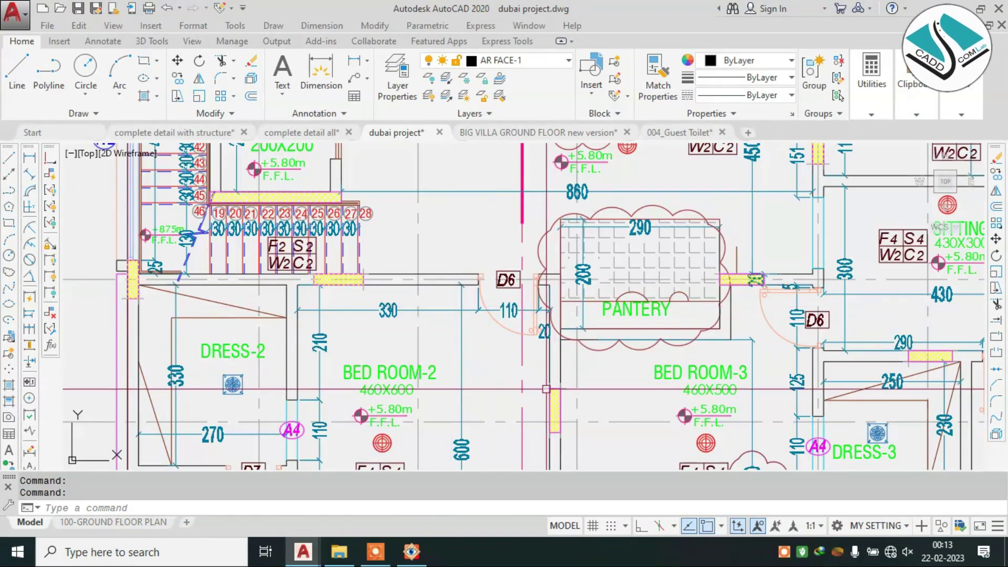
pyautogui.moveTo(546, 389); pyautogui.dragTo(546, 215, button='middle')
pyautogui.moveTo(538, 316)
pyautogui.mouseDown(button='middle')
pyautogui.moveTo(538, 404)
pyautogui.moveTo(522, 295)
pyautogui.mouseUp(button='middle')
pyautogui.moveTo(663, 331); pyautogui.dragTo(634, 265, button='middle')
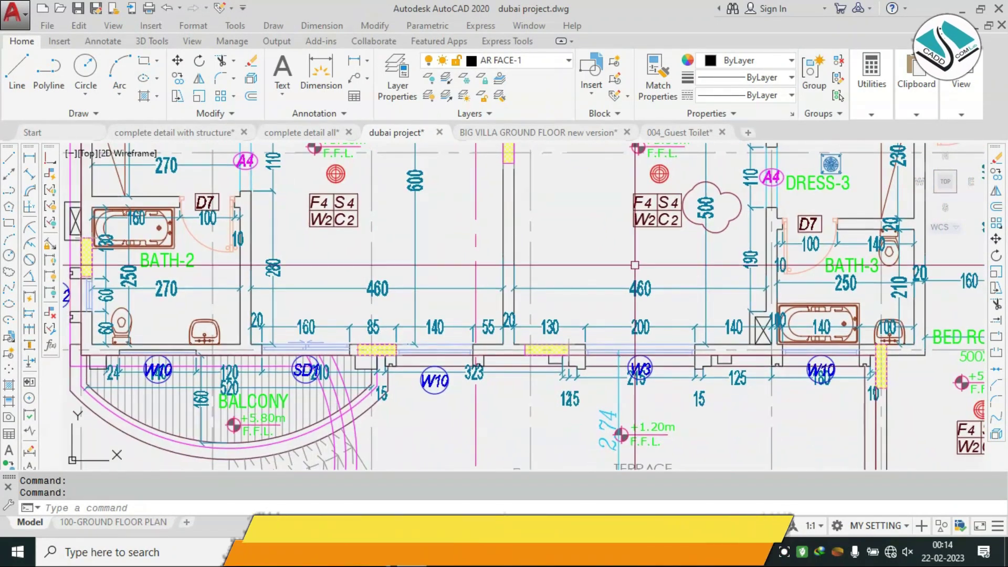
# Switch to the 'complete detail with structure' drawing and zoom out to see all its floor plans.
pyautogui.click(175, 132)
pyautogui.scroll(-3, 754, 230)
pyautogui.scroll(-2, 753, 230)
pyautogui.scroll(2, 753, 230)
pyautogui.moveTo(754, 230)
pyautogui.mouseDown(button='middle')
pyautogui.moveTo(412, 226)
pyautogui.moveTo(624, 218)
pyautogui.moveTo(908, 236)
pyautogui.mouseUp(button='middle')
# Close in on two floor plans showing the drawing room and bedroom on grids C–G.
pyautogui.scroll(2, 539, 218)
pyautogui.scroll(-2, 539, 219)
pyautogui.scroll(-2, 539, 218)
pyautogui.scroll(-3, 539, 219)
pyautogui.scroll(-2, 596, 355)
pyautogui.scroll(4, 588, 341)
pyautogui.scroll(5, 580, 316)
pyautogui.scroll(1, 580, 317)
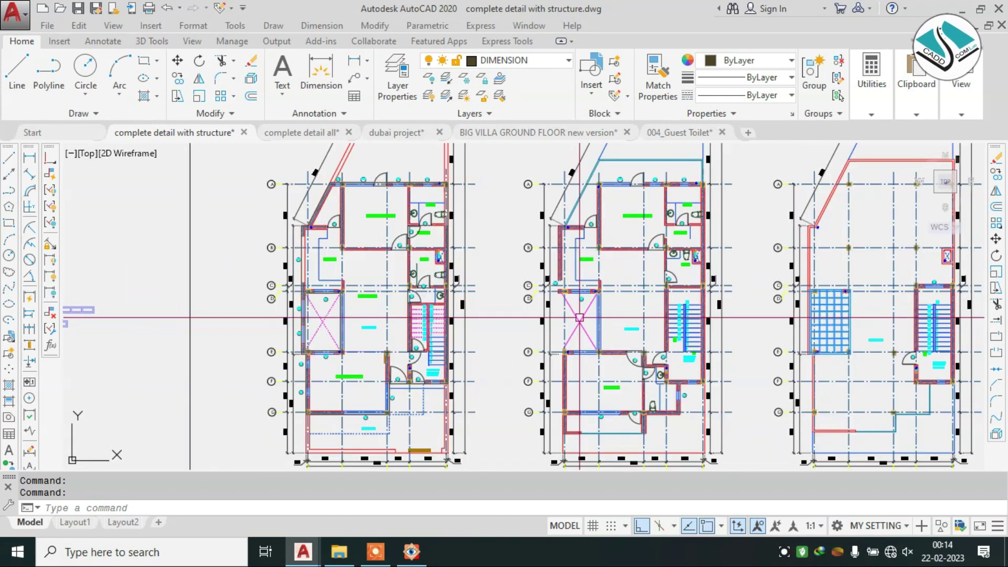
pyautogui.scroll(2, 580, 317)
pyautogui.moveTo(580, 317); pyautogui.dragTo(608, 236, button='middle')
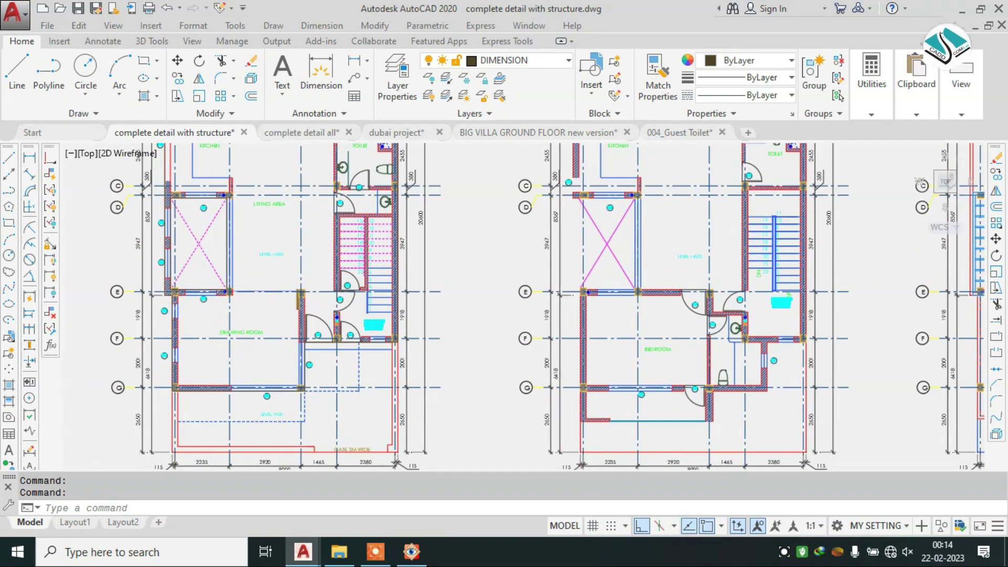
pyautogui.scroll(-2, 513, 325)
pyautogui.scroll(2, 513, 324)
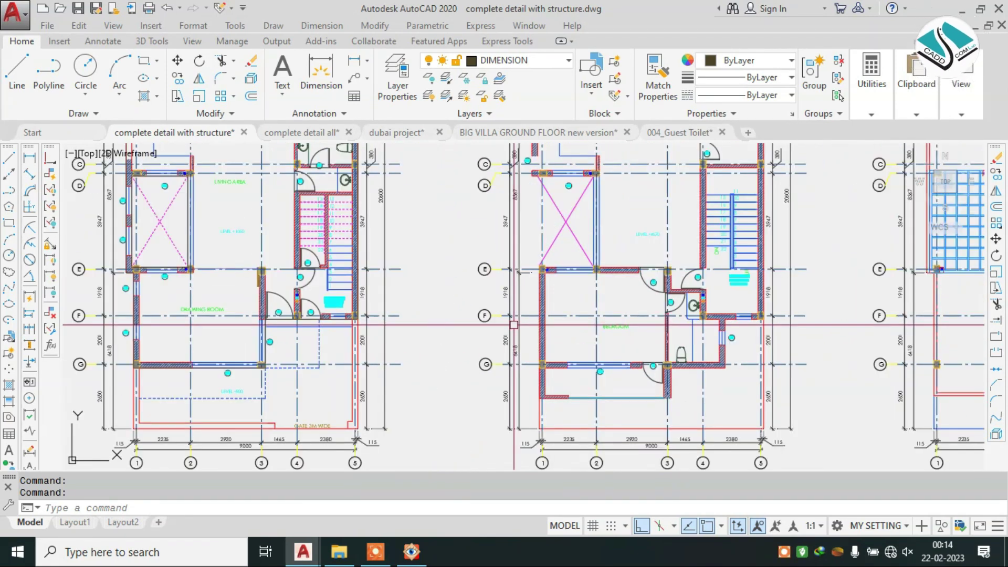